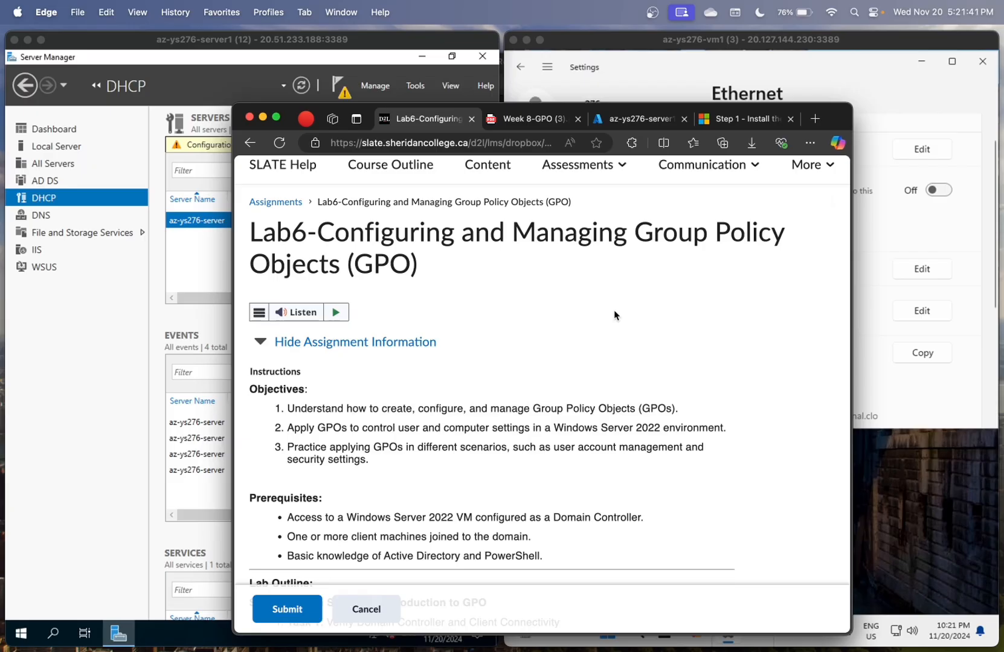
- Review Tasks 1 and 2 of the Lab 6 outline, then bring up the client VM's Settings navigation pane
{"action": "scroll", "coordinate": [614, 315], "scroll_direction": "down", "scroll_amount": 5}
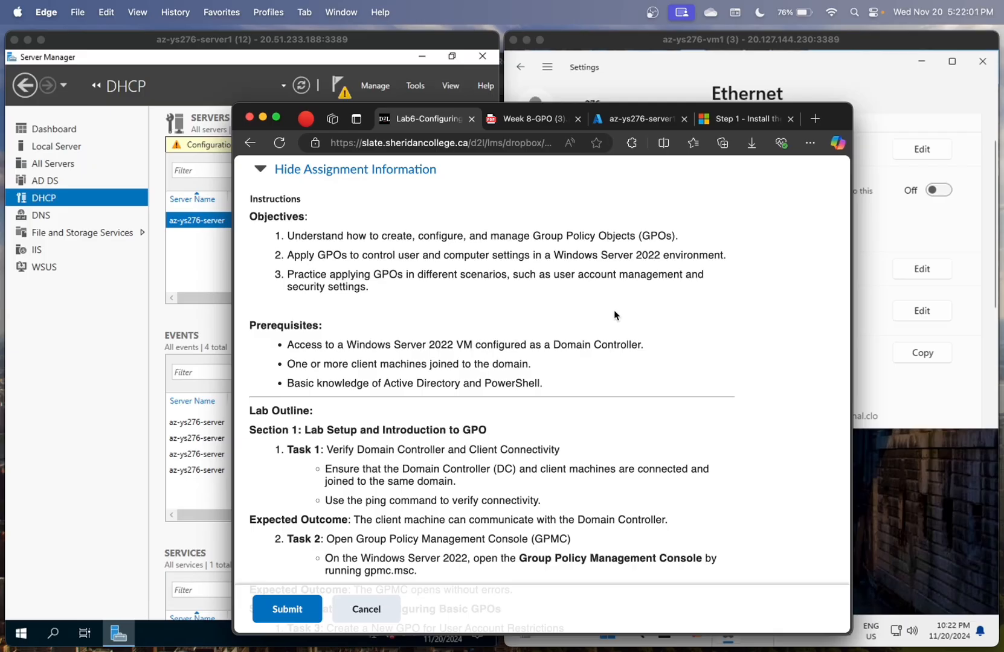
{"action": "left_click", "coordinate": [185, 372]}
{"action": "left_click", "coordinate": [569, 281]}
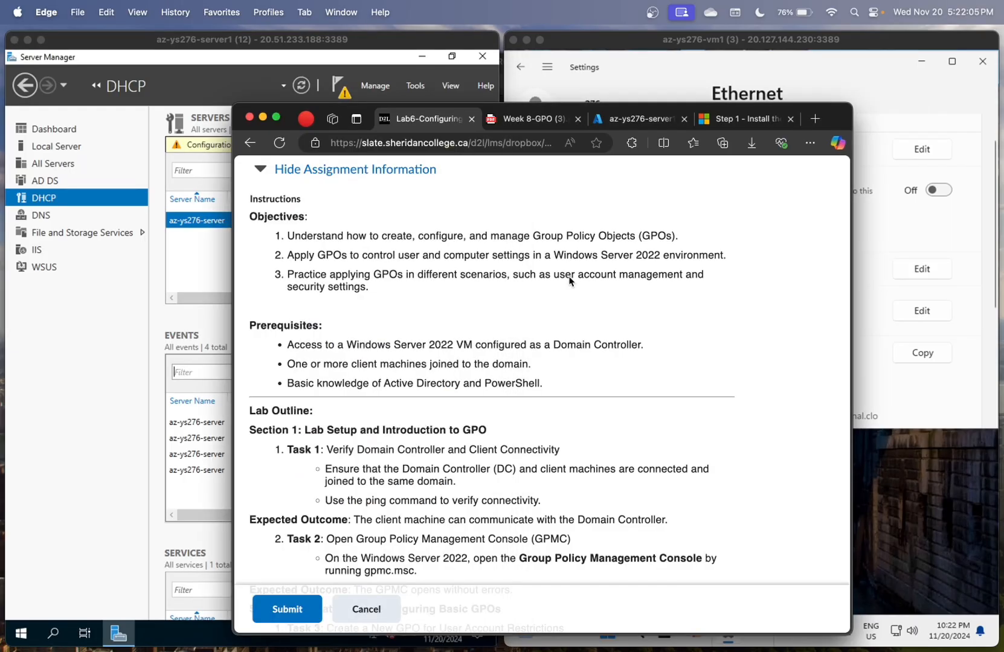
{"action": "scroll", "coordinate": [570, 281], "scroll_direction": "down", "scroll_amount": 1}
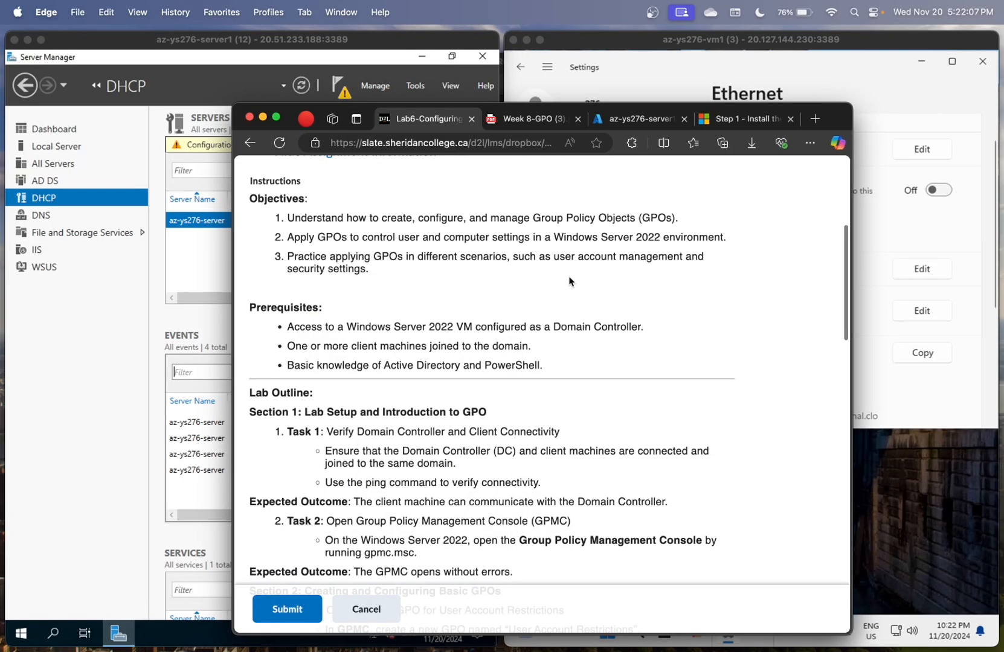
{"action": "left_click", "coordinate": [909, 251]}
{"action": "left_click", "coordinate": [546, 71]}
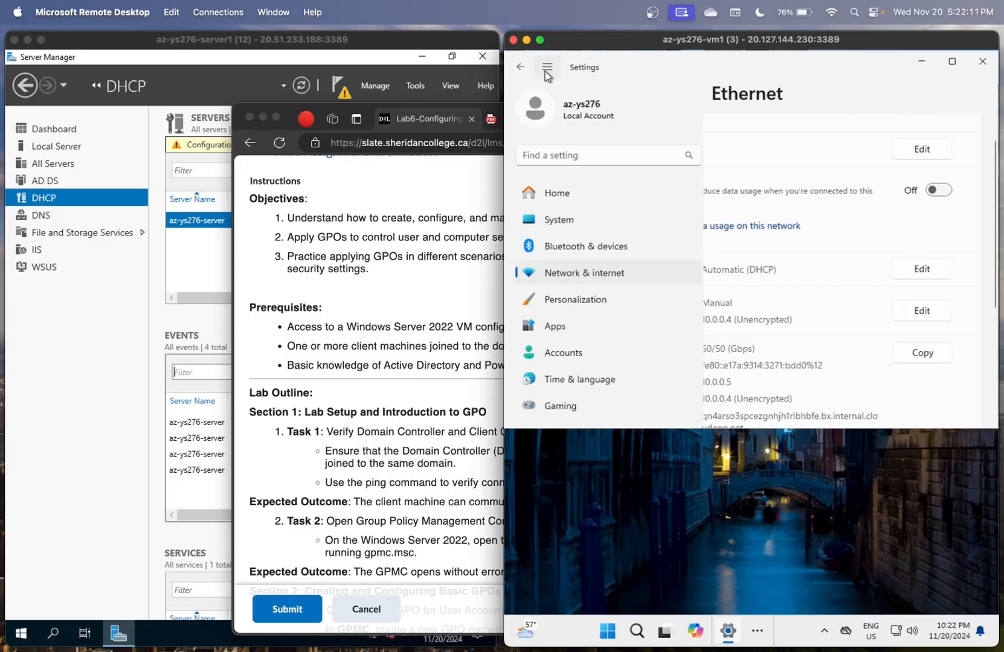
- Search Settings for 'about' and check that the Full device name under Device specifications includes the domain
{"action": "left_click", "coordinate": [578, 151]}
{"action": "type", "text": "about"}
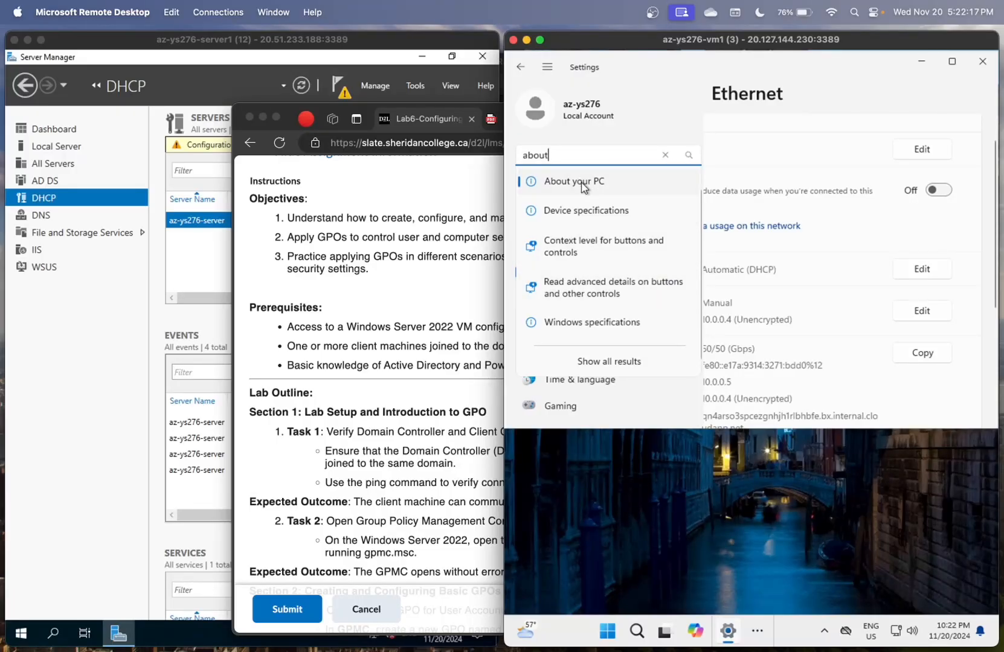
{"action": "left_click", "coordinate": [579, 183]}
{"action": "scroll", "coordinate": [676, 282], "scroll_direction": "down", "scroll_amount": 5}
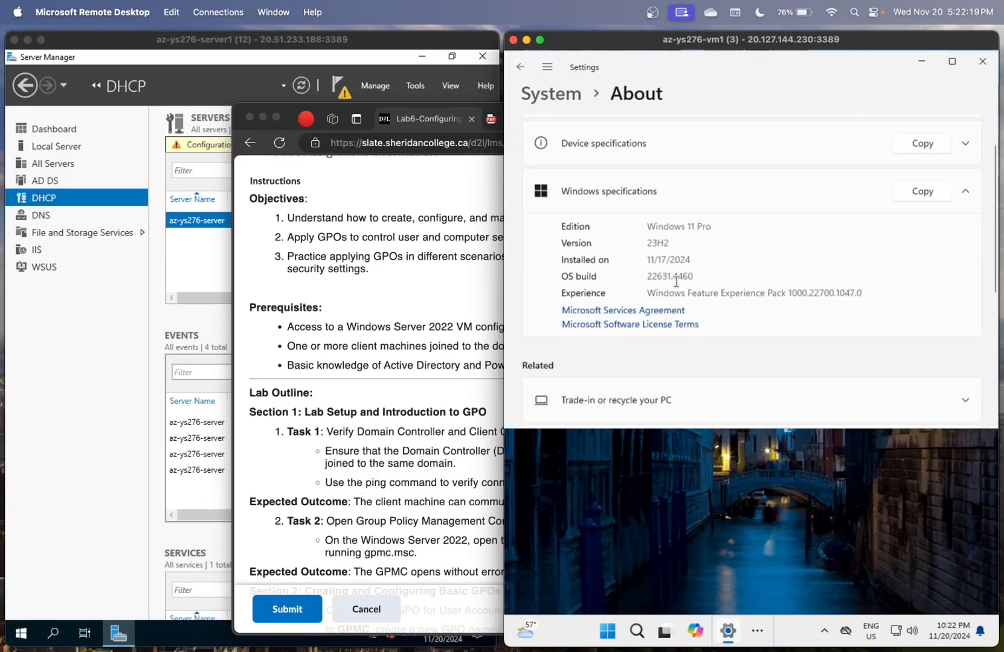
{"action": "scroll", "coordinate": [676, 282], "scroll_direction": "up", "scroll_amount": 5}
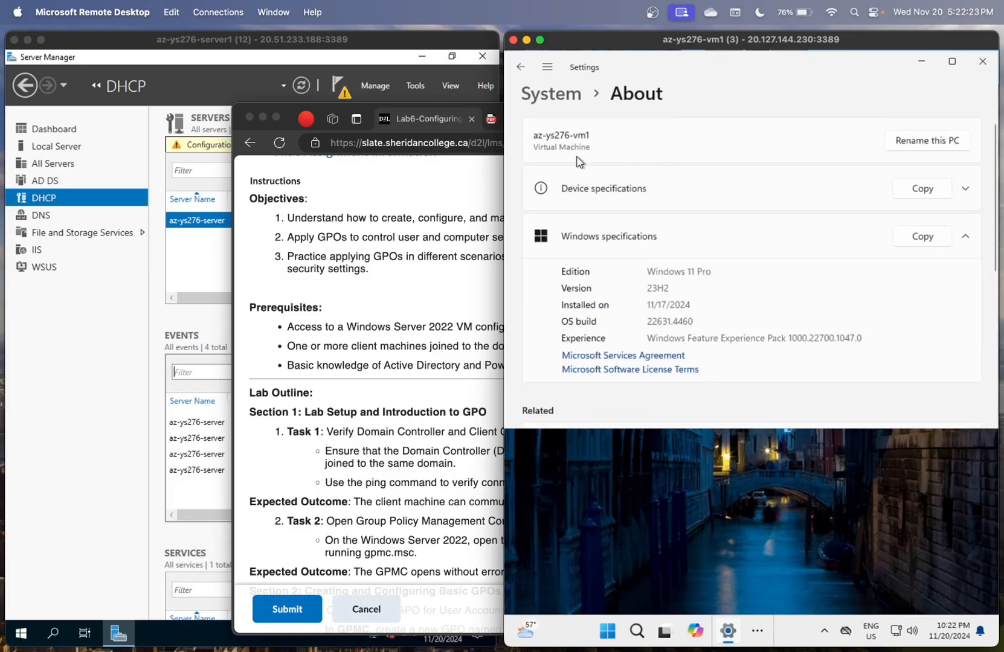
{"action": "left_click", "coordinate": [592, 187]}
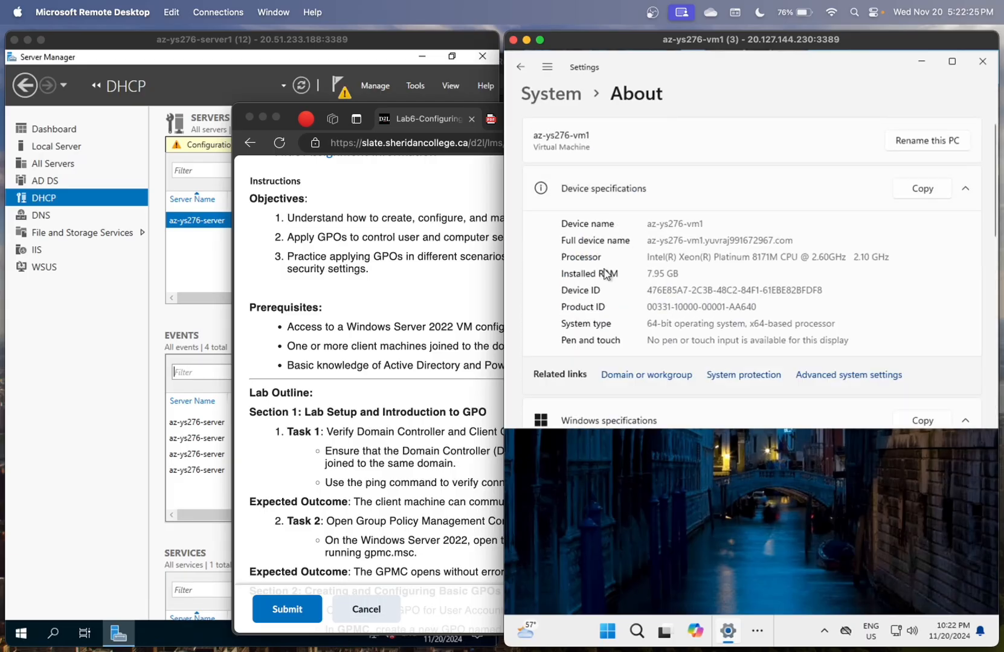
{"action": "scroll", "coordinate": [606, 275], "scroll_direction": "down", "scroll_amount": 2}
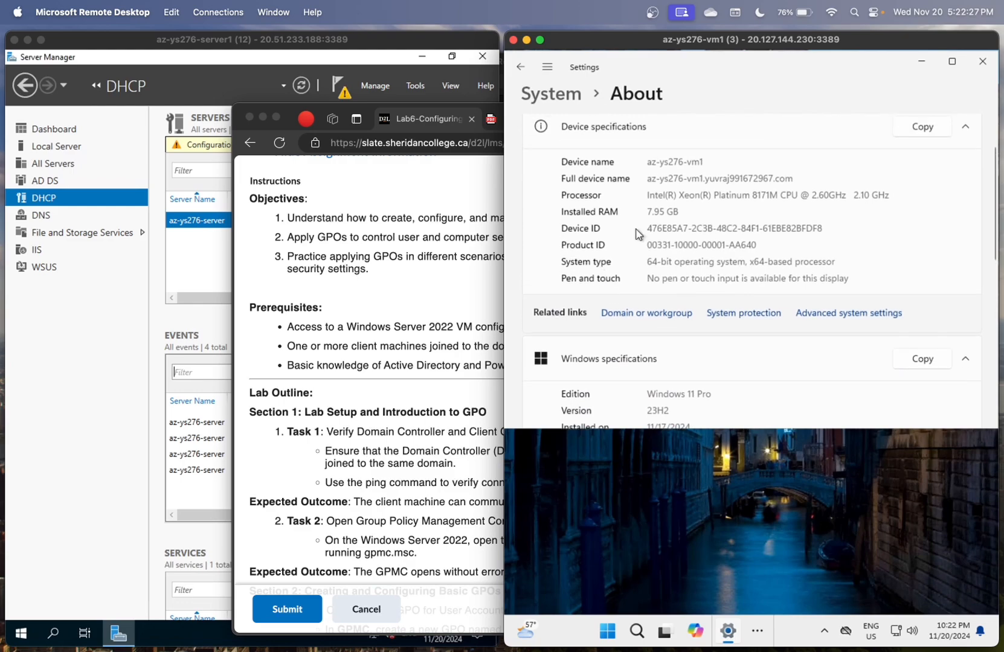
{"action": "left_click_drag", "start_coordinate": [647, 178], "coordinate": [803, 181]}
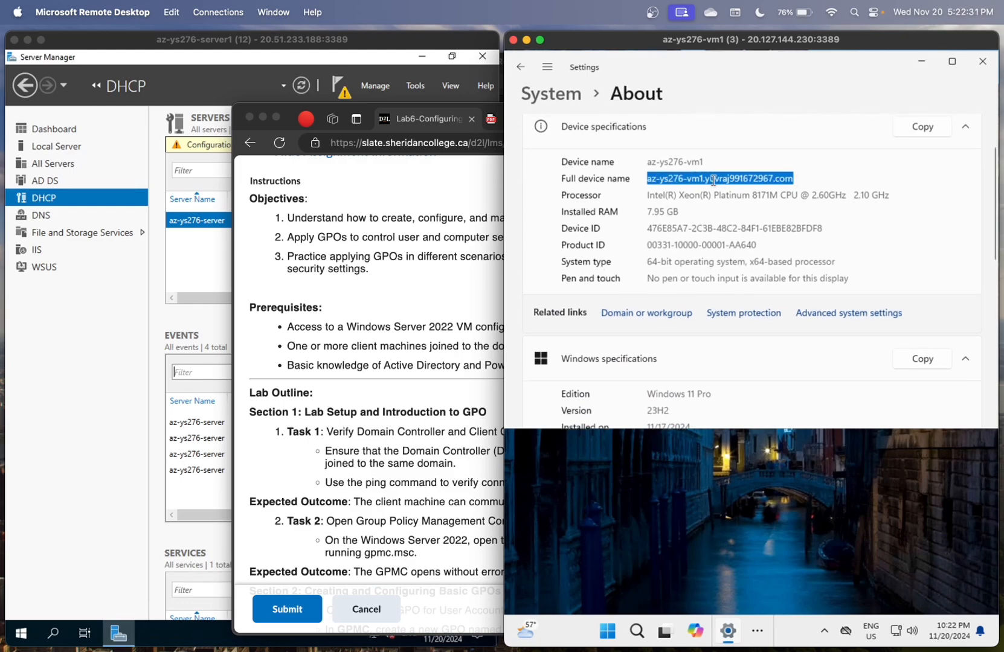
{"action": "left_click", "coordinate": [760, 195]}
{"action": "left_click", "coordinate": [472, 293]}
{"action": "scroll", "coordinate": [466, 345], "scroll_direction": "down", "scroll_amount": 1}
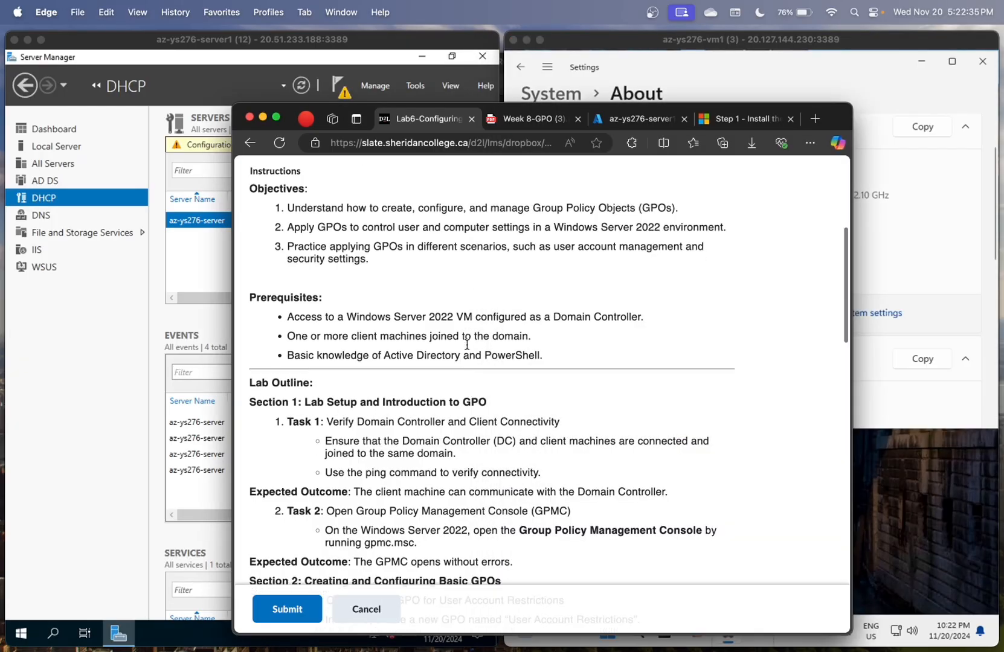
- Open Active Directory Users and Computers on the server and confirm az-ys276-vm1 under Computers
{"action": "scroll", "coordinate": [464, 366], "scroll_direction": "down", "scroll_amount": 3}
{"action": "scroll", "coordinate": [464, 365], "scroll_direction": "down", "scroll_amount": 1}
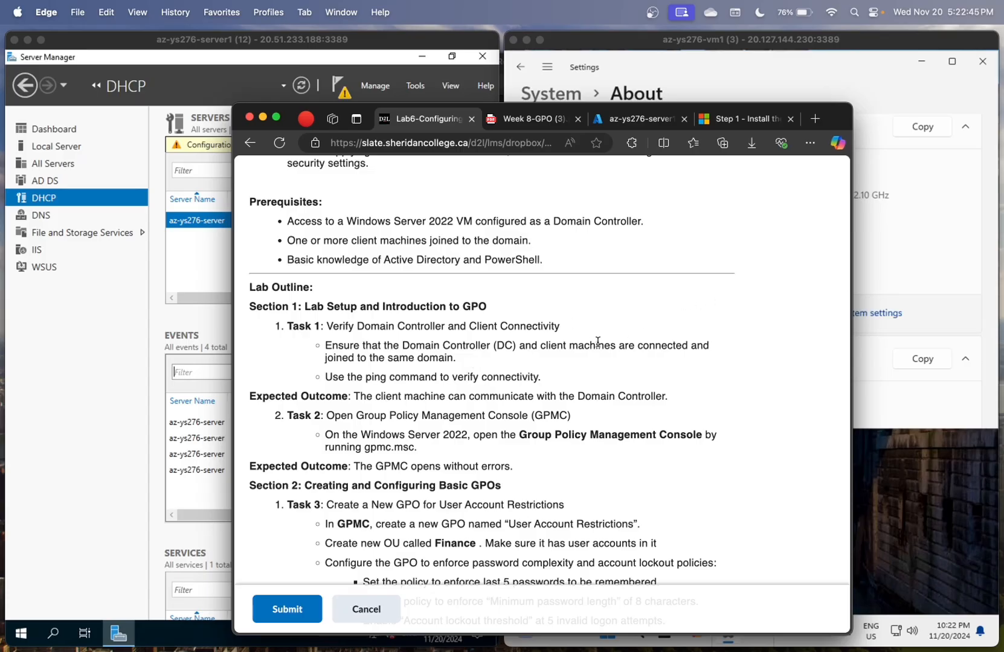
{"action": "left_click", "coordinate": [133, 498]}
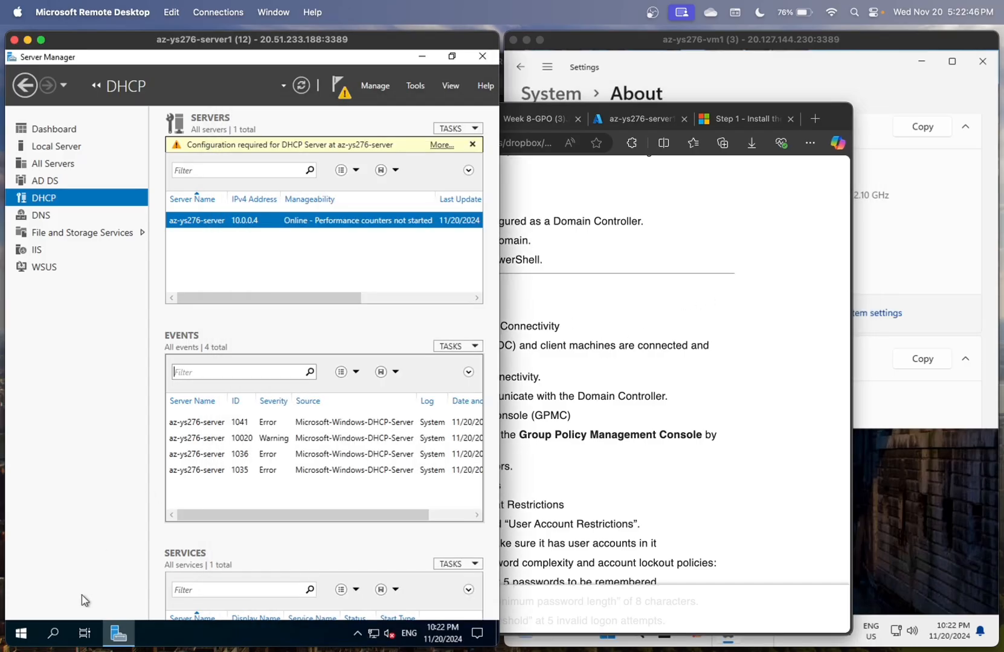
{"action": "left_click", "coordinate": [53, 641]}
{"action": "type", "text": "com"}
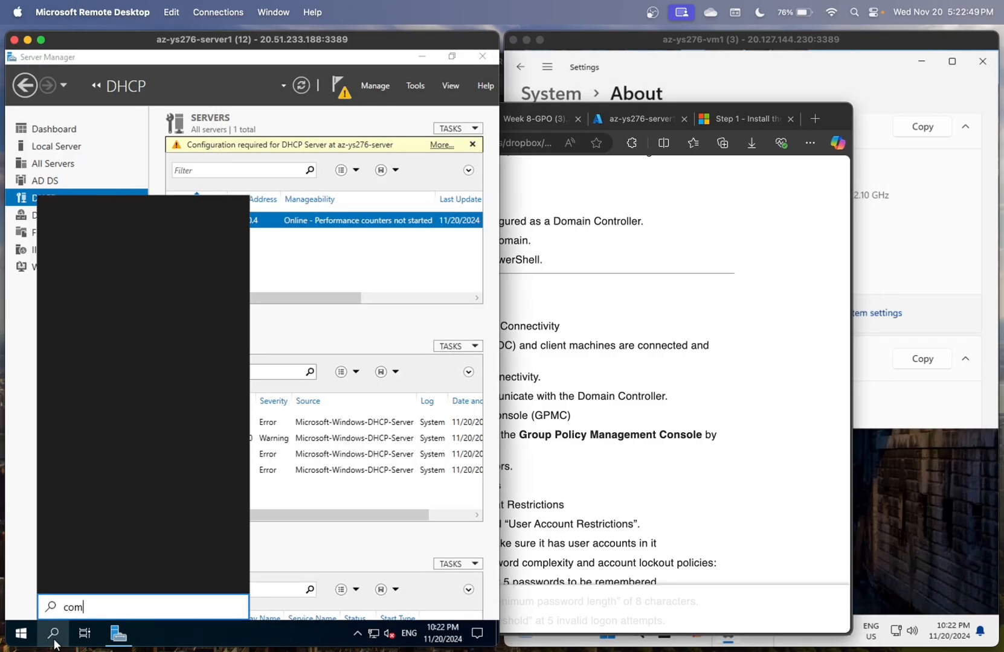
{"action": "type", "text": "puter"}
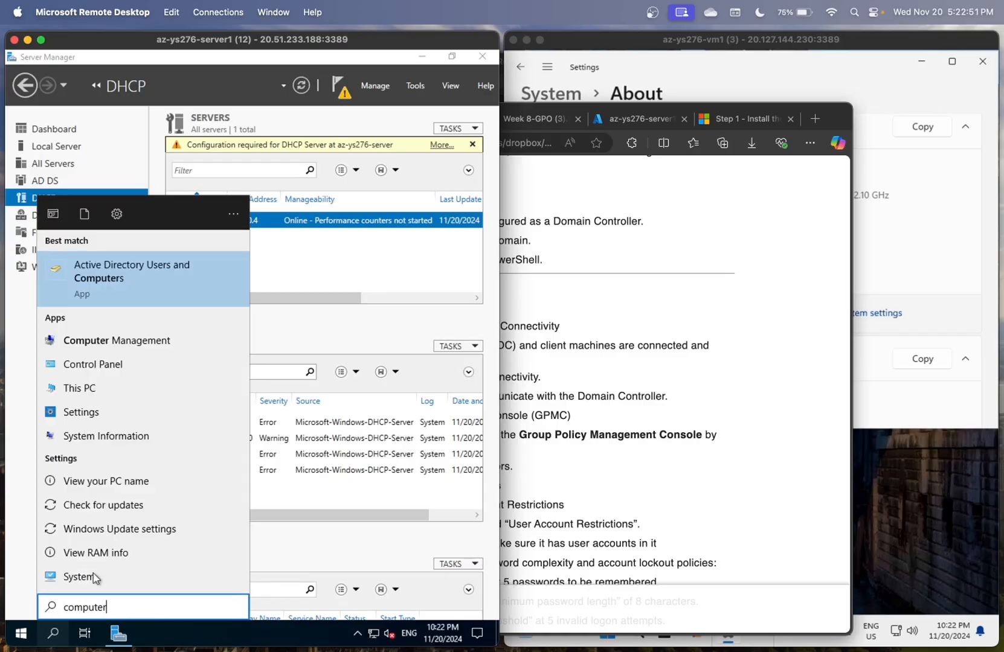
{"action": "left_click", "coordinate": [133, 290]}
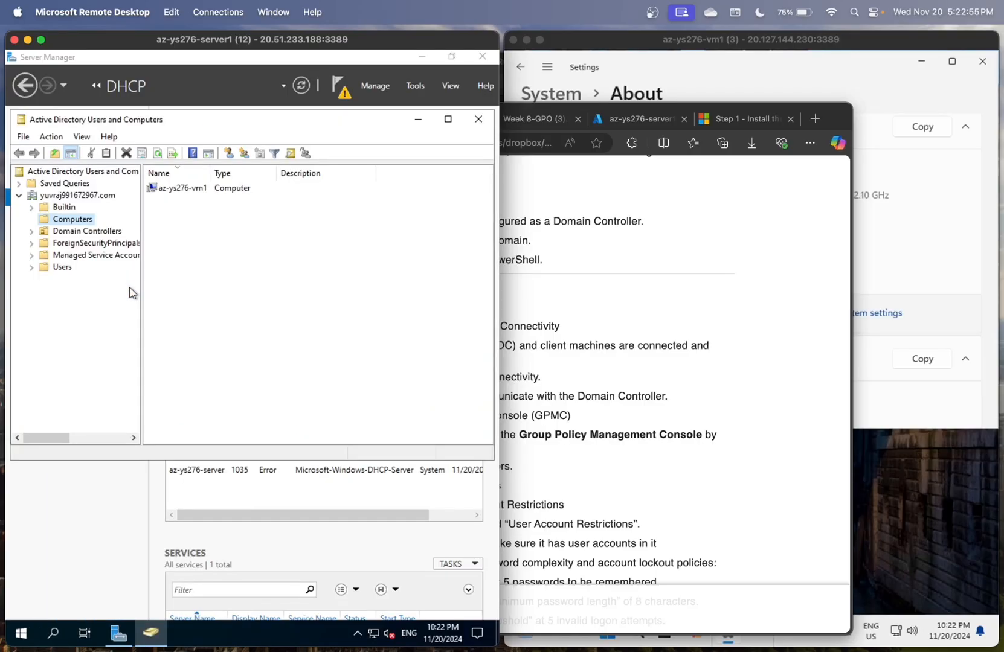
{"action": "left_click", "coordinate": [169, 189]}
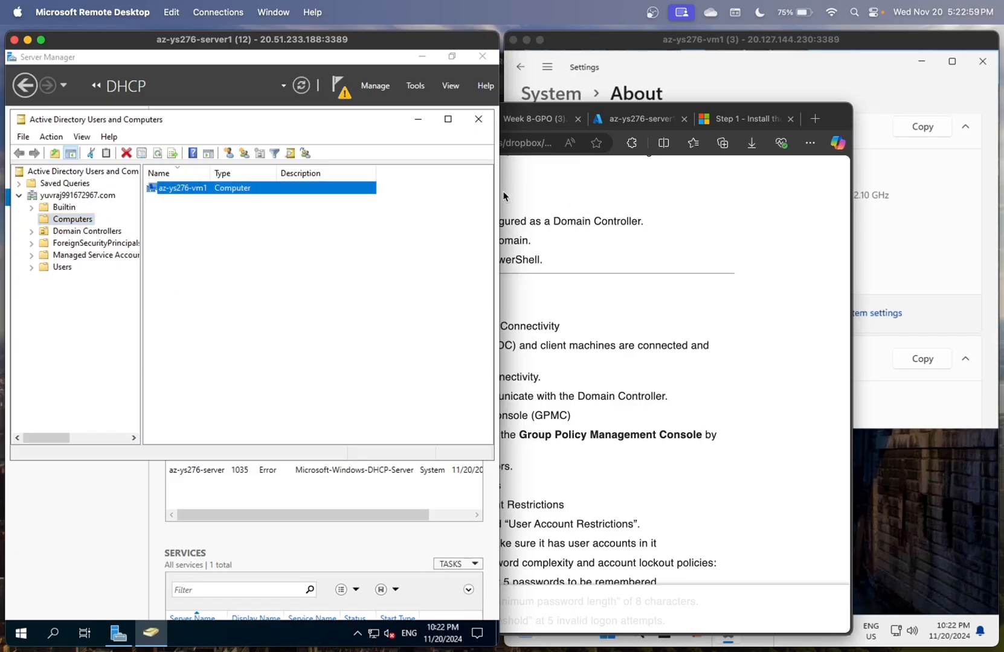
{"action": "left_click", "coordinate": [949, 218]}
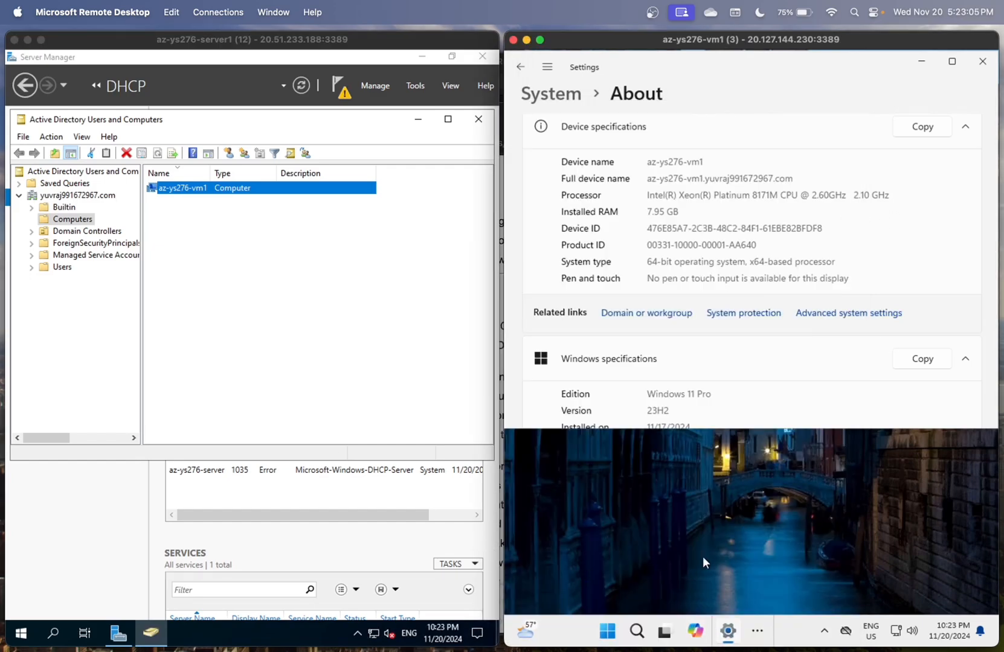
{"action": "left_click", "coordinate": [663, 639]}
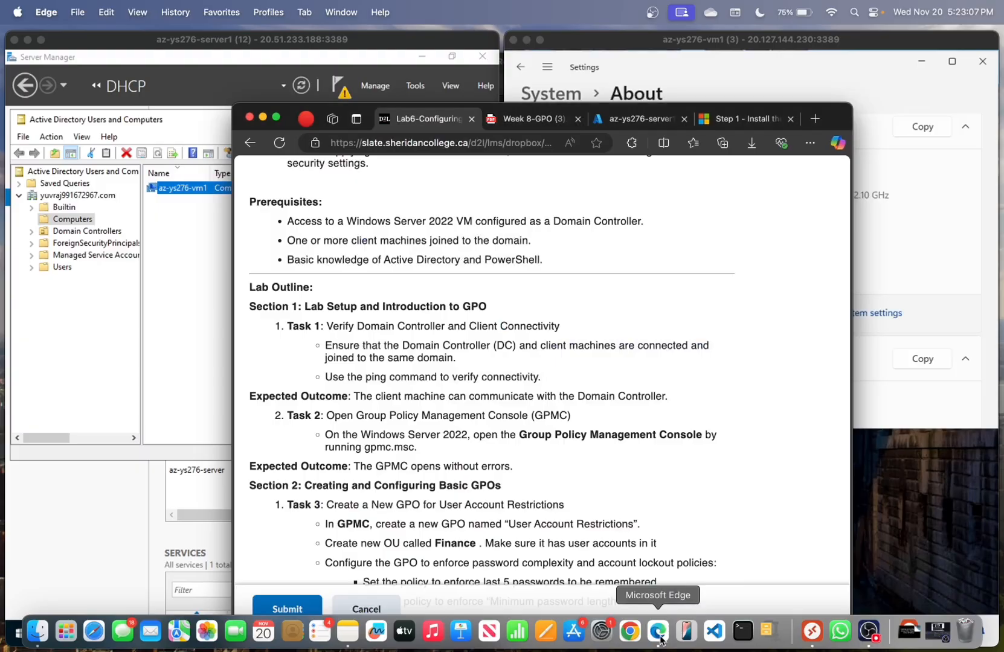
- Mark the ping step in the instructions and launch Windows PowerShell ISE on the server
{"action": "scroll", "coordinate": [622, 398], "scroll_direction": "down", "scroll_amount": 1}
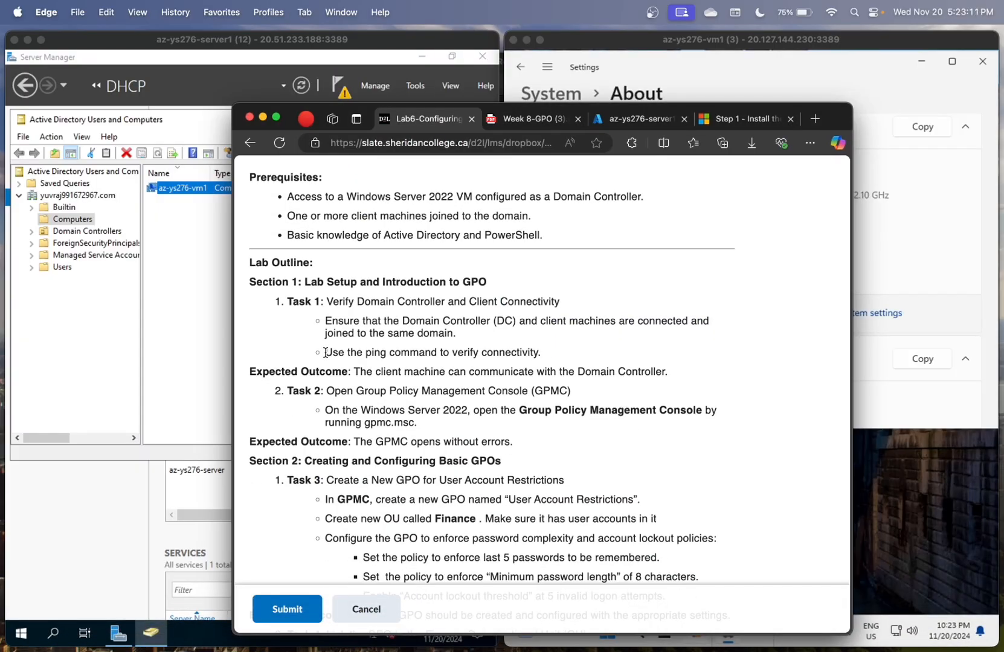
{"action": "left_click_drag", "start_coordinate": [325, 352], "coordinate": [537, 352]}
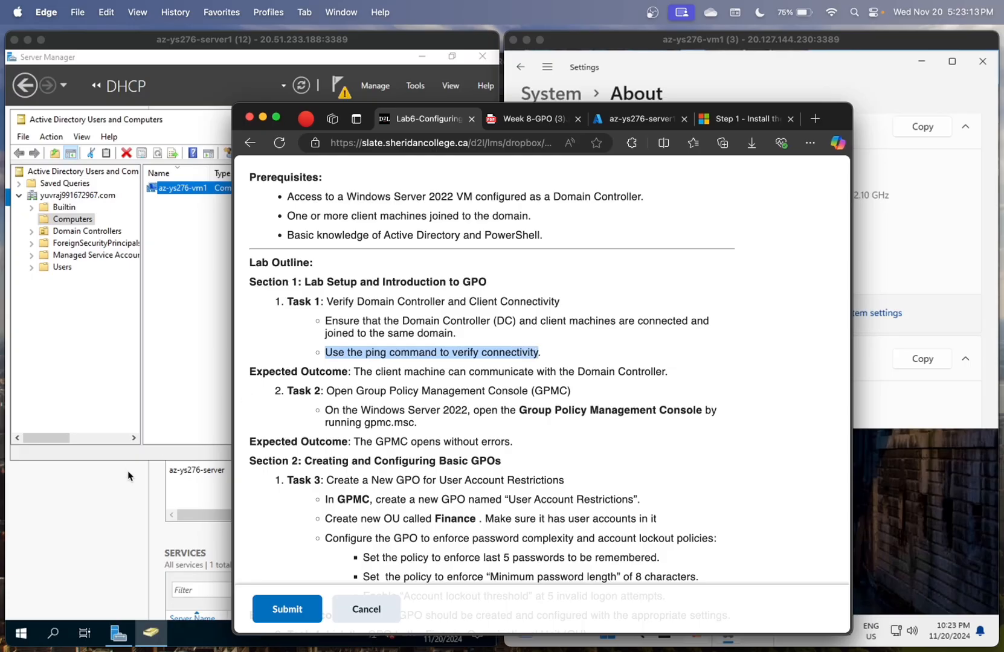
{"action": "left_click", "coordinate": [127, 499]}
{"action": "left_click", "coordinate": [59, 633]}
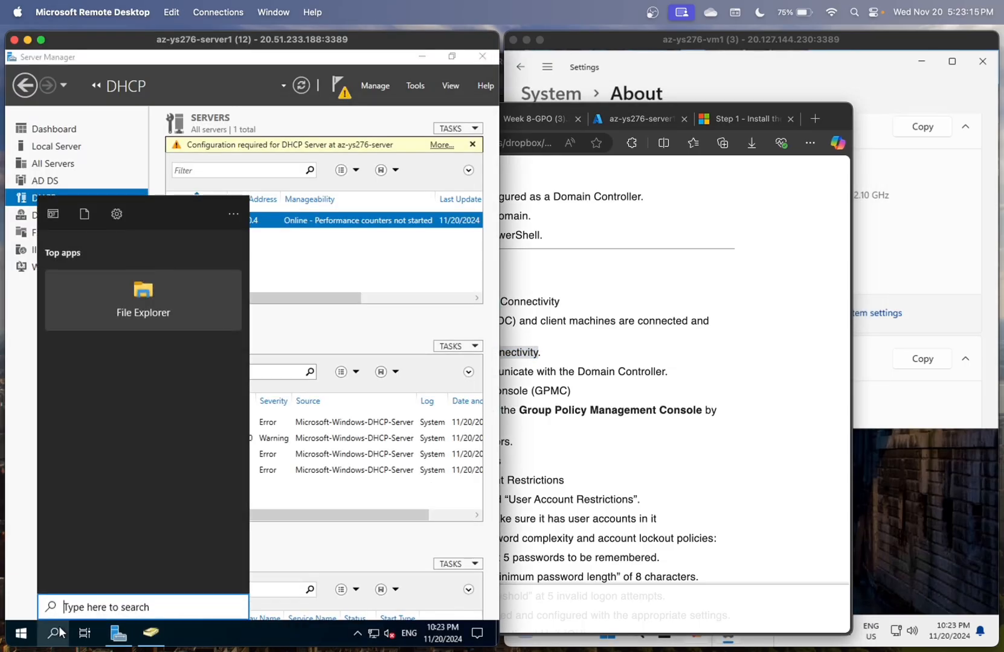
{"action": "type", "text": "pi"}
{"action": "key", "text": "BackSpace"}
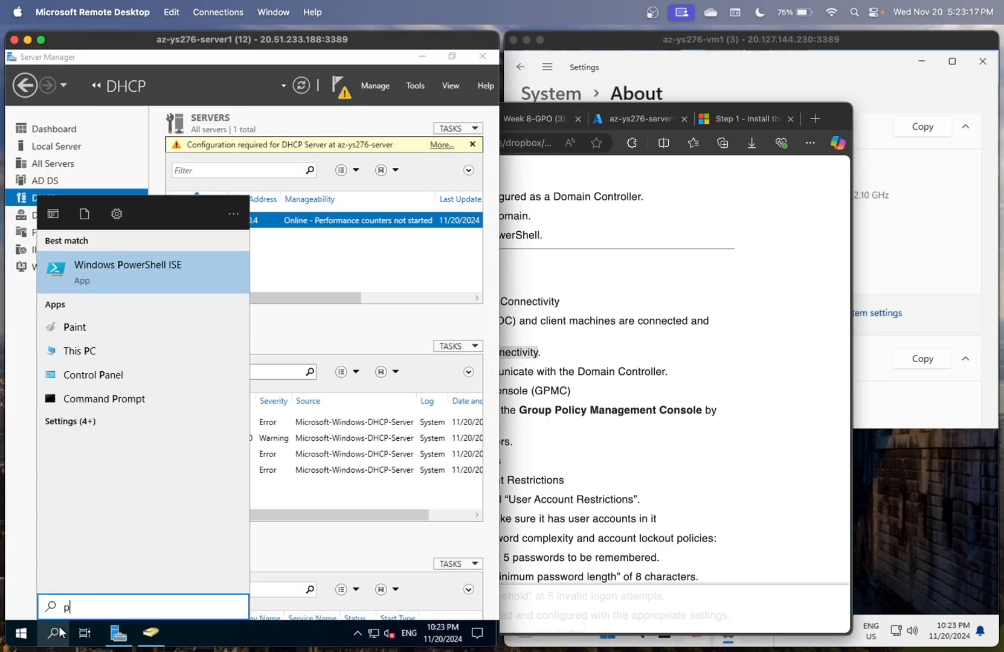
{"action": "type", "text": "ow"}
{"action": "left_click", "coordinate": [138, 290]}
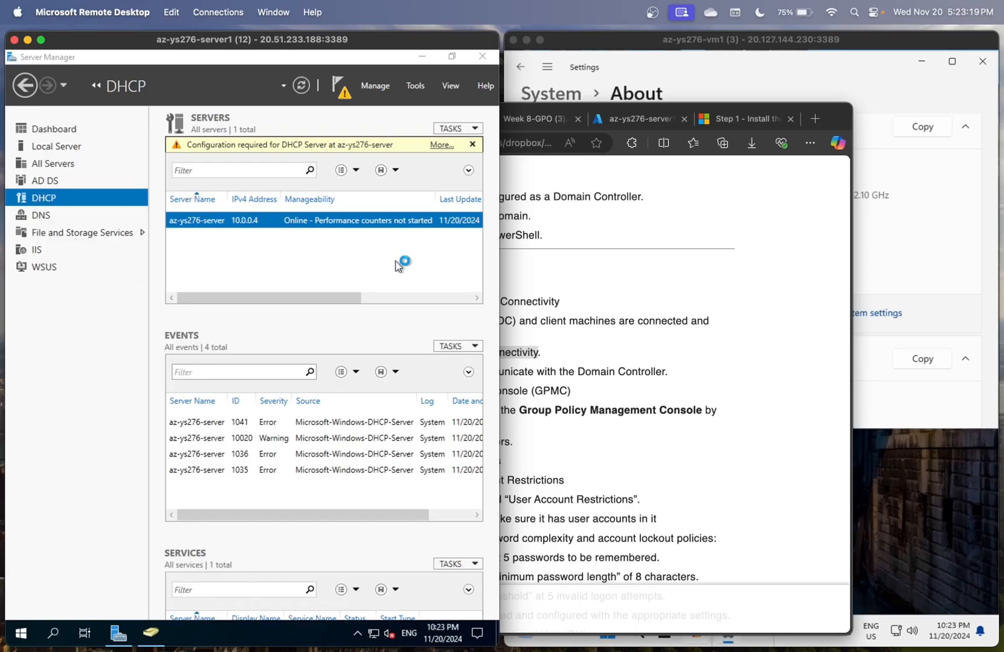
- Launch Windows PowerShell ISE on the client VM, dismissing the server's session-recovery notice
{"action": "left_click", "coordinate": [947, 387]}
{"action": "left_click", "coordinate": [637, 632]}
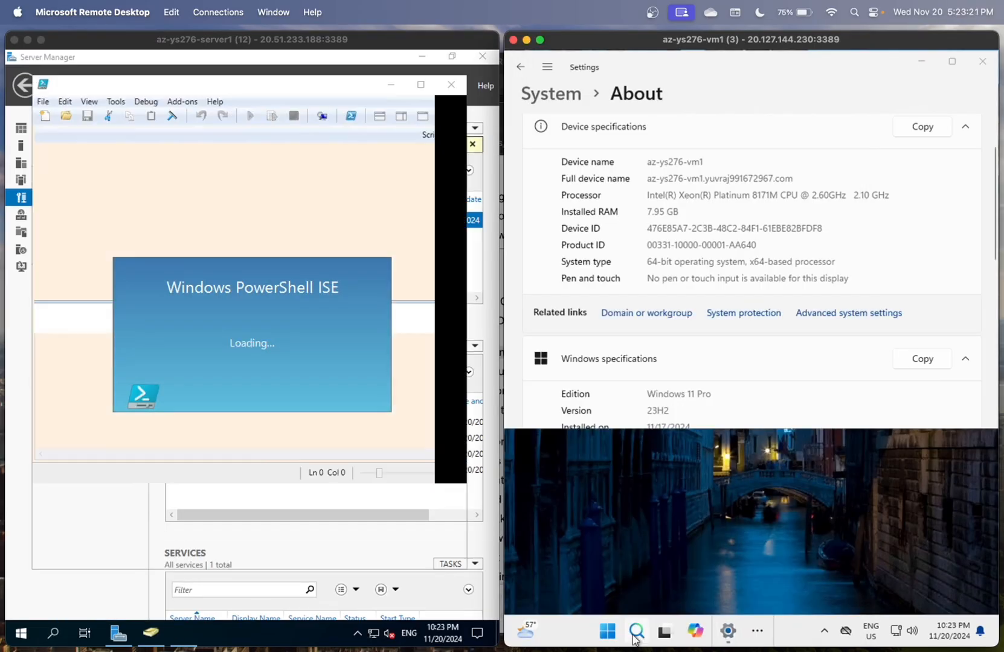
{"action": "type", "text": "power"}
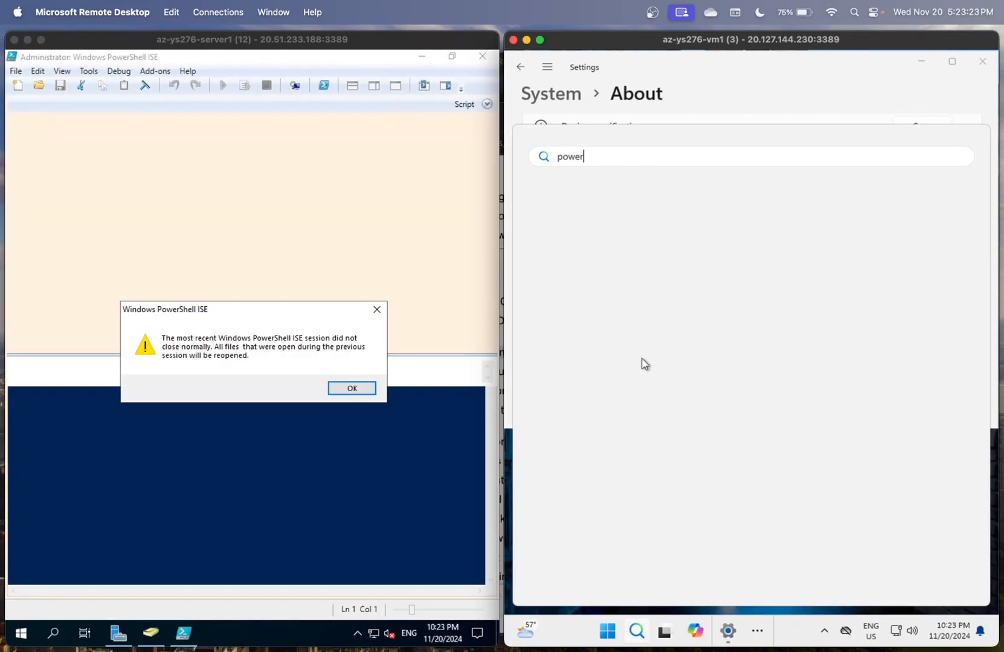
{"action": "left_click", "coordinate": [351, 388]}
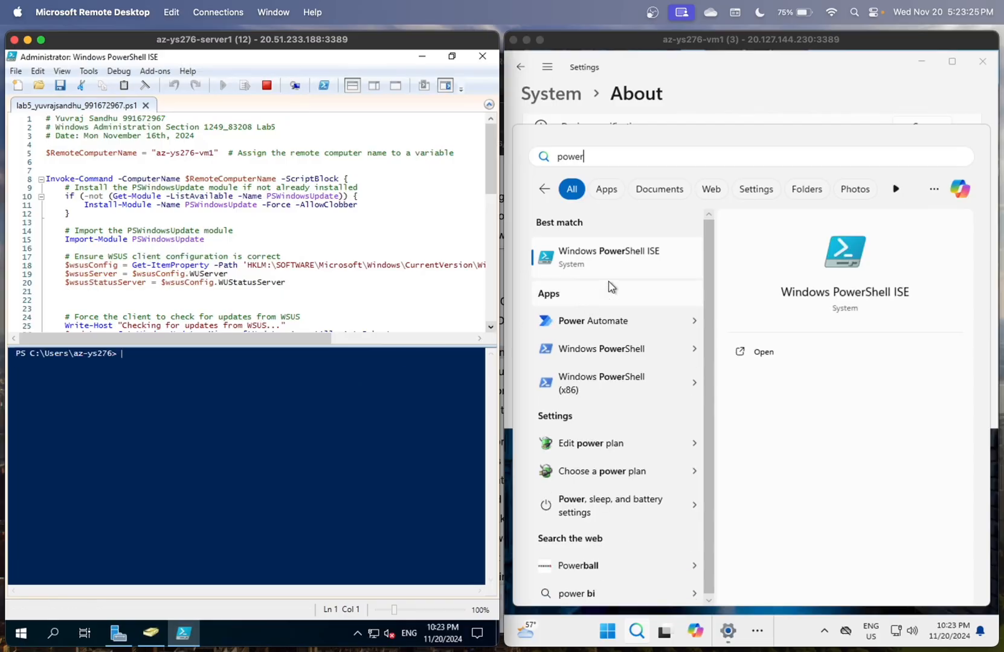
{"action": "left_click", "coordinate": [603, 259]}
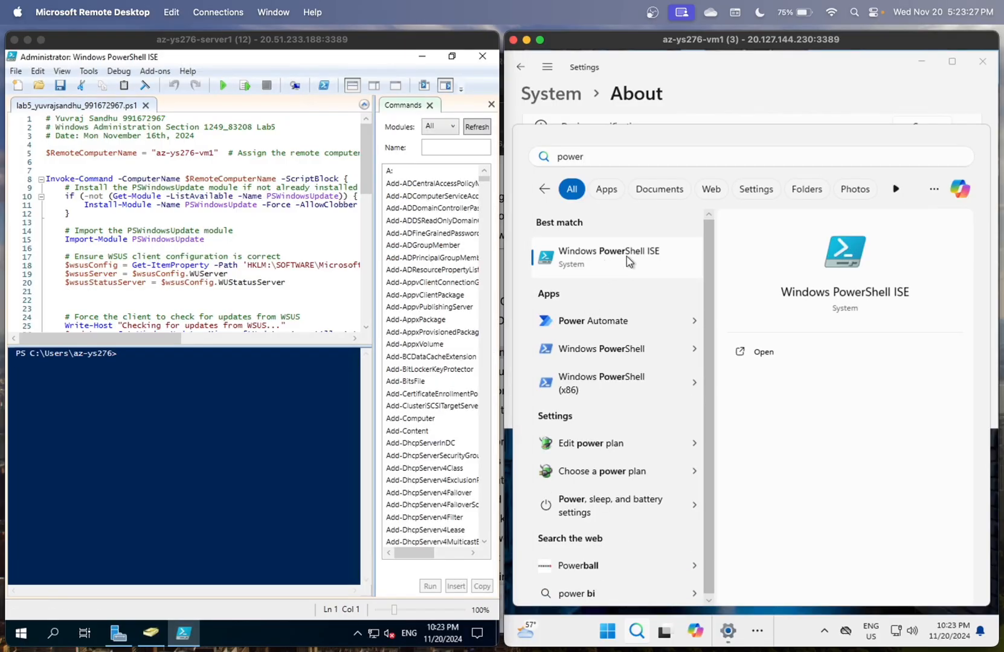
{"action": "type", "text": "shell"}
{"action": "left_click", "coordinate": [658, 321]}
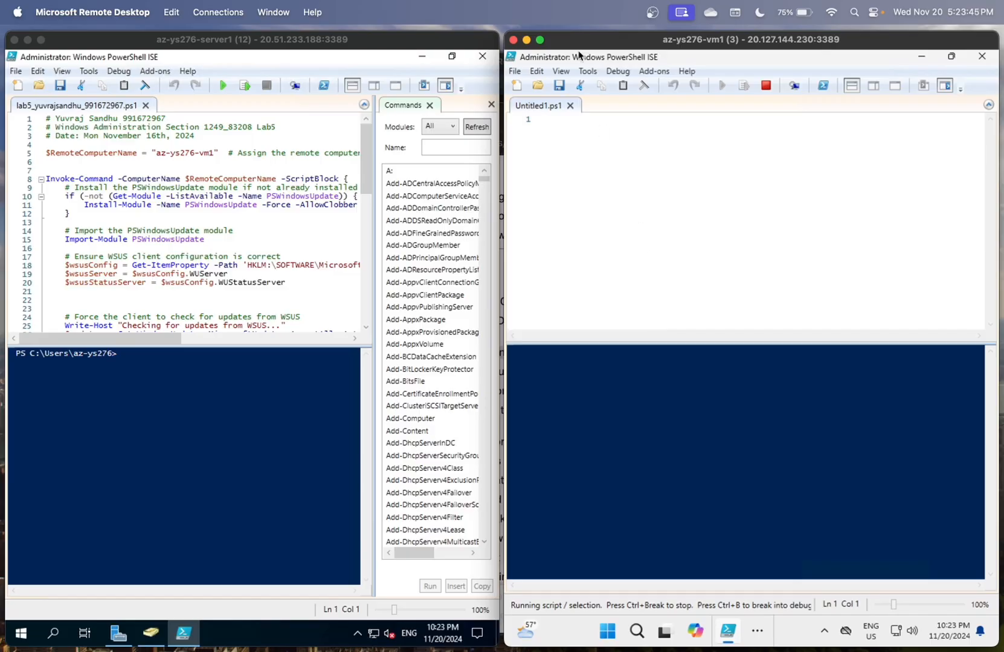
- Run ipconfig on the server and the client to confirm addresses 10.0.0.4 and 10.0.0.5
{"action": "left_click", "coordinate": [273, 356]}
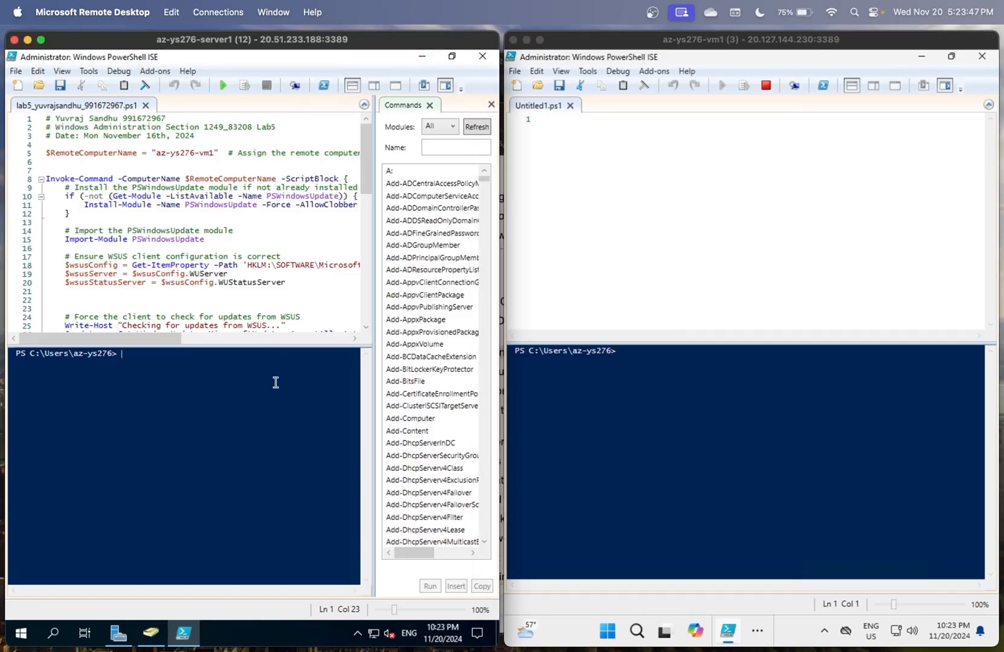
{"action": "type", "text": "ipc"}
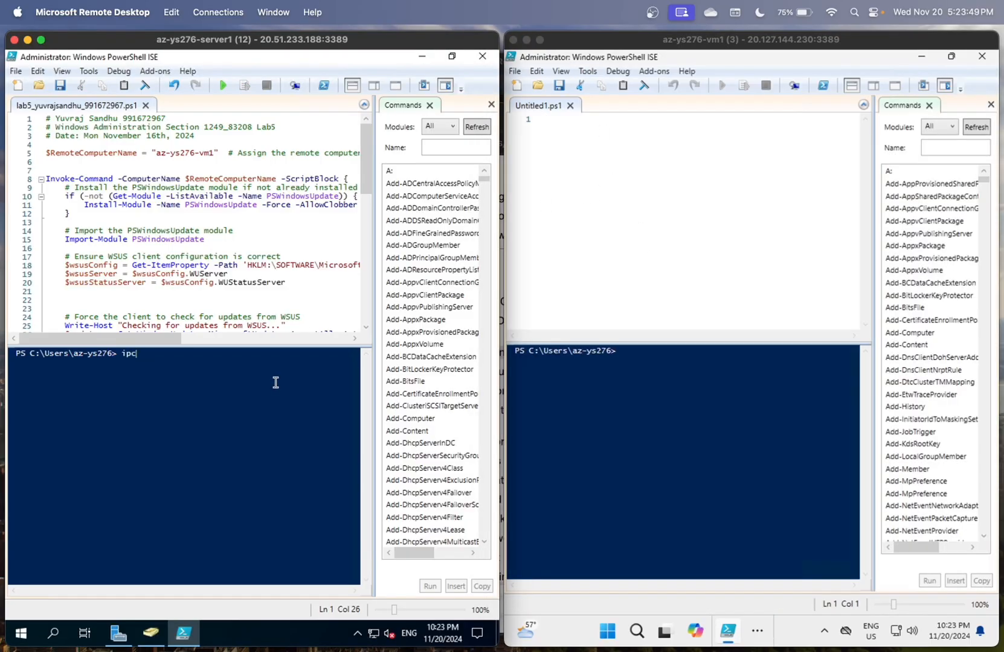
{"action": "type", "text": "onfig"}
{"action": "key", "text": "Return"}
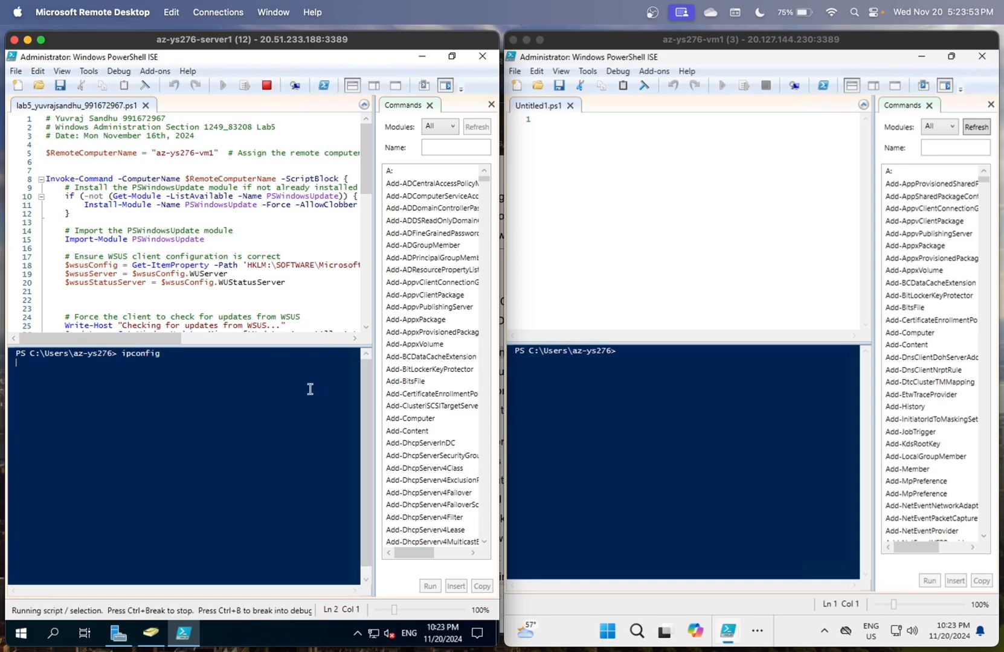
{"action": "left_click", "coordinate": [671, 418]}
{"action": "type", "text": "ipconfig"}
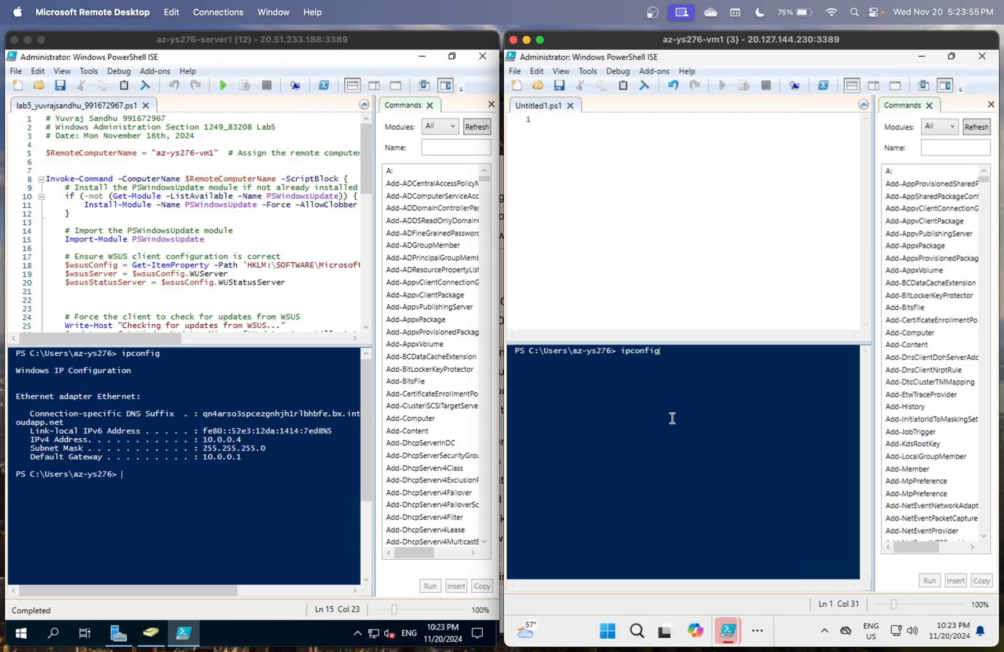
{"action": "key", "text": "Return"}
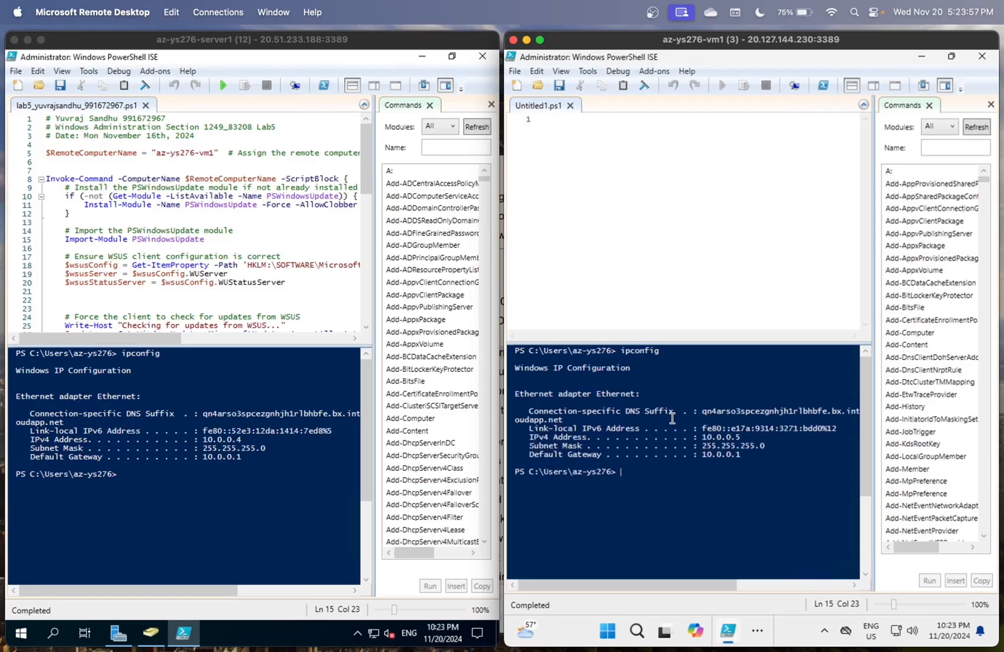
- Ping the client at 10.0.0.5 from the server and the server at 10.0.0.4 from the client
{"action": "type", "text": "ping 10."}
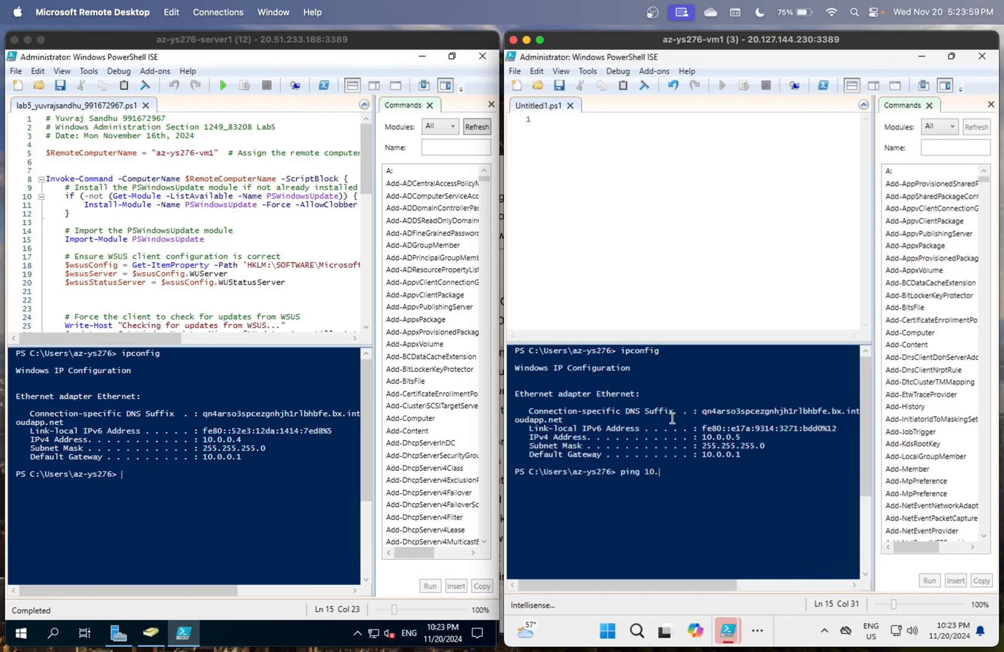
{"action": "type", "text": "0.0.4"}
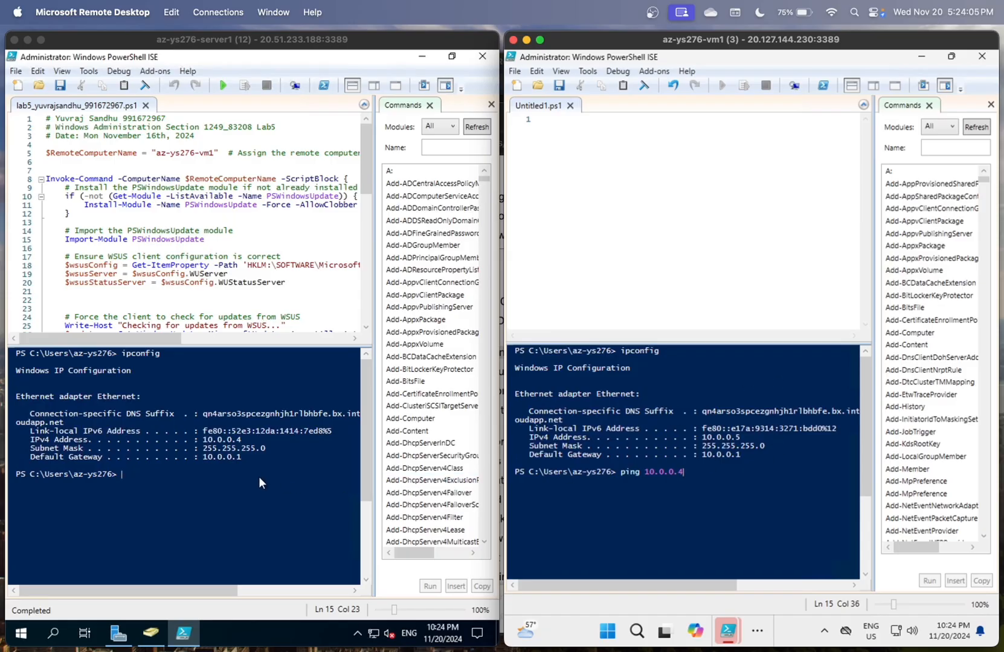
{"action": "left_click", "coordinate": [304, 482]}
{"action": "type", "text": "10.0."}
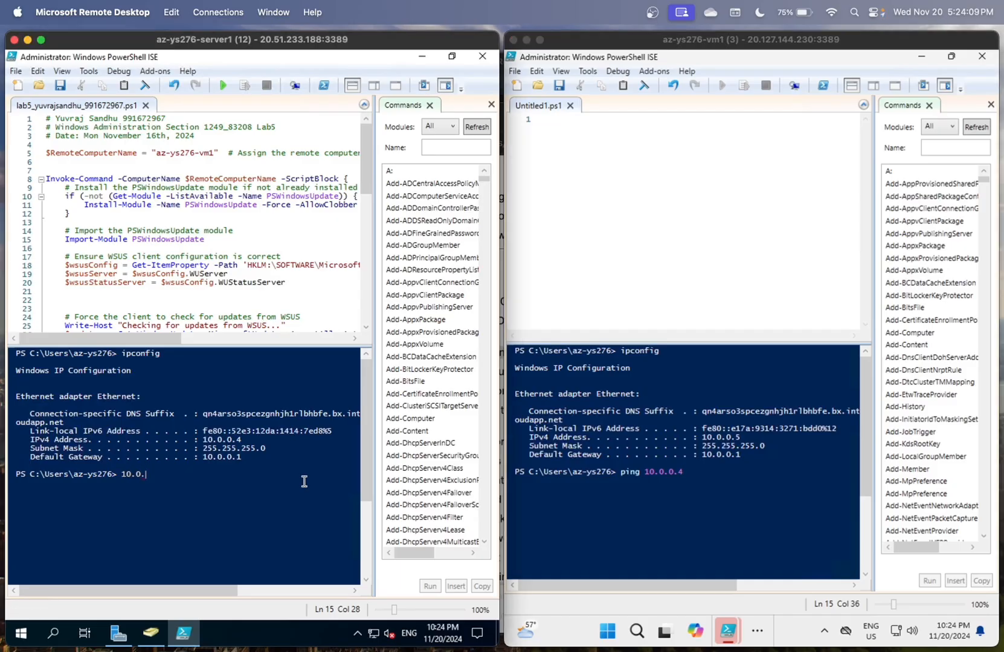
{"action": "type", "text": "0.5"}
{"action": "key", "text": "Return"}
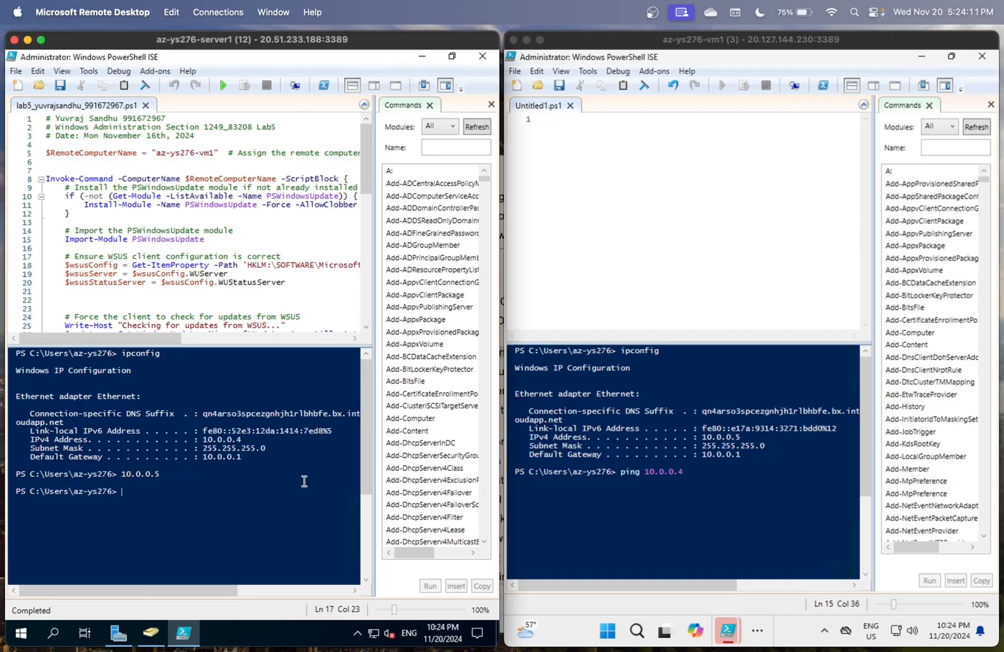
{"action": "key", "text": "Up"}
{"action": "key", "text": "Left"}
{"action": "key", "text": "Left"}
{"action": "key", "text": "Left"}
{"action": "key", "text": "Left"}
{"action": "key", "text": "Left"}
{"action": "key", "text": "Left"}
{"action": "key", "text": "Left"}
{"action": "key", "text": "Left"}
{"action": "key", "text": "Left"}
{"action": "type", "text": "ping"}
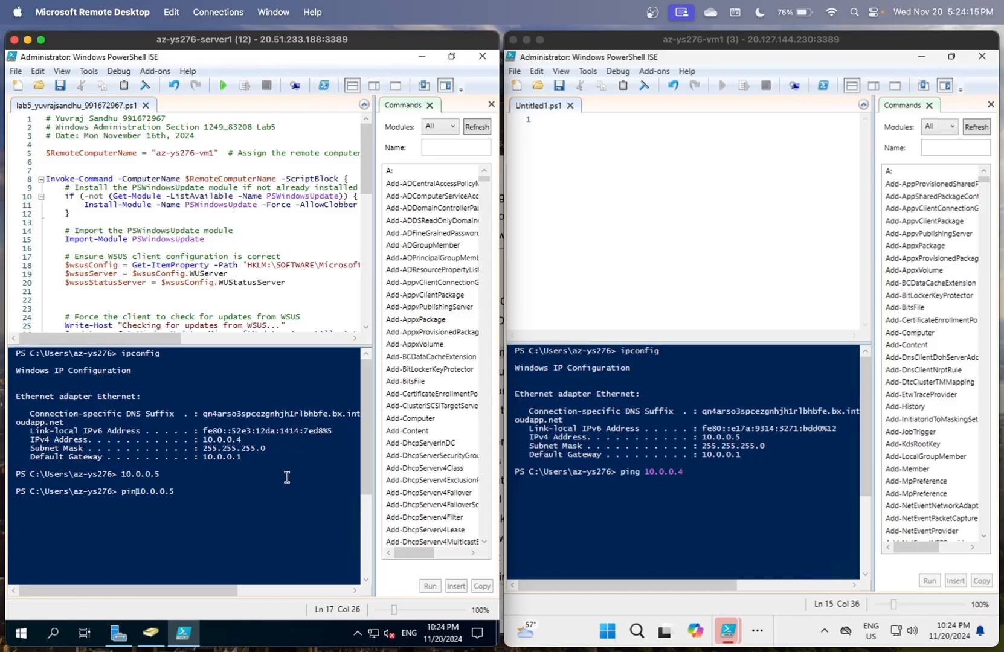
{"action": "key", "text": "Return"}
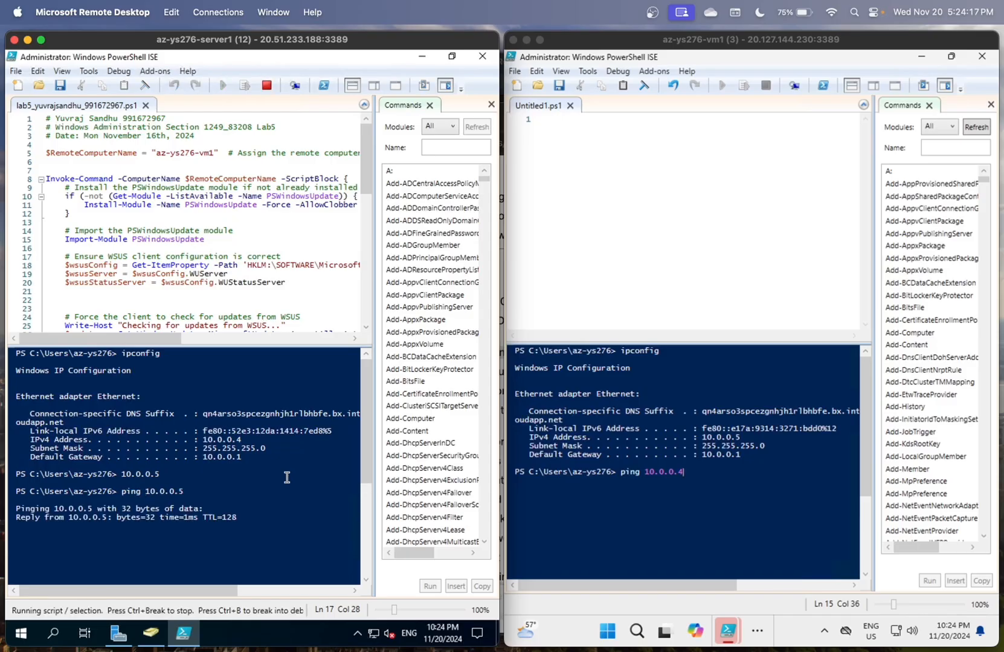
{"action": "left_click", "coordinate": [600, 479]}
{"action": "key", "text": "Return"}
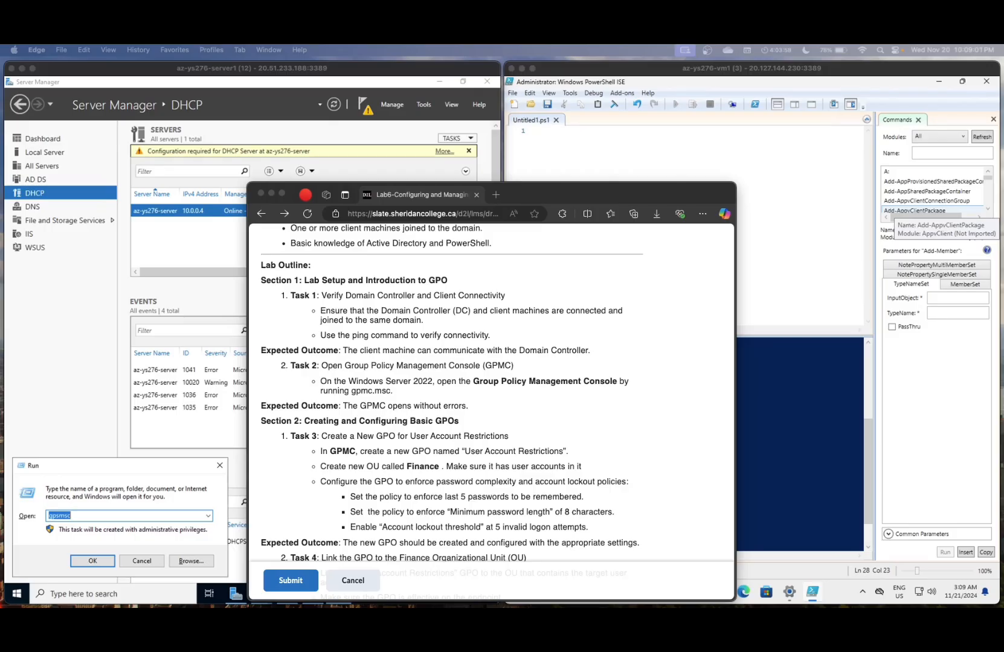
- Read through Sections 1–2 of the lab's GPO setup tasks, then return to the server session
{"action": "left_click", "coordinate": [404, 362]}
{"action": "scroll", "coordinate": [403, 363], "scroll_direction": "down", "scroll_amount": 3}
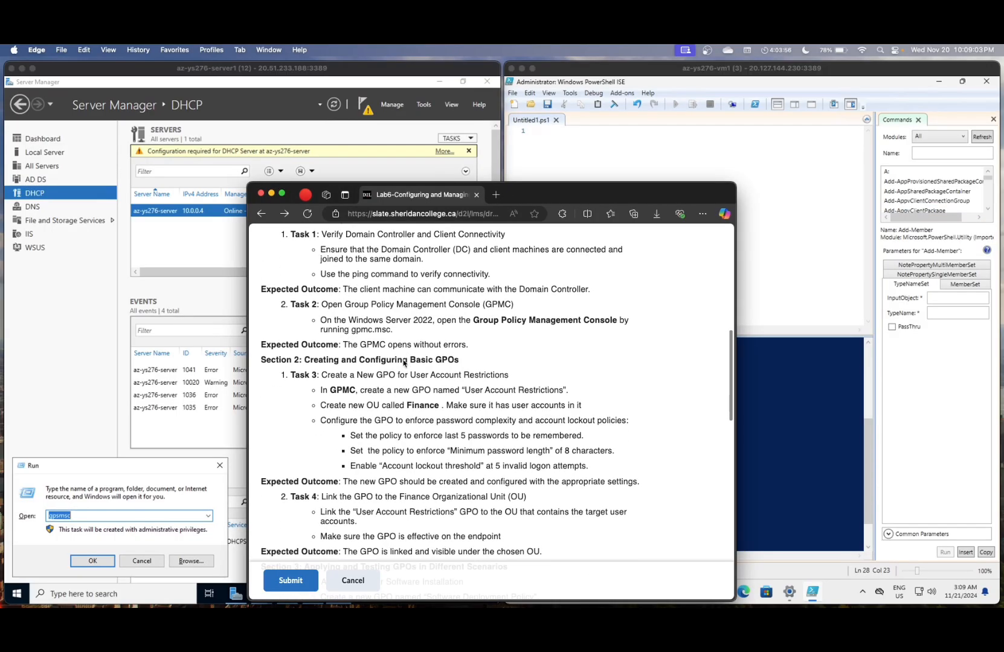
{"action": "scroll", "coordinate": [403, 363], "scroll_direction": "up", "scroll_amount": 1}
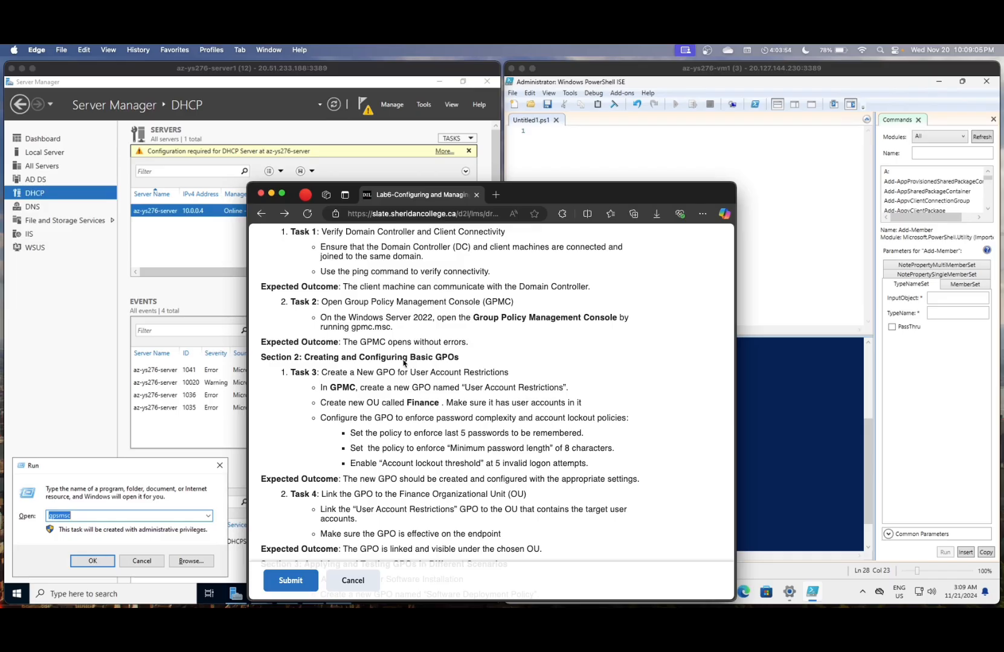
{"action": "scroll", "coordinate": [404, 362], "scroll_direction": "up", "scroll_amount": 1}
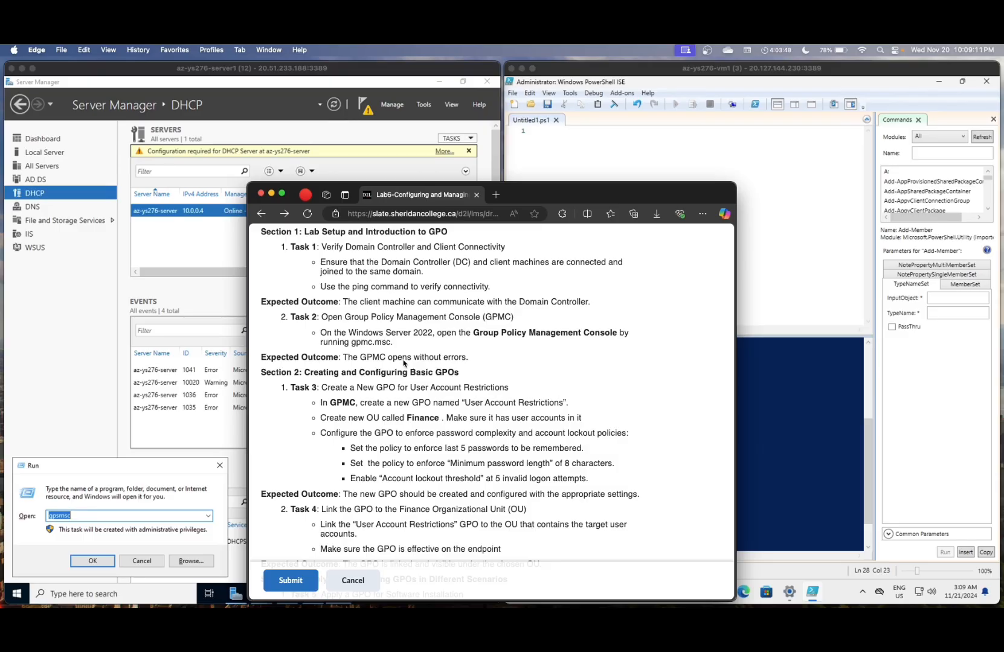
{"action": "left_click", "coordinate": [134, 518]}
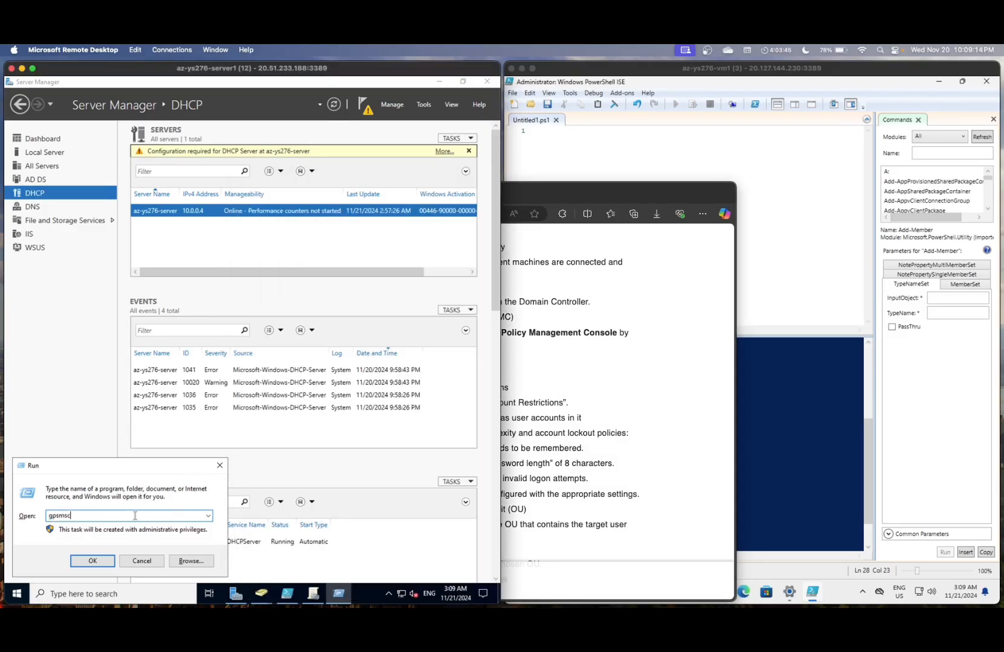
- Open Group Policy Management and delete the existing Finance OU
{"action": "left_click", "coordinate": [147, 561]}
{"action": "left_click", "coordinate": [147, 594]}
{"action": "type", "text": "group"}
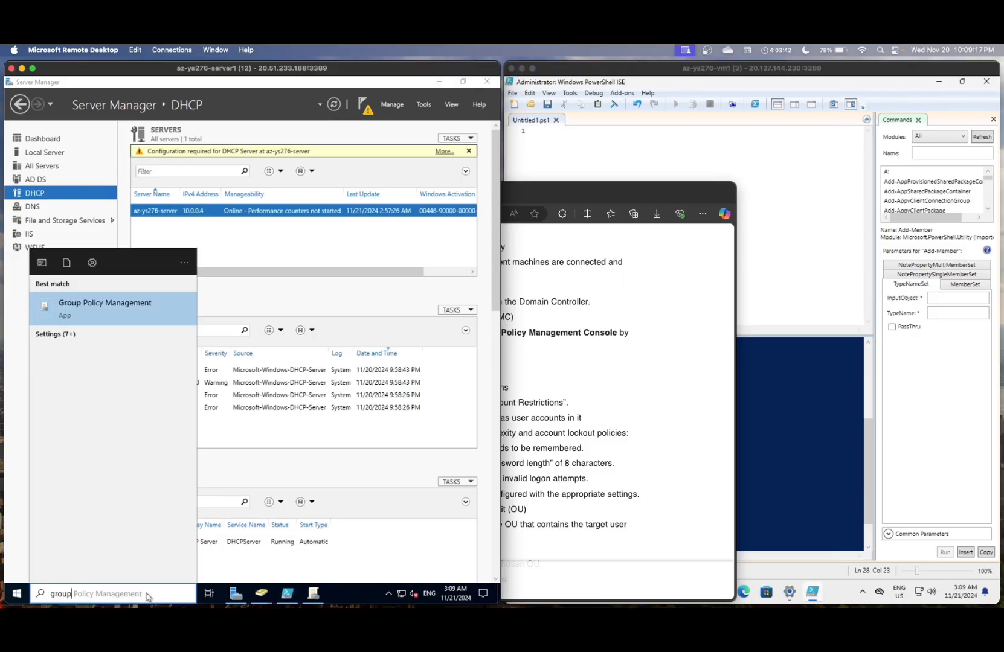
{"action": "key", "text": "Escape"}
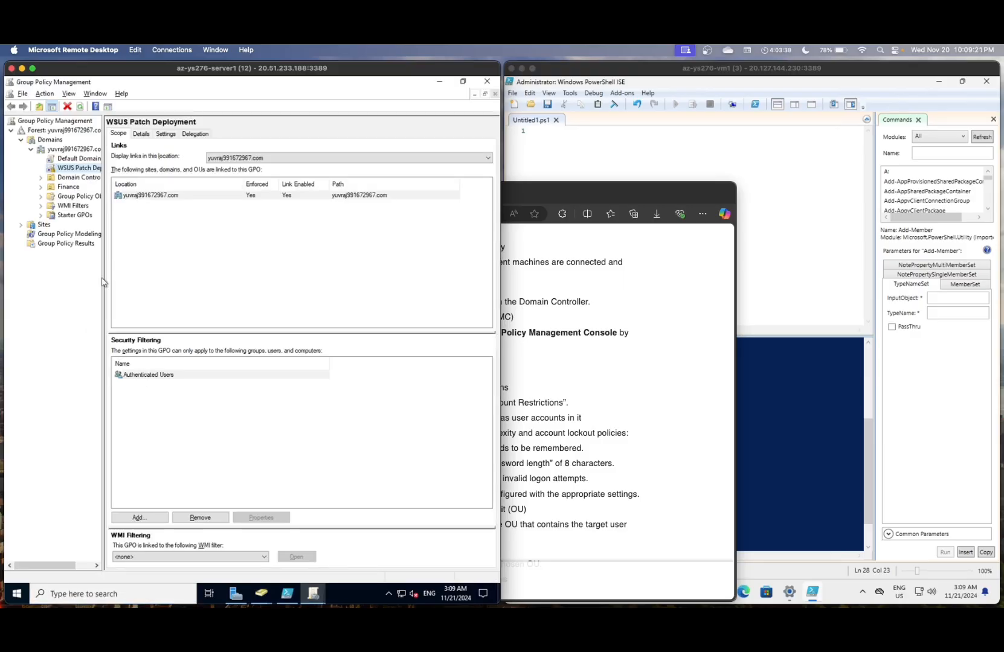
{"action": "left_click_drag", "start_coordinate": [104, 276], "coordinate": [180, 270]}
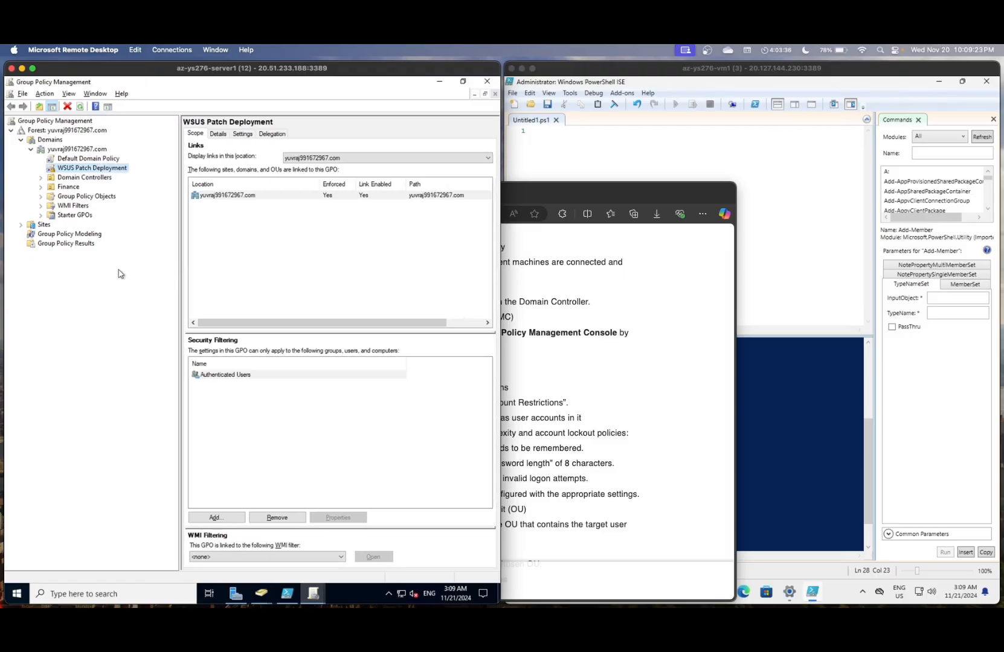
{"action": "left_click", "coordinate": [67, 192]}
{"action": "right_click", "coordinate": [68, 192]}
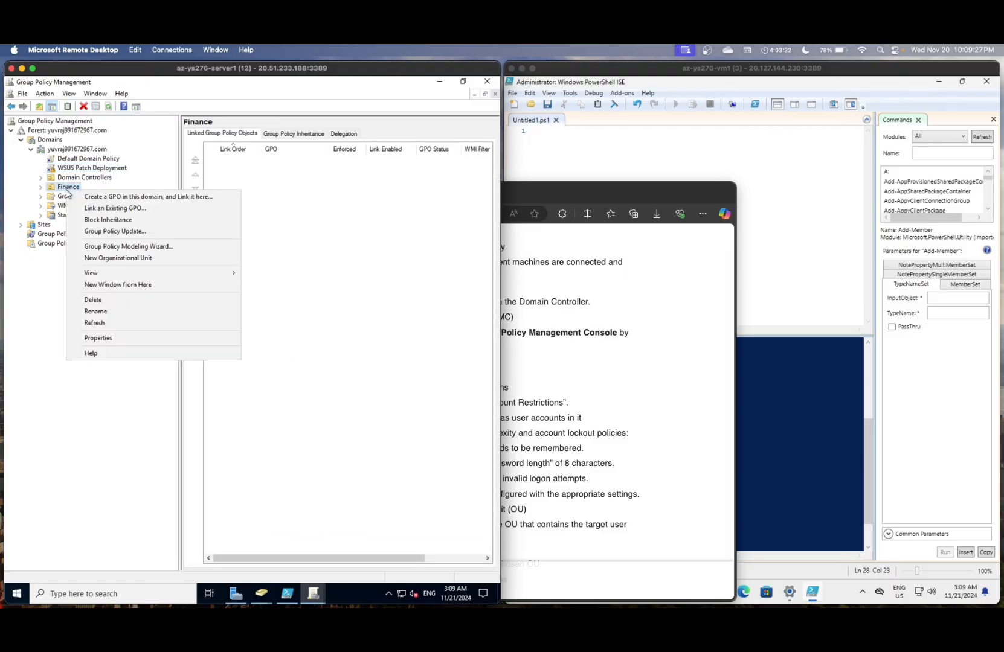
{"action": "left_click", "coordinate": [87, 301]}
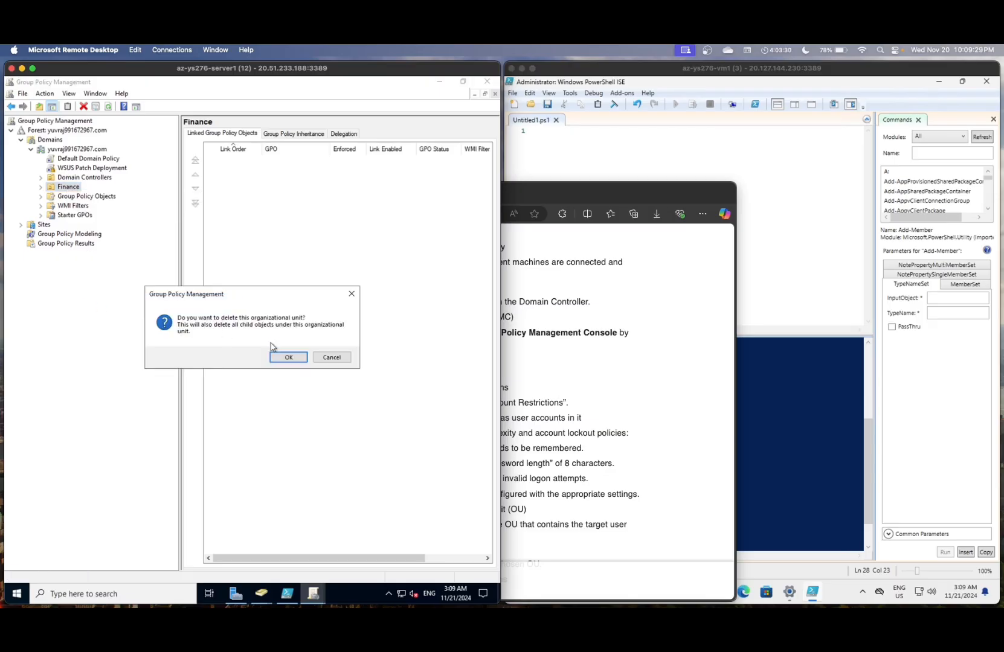
{"action": "left_click", "coordinate": [286, 357]}
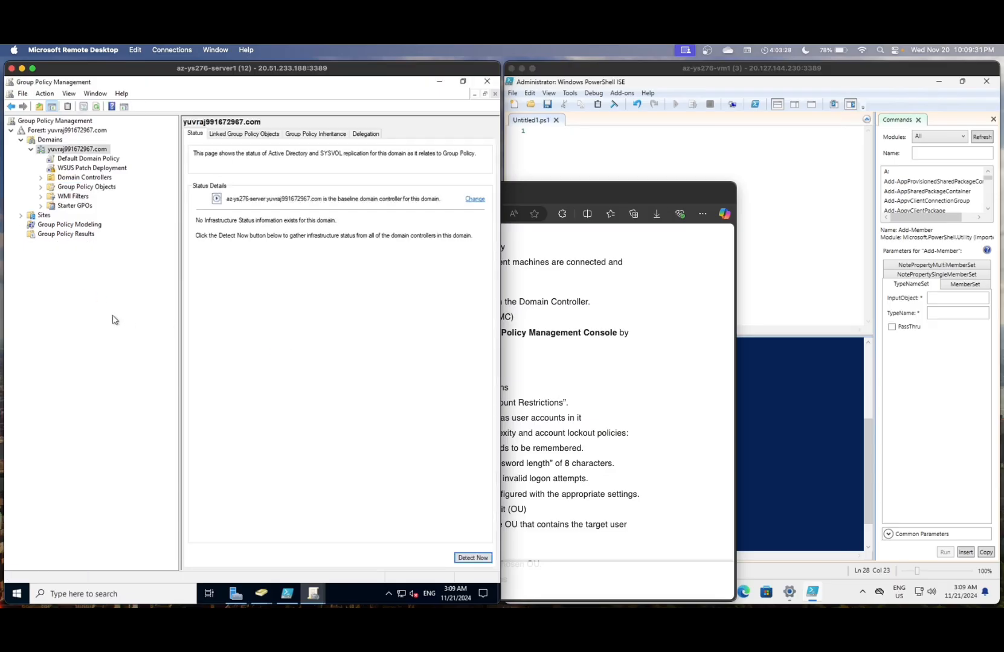
- Create a new Finance organizational unit under the domain
{"action": "right_click", "coordinate": [81, 151]}
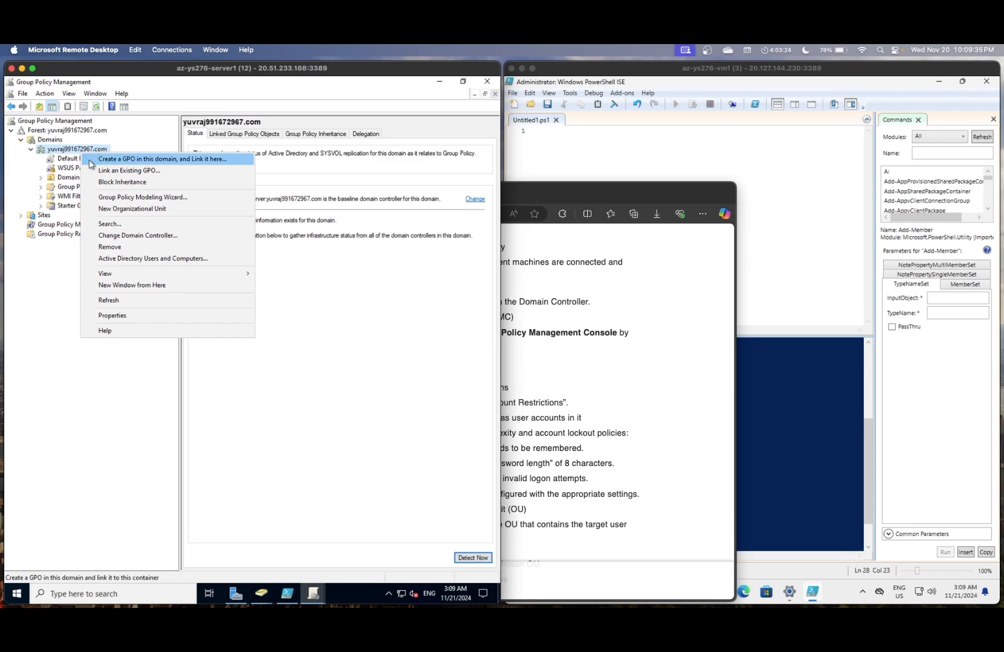
{"action": "left_click", "coordinate": [106, 209]}
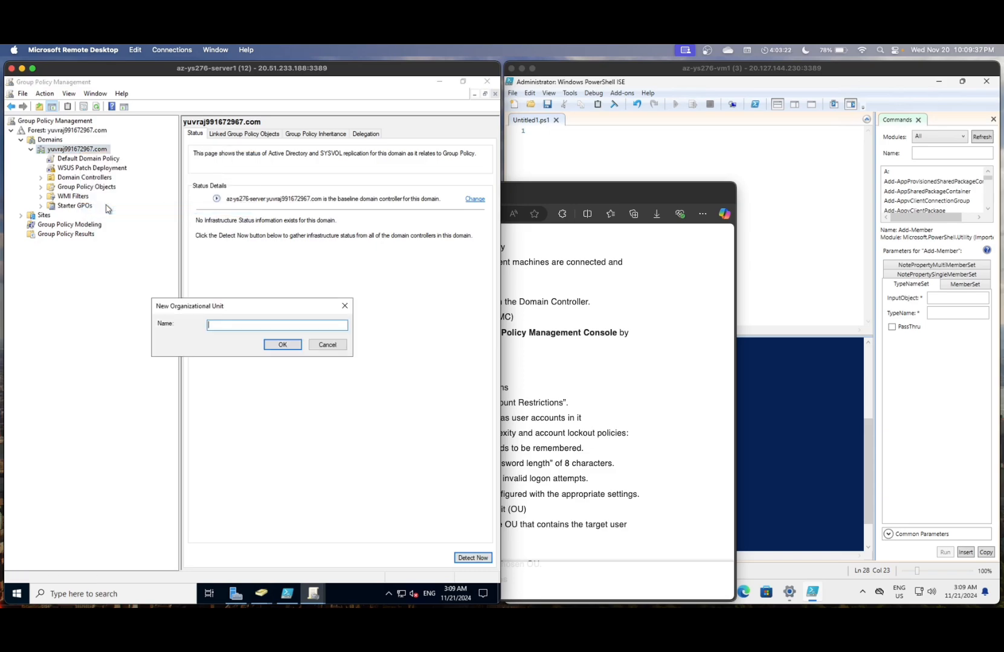
{"action": "type", "text": "Finance"}
{"action": "key", "text": "Return"}
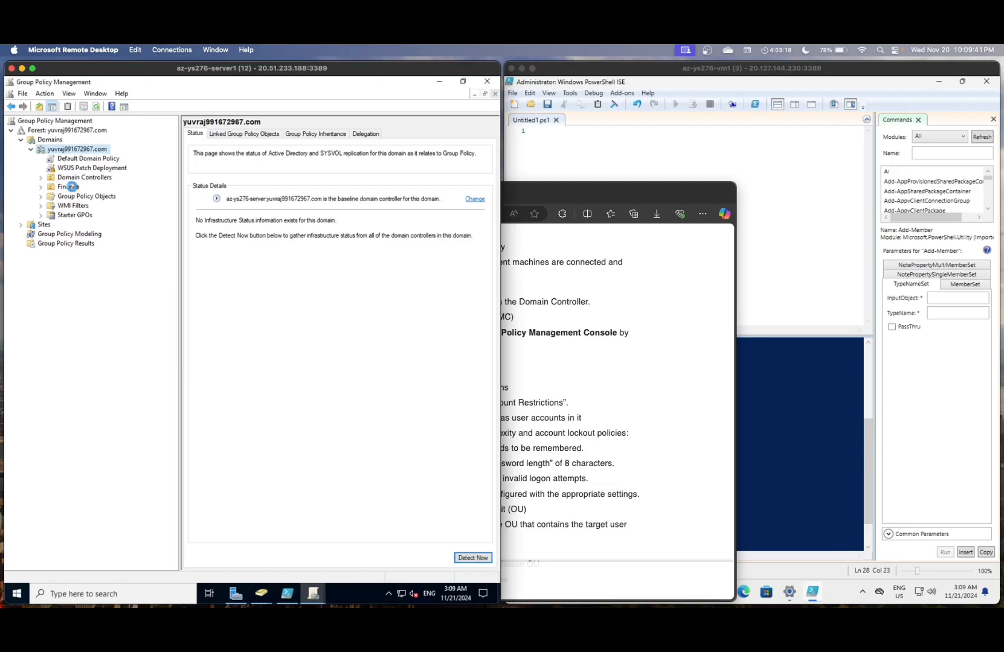
{"action": "left_click", "coordinate": [71, 188]}
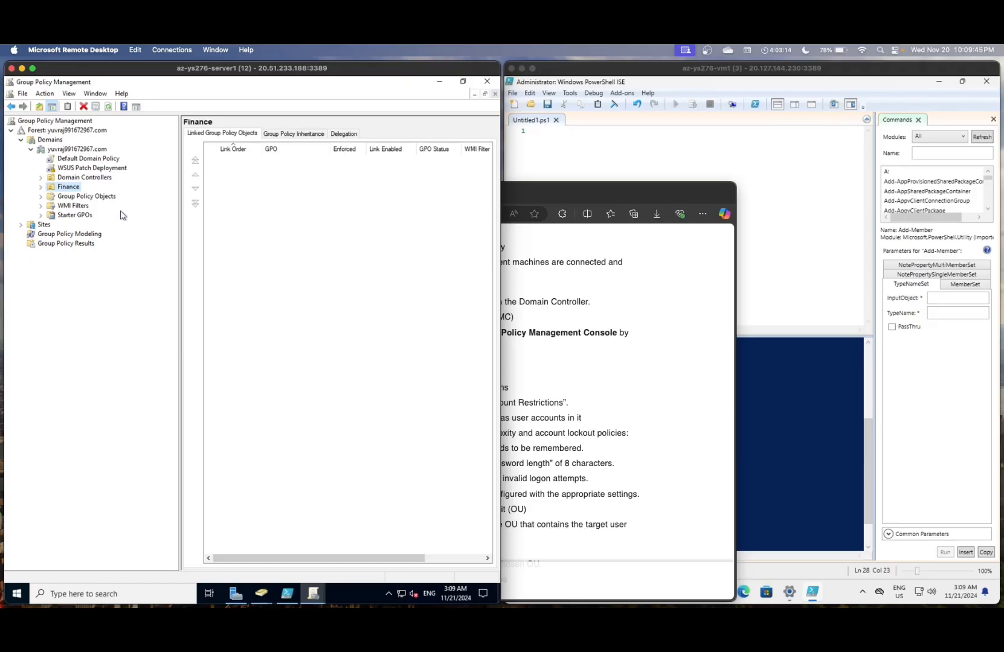
- Open Active Directory Users and Computers and bring up the New submenu on the Finance OU
{"action": "left_click", "coordinate": [100, 594]}
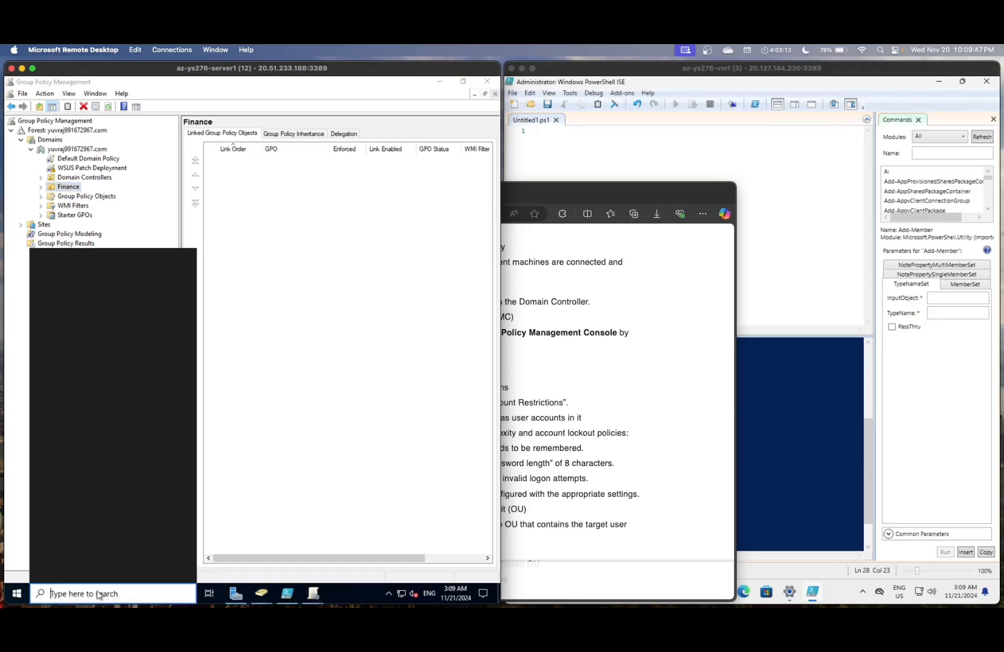
{"action": "type", "text": "ac"}
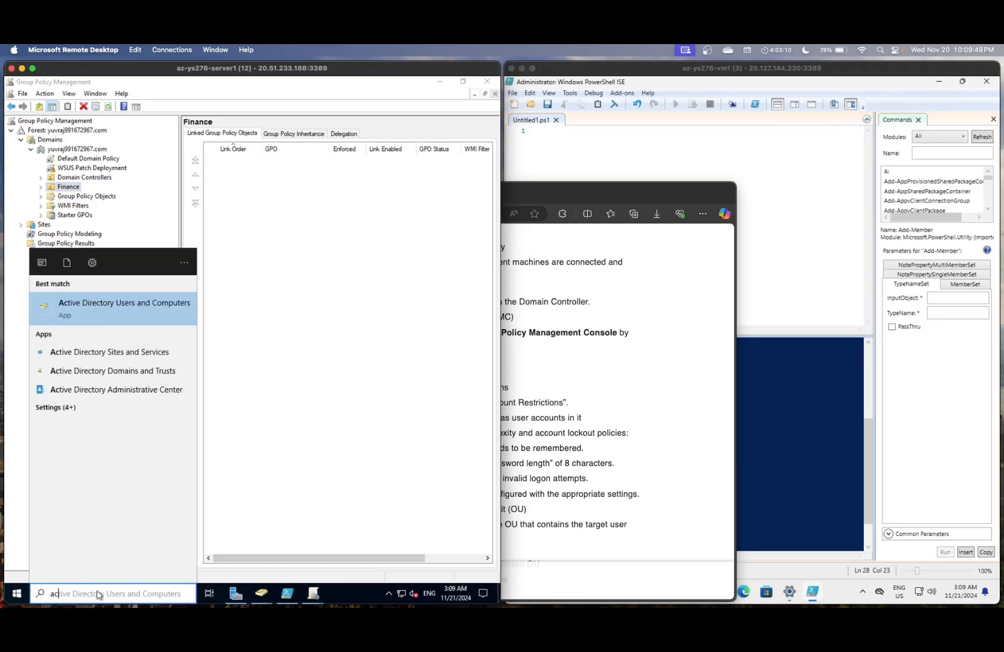
{"action": "key", "text": "Return"}
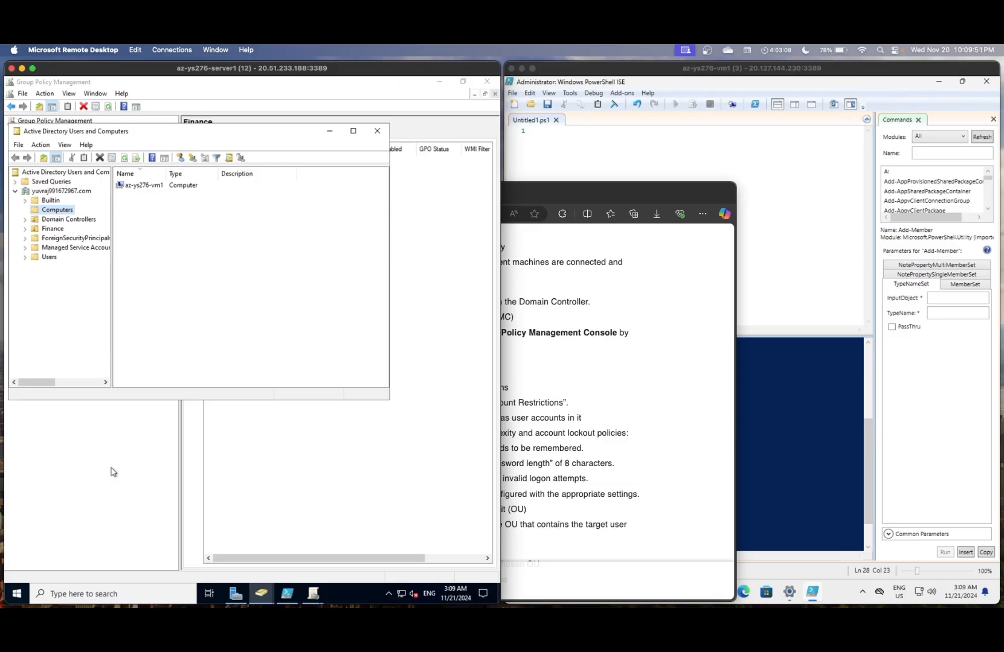
{"action": "left_click", "coordinate": [59, 230]}
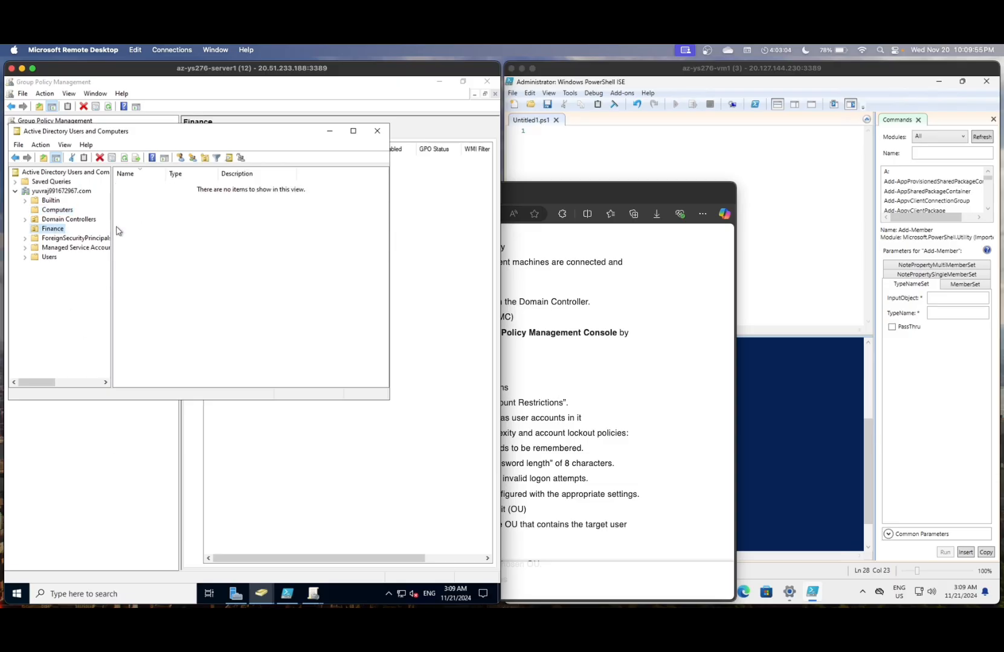
{"action": "right_click", "coordinate": [51, 229]}
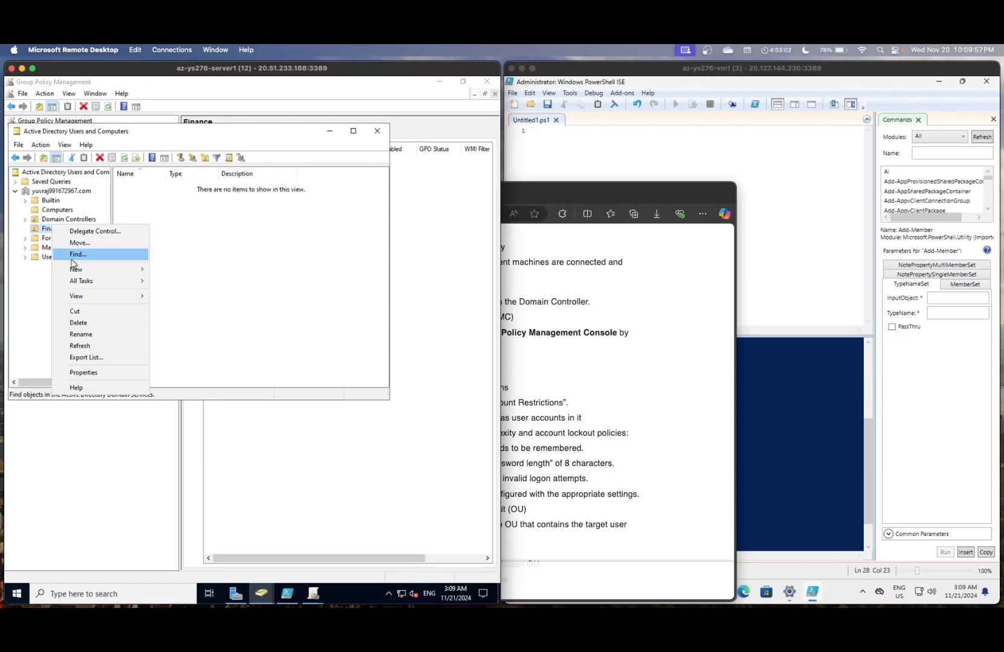
{"action": "mouse_move", "coordinate": [77, 270]}
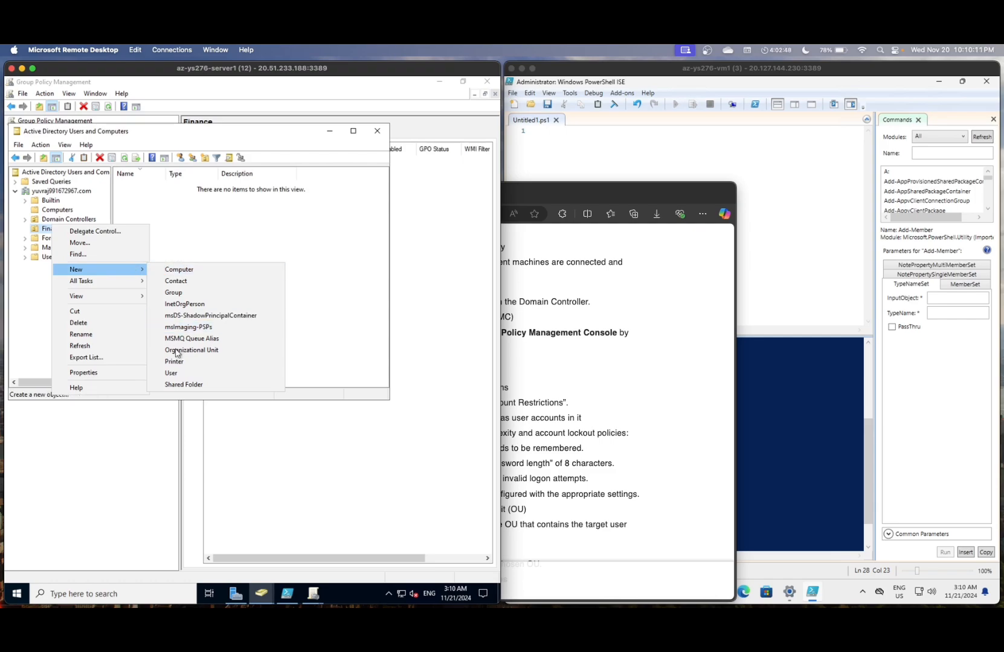
- Create the testuser account in Finance with a password and no forced change at next logon
{"action": "left_click", "coordinate": [180, 374]}
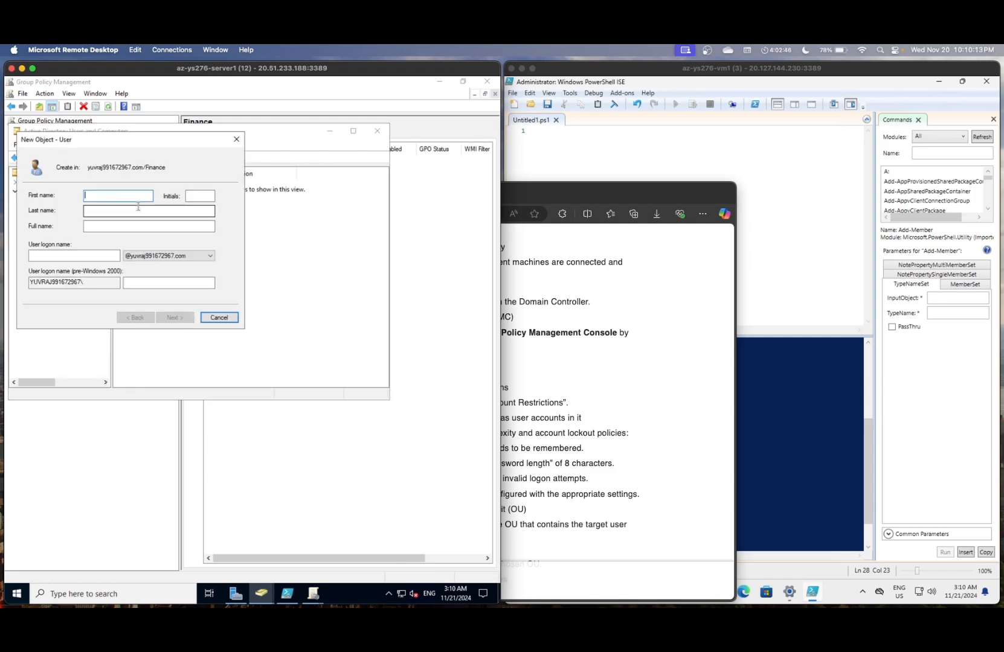
{"action": "type", "text": "testuser"}
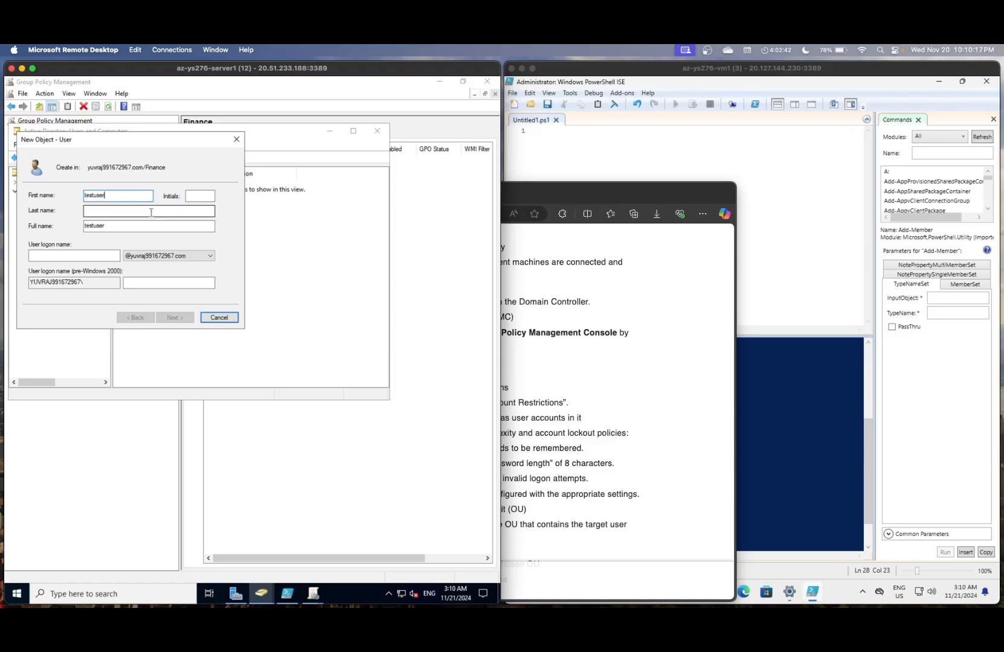
{"action": "left_click", "coordinate": [103, 254]}
{"action": "type", "text": "testuser"}
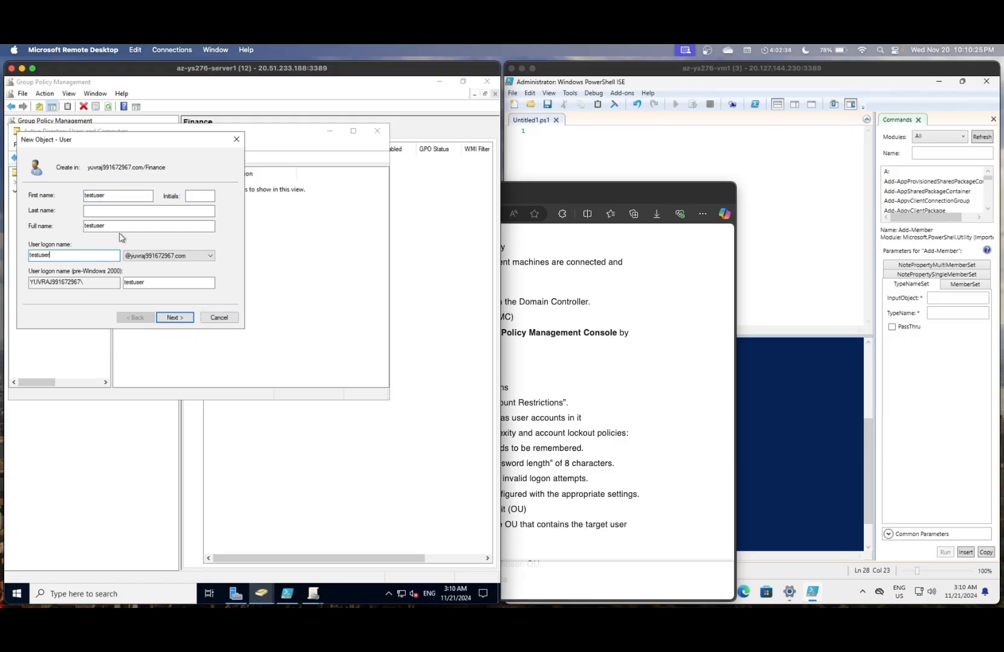
{"action": "left_click", "coordinate": [172, 320]}
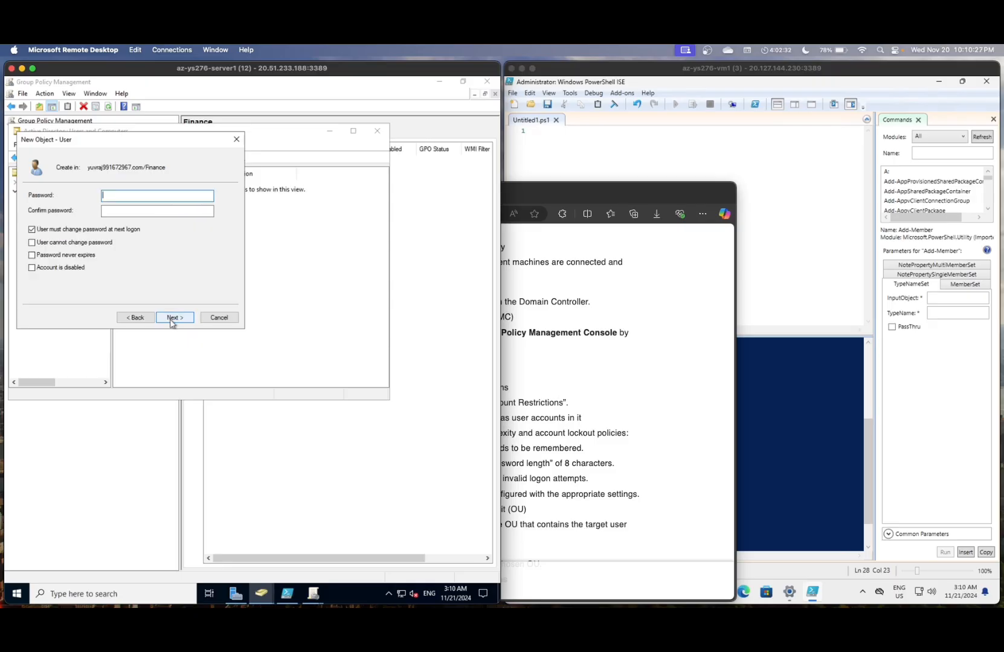
{"action": "left_click", "coordinate": [32, 229]}
{"action": "type", "text": "Prd!"}
{"action": "key", "text": "Tab"}
{"action": "type", "text": "P@ss"}
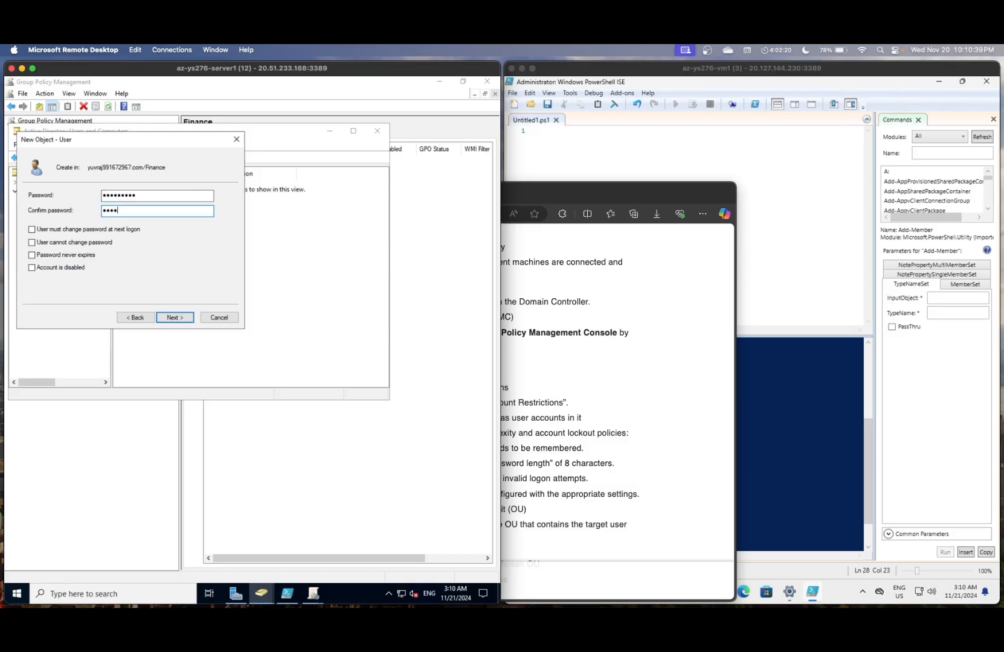
{"action": "type", "text": "w0rd"}
{"action": "left_click", "coordinate": [174, 318]}
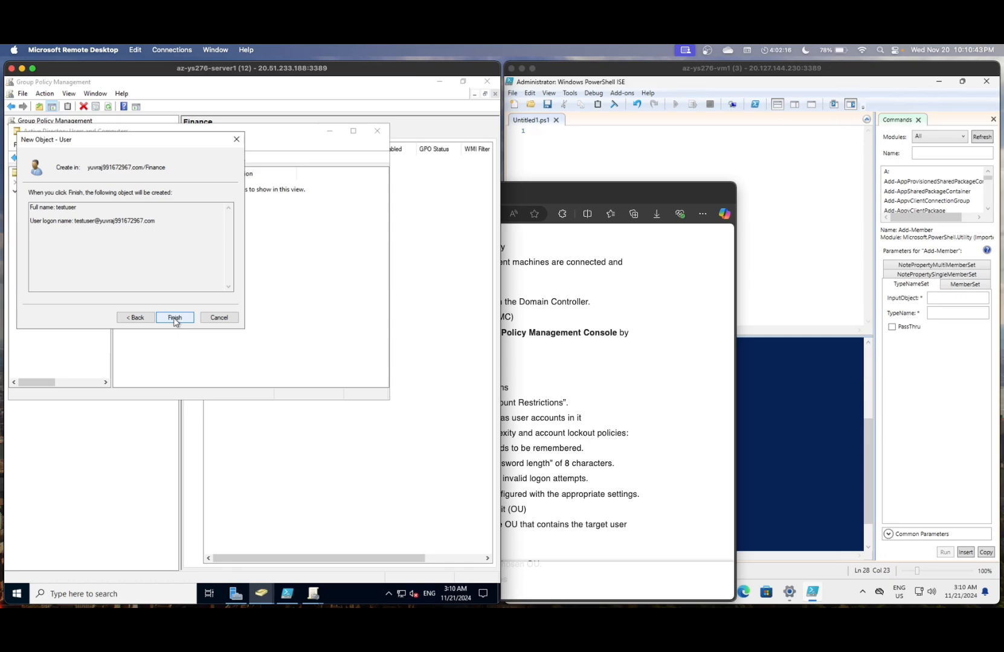
{"action": "left_click", "coordinate": [174, 319]}
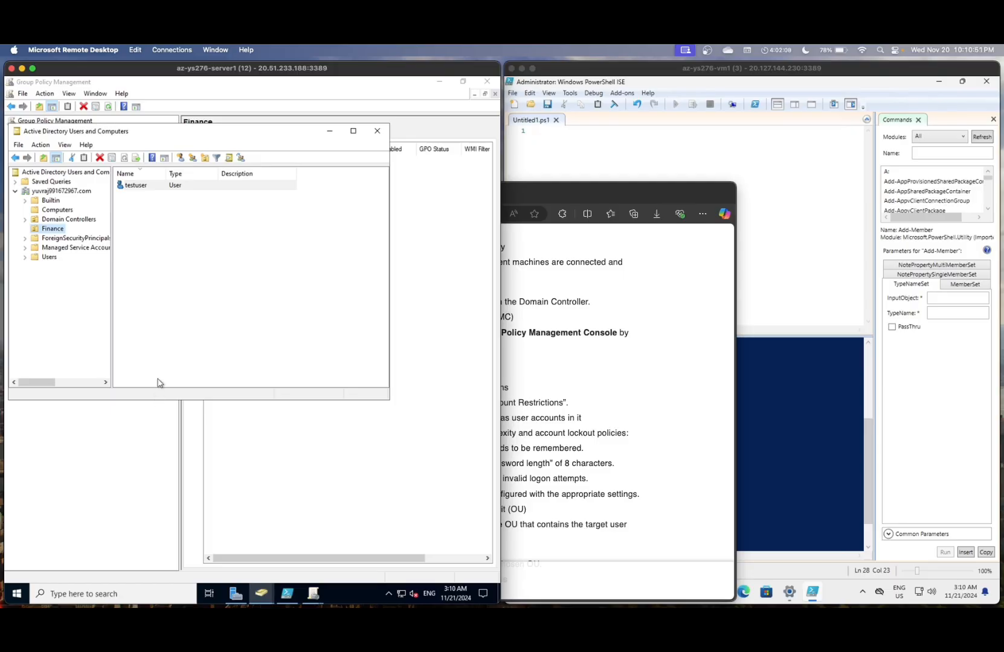
- Return to Group Policy Management and select the Finance OU
{"action": "left_click", "coordinate": [150, 434]}
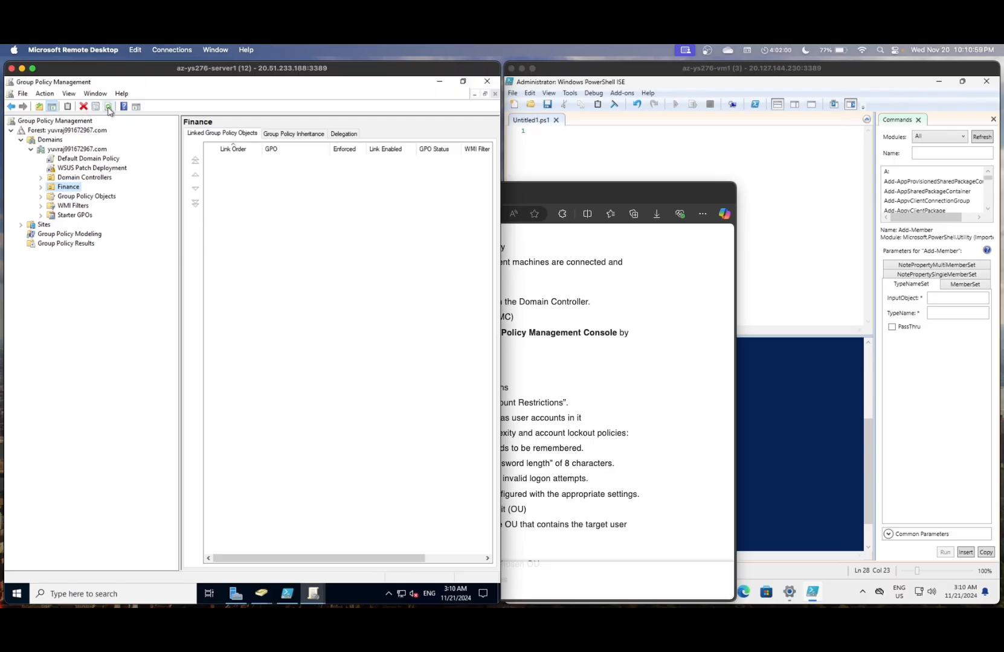
{"action": "left_click", "coordinate": [77, 177]}
{"action": "left_click", "coordinate": [77, 187]}
{"action": "left_click", "coordinate": [510, 302]}
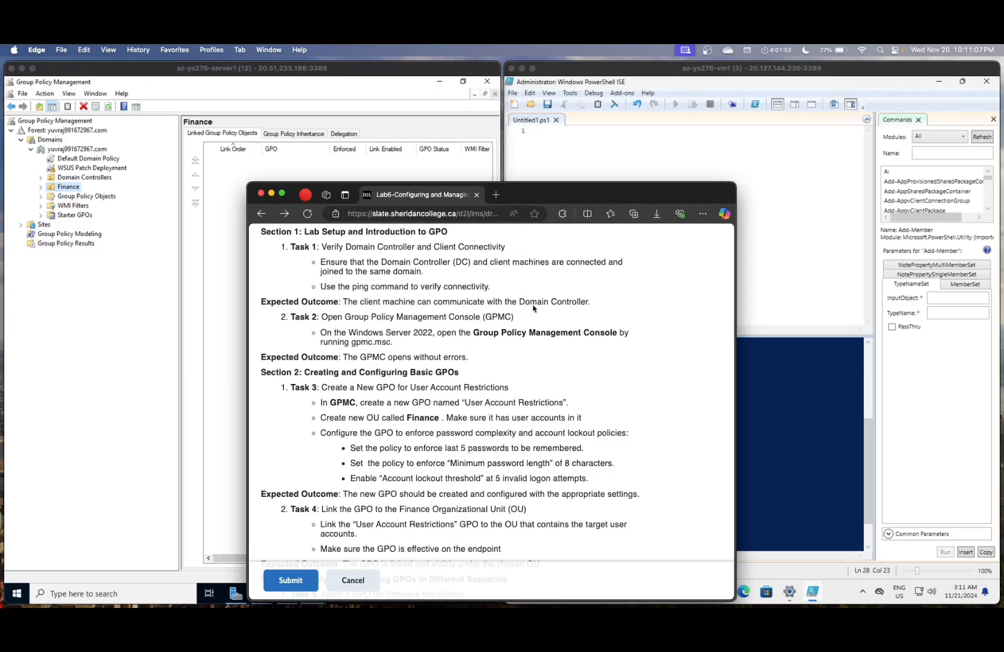
{"action": "scroll", "coordinate": [507, 332], "scroll_direction": "down", "scroll_amount": 2}
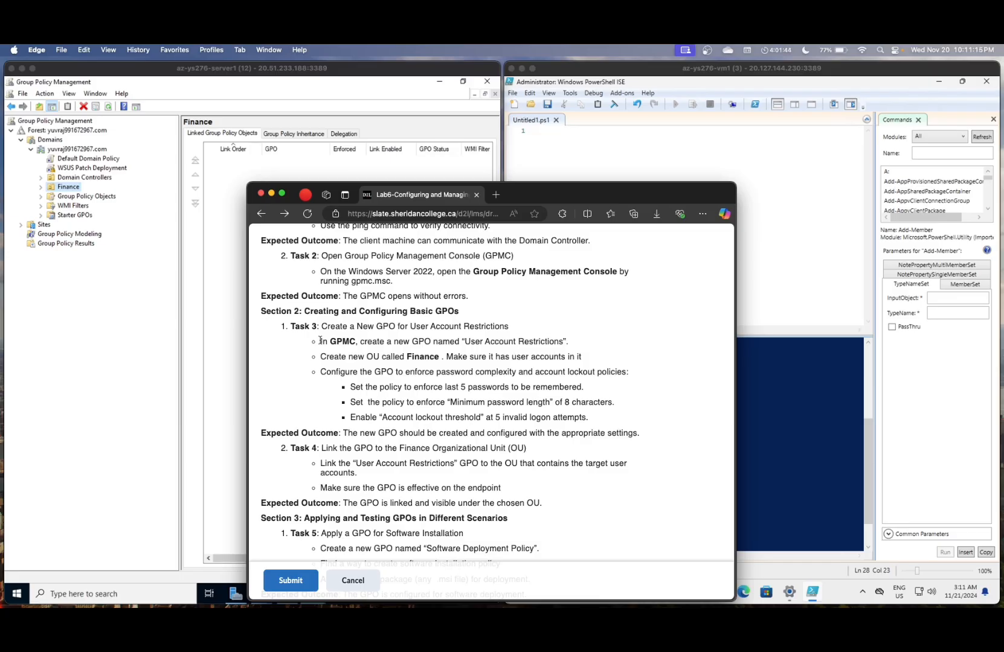
{"action": "left_click", "coordinate": [121, 350]}
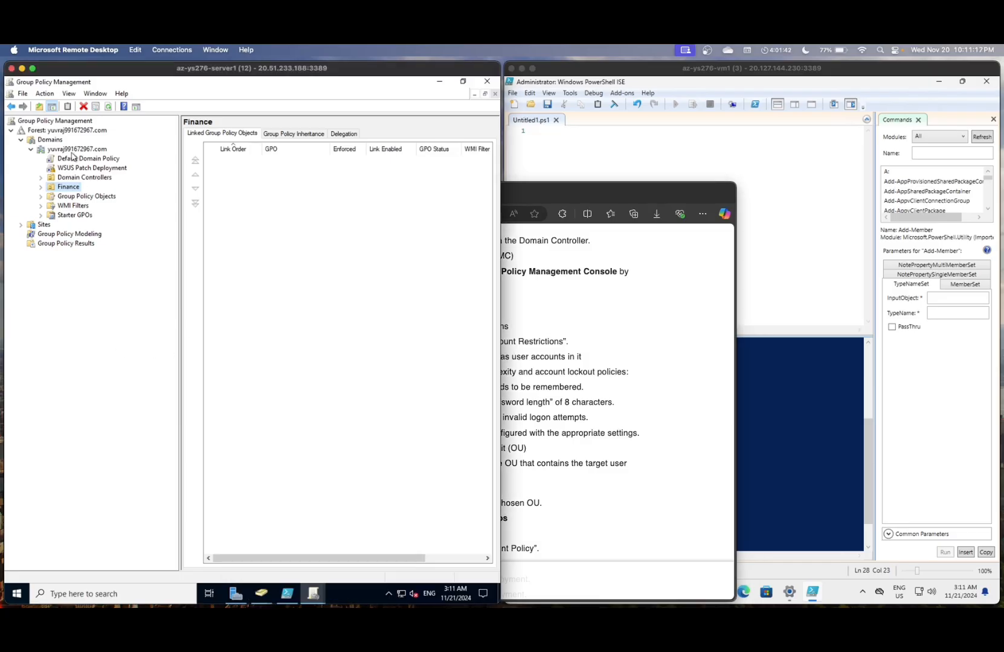
- Create a GPO named 'User Account Restrictions' and link it at the domain level
{"action": "left_click", "coordinate": [69, 148]}
{"action": "right_click", "coordinate": [69, 148]}
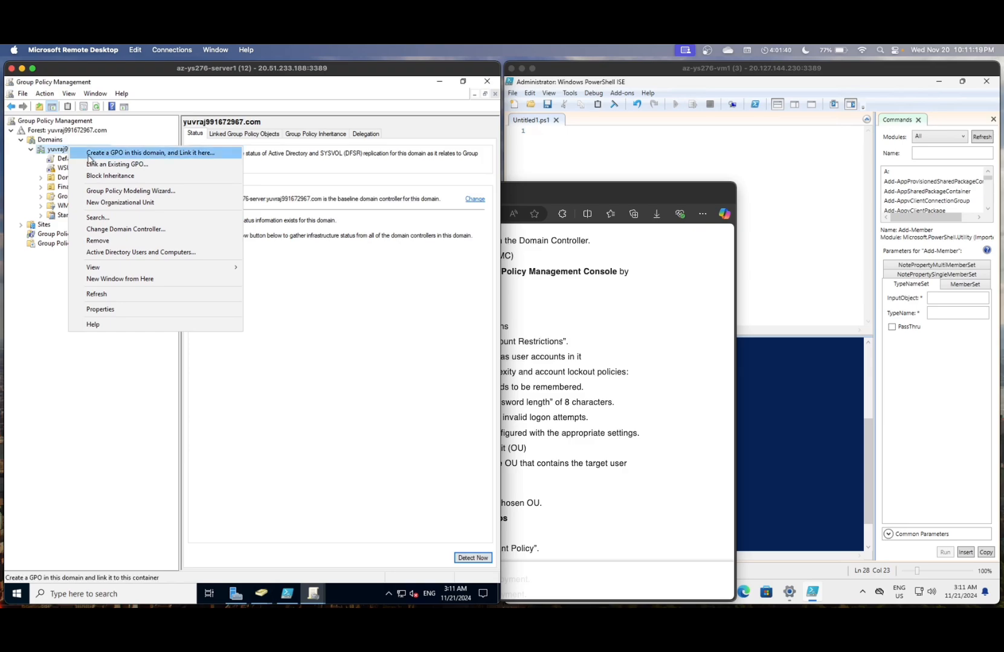
{"action": "left_click", "coordinate": [90, 158]}
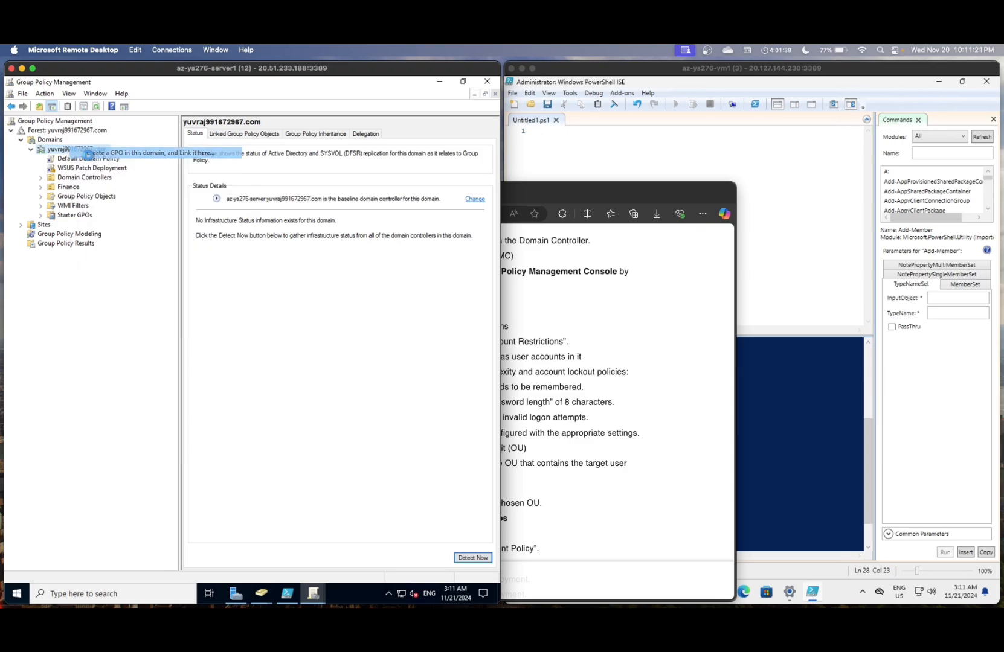
{"action": "key", "text": "BackSpace"}
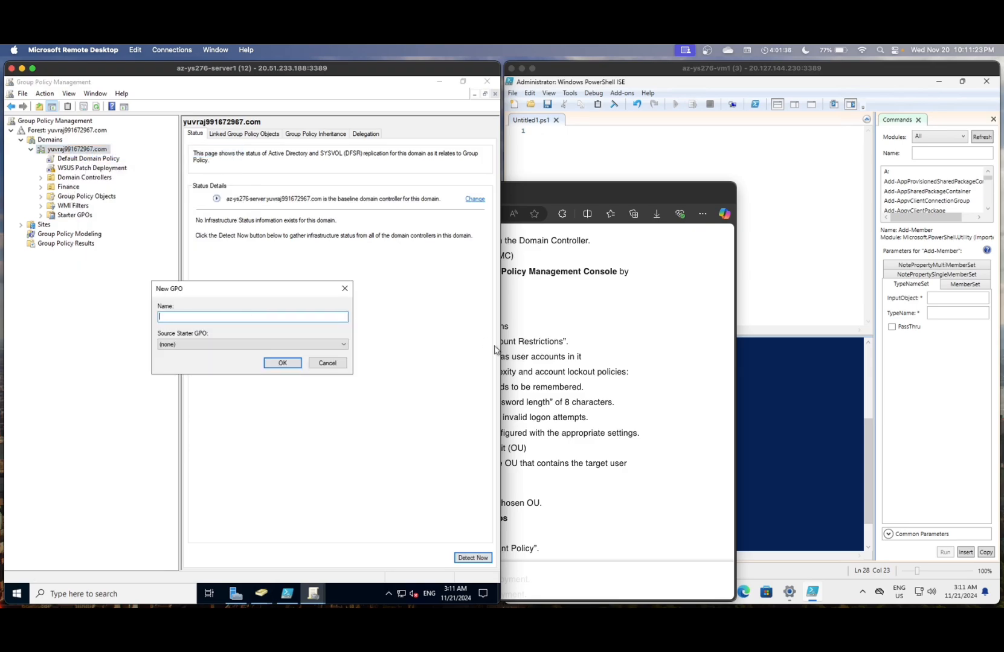
{"action": "left_click", "coordinate": [547, 340]}
{"action": "left_click", "coordinate": [237, 334]}
{"action": "type", "text": "User Account Restrictions"}
{"action": "left_click", "coordinate": [287, 363]}
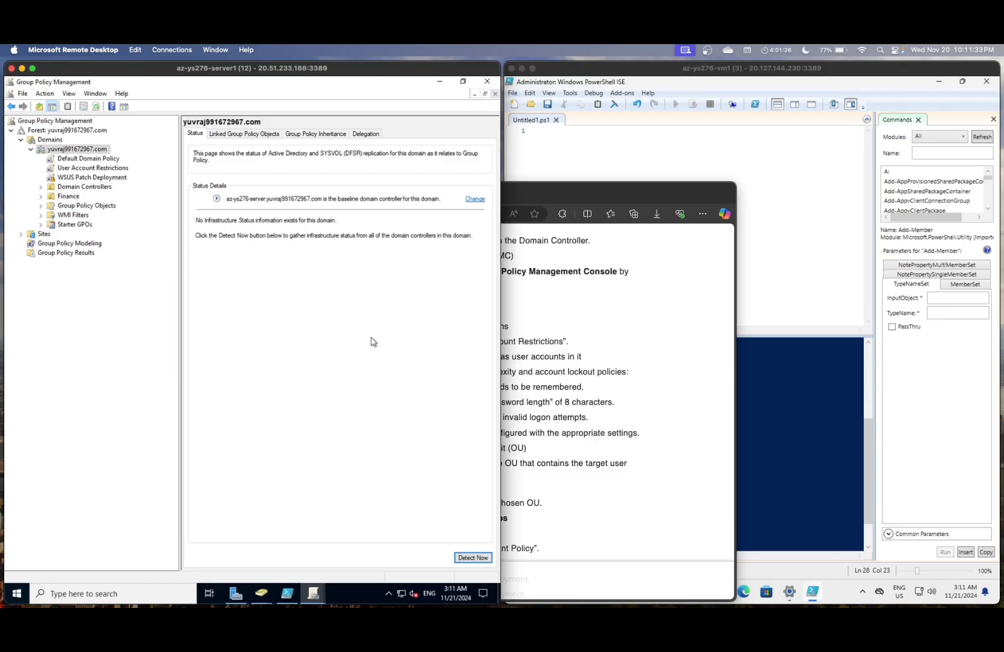
{"action": "left_click", "coordinate": [511, 296]}
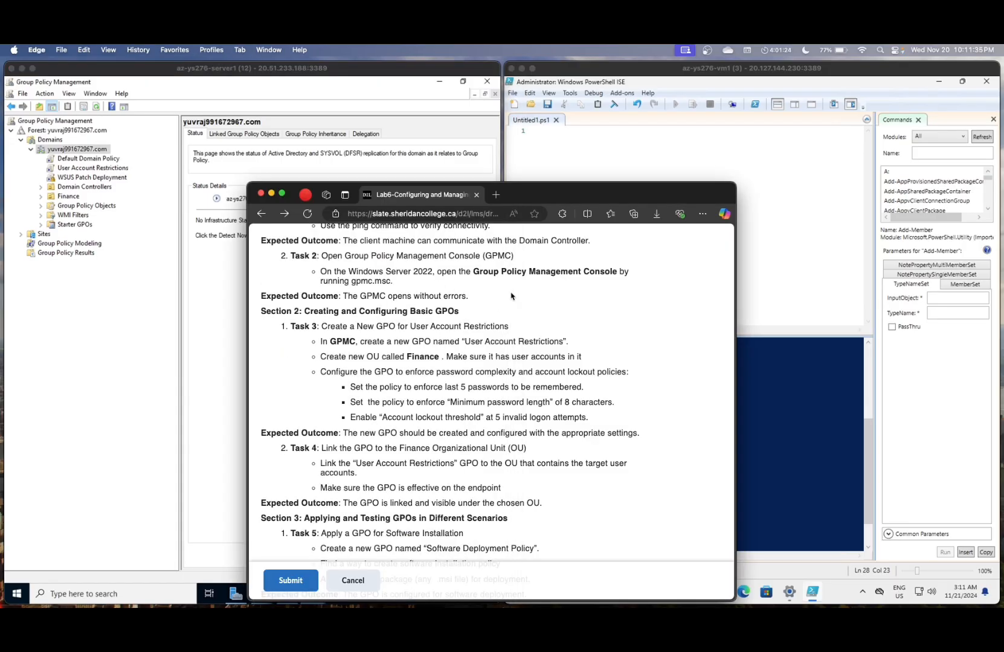
- Scroll the lab instructions to the GPO-linking task, then return to Group Policy Management
{"action": "scroll", "coordinate": [509, 314], "scroll_direction": "down", "scroll_amount": 1}
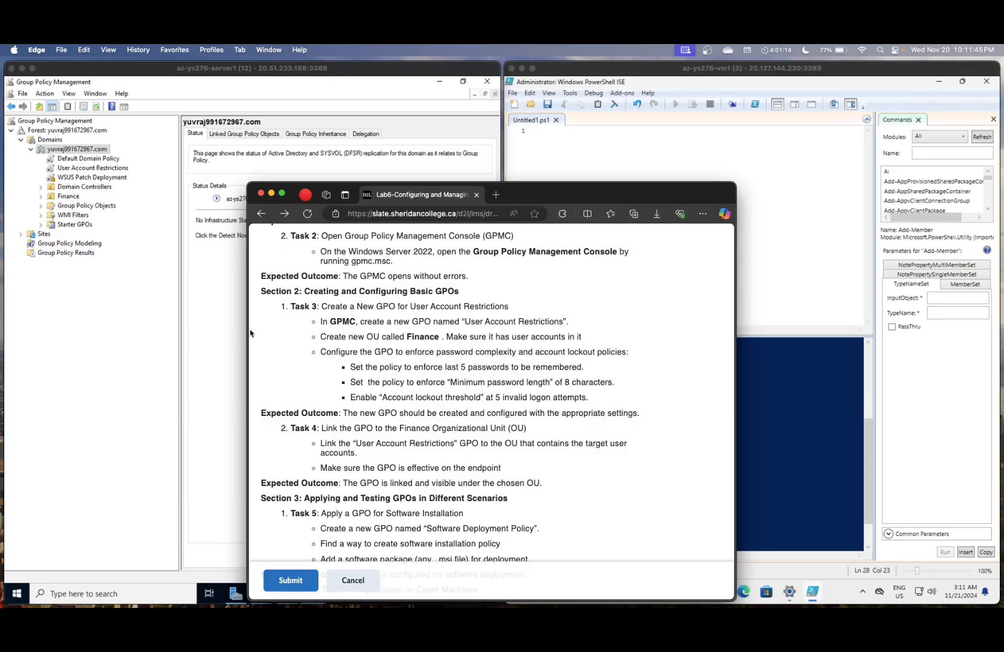
{"action": "left_click", "coordinate": [141, 326]}
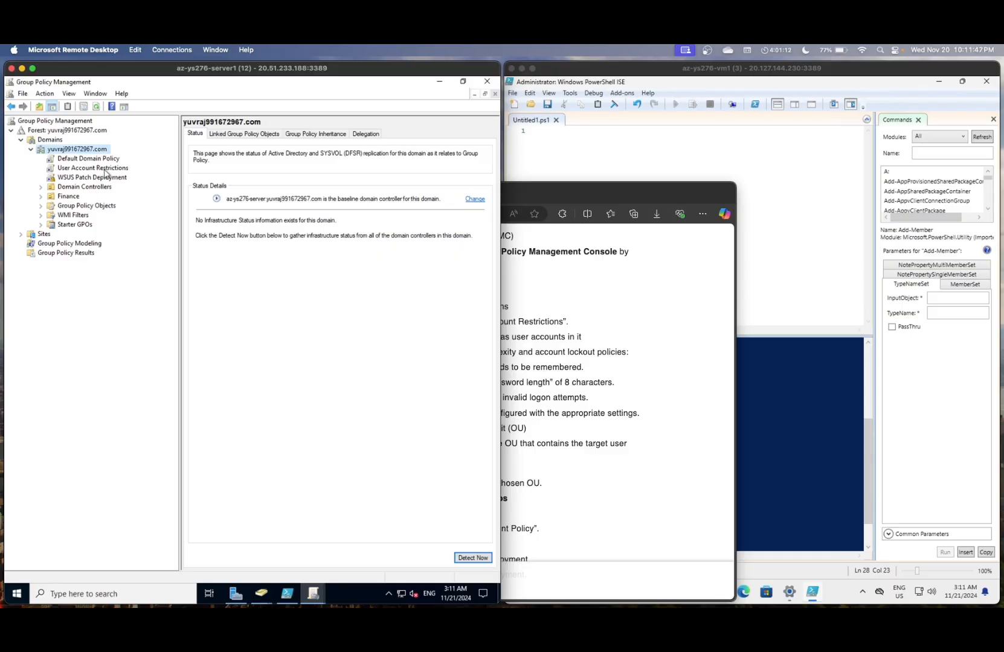
- Review the User Account Restrictions GPO and its actions, then open the Finance OU's context menu
{"action": "left_click", "coordinate": [106, 169]}
{"action": "left_click", "coordinate": [326, 355]}
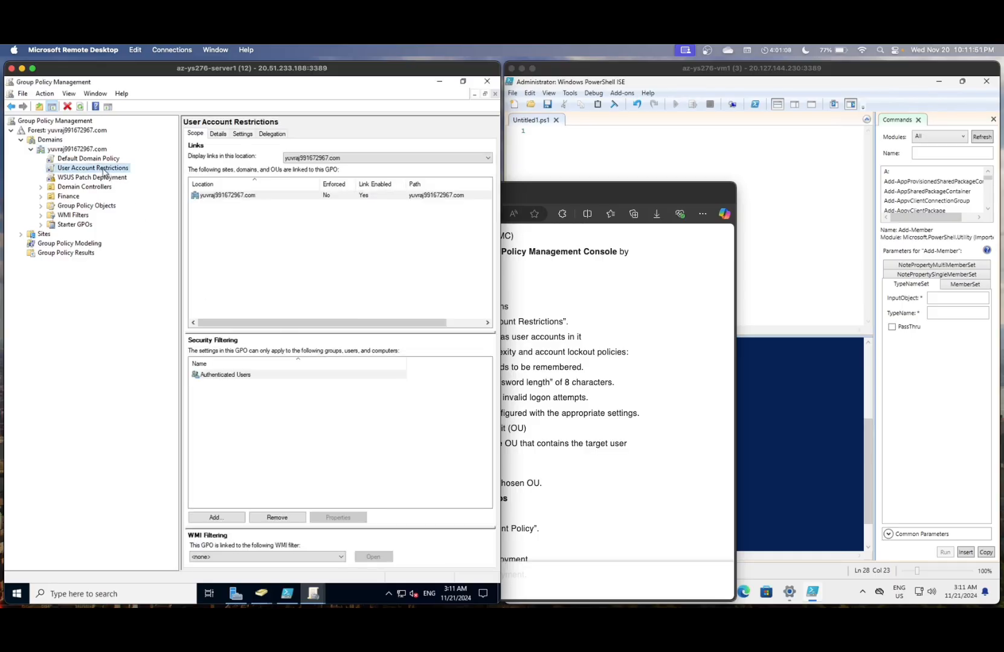
{"action": "right_click", "coordinate": [104, 172]}
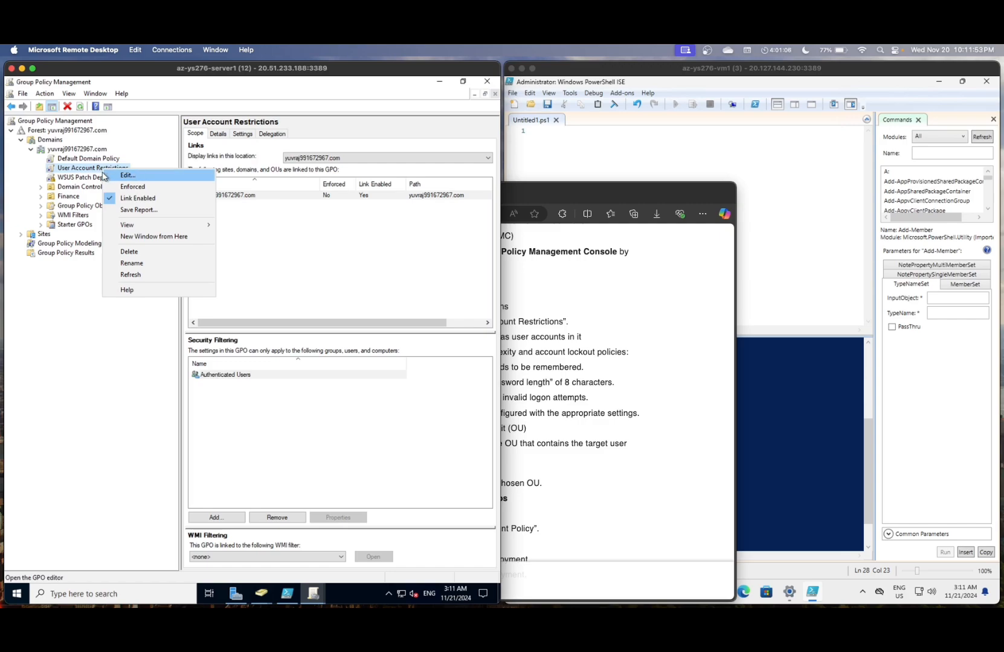
{"action": "left_click", "coordinate": [84, 177]}
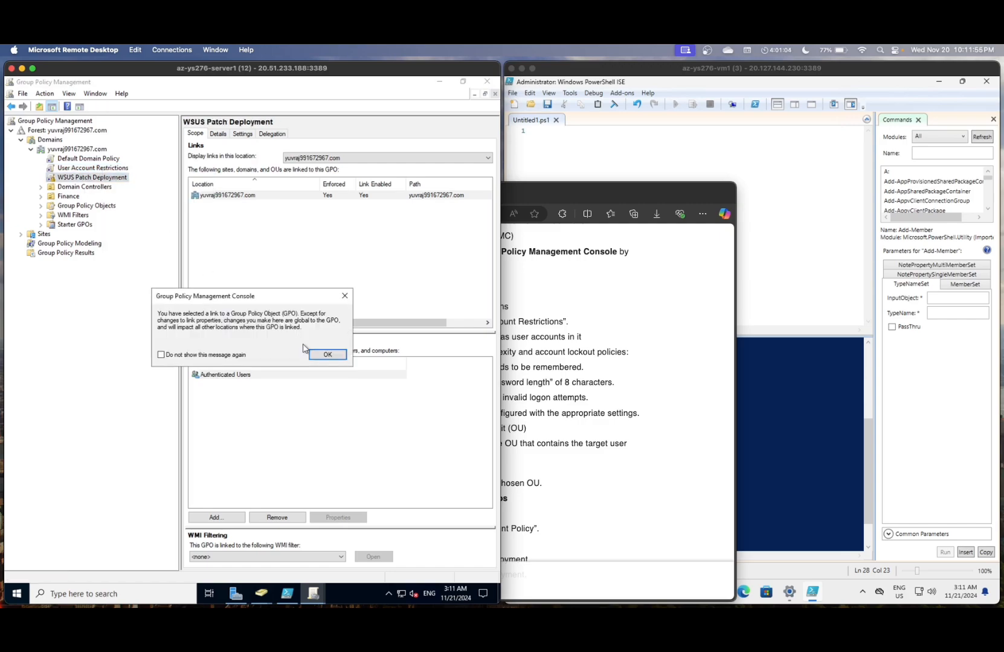
{"action": "left_click", "coordinate": [327, 354]}
{"action": "left_click", "coordinate": [78, 196]}
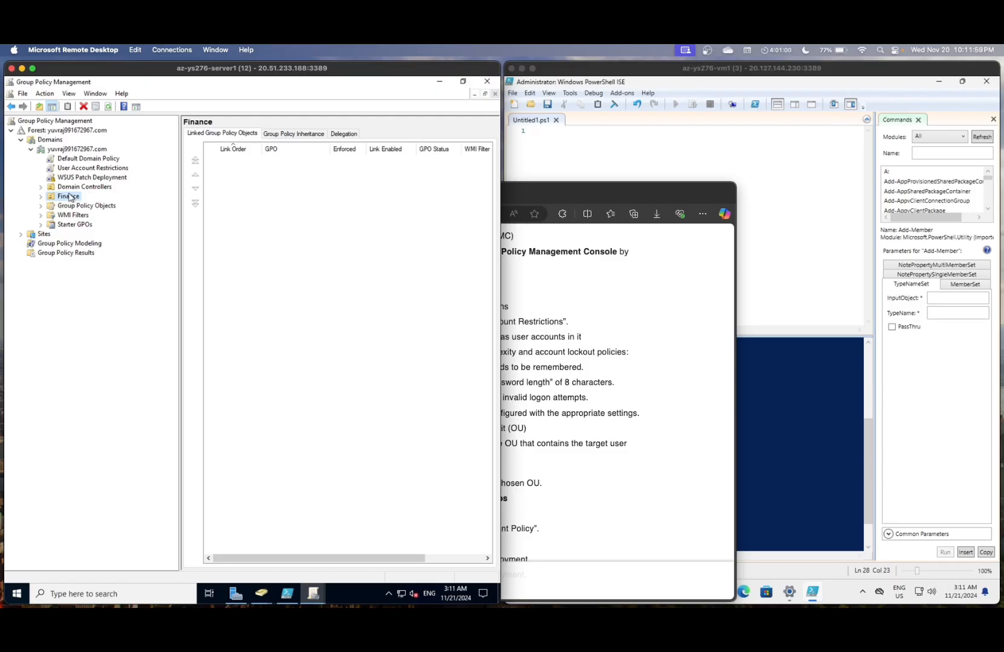
{"action": "right_click", "coordinate": [69, 195]}
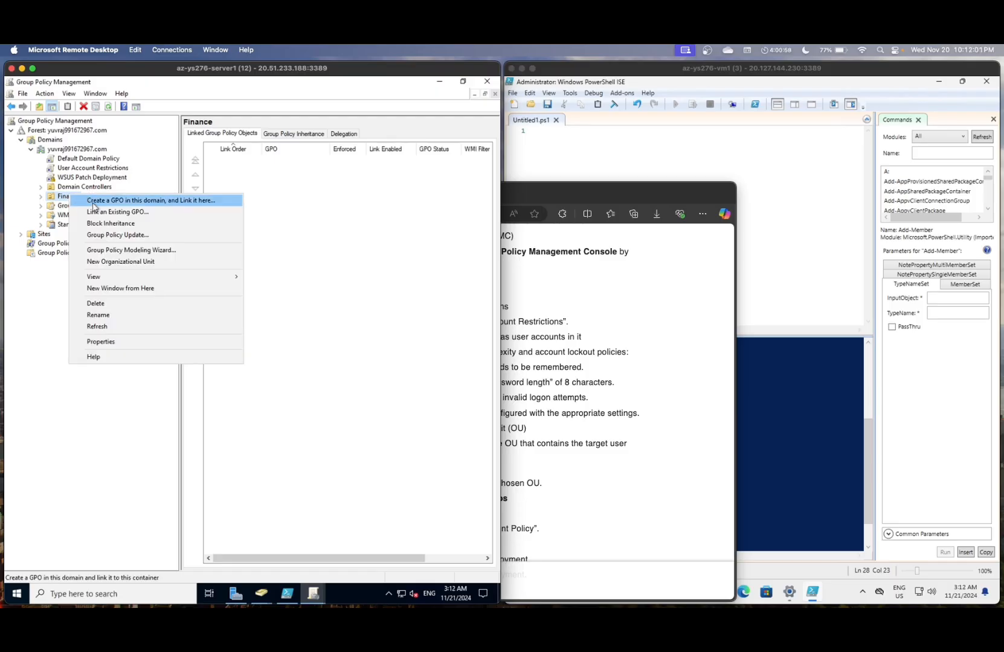
- Link the existing User Account Restrictions GPO to Finance, then bring the lab instructions forward
{"action": "left_click", "coordinate": [96, 211]}
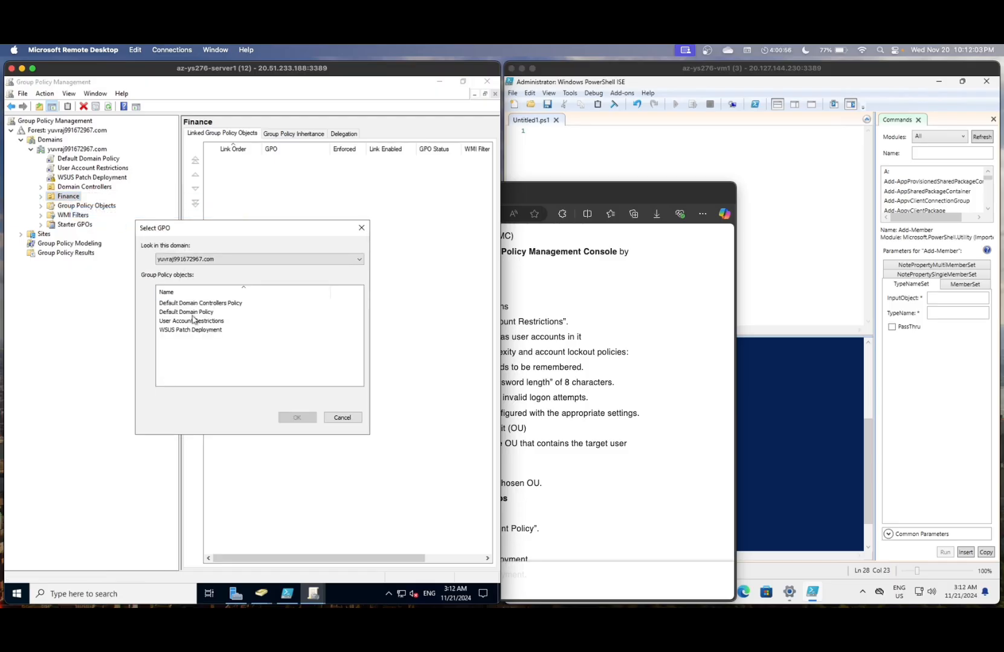
{"action": "left_click", "coordinate": [195, 322]}
{"action": "left_click", "coordinate": [287, 423]}
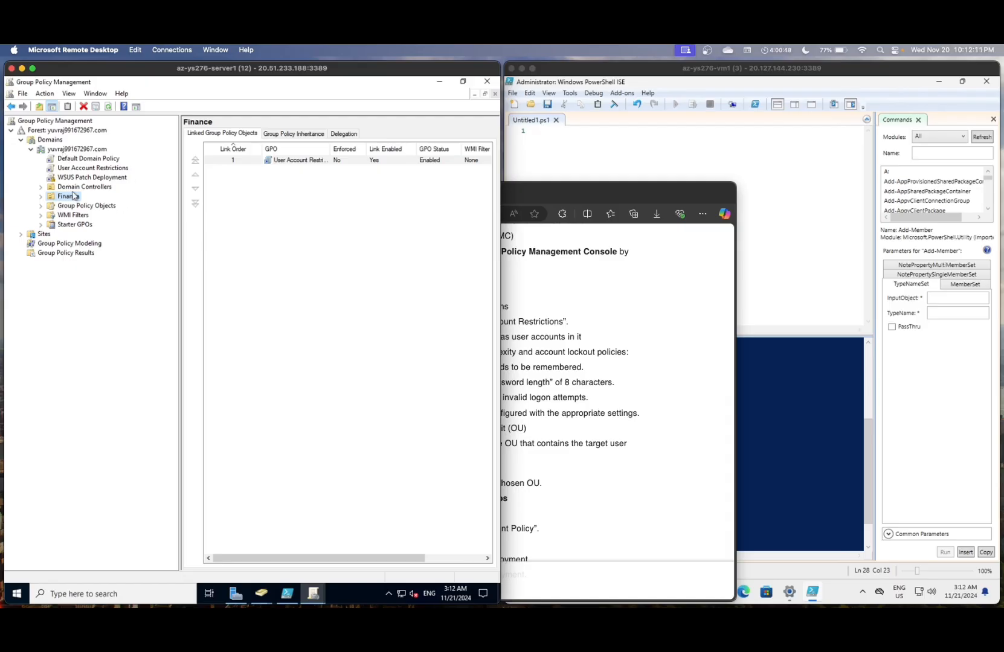
{"action": "left_click", "coordinate": [539, 312]}
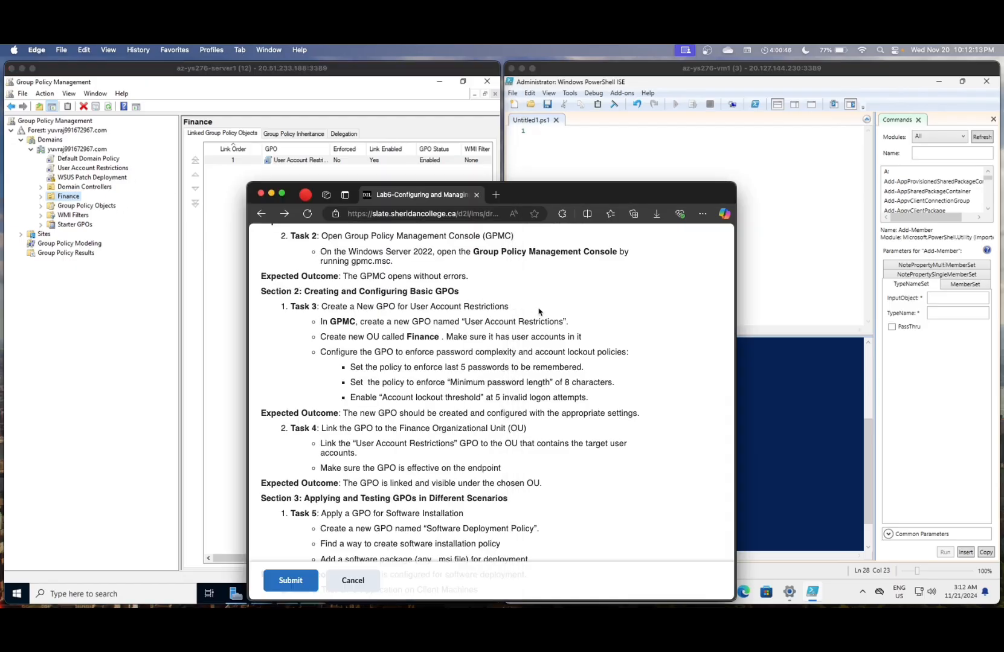
{"action": "scroll", "coordinate": [475, 356], "scroll_direction": "down", "scroll_amount": 1}
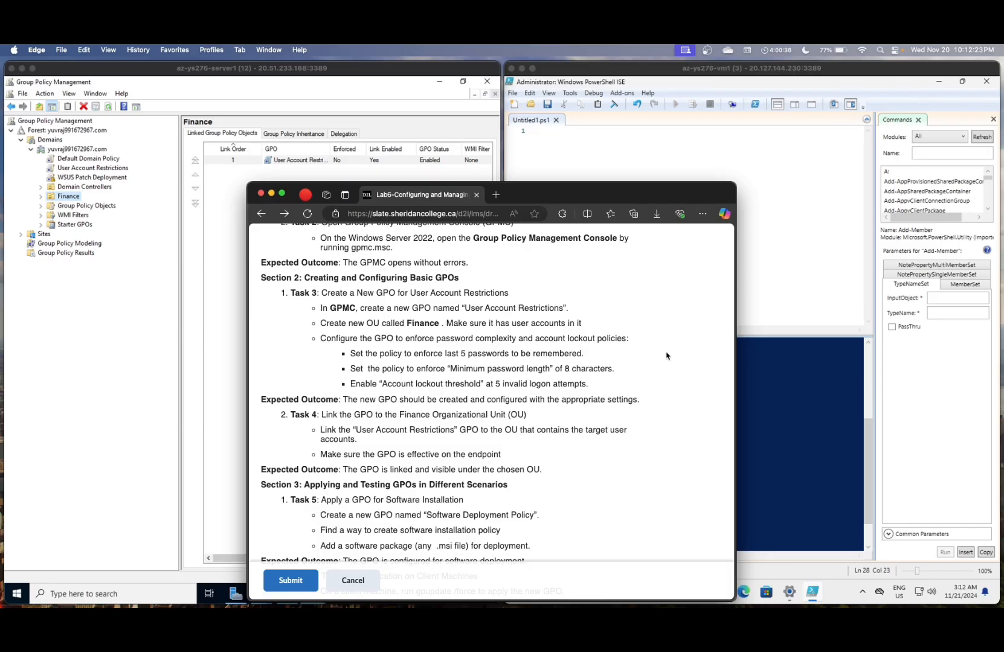
{"action": "mouse_move", "coordinate": [853, 605]}
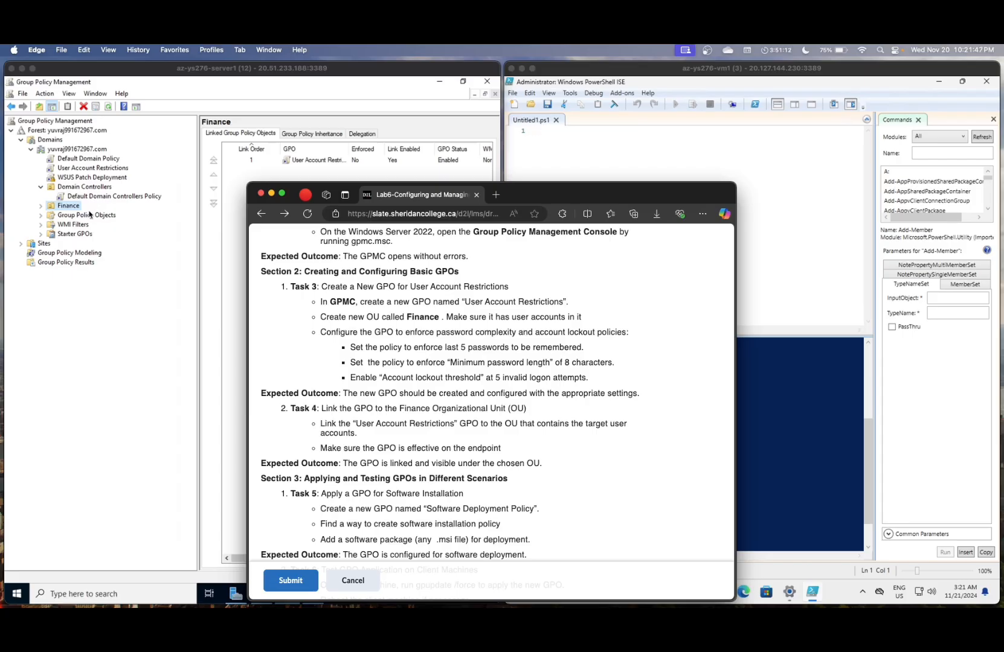
- Open User Account Restrictions in the Group Policy Management Editor through its Edit action
{"action": "left_click", "coordinate": [84, 169]}
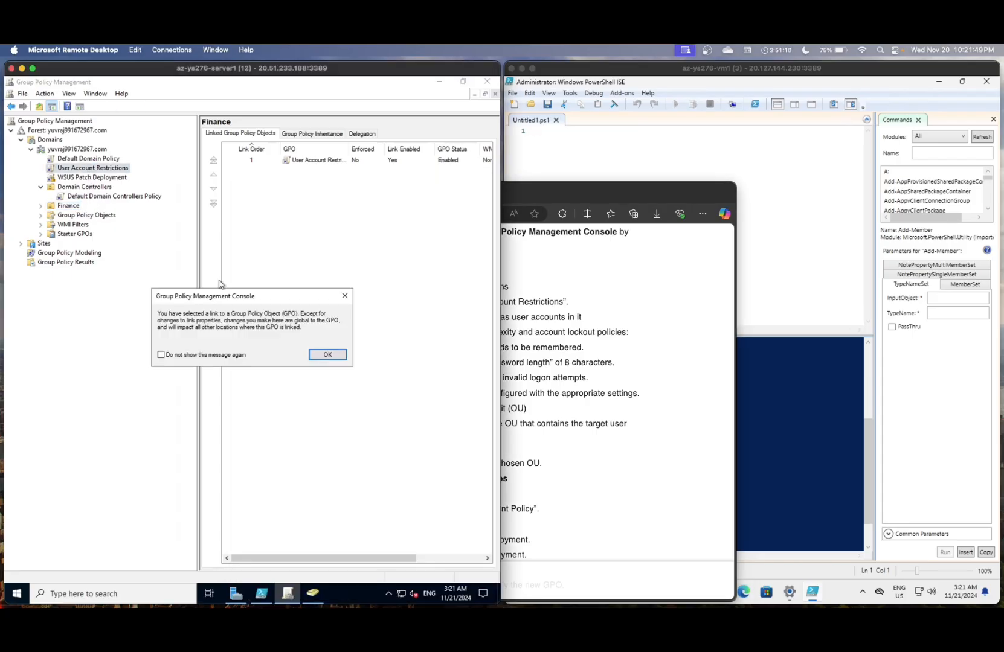
{"action": "left_click", "coordinate": [326, 357]}
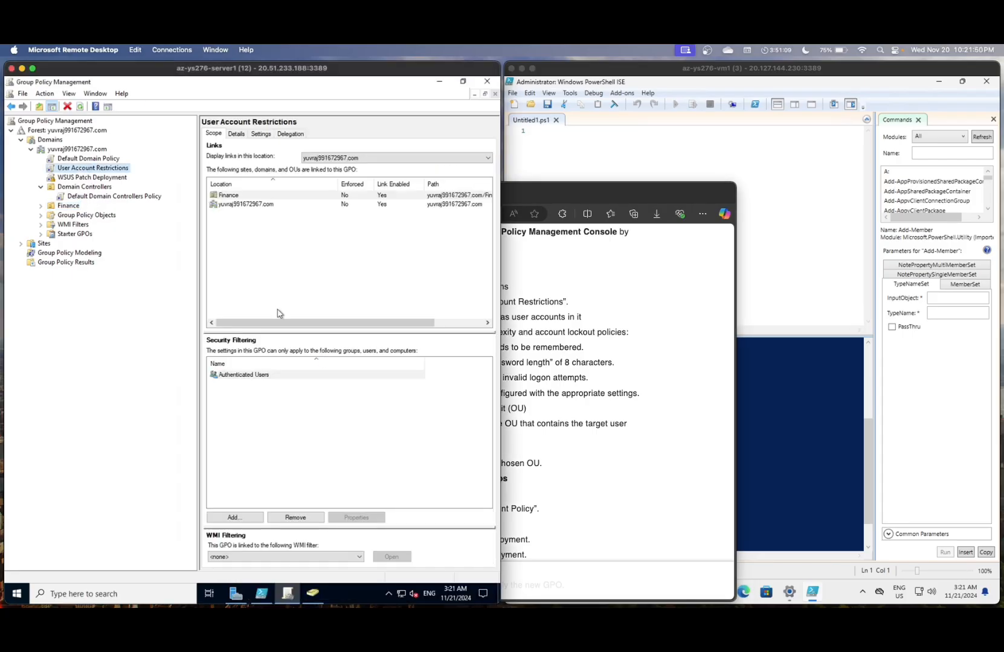
{"action": "right_click", "coordinate": [104, 170]}
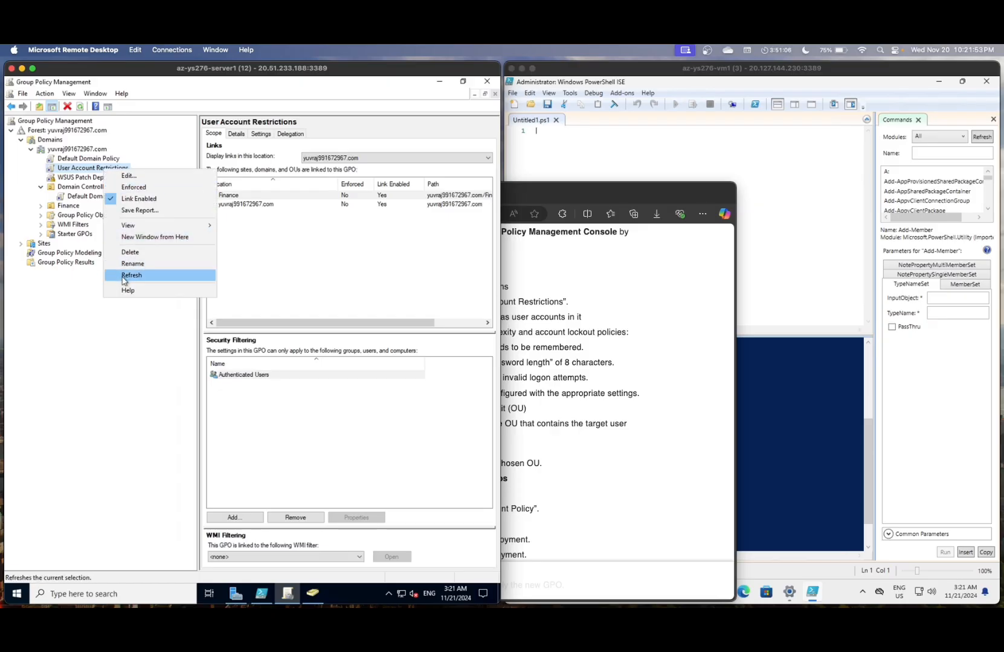
{"action": "left_click", "coordinate": [142, 177]}
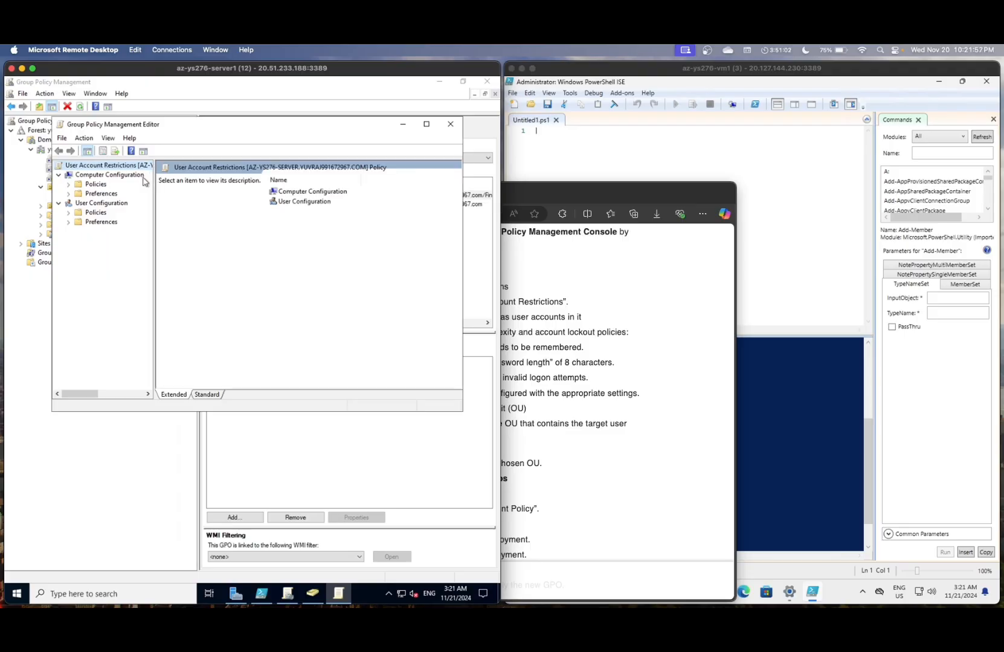
- Navigate Policies > Windows Settings > Security Settings > Account Policies > Password Policy, backing out of Restricted Groups
{"action": "left_click", "coordinate": [101, 186]}
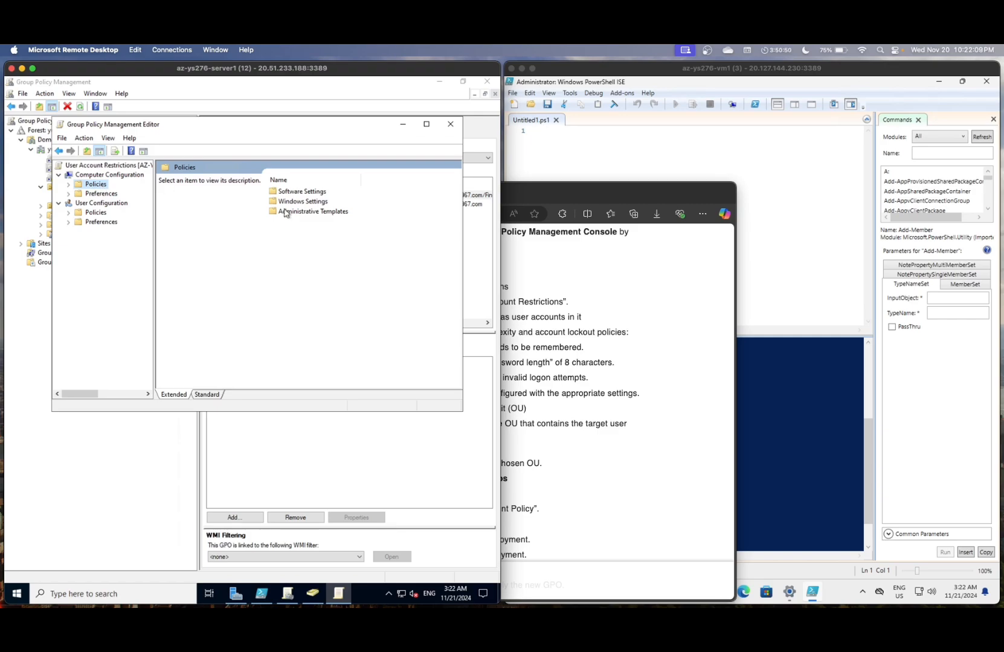
{"action": "left_click", "coordinate": [282, 201]}
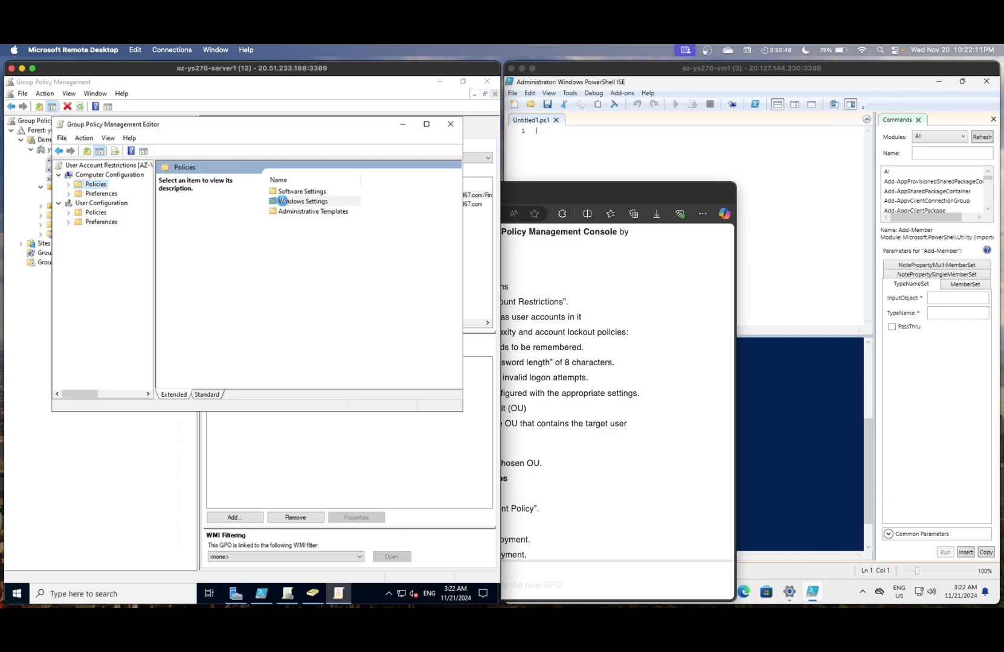
{"action": "double_click", "coordinate": [282, 201]}
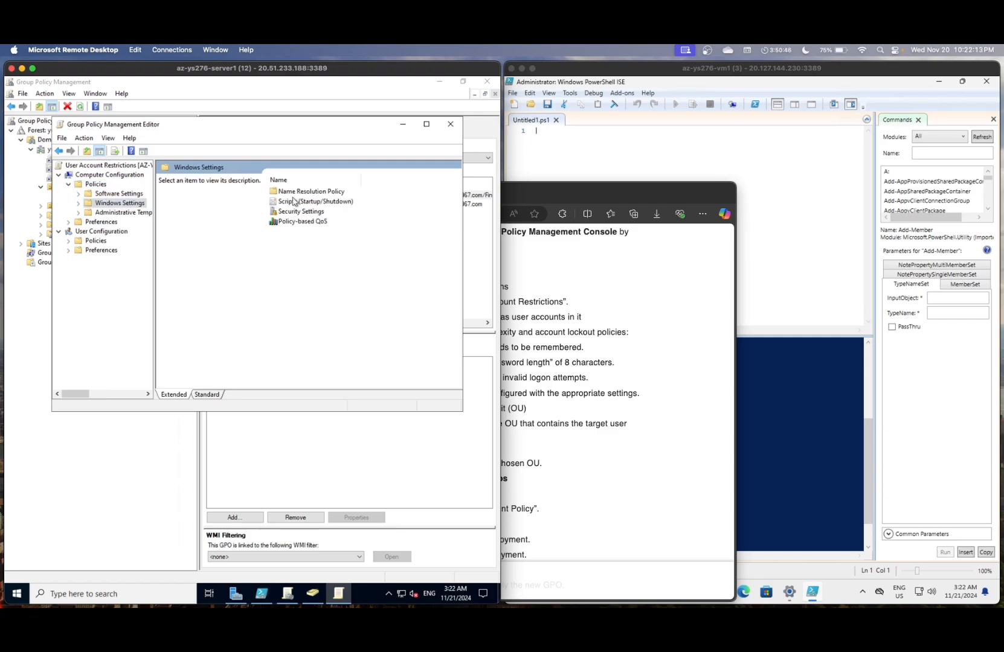
{"action": "double_click", "coordinate": [300, 212]}
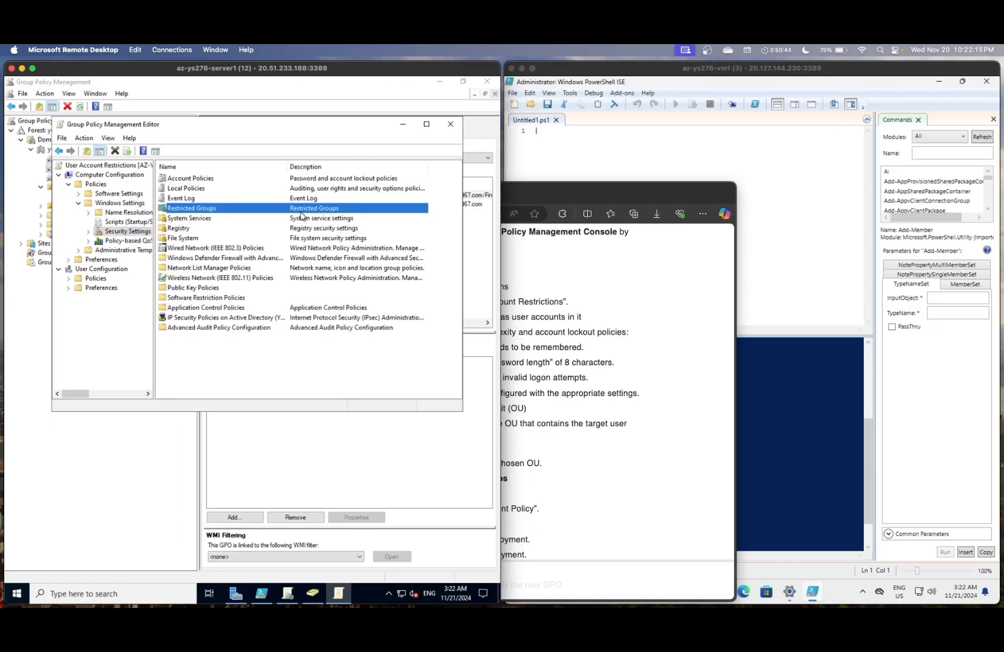
{"action": "double_click", "coordinate": [302, 215]}
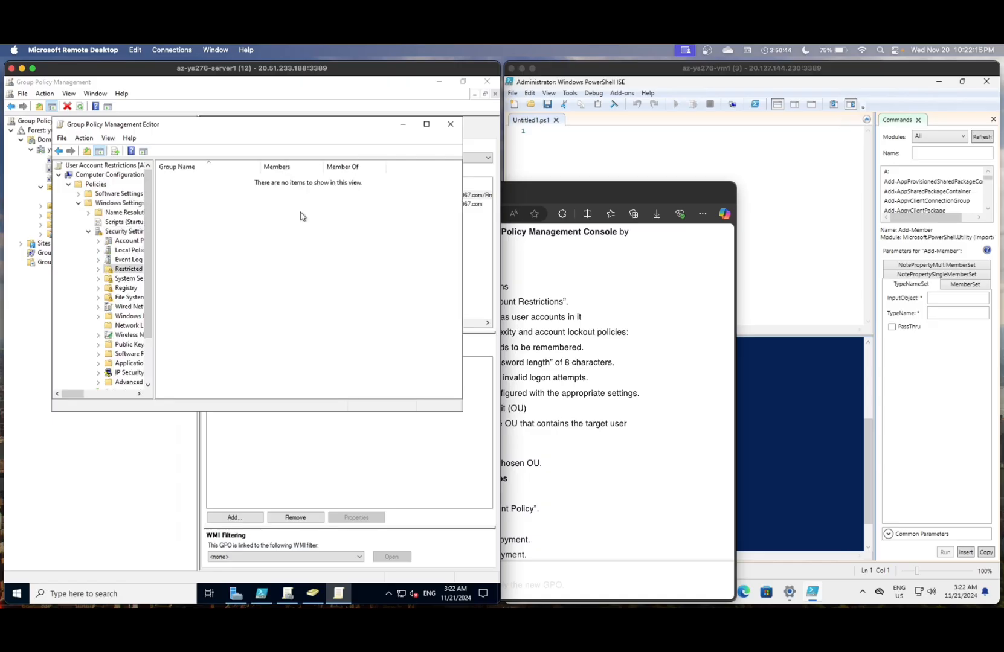
{"action": "left_click", "coordinate": [59, 152]}
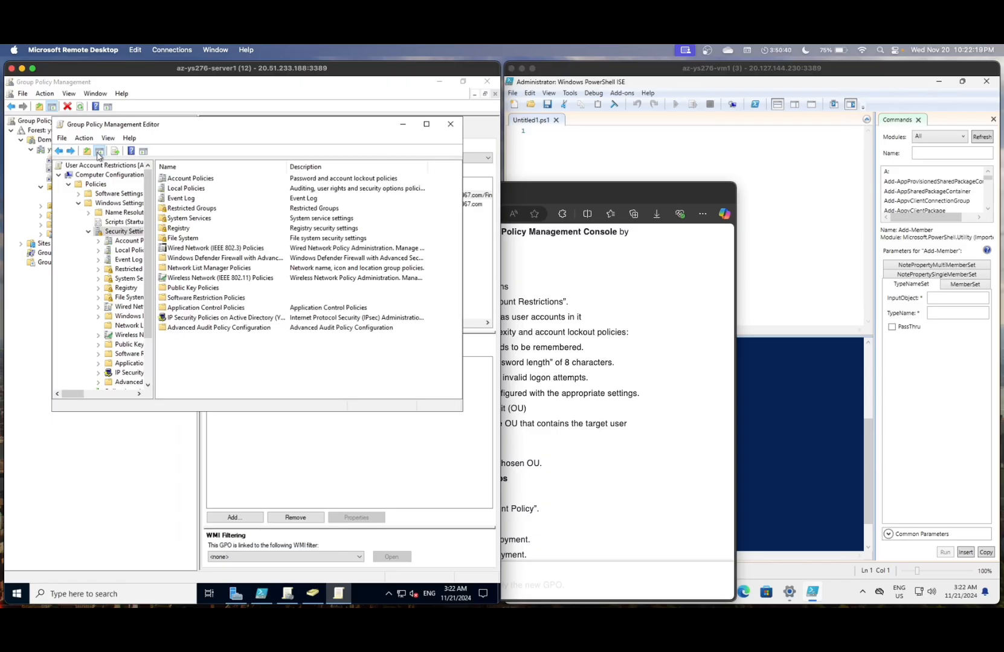
{"action": "left_click", "coordinate": [58, 151]}
{"action": "left_click", "coordinate": [299, 213]}
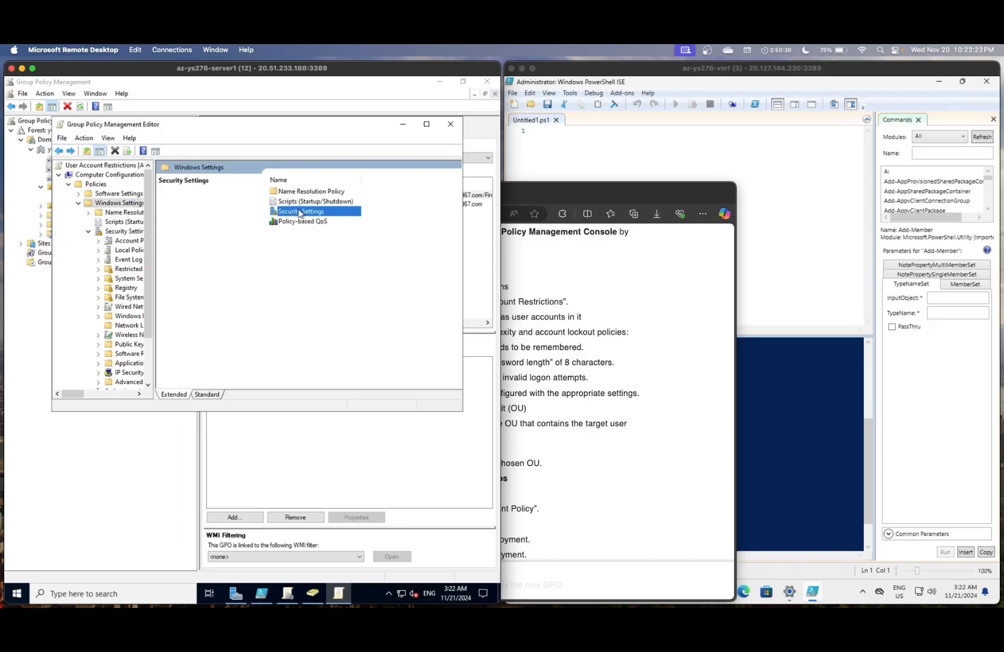
{"action": "double_click", "coordinate": [299, 213]}
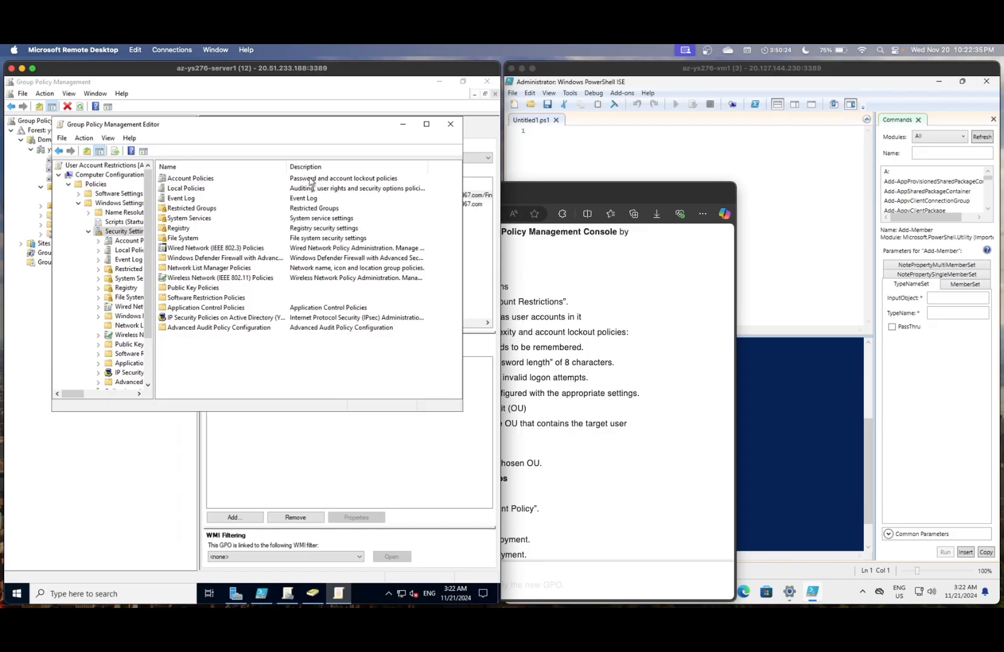
{"action": "double_click", "coordinate": [201, 180]}
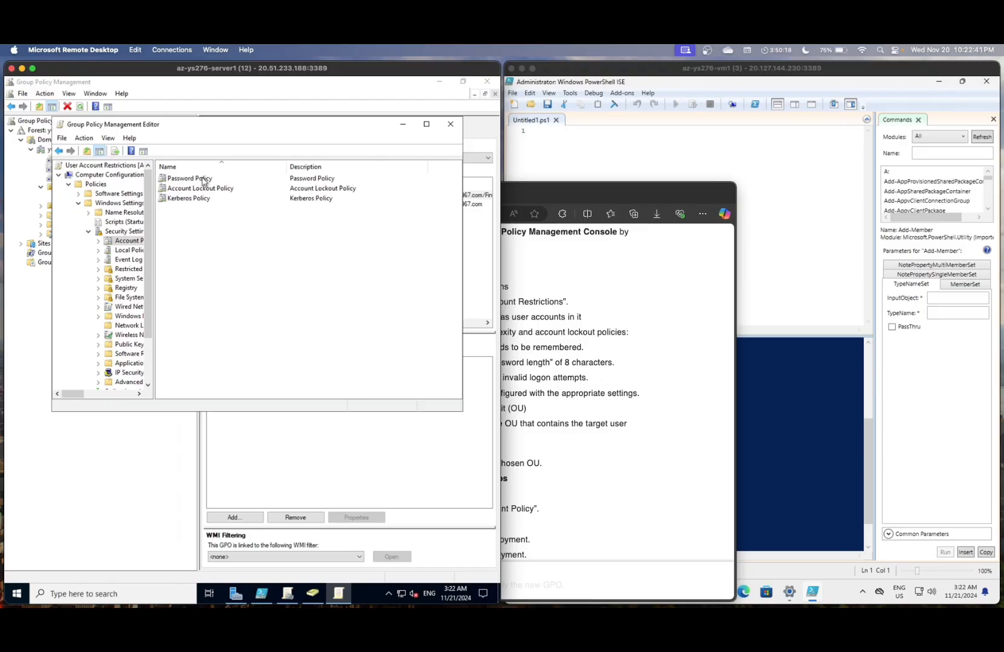
{"action": "double_click", "coordinate": [203, 180]}
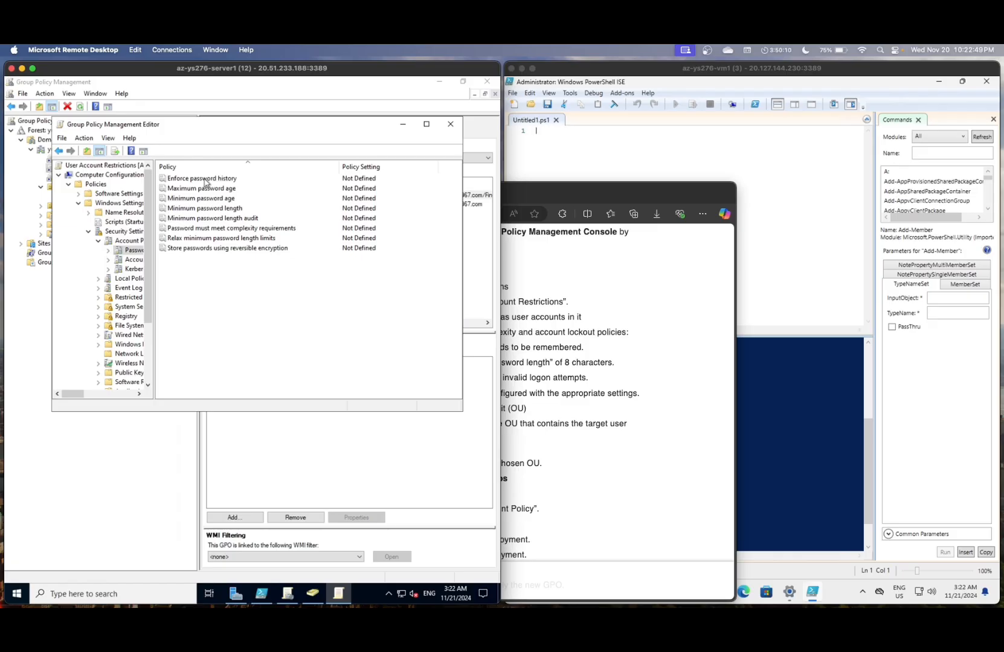
- Define Enforce password history as 5 passwords remembered
{"action": "double_click", "coordinate": [204, 179]}
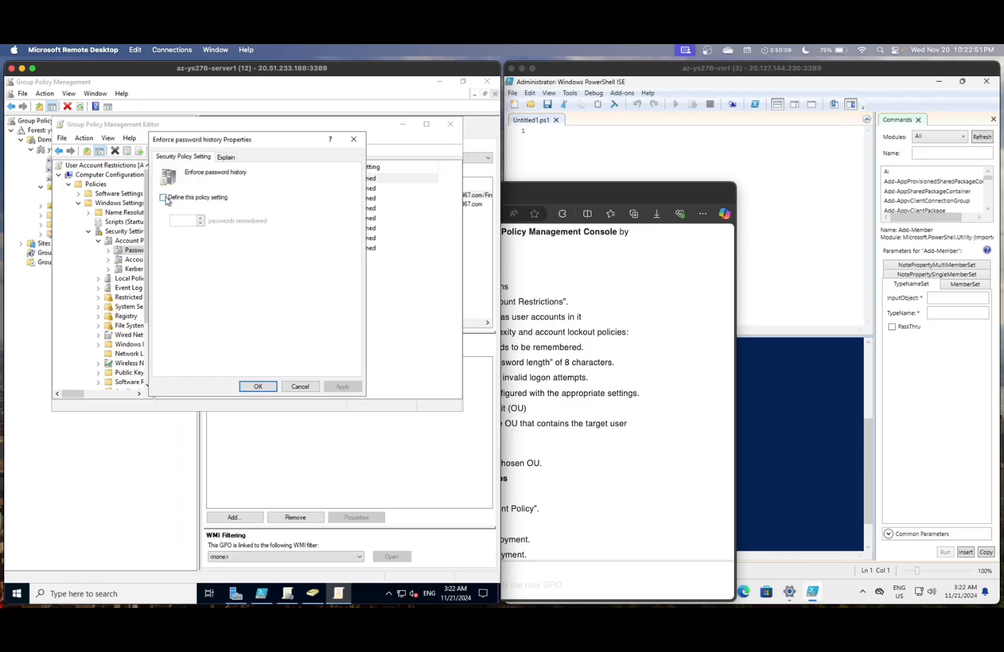
{"action": "left_click", "coordinate": [171, 197]}
{"action": "left_click", "coordinate": [189, 220]}
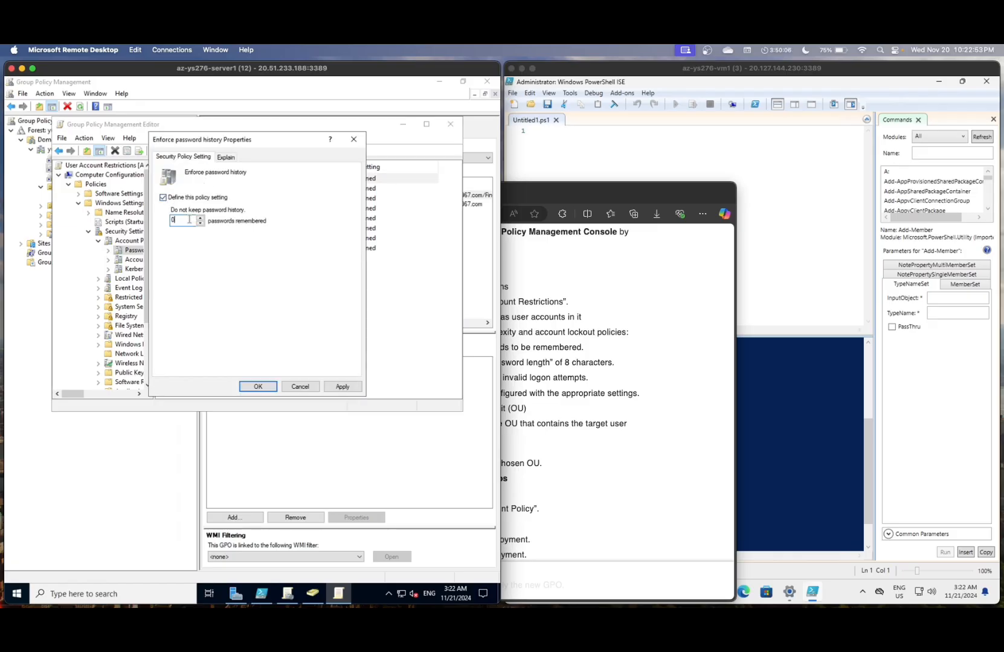
{"action": "type", "text": "5"}
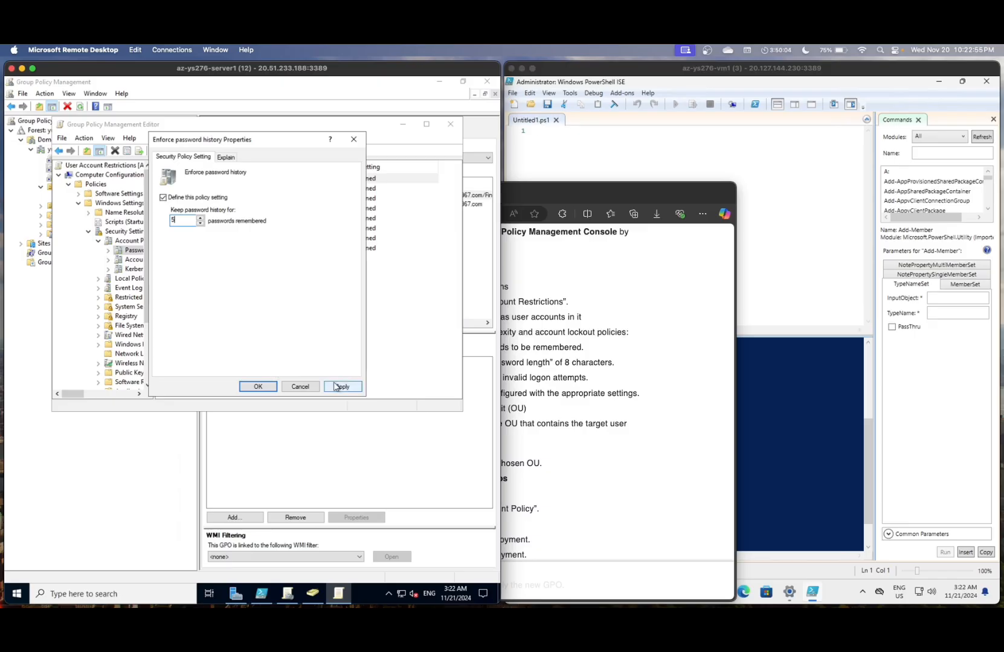
{"action": "left_click", "coordinate": [258, 387]}
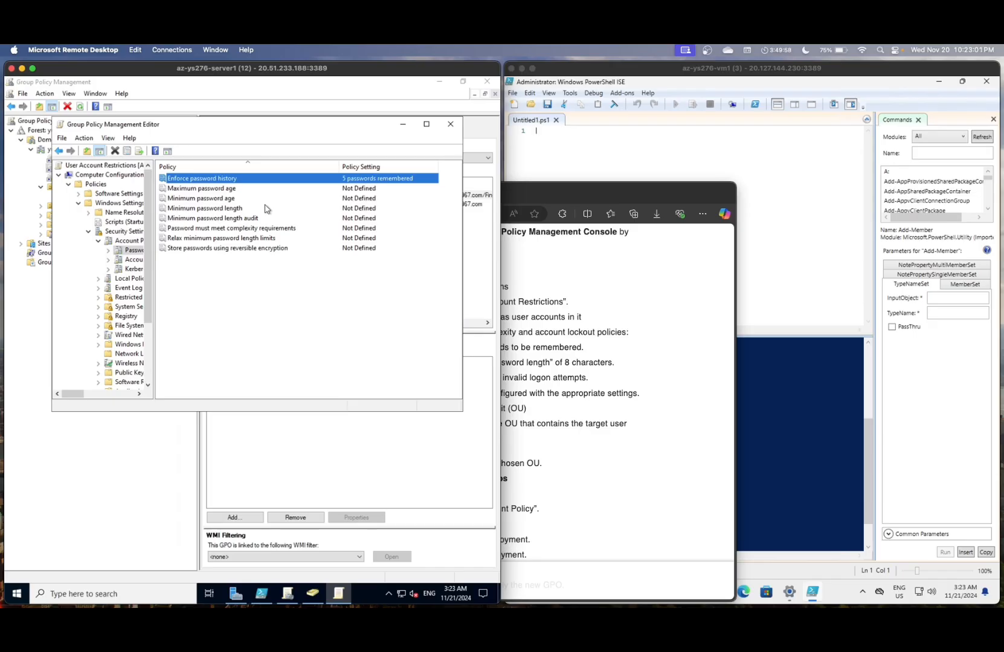
- Define Minimum password length as 8 characters and go back to Account Policies
{"action": "double_click", "coordinate": [230, 209]}
{"action": "left_click", "coordinate": [163, 199]}
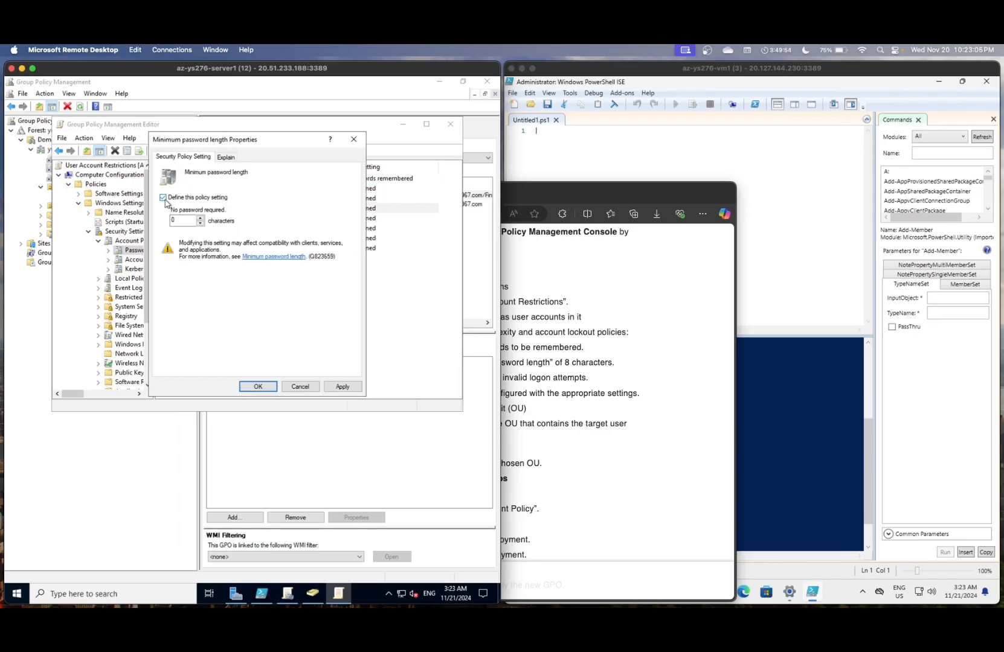
{"action": "left_click", "coordinate": [190, 223]}
{"action": "key", "text": "BackSpace"}
{"action": "type", "text": "8"}
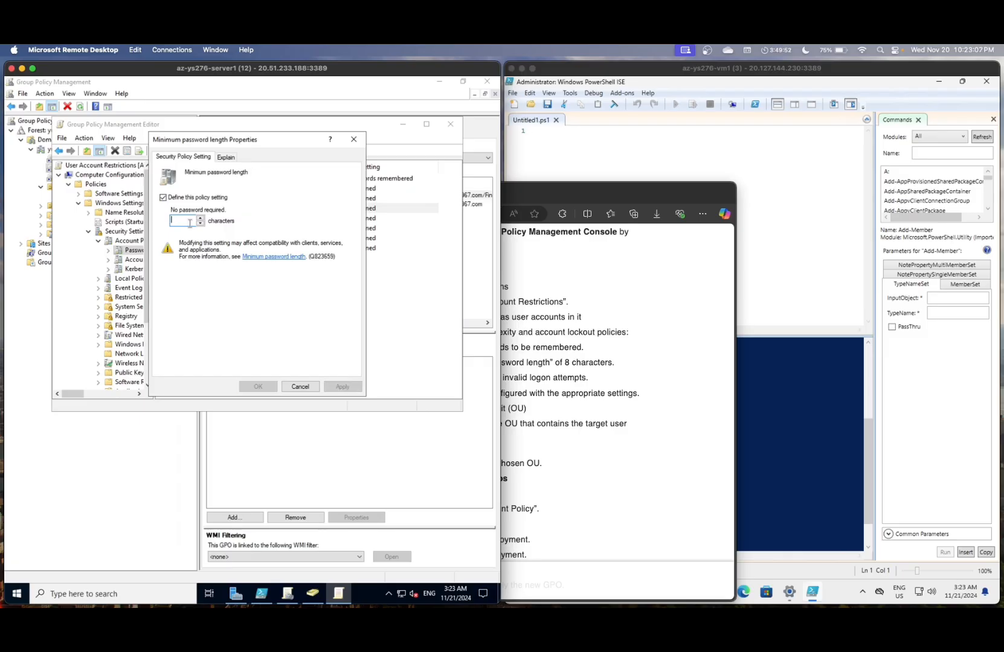
{"action": "left_click", "coordinate": [342, 387]}
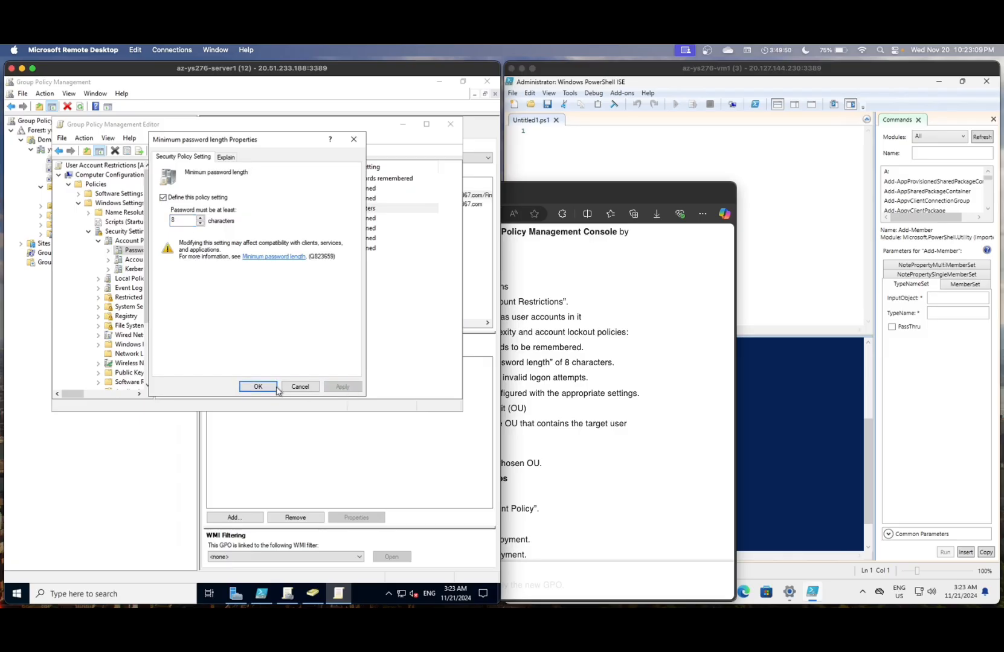
{"action": "left_click", "coordinate": [258, 386]}
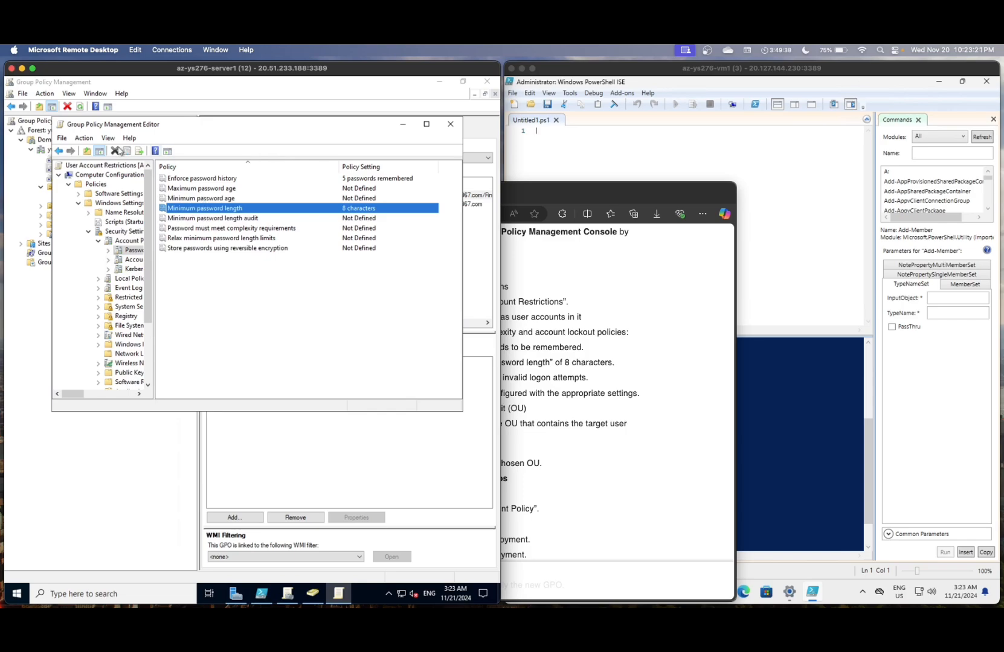
{"action": "left_click", "coordinate": [60, 152]}
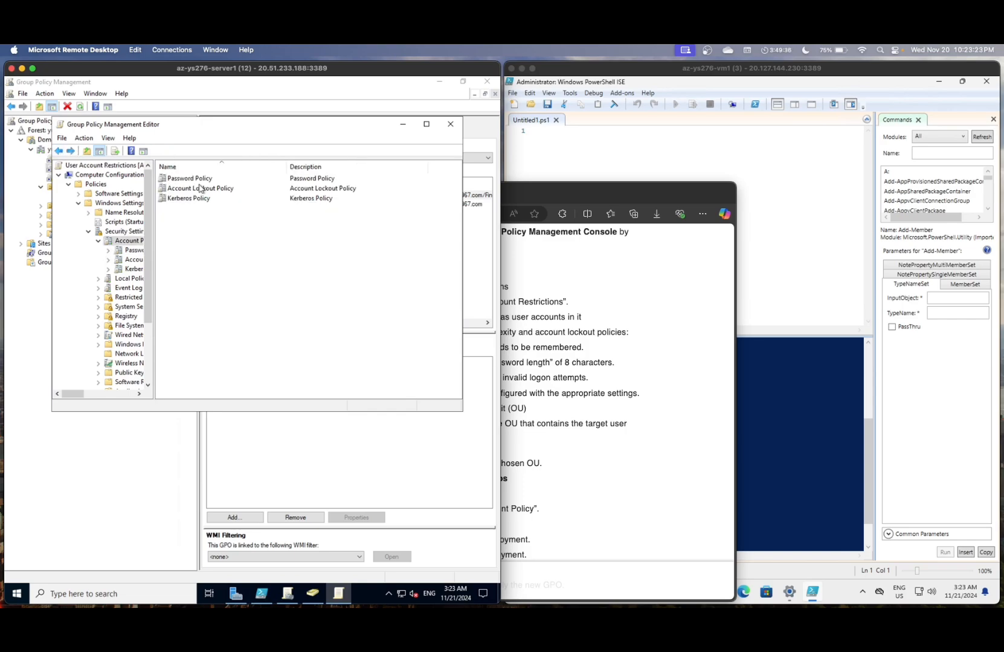
- Set Account lockout threshold to 5 attempts, accepting the suggested 10-minute values, then show the lab instructions
{"action": "double_click", "coordinate": [201, 188]}
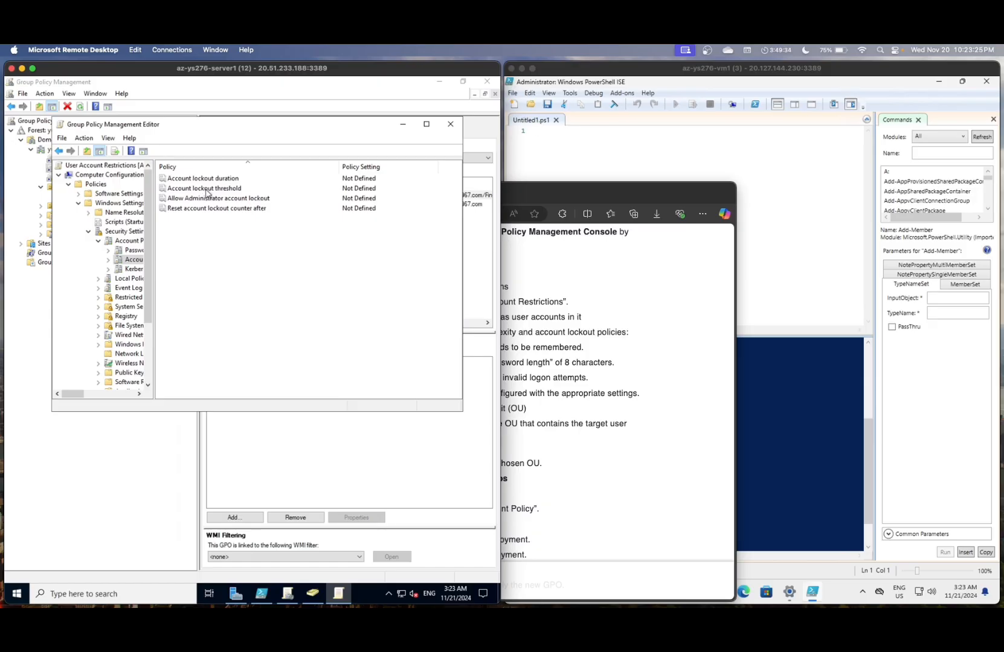
{"action": "double_click", "coordinate": [201, 189]}
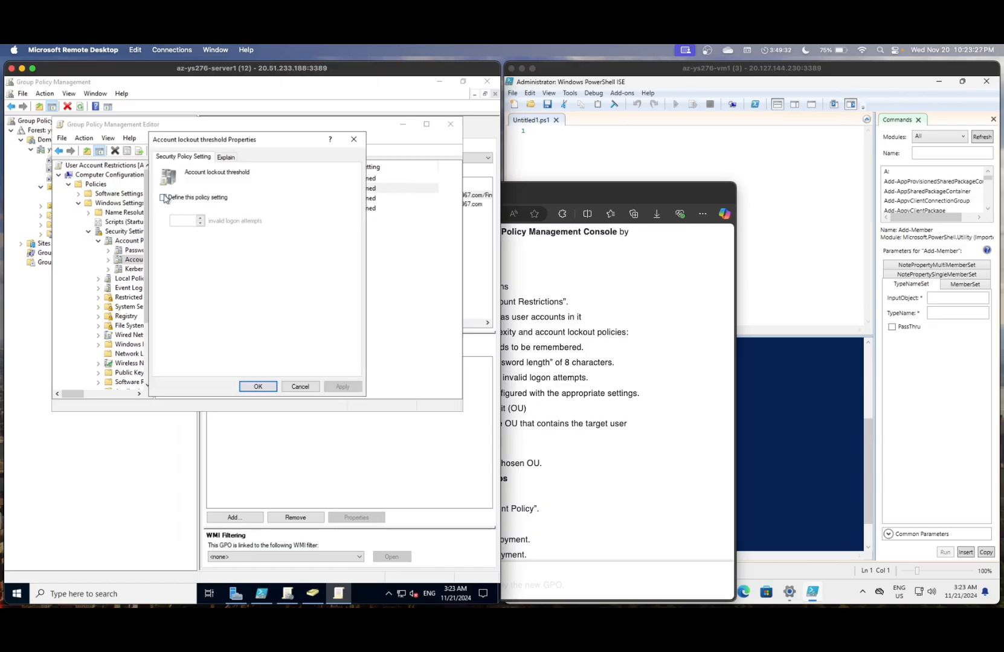
{"action": "left_click", "coordinate": [163, 197]}
{"action": "left_click", "coordinate": [184, 221]}
{"action": "type", "text": "10"}
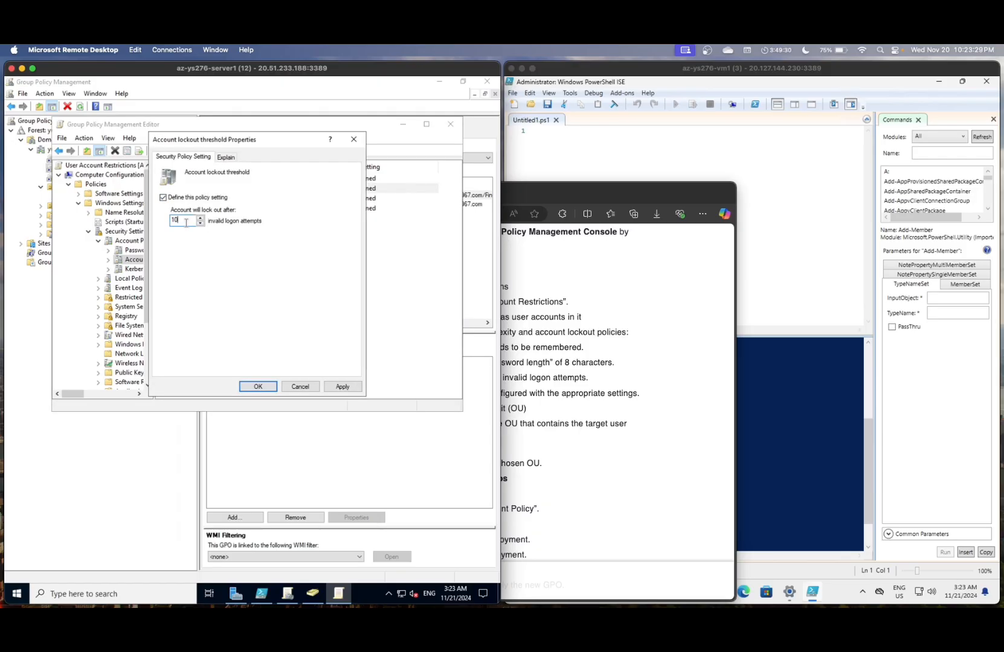
{"action": "key", "text": "BackSpace"}
{"action": "key", "text": "BackSpace"}
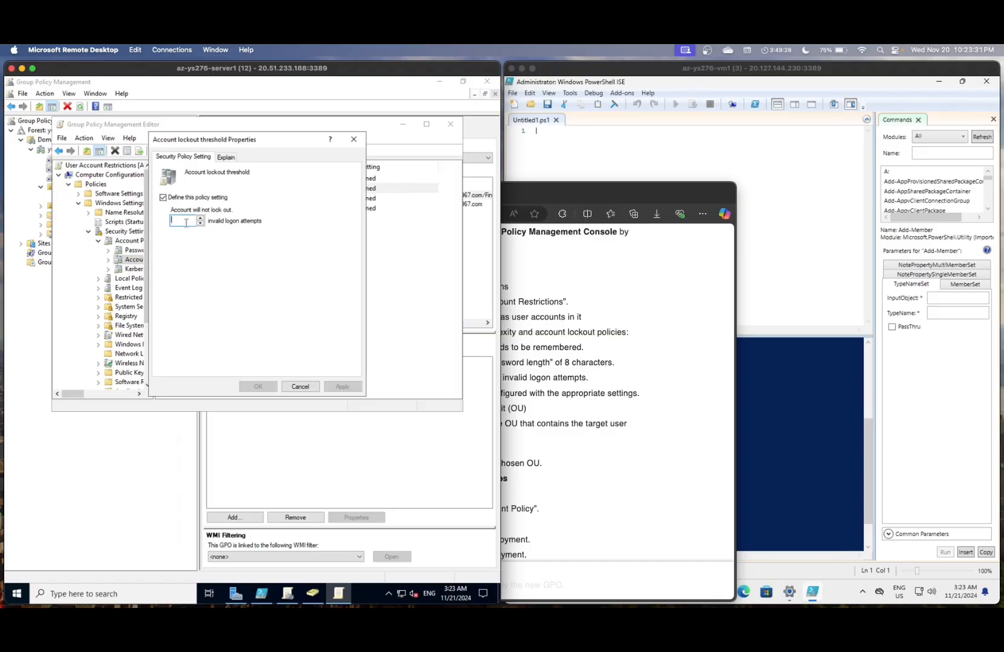
{"action": "type", "text": "5"}
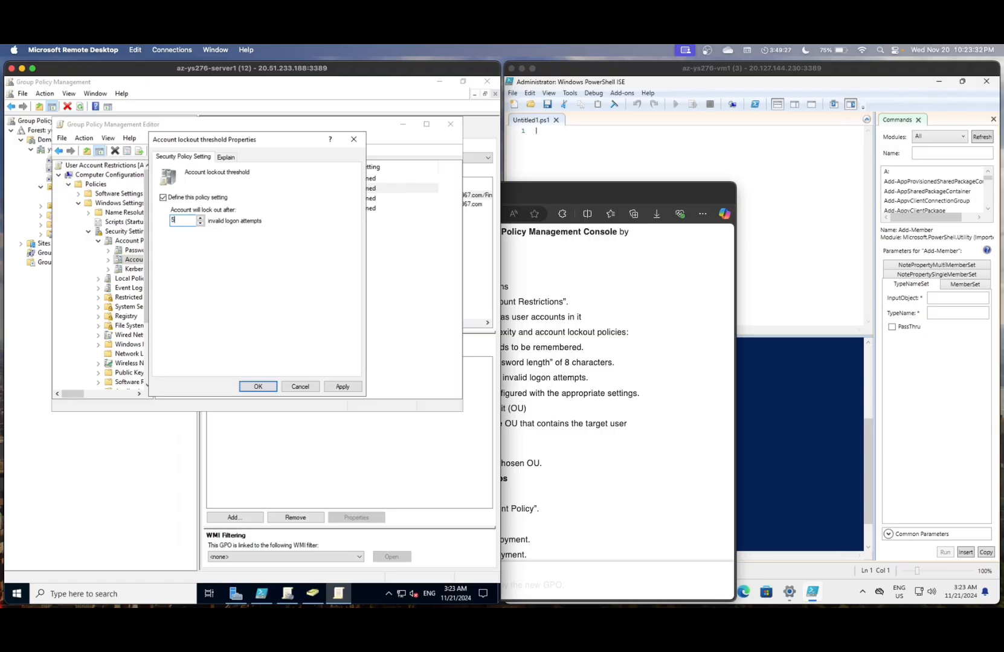
{"action": "left_click", "coordinate": [344, 386]}
{"action": "left_click", "coordinate": [323, 322]}
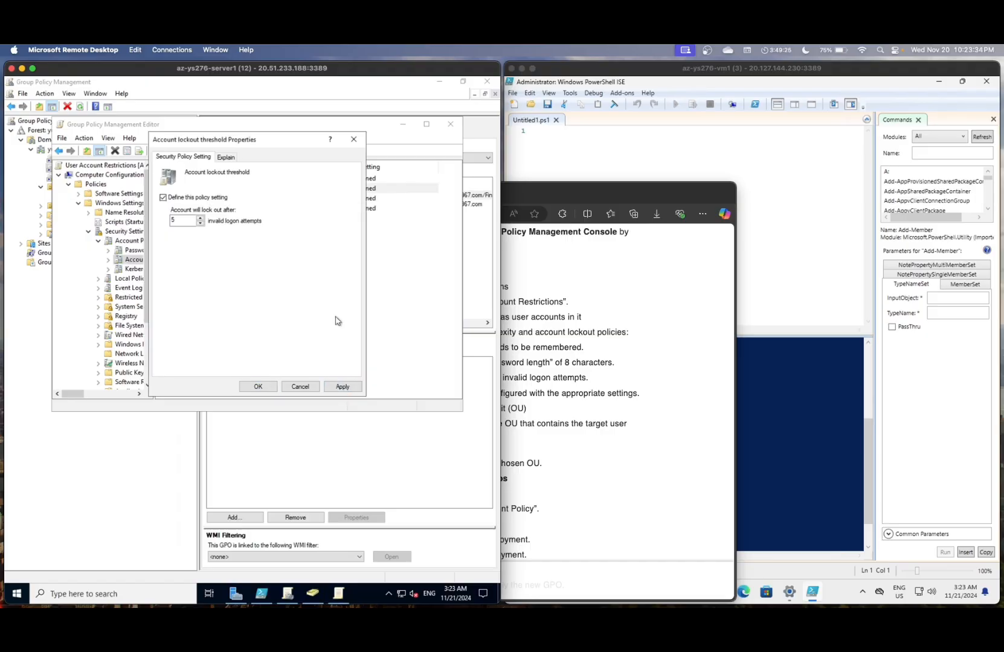
{"action": "left_click", "coordinate": [258, 386]}
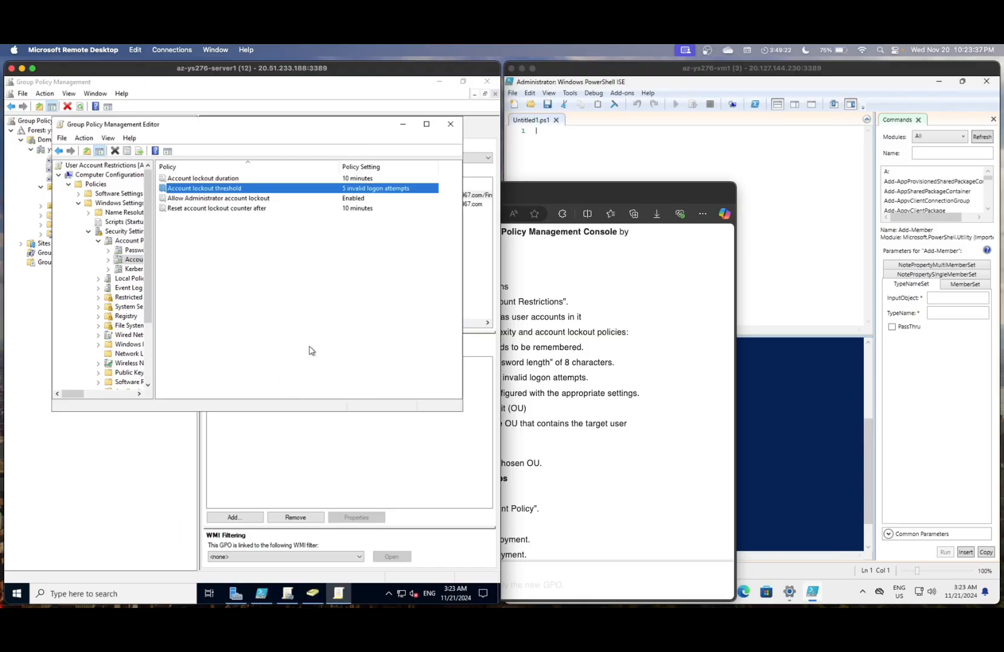
{"action": "left_click", "coordinate": [621, 338]}
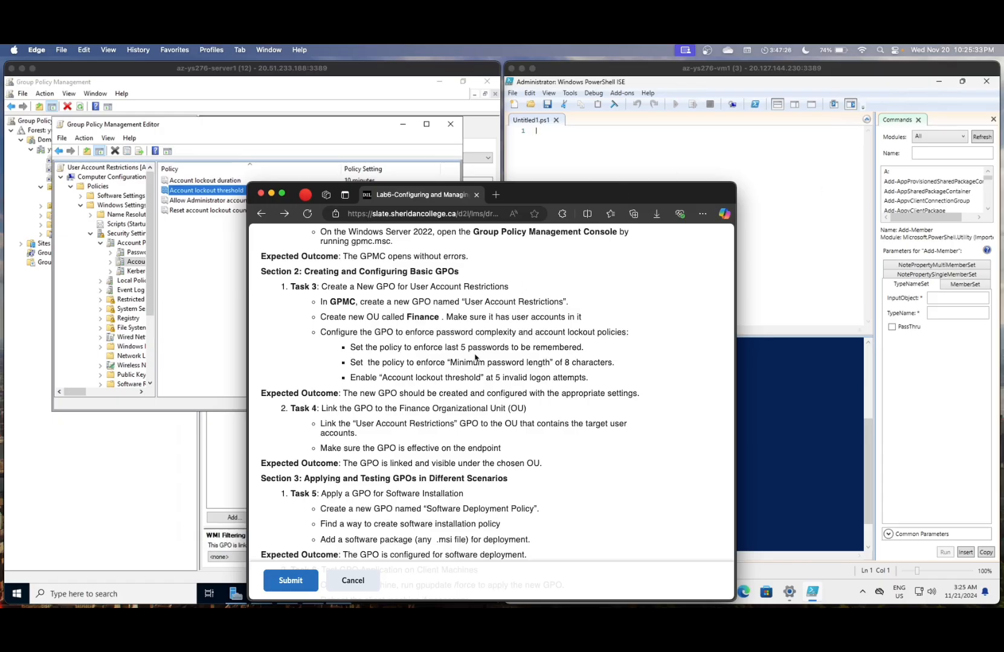
- Scroll the lab page through the GPO linking and testing tasks to Task 6
{"action": "scroll", "coordinate": [475, 355], "scroll_direction": "down", "scroll_amount": 1}
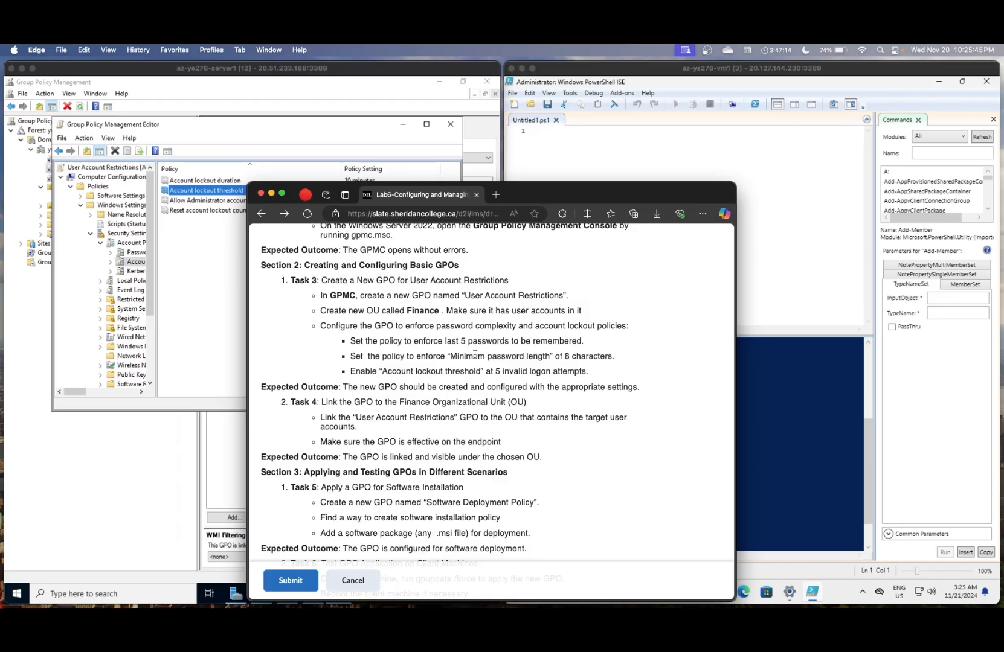
{"action": "scroll", "coordinate": [451, 384], "scroll_direction": "down", "scroll_amount": 1}
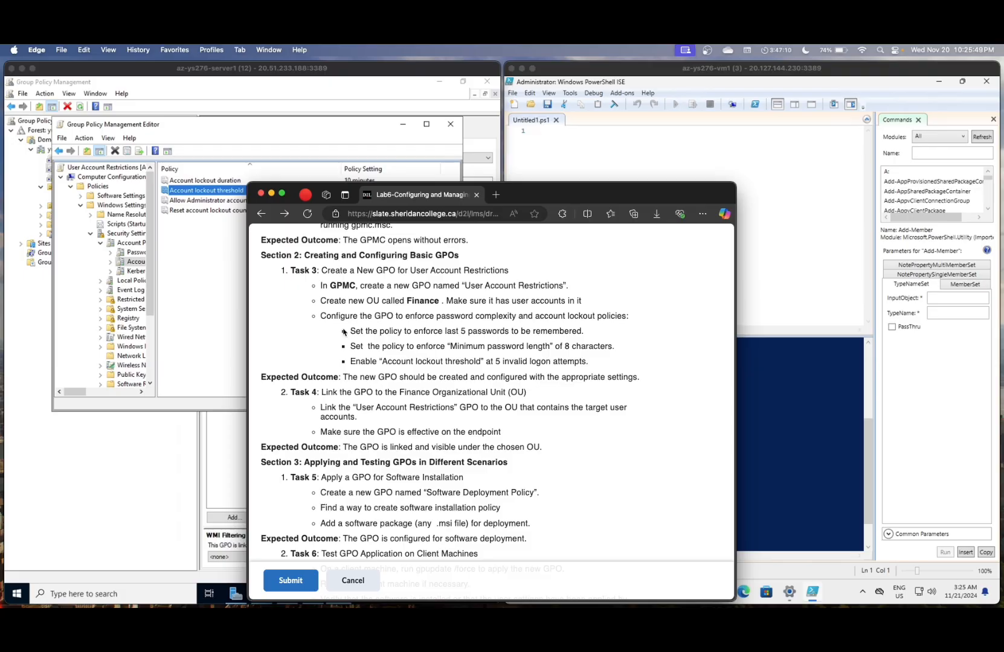
{"action": "left_click", "coordinate": [232, 290]}
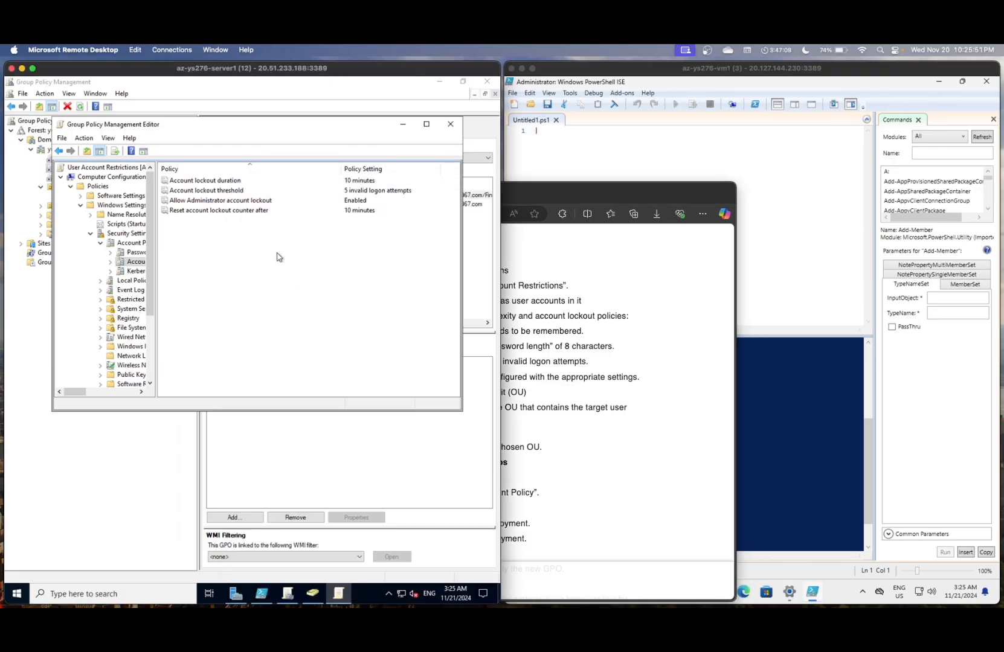
{"action": "left_click", "coordinate": [557, 317]}
{"action": "scroll", "coordinate": [557, 317], "scroll_direction": "down", "scroll_amount": 1}
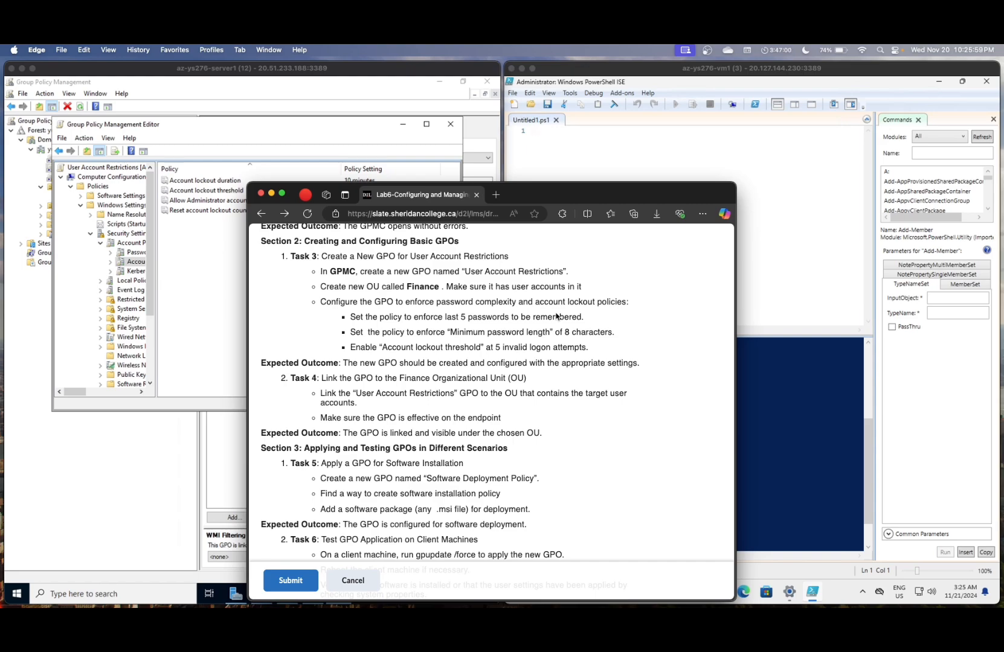
- Return to the policy editor and go back up to Security Settings
{"action": "left_click", "coordinate": [177, 251]}
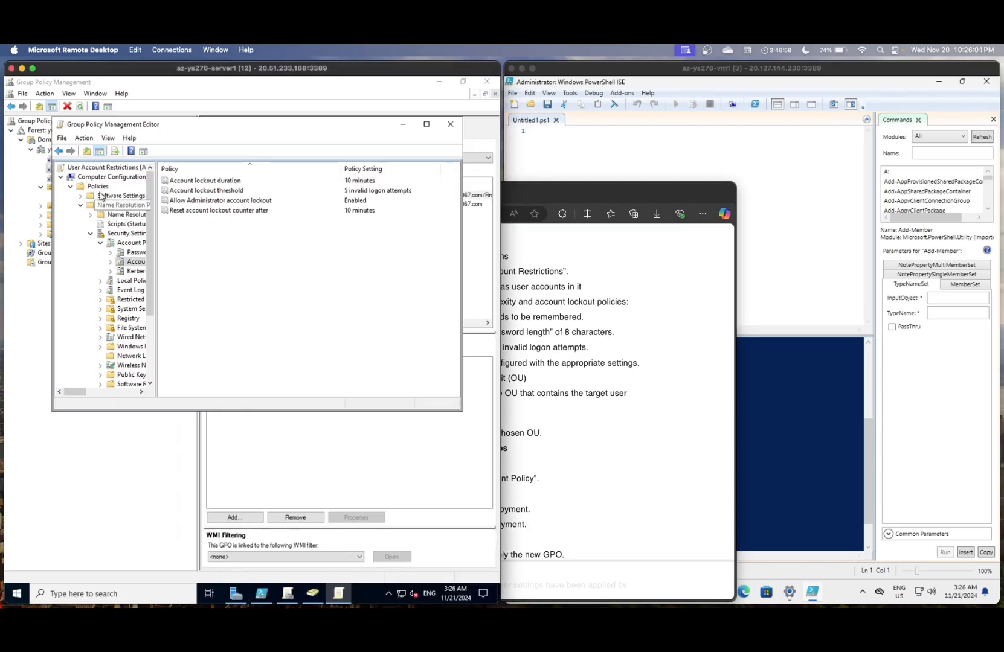
{"action": "left_click", "coordinate": [58, 151]}
{"action": "left_click", "coordinate": [58, 152]}
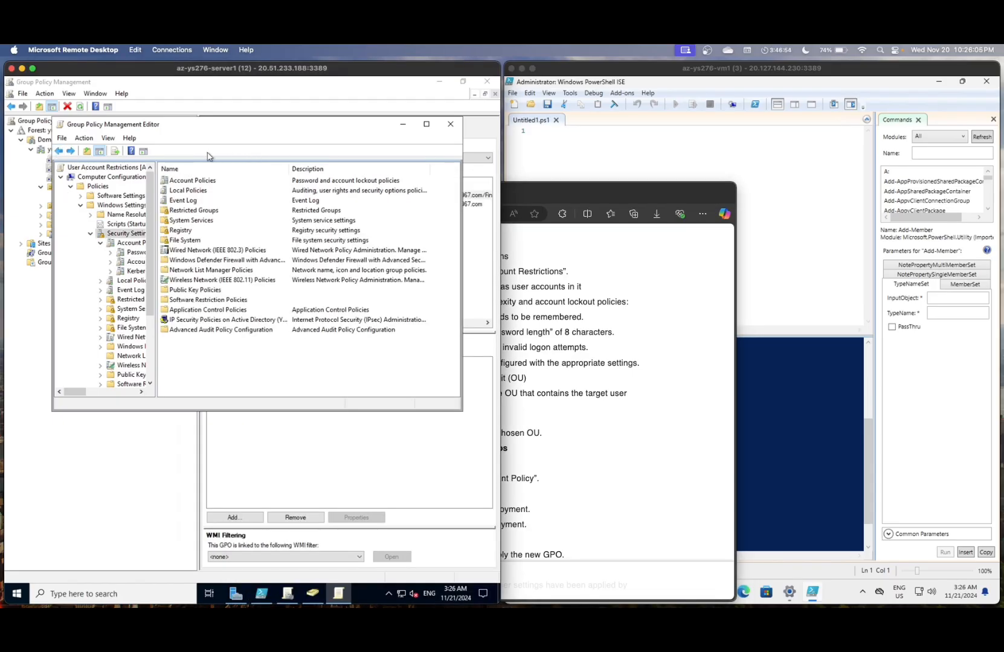
- Show User Account Restrictions' scope with its Finance and domain links, then return to the lab instructions
{"action": "left_click", "coordinate": [29, 245]}
{"action": "left_click", "coordinate": [97, 188]}
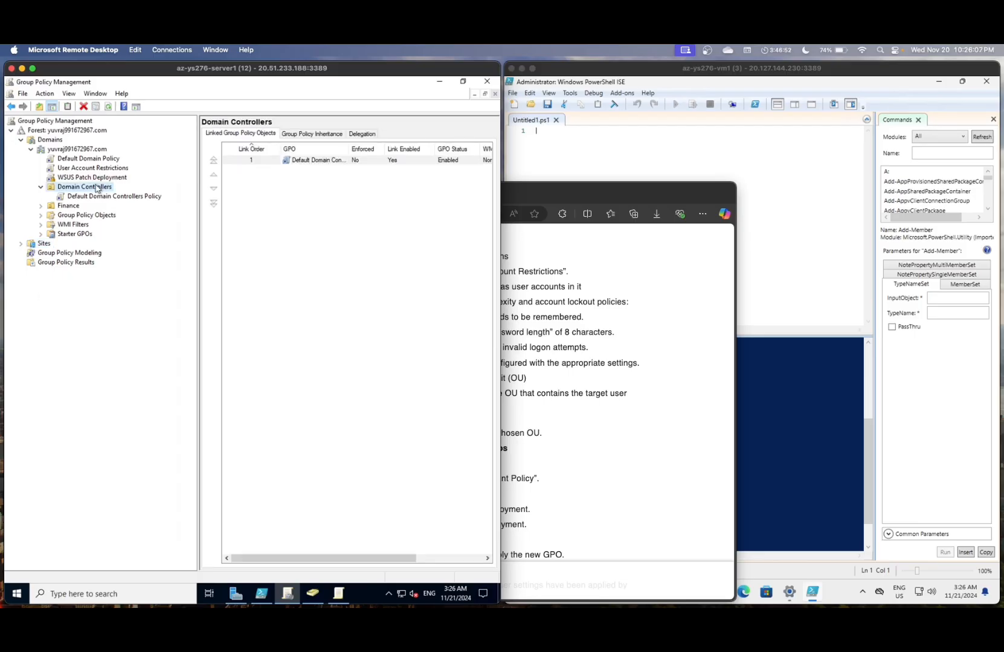
{"action": "left_click", "coordinate": [92, 168]}
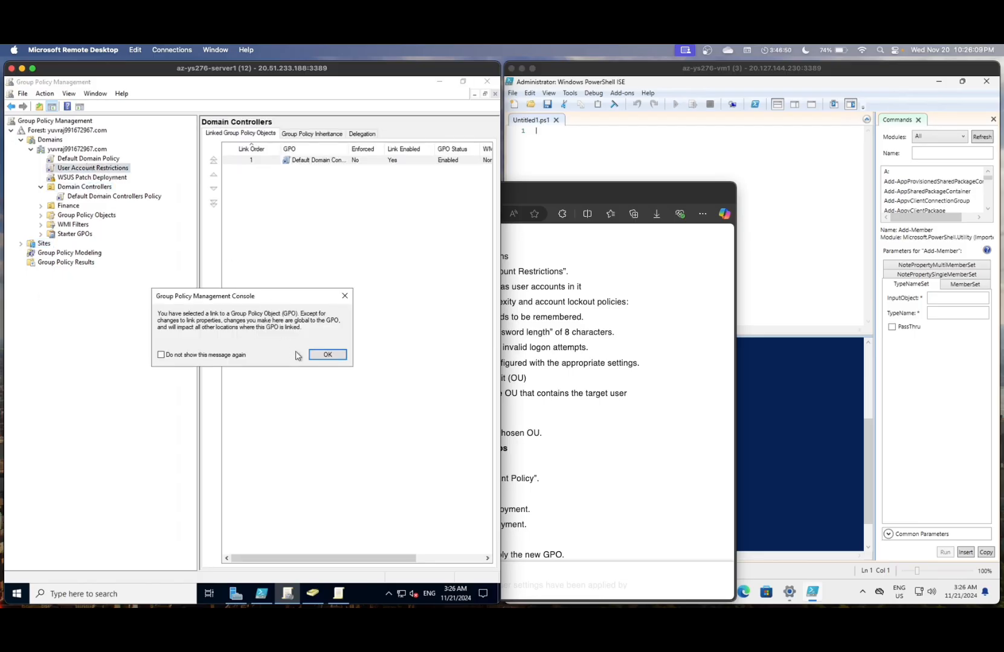
{"action": "left_click", "coordinate": [329, 355]}
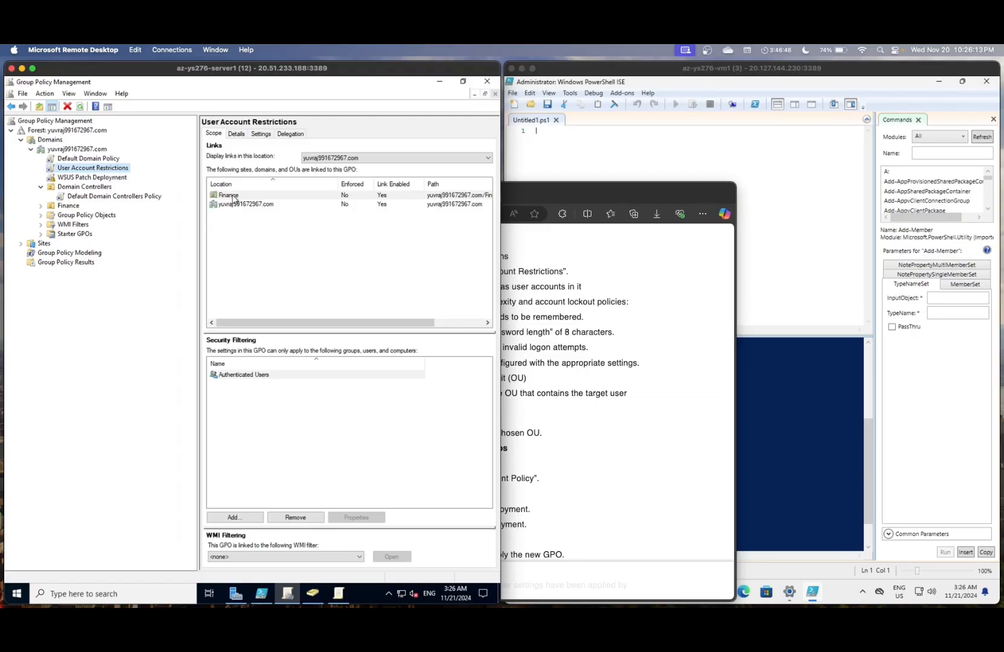
{"action": "left_click", "coordinate": [548, 285]}
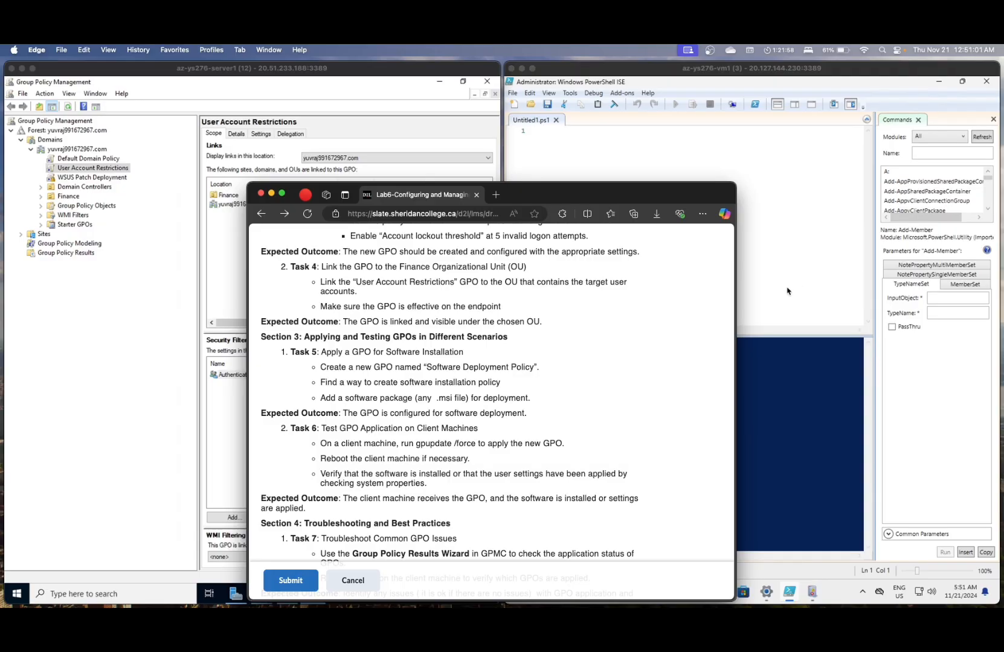
- Bring the Remote Desktop session with Group Policy Management back in front of Edge
{"action": "left_click", "coordinate": [184, 344]}
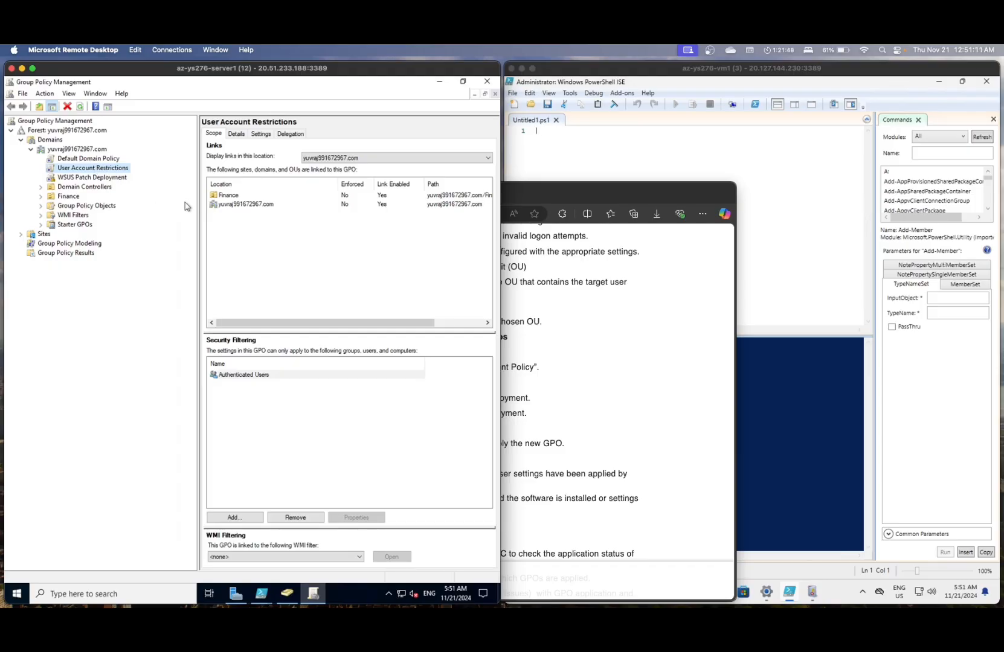
- Edit the User Account Restrictions GPO and drill down to Security Settings > Restricted Groups
{"action": "right_click", "coordinate": [110, 167]}
{"action": "left_click", "coordinate": [124, 171]}
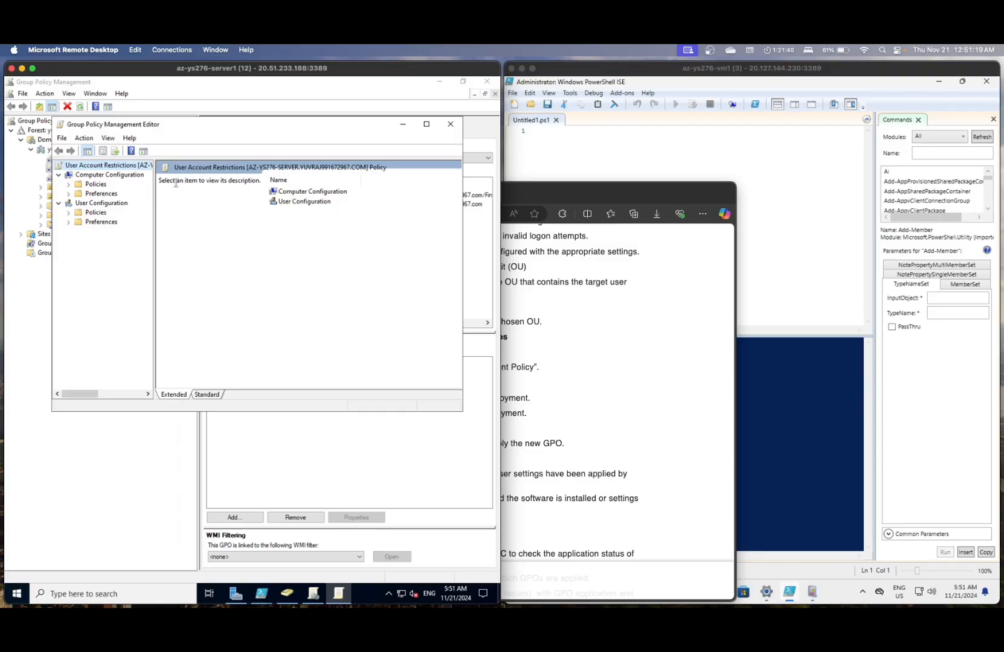
{"action": "double_click", "coordinate": [295, 192]}
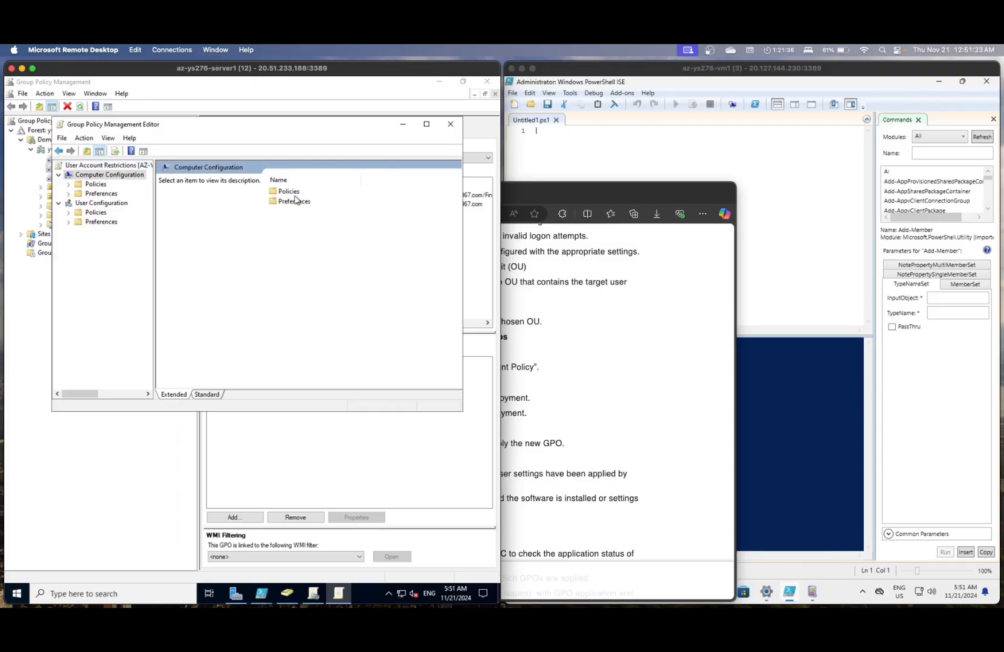
{"action": "double_click", "coordinate": [290, 192]}
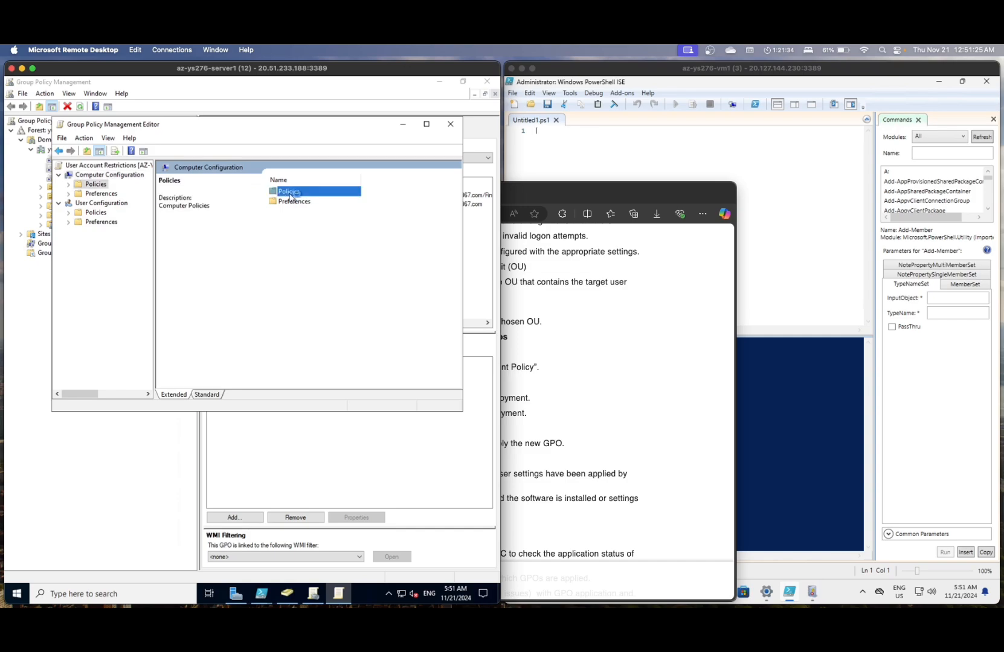
{"action": "double_click", "coordinate": [292, 201]}
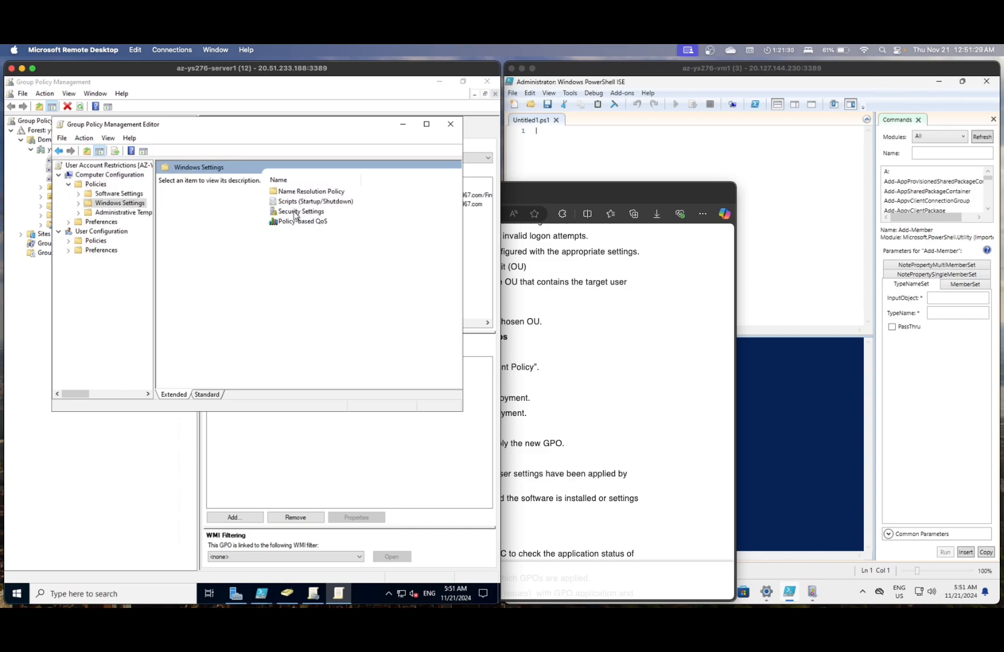
{"action": "left_click", "coordinate": [296, 213]}
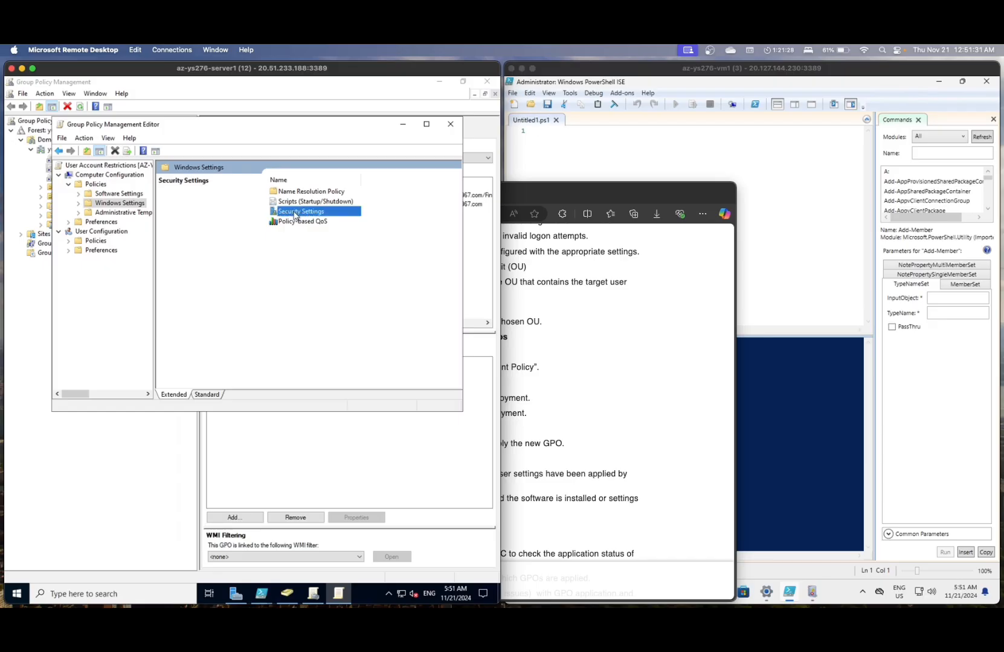
{"action": "double_click", "coordinate": [296, 213]}
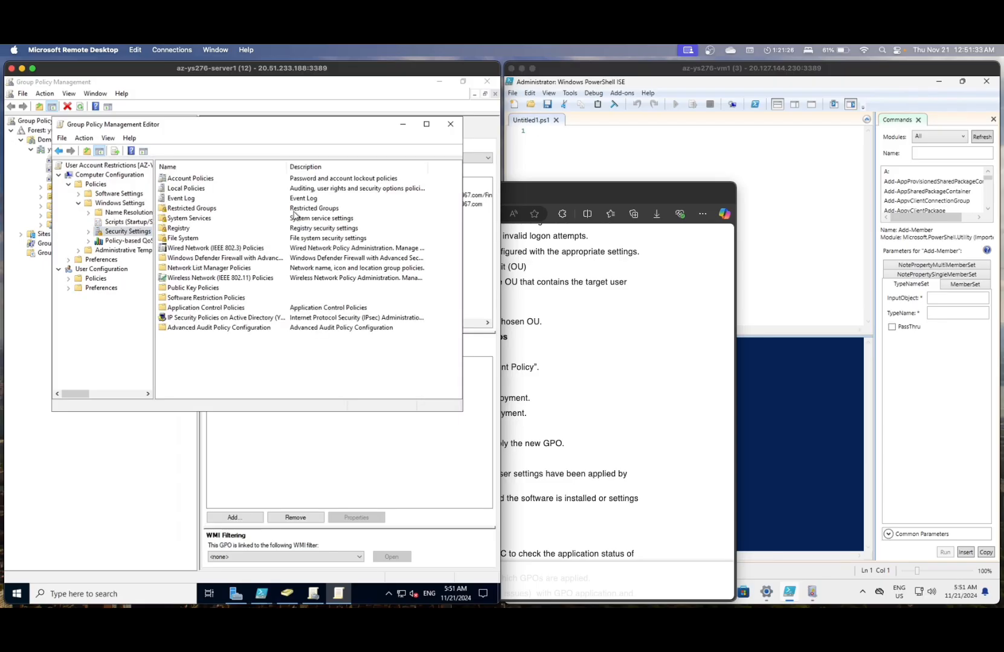
{"action": "double_click", "coordinate": [211, 209]}
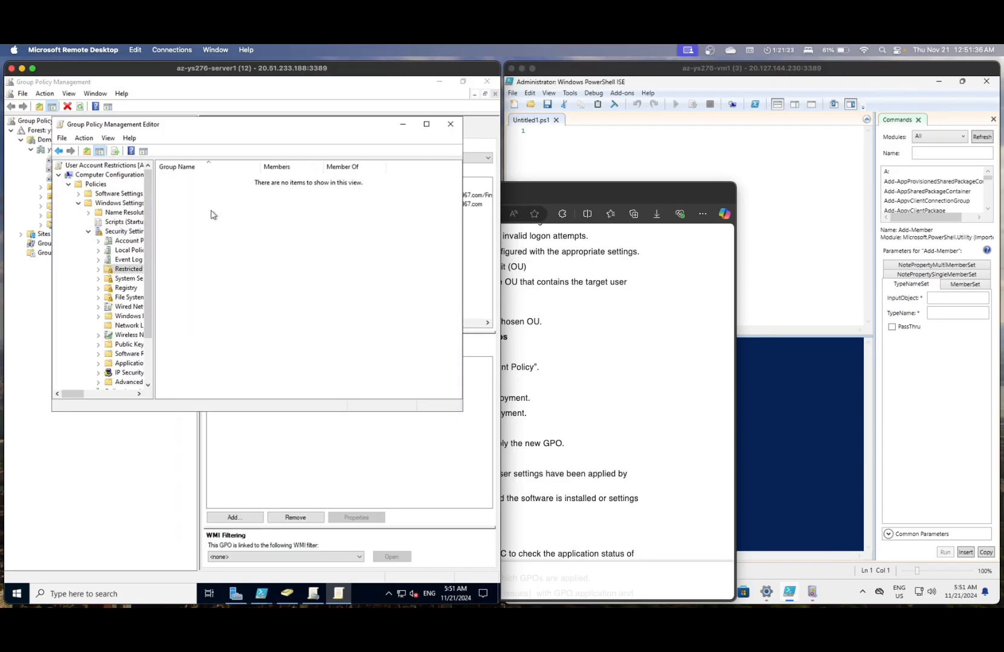
- Add Remote Desktop Users as a new restricted group
{"action": "right_click", "coordinate": [174, 179]}
{"action": "left_click", "coordinate": [190, 186]}
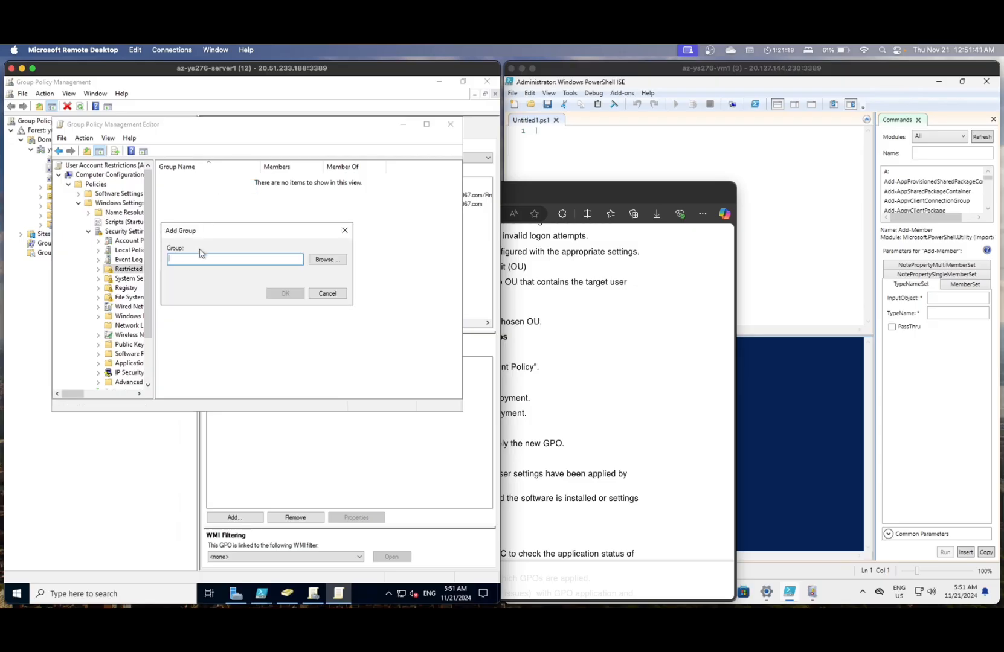
{"action": "type", "text": "Remote Desktop Users"}
{"action": "key", "text": "Return"}
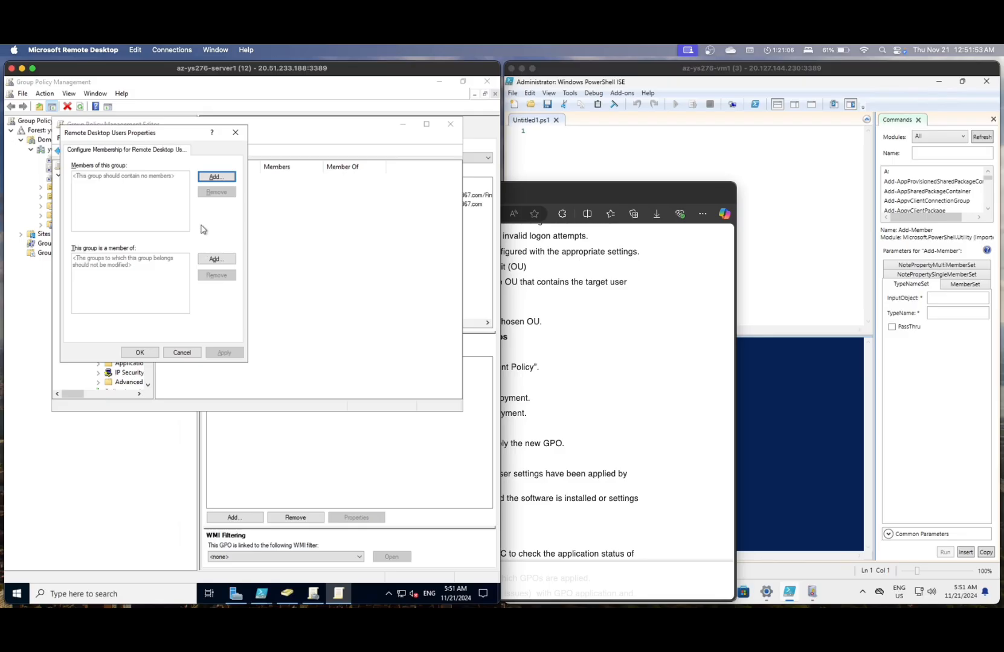
- Start adding a member to Remote Desktop Users, searching the domain location for testuser
{"action": "left_click", "coordinate": [209, 259]}
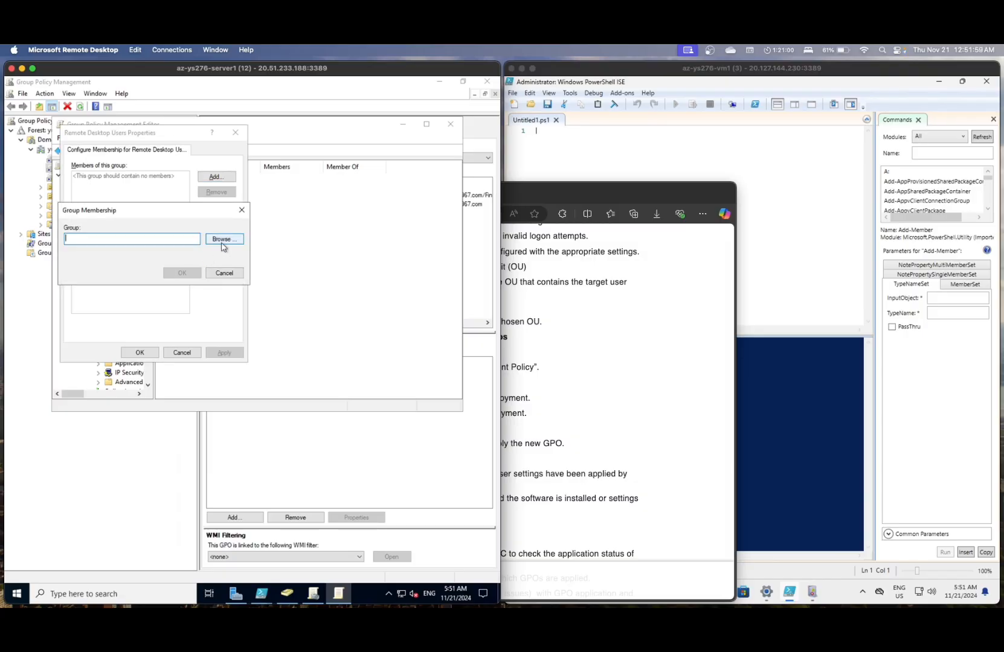
{"action": "left_click", "coordinate": [221, 240]}
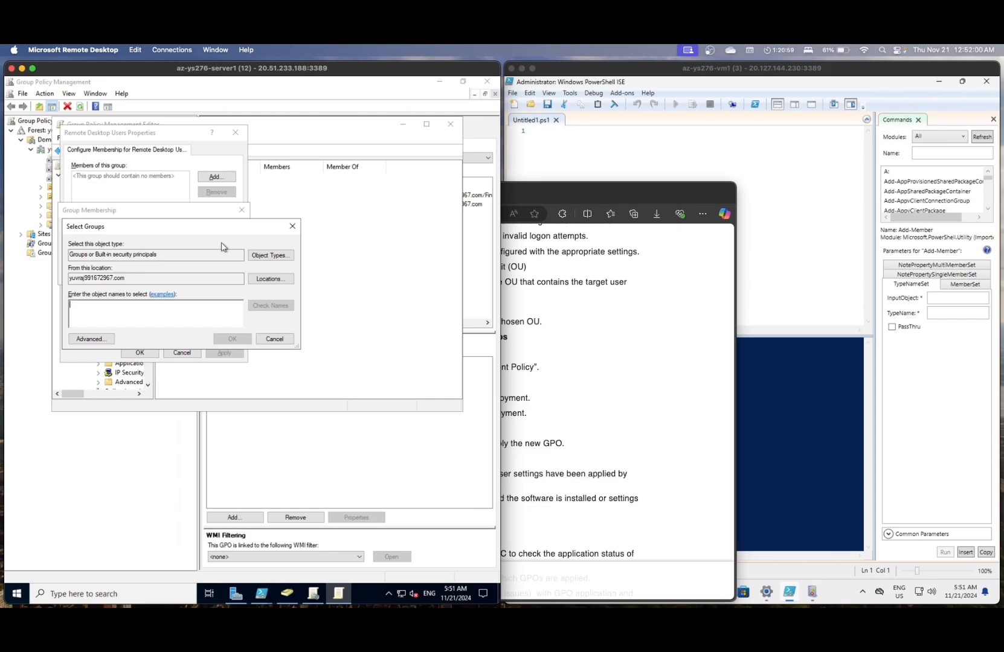
{"action": "left_click", "coordinate": [174, 256]}
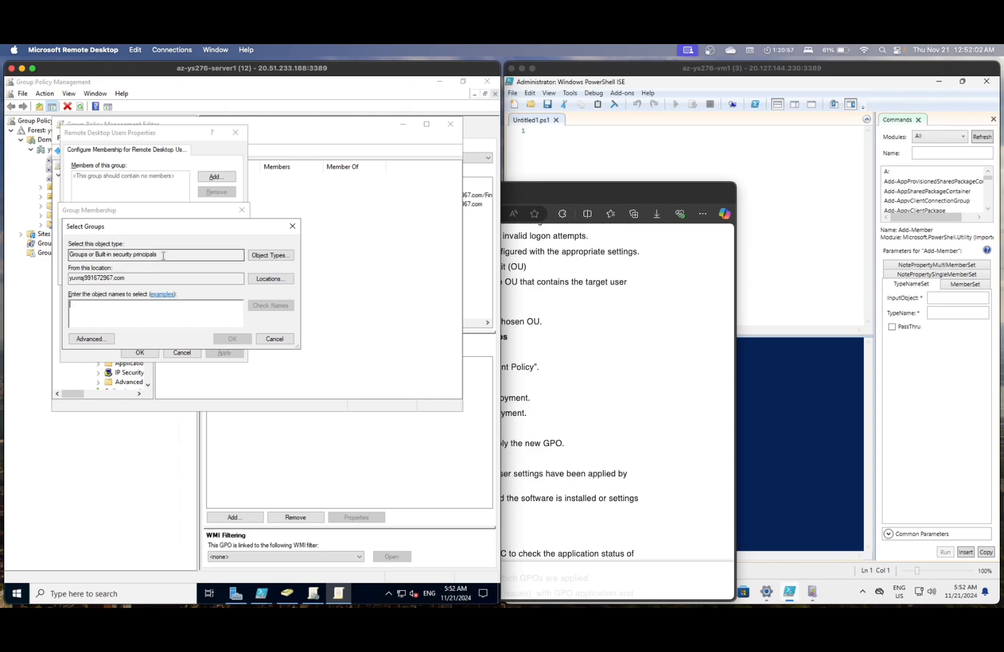
{"action": "left_click", "coordinate": [266, 279]}
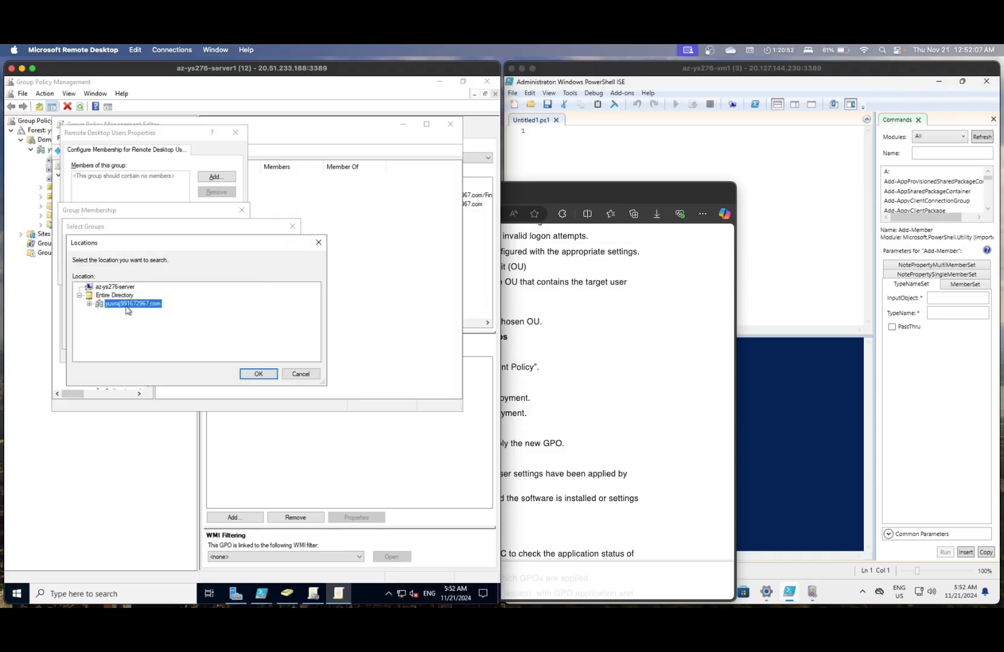
{"action": "left_click", "coordinate": [125, 295]}
{"action": "left_click", "coordinate": [131, 304]}
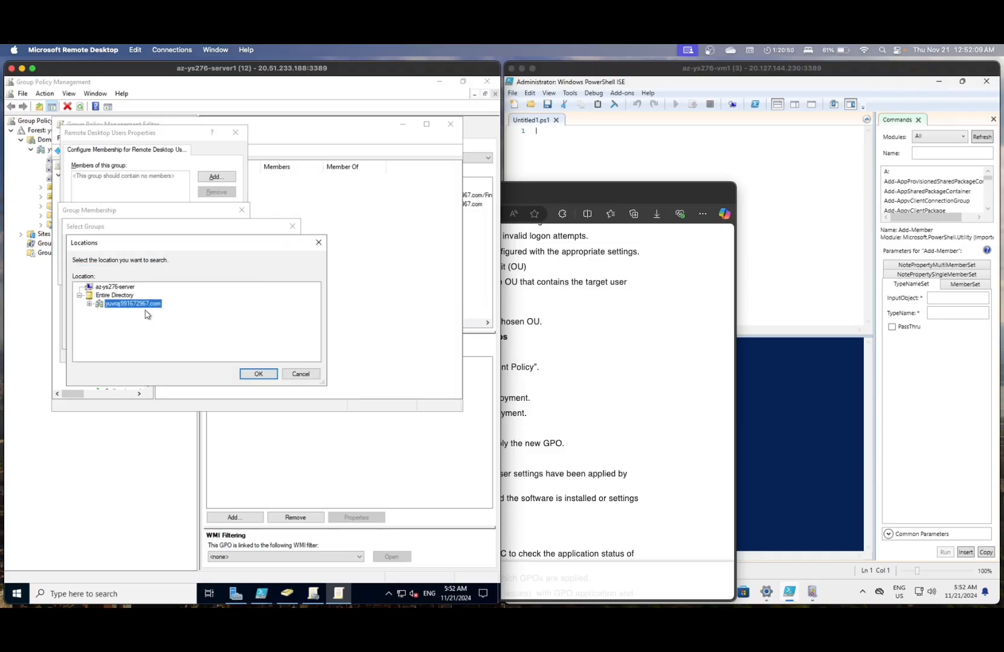
{"action": "left_click", "coordinate": [249, 373]}
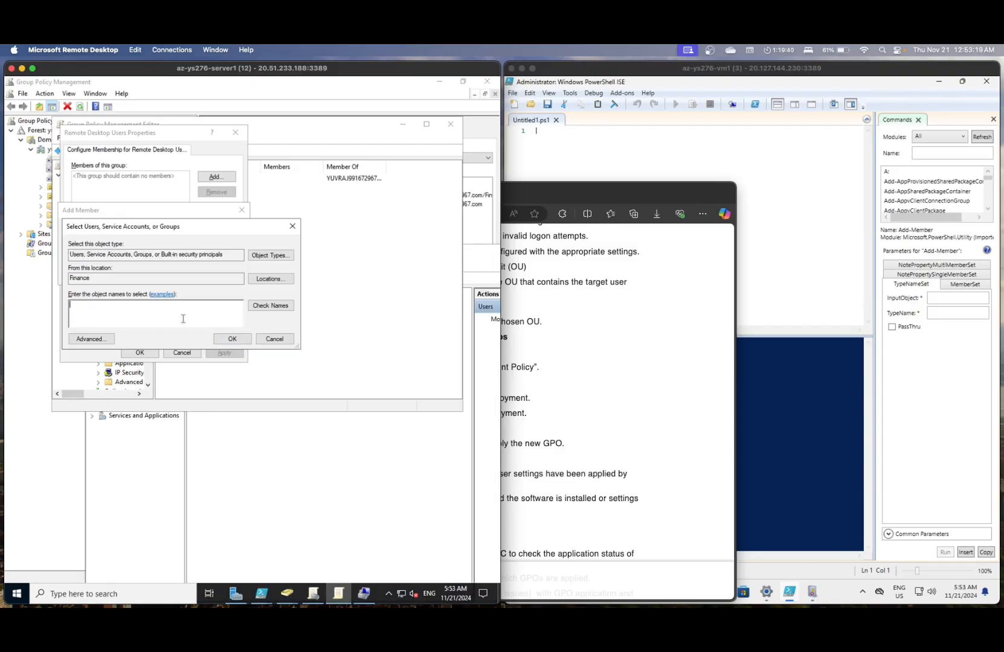
{"action": "type", "text": "testuser"}
{"action": "left_click", "coordinate": [158, 384]}
{"action": "left_click", "coordinate": [46, 400]}
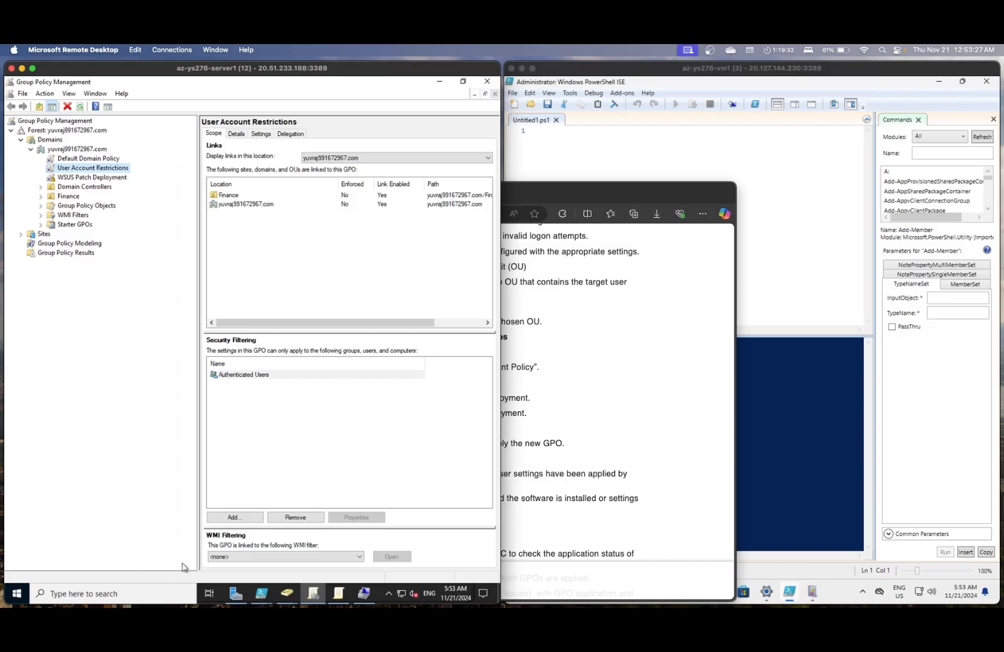
- Bring Computer Management forward and step back to its overview
{"action": "left_click", "coordinate": [364, 594]}
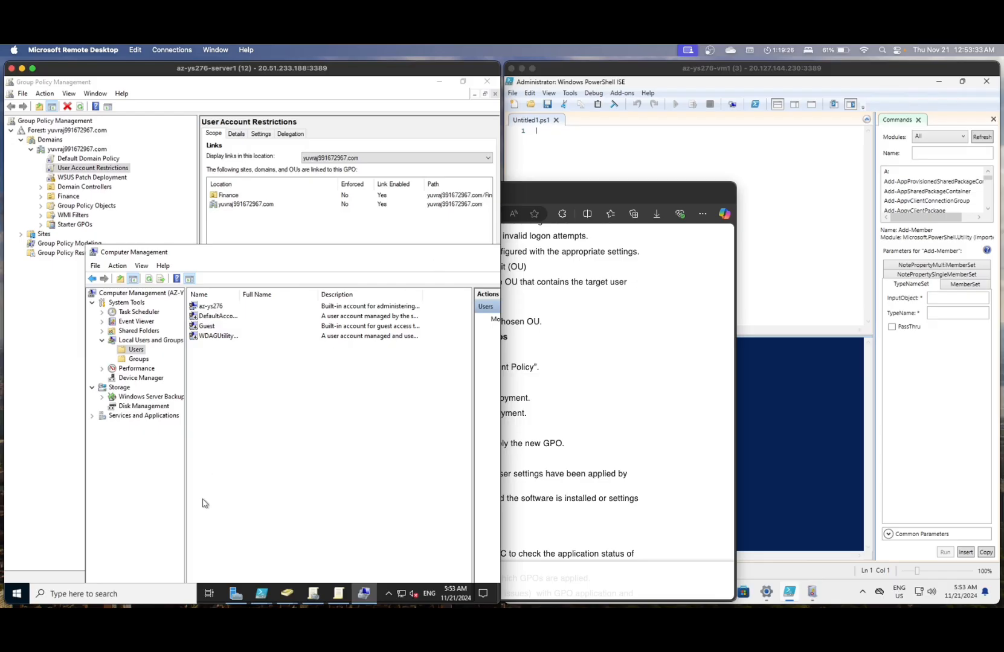
{"action": "left_click", "coordinate": [92, 279]}
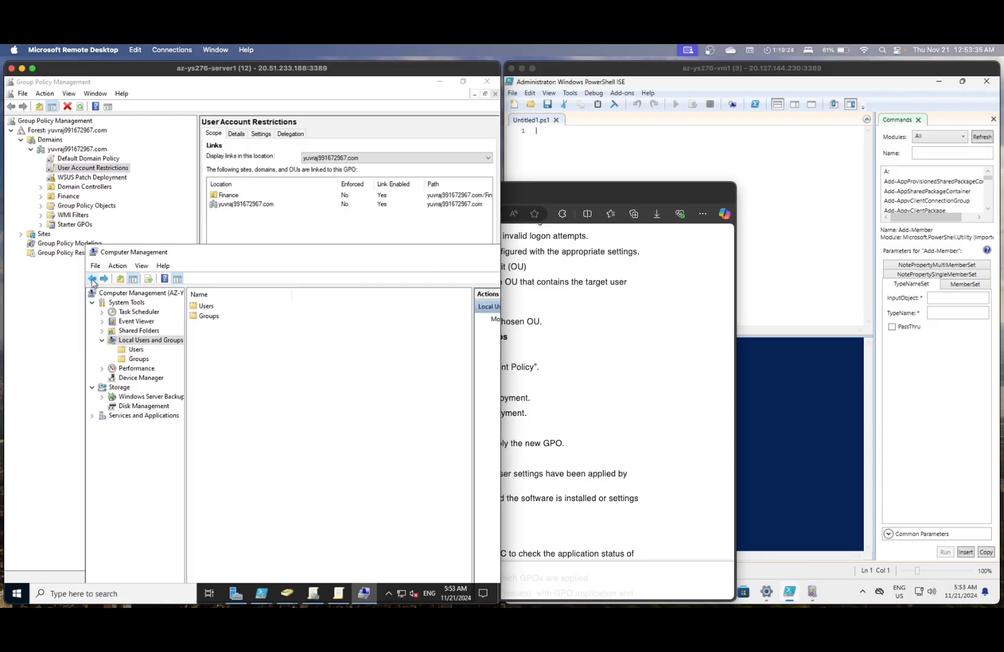
{"action": "left_click", "coordinate": [93, 279]}
{"action": "left_click", "coordinate": [93, 279]}
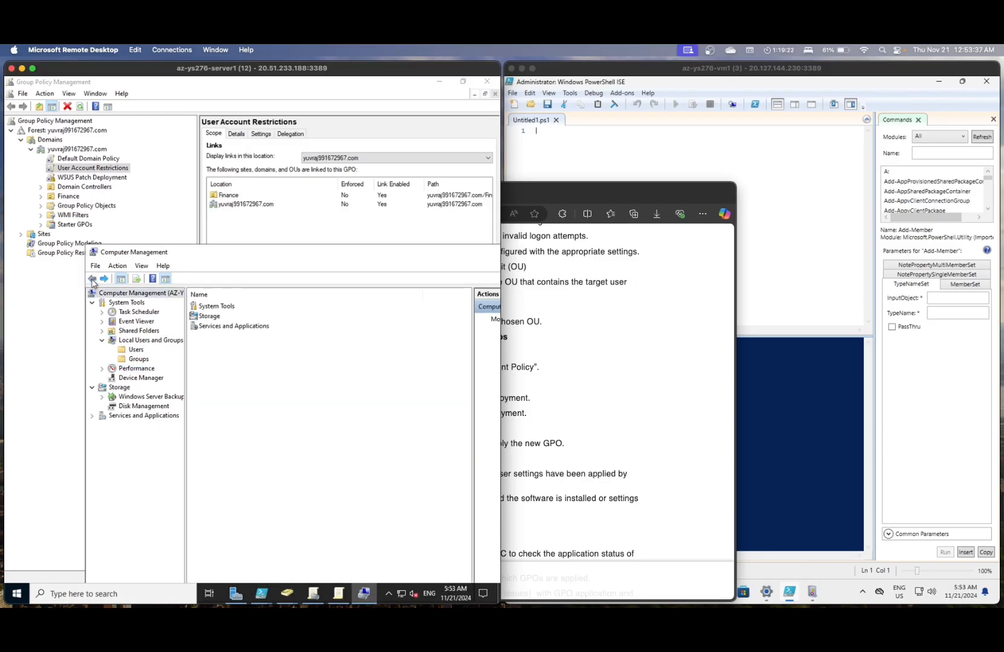
- Launch Active Directory Users and Computers via search 'act', then return to the pending testuser selection
{"action": "left_click", "coordinate": [108, 595]}
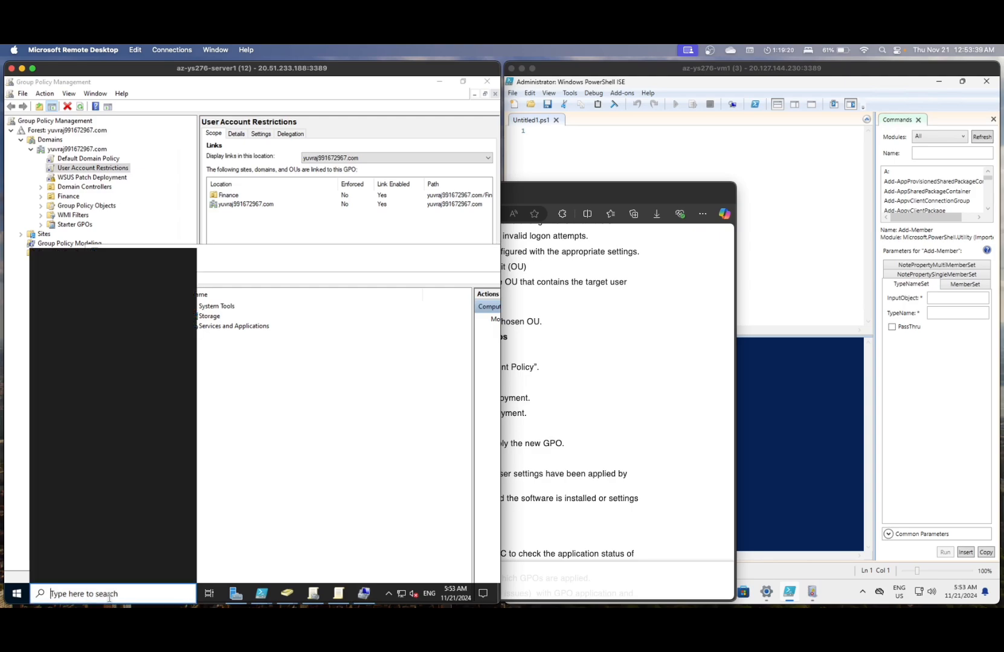
{"action": "type", "text": "act"}
{"action": "key", "text": "Return"}
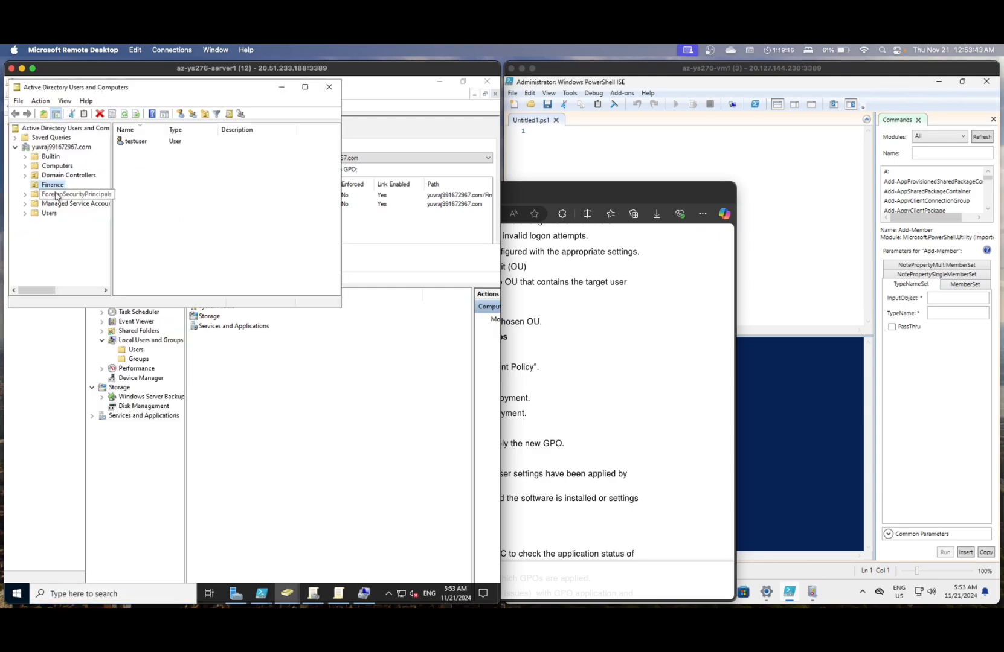
{"action": "left_click", "coordinate": [211, 390]}
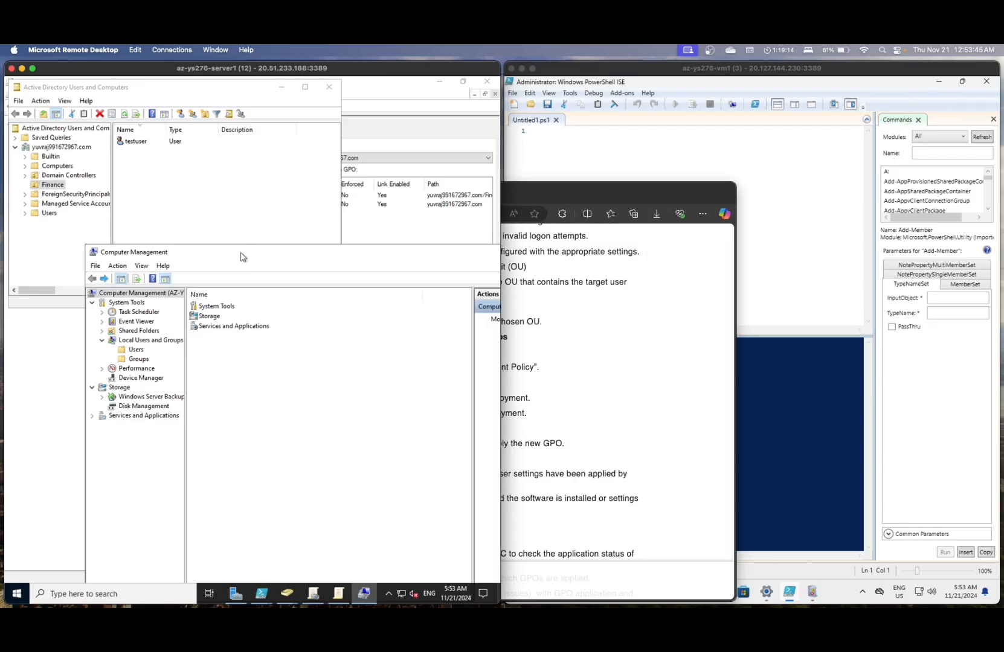
{"action": "left_click", "coordinate": [337, 597]}
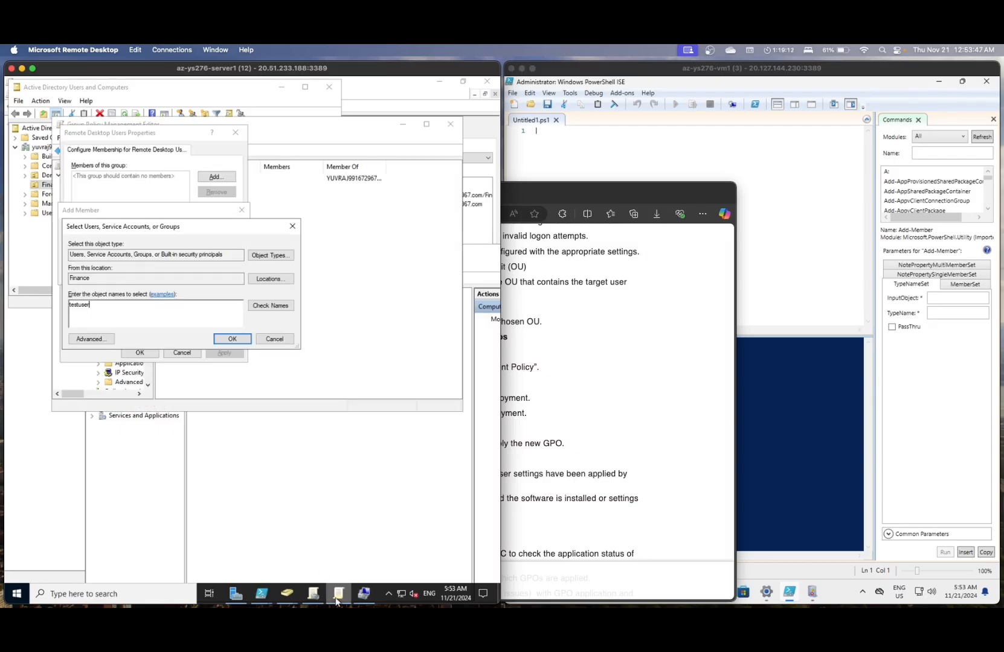
- Confirm testuser in Select Users and Add Member, then apply and close Remote Desktop Users properties
{"action": "left_click", "coordinate": [240, 343]}
{"action": "left_click", "coordinate": [189, 273]}
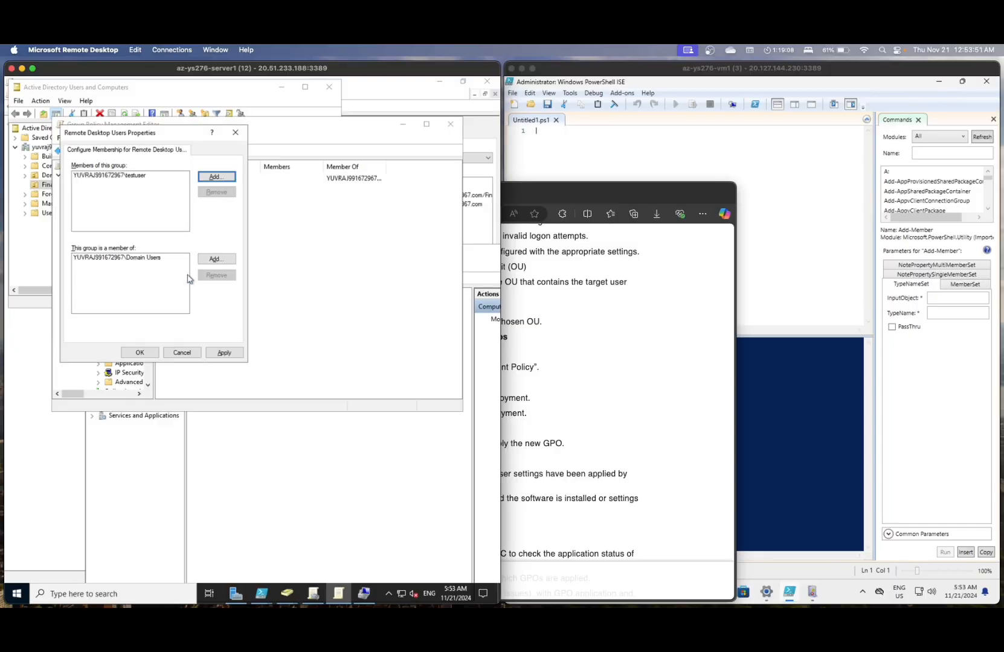
{"action": "left_click", "coordinate": [223, 353]}
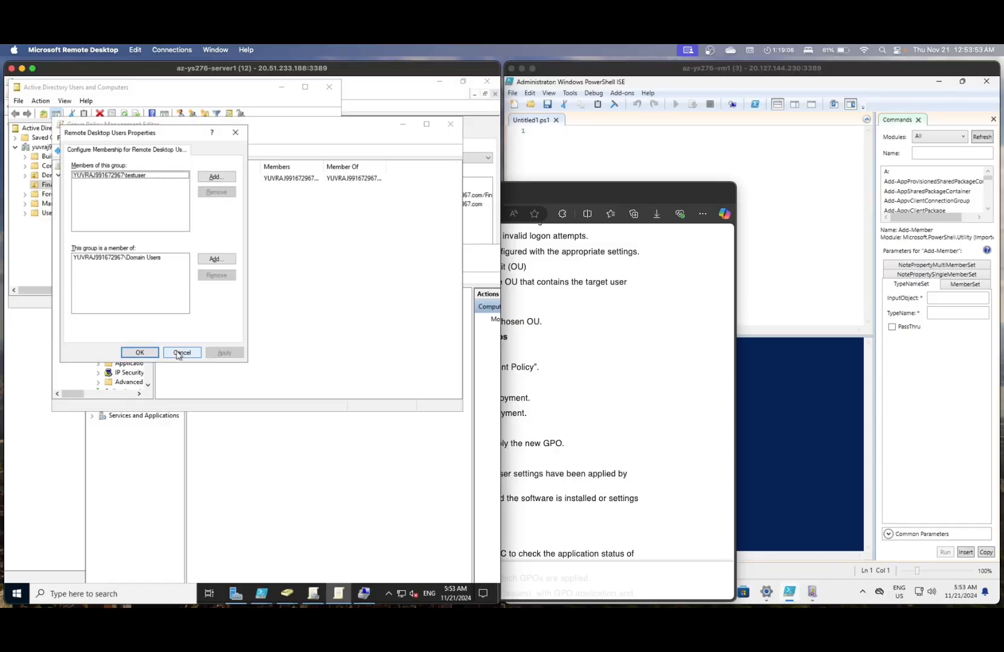
{"action": "left_click", "coordinate": [140, 353]}
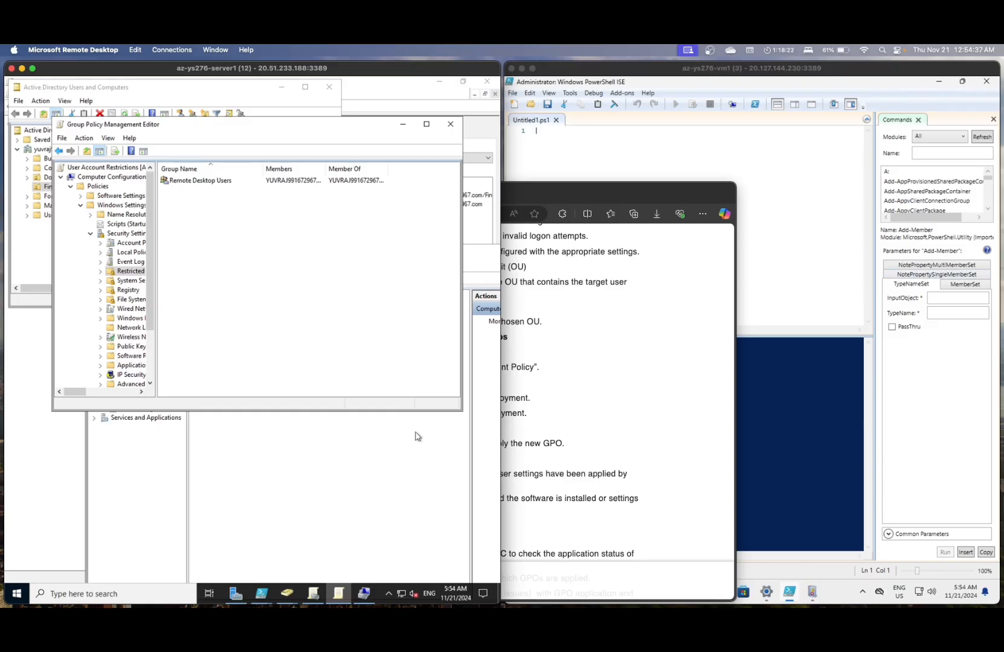
{"action": "left_click", "coordinate": [794, 426]}
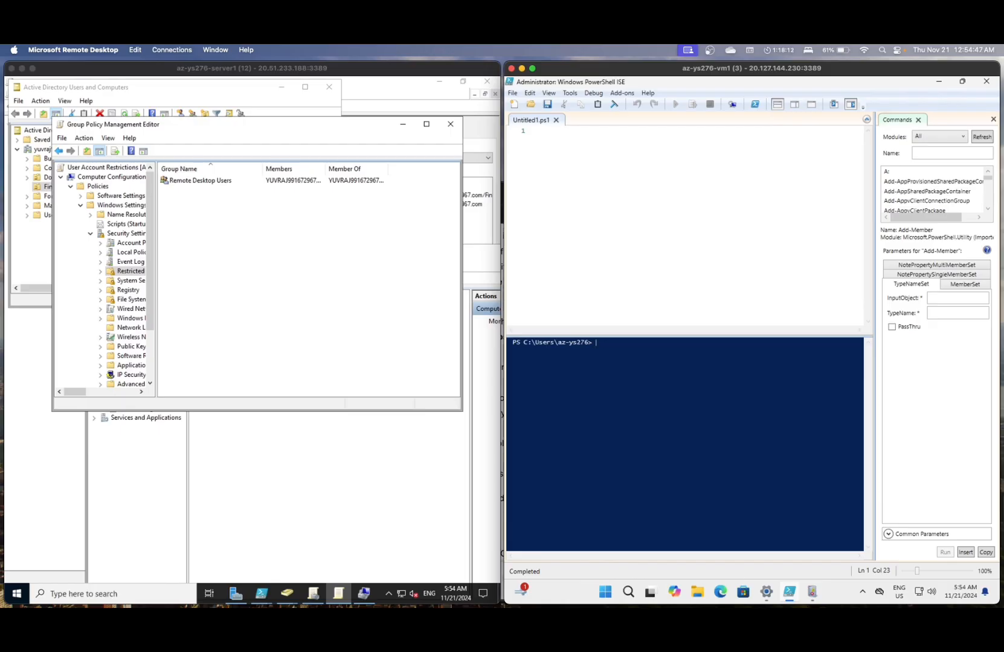
- Run gpupdate /force in the client's PowerShell ISE console
{"action": "type", "text": "gu"}
{"action": "key", "text": "BackSpace"}
{"action": "type", "text": "pupdate /force"}
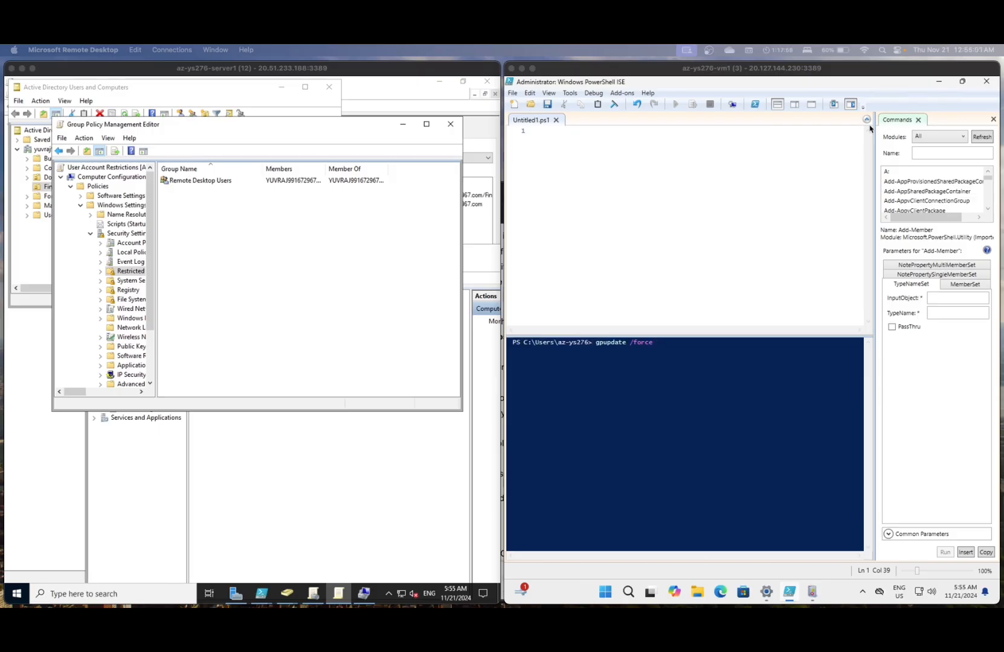
{"action": "left_click", "coordinate": [725, 396]}
{"action": "key", "text": "Return"}
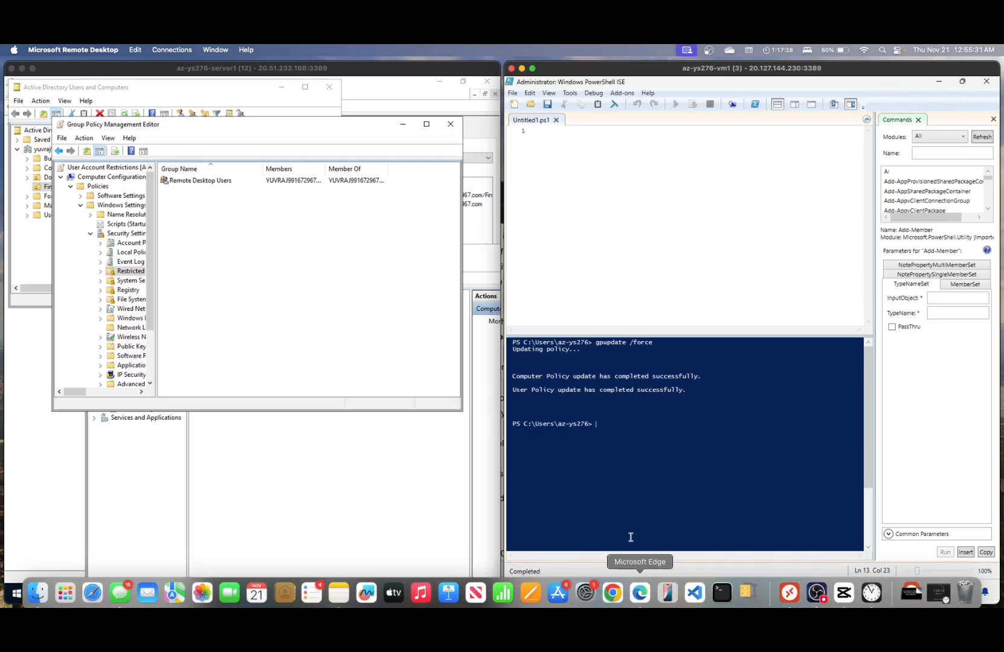
- Launch Computer Management on the client through search 'compu'
{"action": "left_click", "coordinate": [629, 592]}
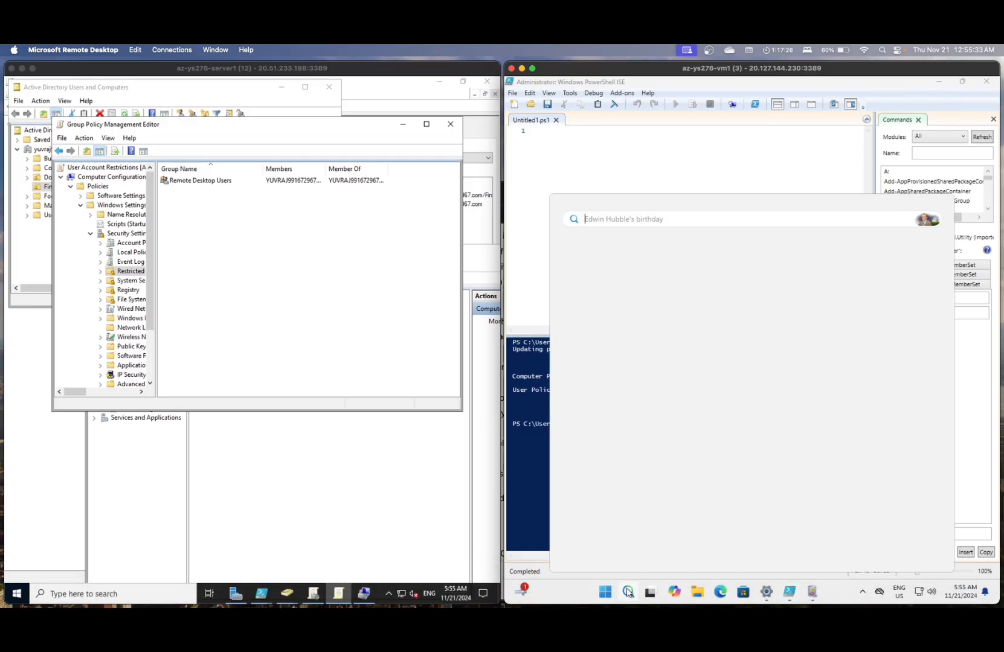
{"action": "left_click", "coordinate": [539, 465]}
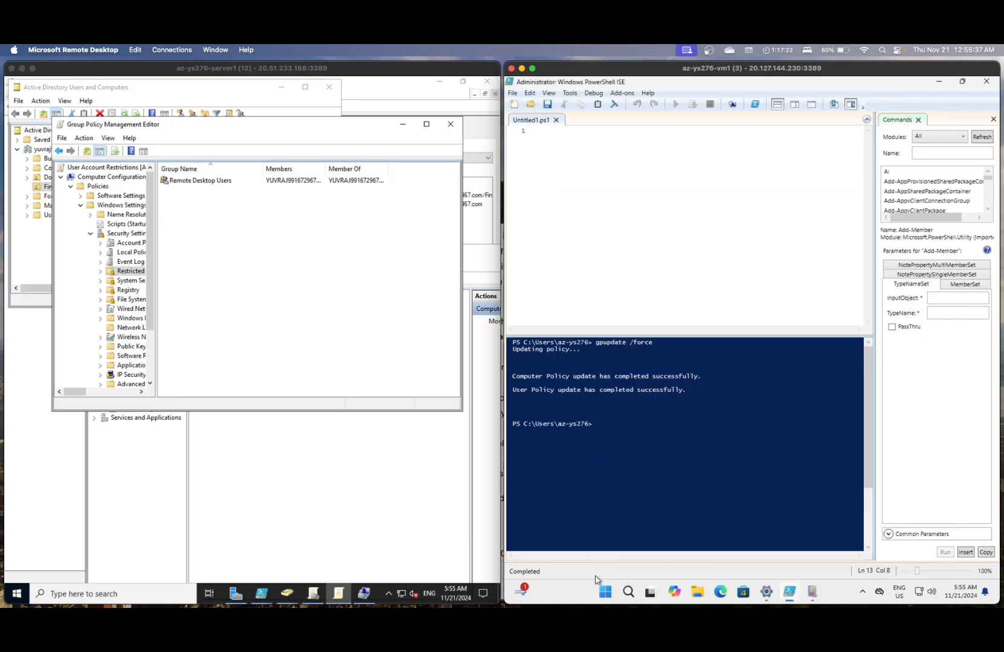
{"action": "left_click", "coordinate": [629, 592]}
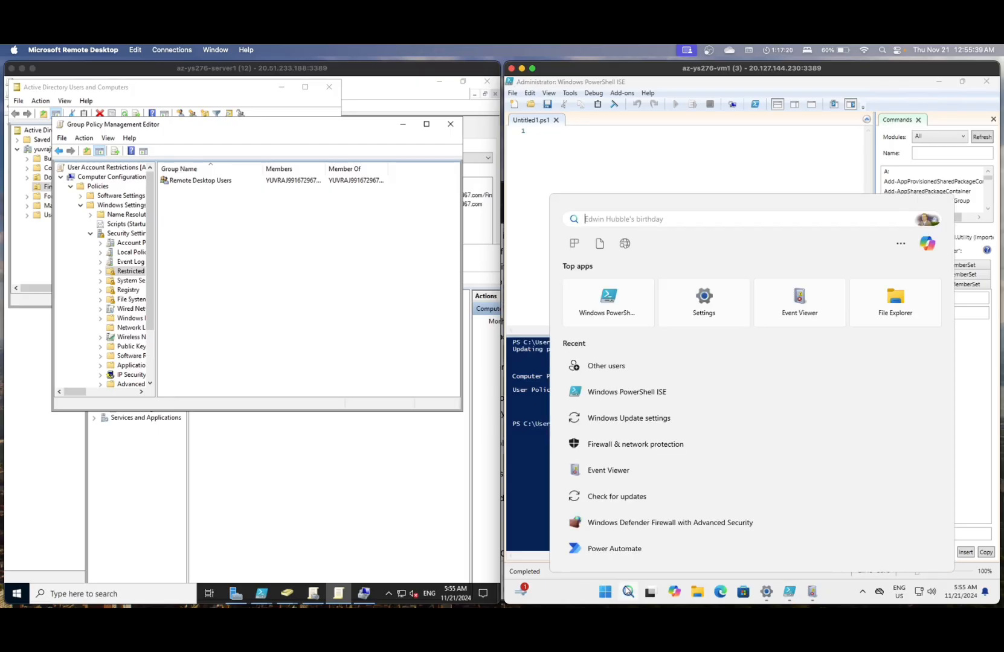
{"action": "type", "text": "compu"}
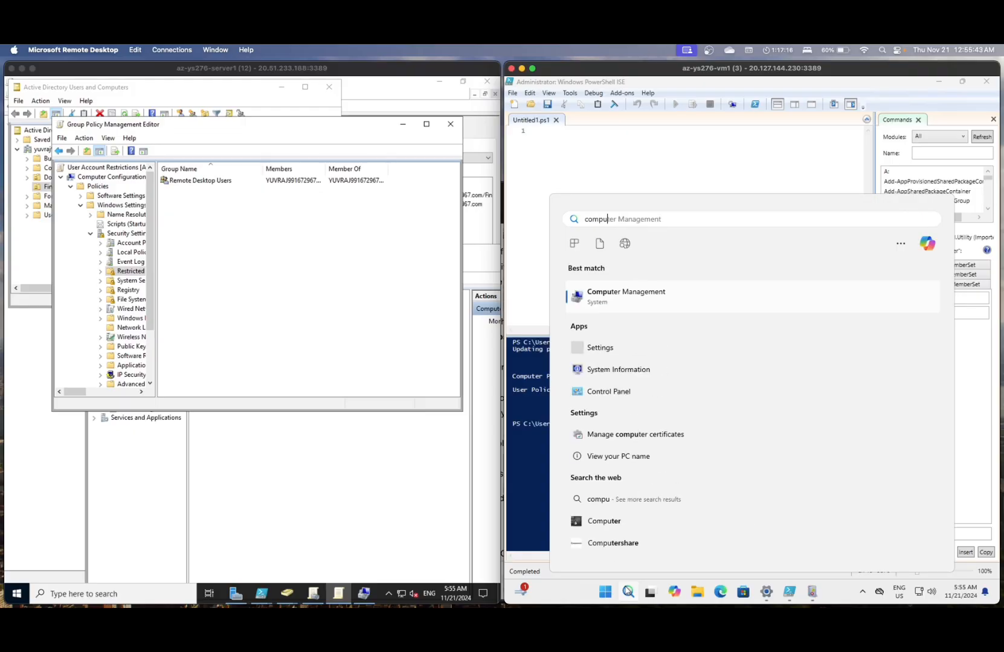
{"action": "key", "text": "Return"}
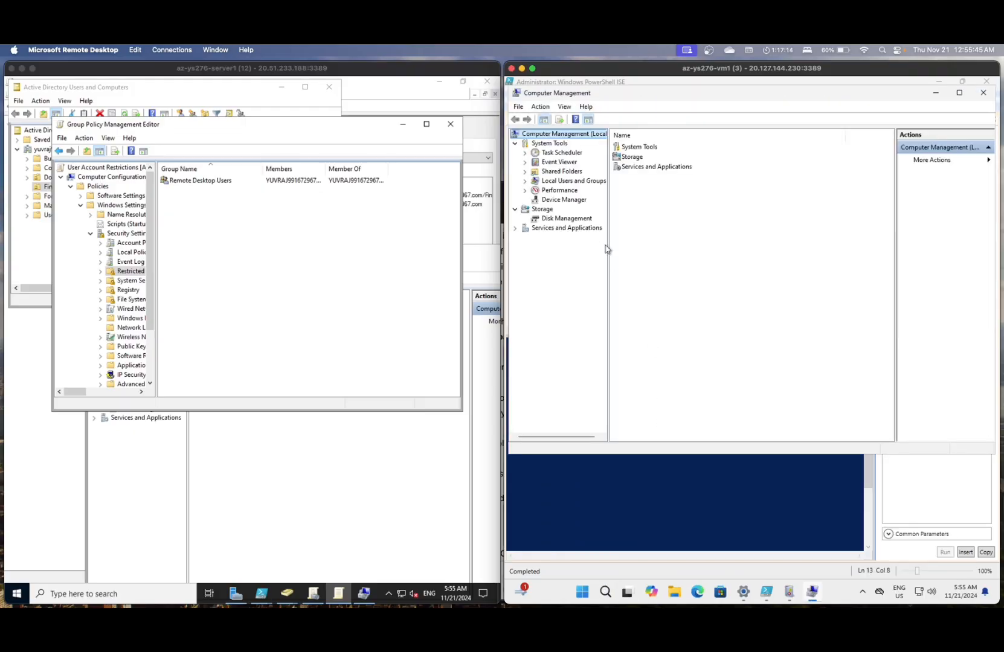
- Open Local Users and Groups > Groups and check Remote Desktop Users lists the domain testuser
{"action": "double_click", "coordinate": [557, 181]}
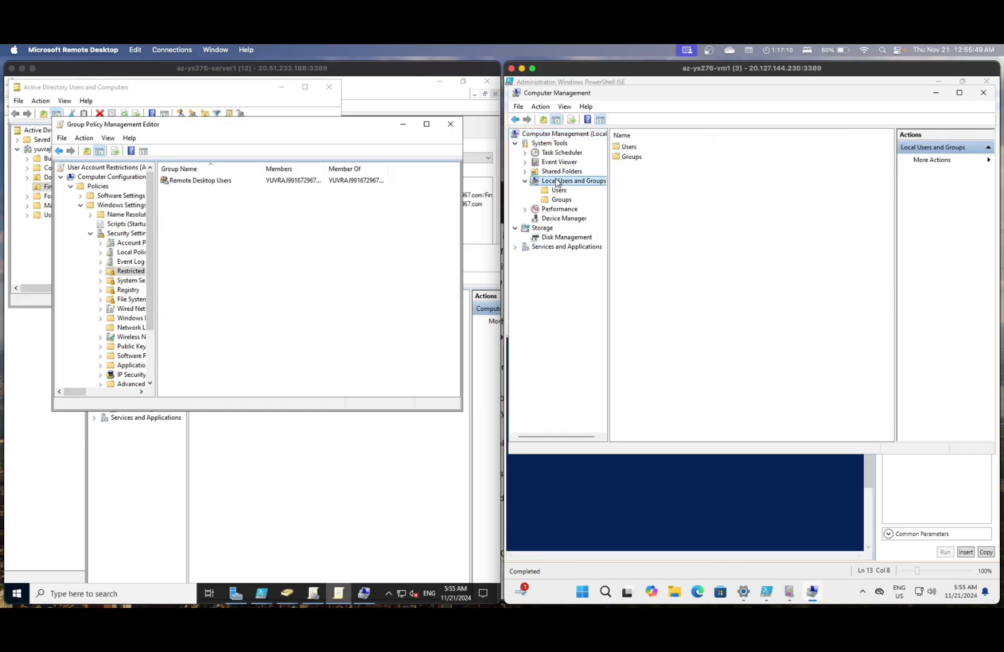
{"action": "double_click", "coordinate": [630, 147]}
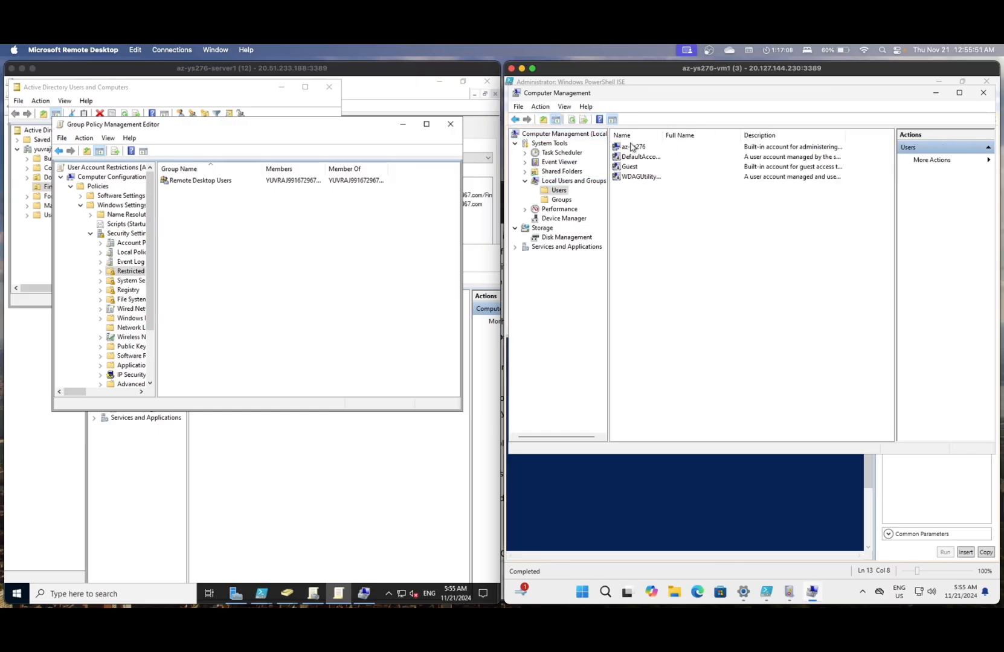
{"action": "left_click", "coordinate": [516, 120]}
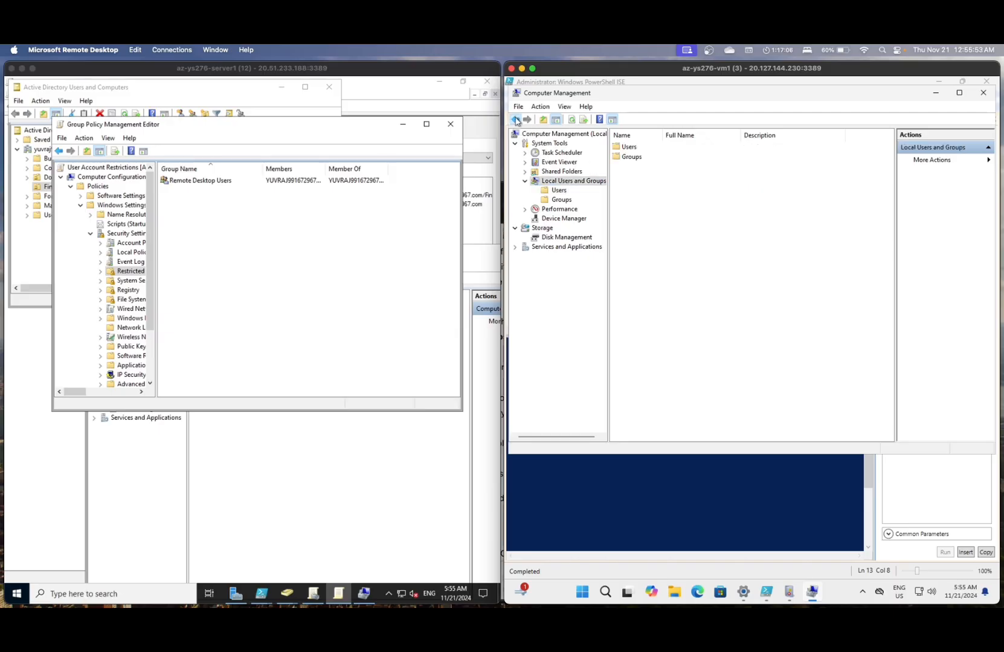
{"action": "double_click", "coordinate": [632, 157]}
{"action": "left_click", "coordinate": [636, 157]}
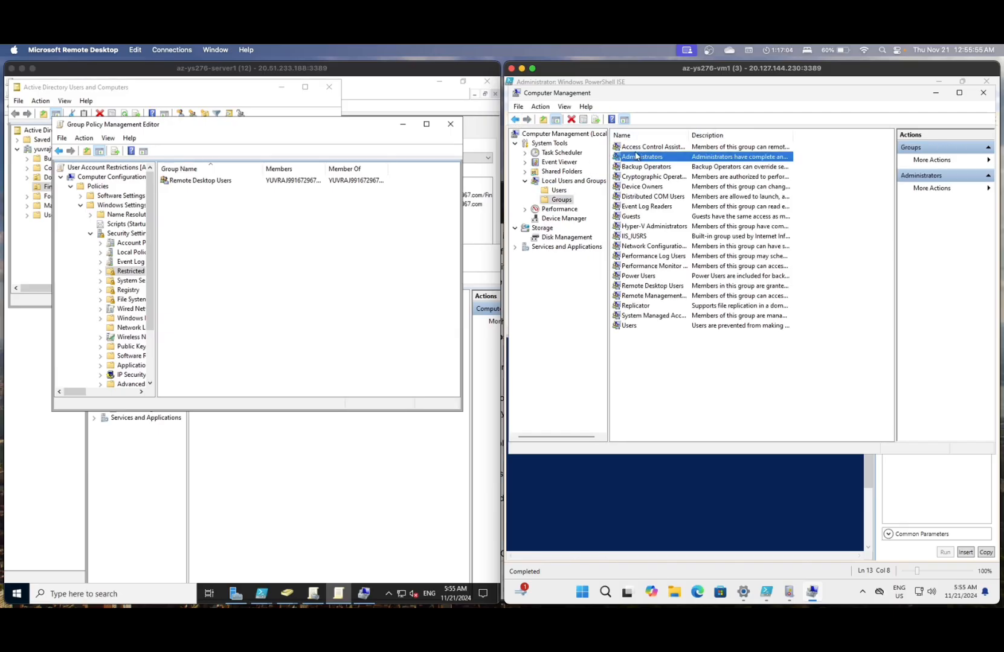
{"action": "left_click", "coordinate": [655, 287]}
{"action": "double_click", "coordinate": [655, 288]}
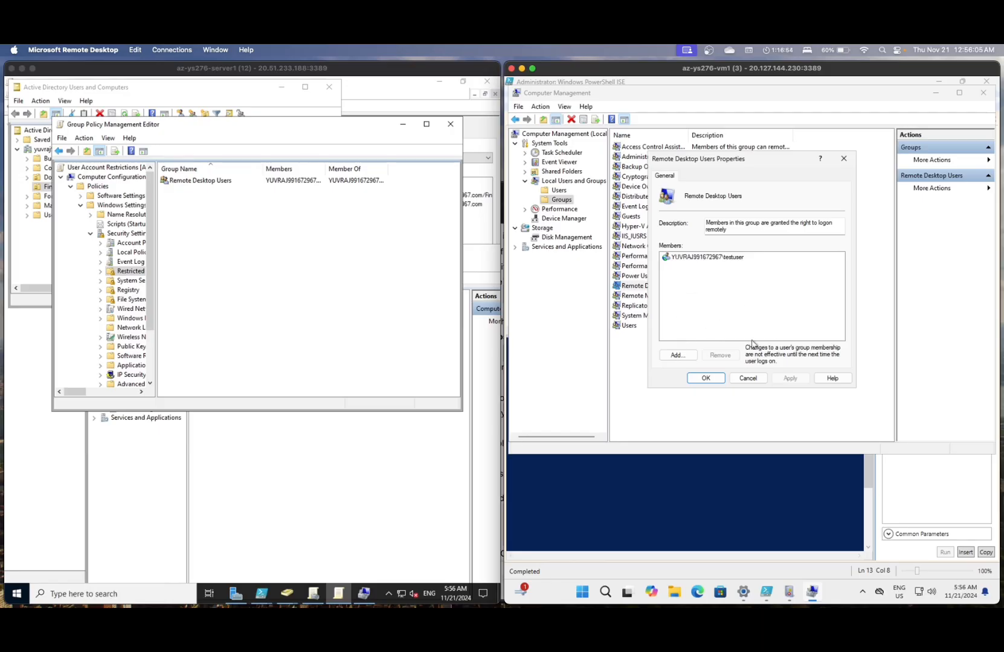
{"action": "left_click", "coordinate": [706, 378]}
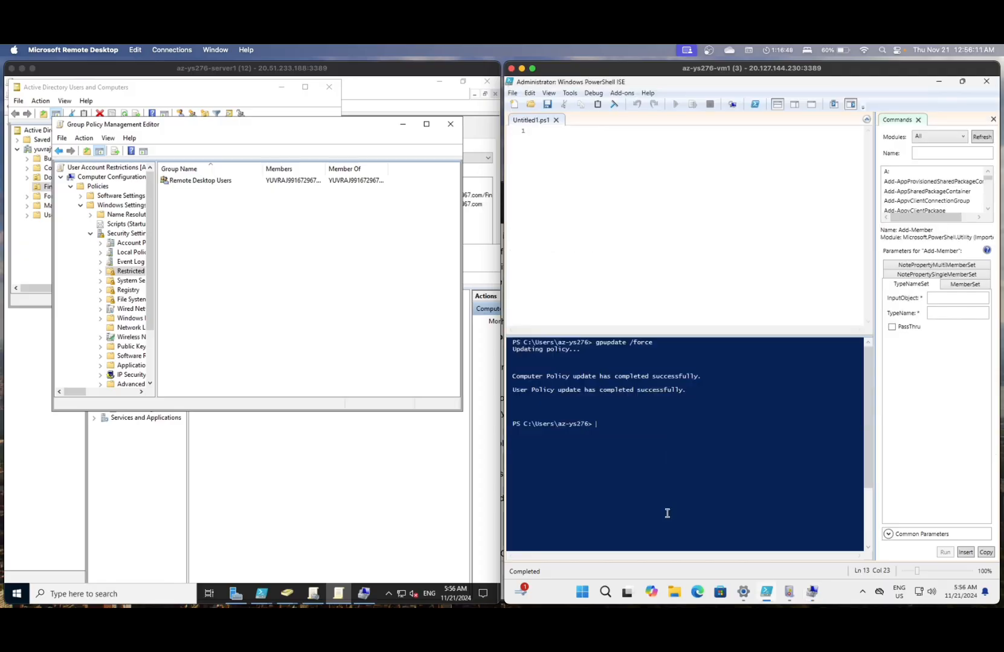
- Launch Event Viewer via 'even' and open the newest System log event, GroupPolicy 1502
{"action": "left_click", "coordinate": [667, 513]}
{"action": "left_click", "coordinate": [605, 591]}
{"action": "type", "text": "even"}
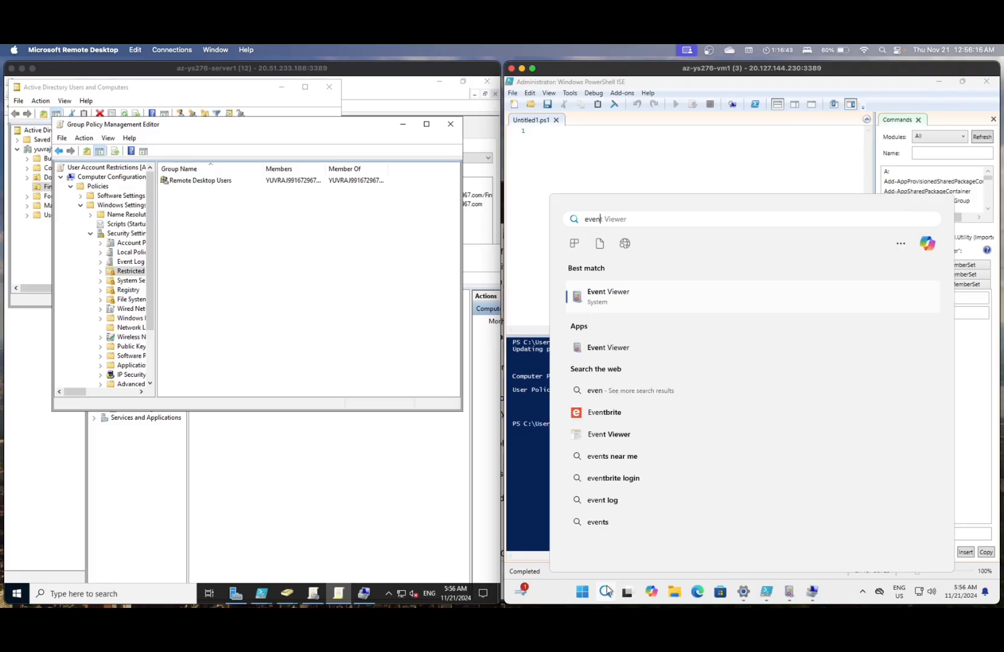
{"action": "key", "text": "Return"}
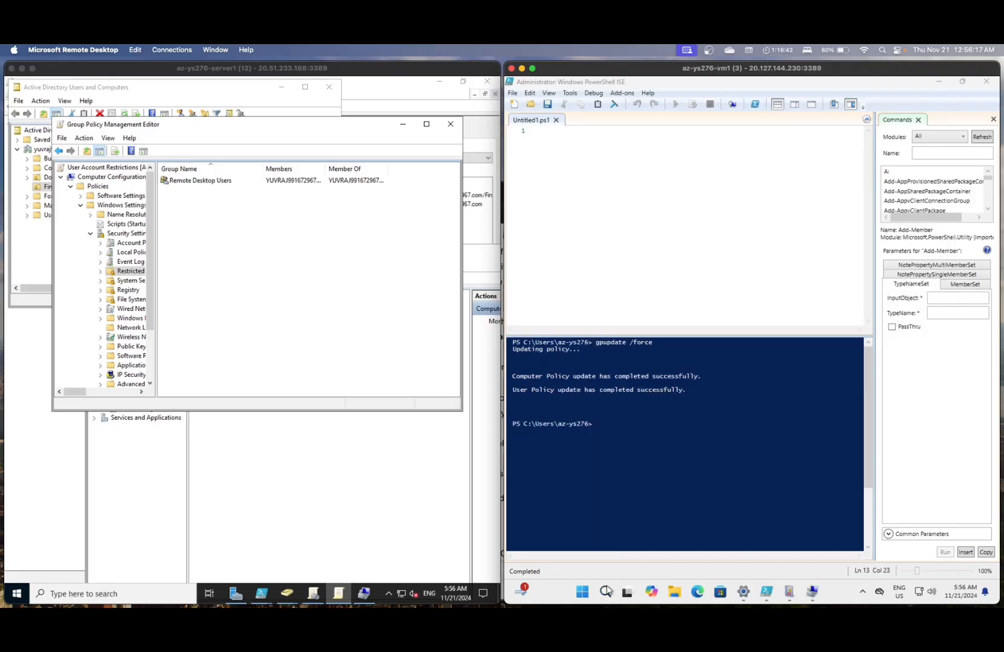
{"action": "double_click", "coordinate": [549, 297]}
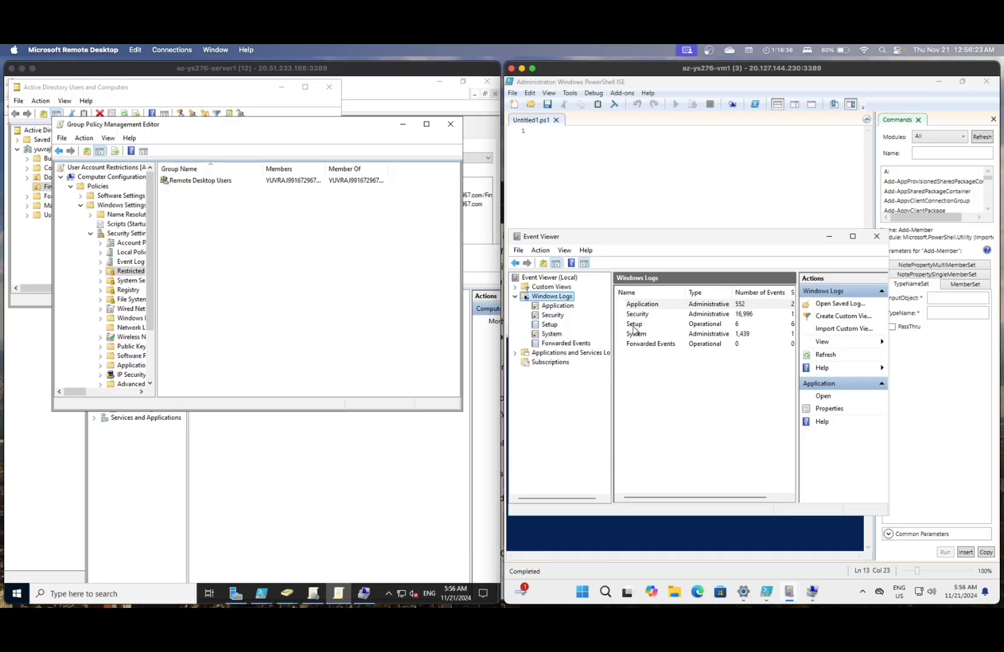
{"action": "left_click", "coordinate": [636, 335]}
{"action": "double_click", "coordinate": [637, 336]}
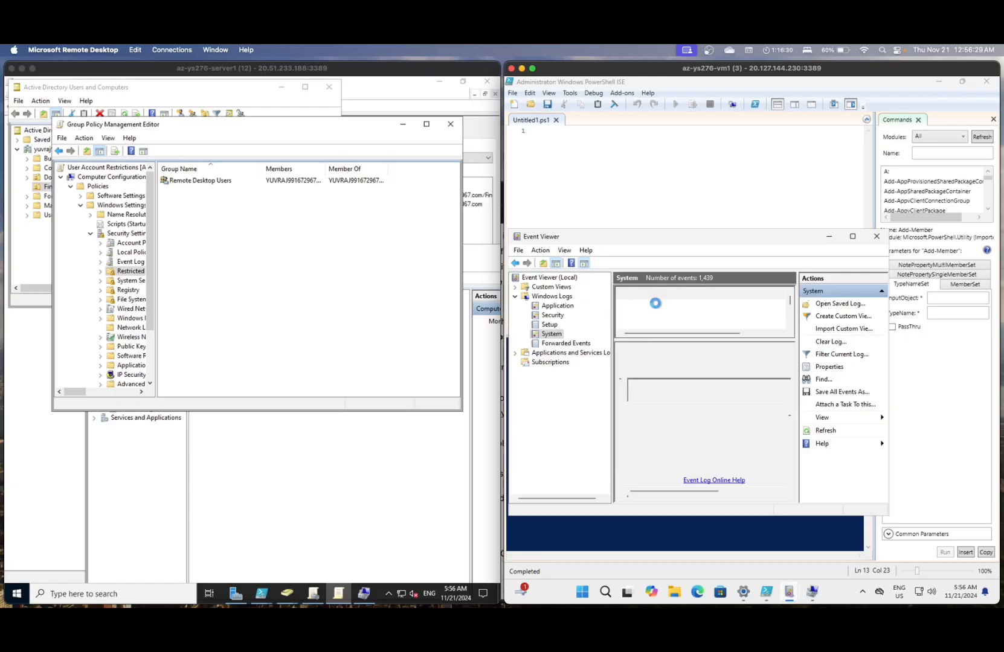
{"action": "left_click", "coordinate": [660, 305]}
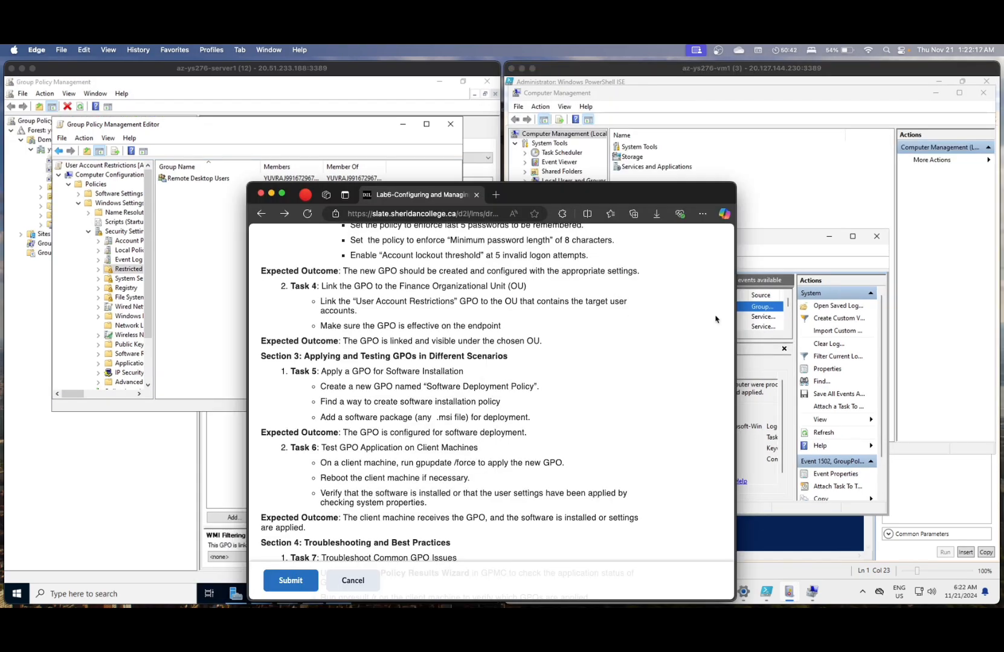
- Switch from the client's Event Viewer and lab page back to Group Policy Management's User Account Restrictions scope
{"action": "left_click", "coordinate": [776, 334]}
{"action": "left_click", "coordinate": [776, 334]}
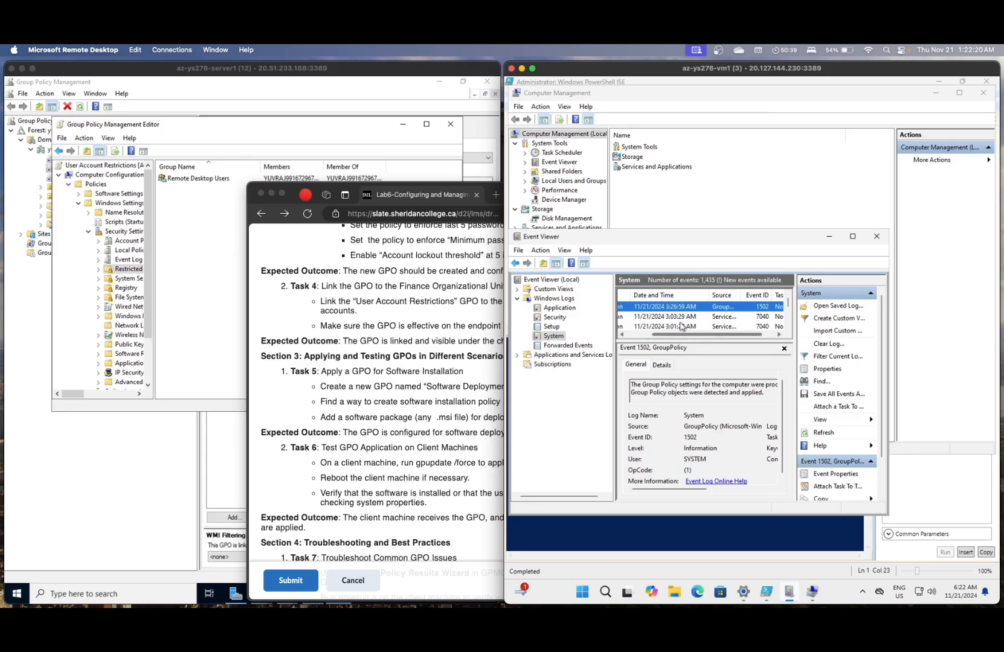
{"action": "scroll", "coordinate": [677, 319], "scroll_direction": "left", "scroll_amount": 1}
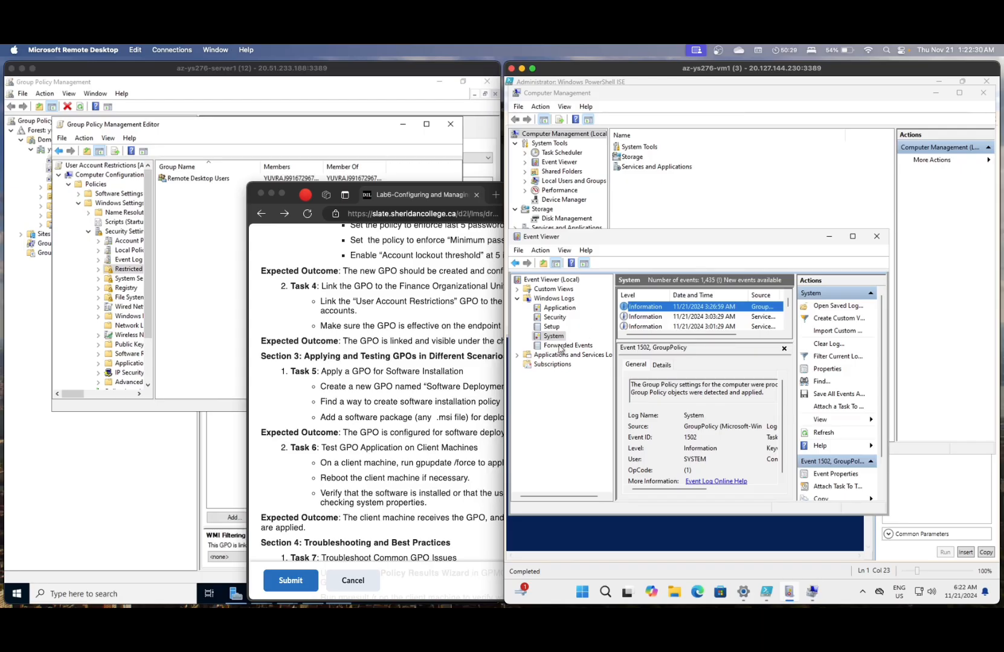
{"action": "left_click", "coordinate": [385, 342]}
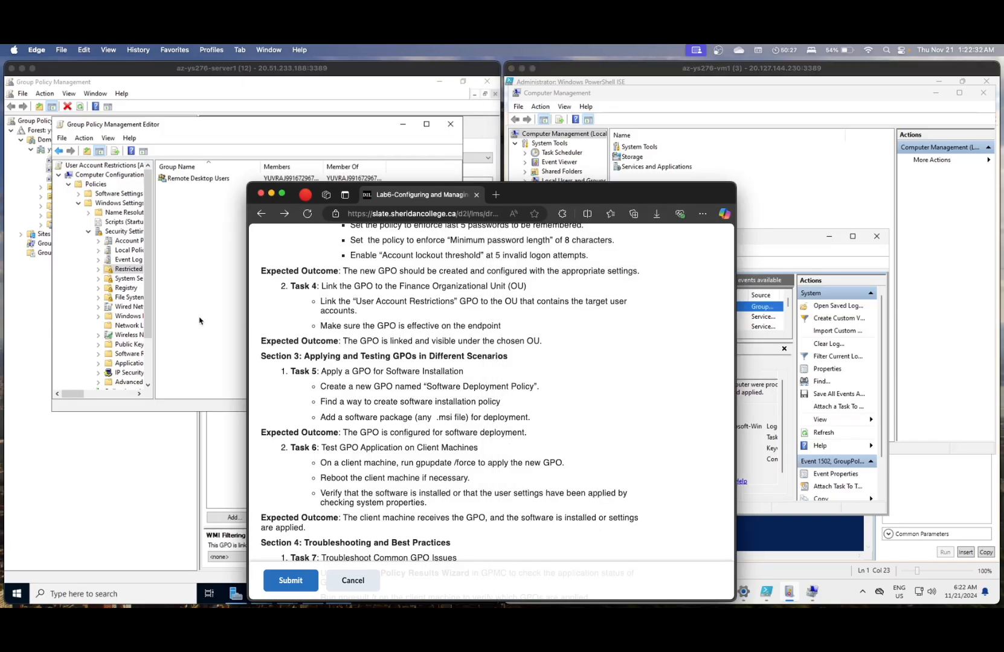
{"action": "left_click", "coordinate": [185, 305]}
{"action": "left_click", "coordinate": [161, 447]}
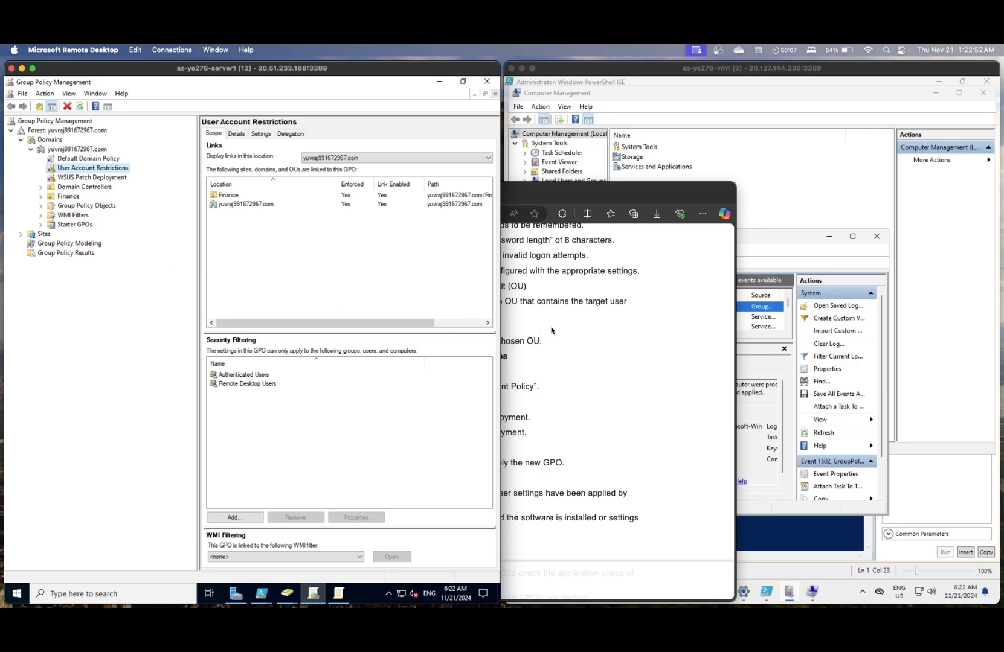
- Run gpupdate /force again in the client's PowerShell ISE
{"action": "left_click", "coordinate": [819, 525]}
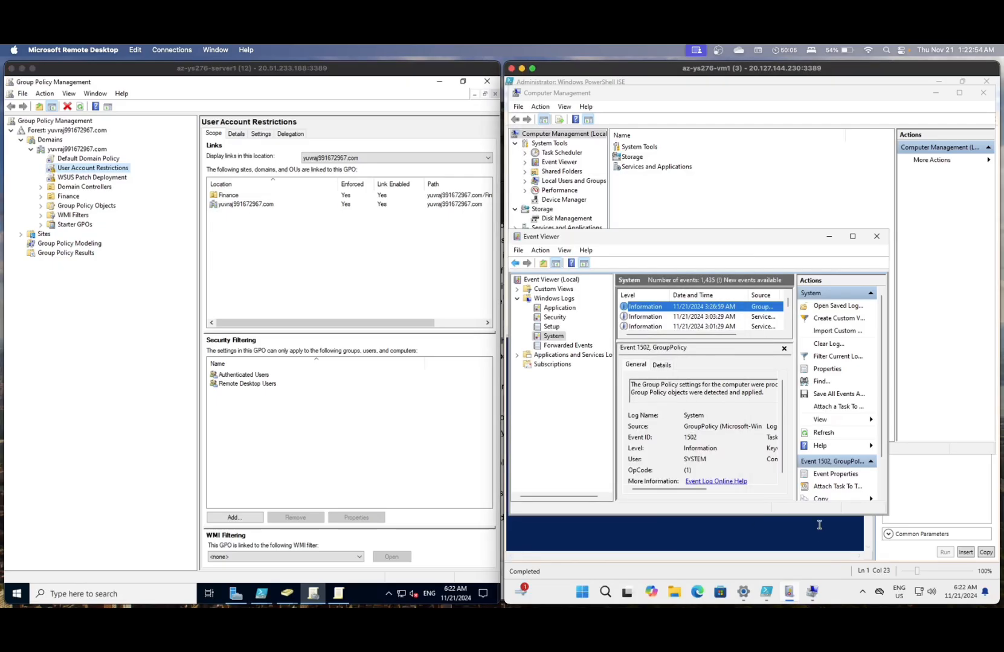
{"action": "type", "text": "gpupdate /force"}
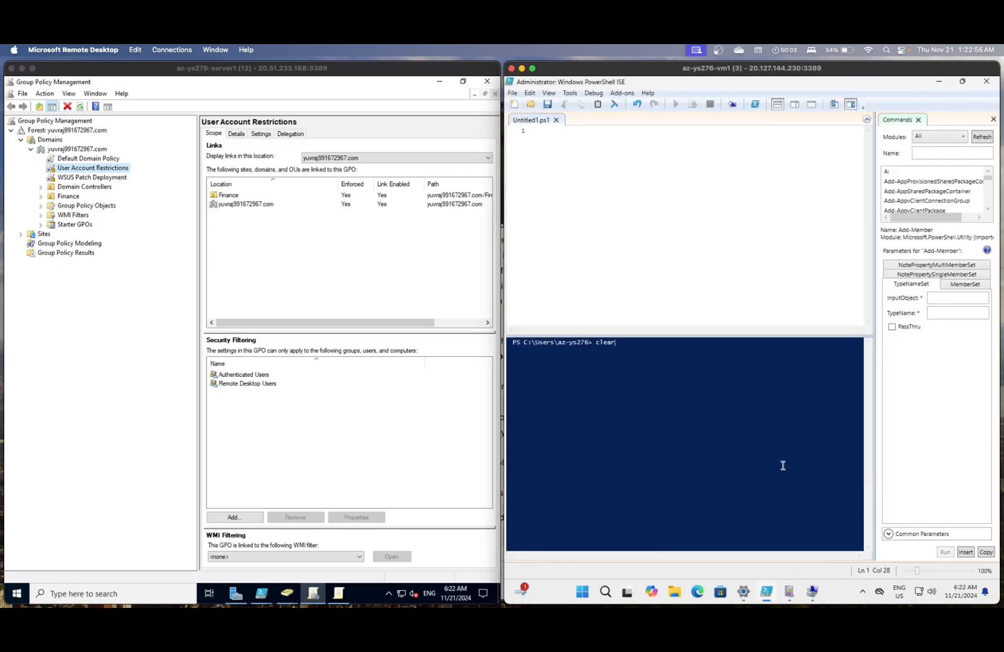
{"action": "key", "text": "Return"}
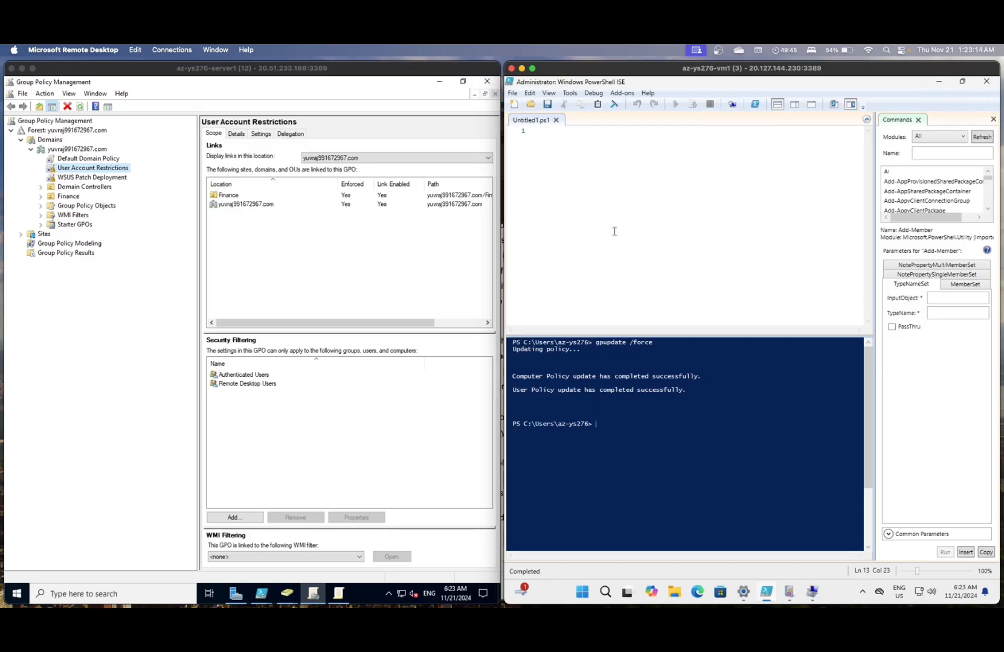
- Launch Microsoft Remote Desktop via search 'rem' and bring the server session window forward
{"action": "left_click", "coordinate": [886, 51]}
{"action": "type", "text": "rem"}
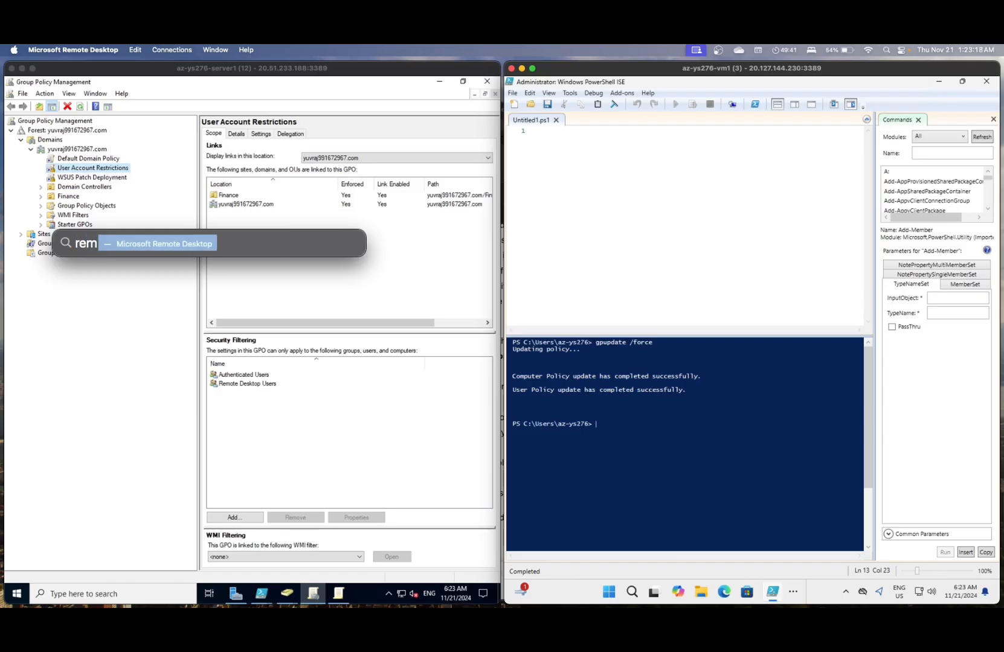
{"action": "key", "text": "Return"}
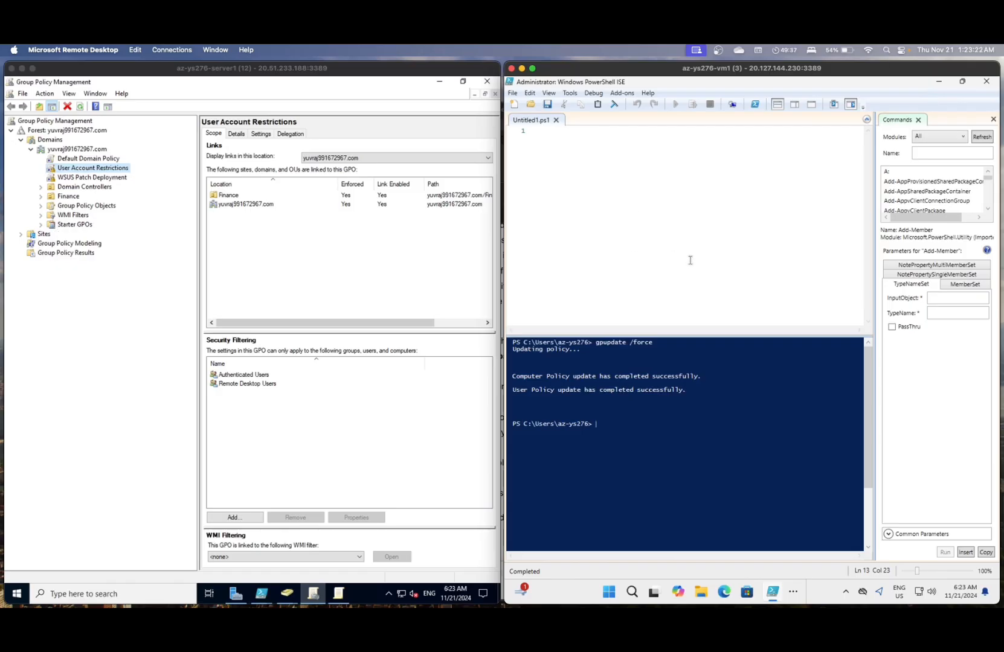
{"action": "mouse_move", "coordinate": [767, 603]}
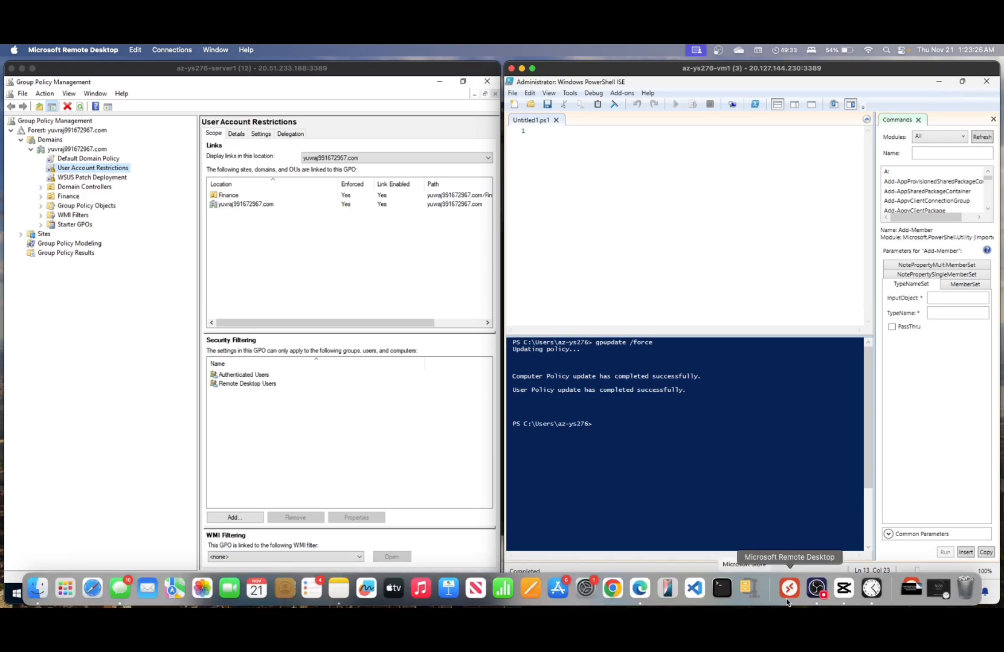
{"action": "left_click", "coordinate": [167, 59]}
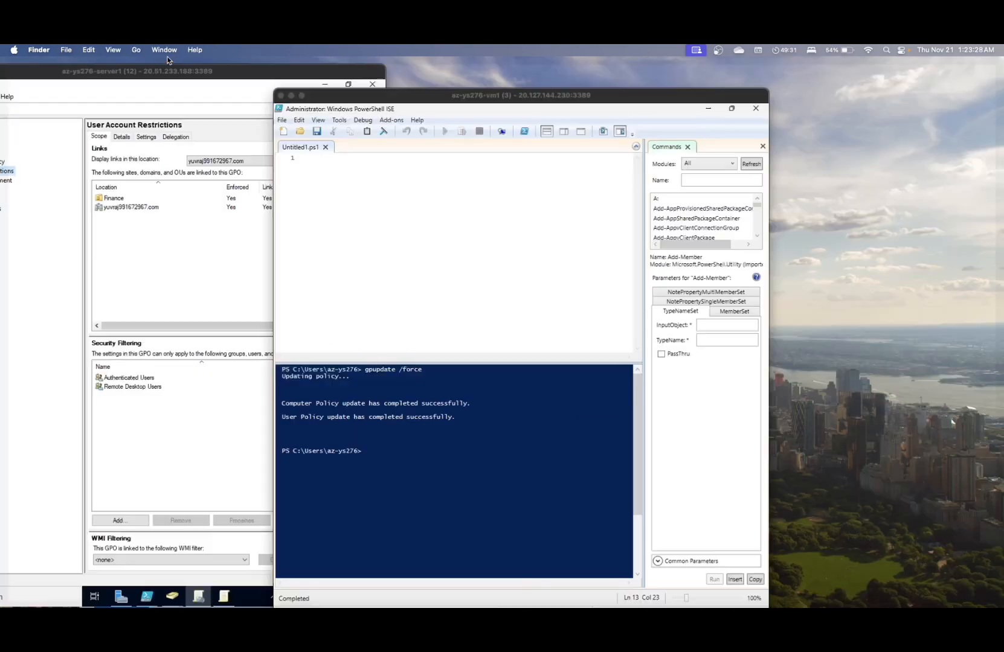
{"action": "left_click", "coordinate": [1, 228]}
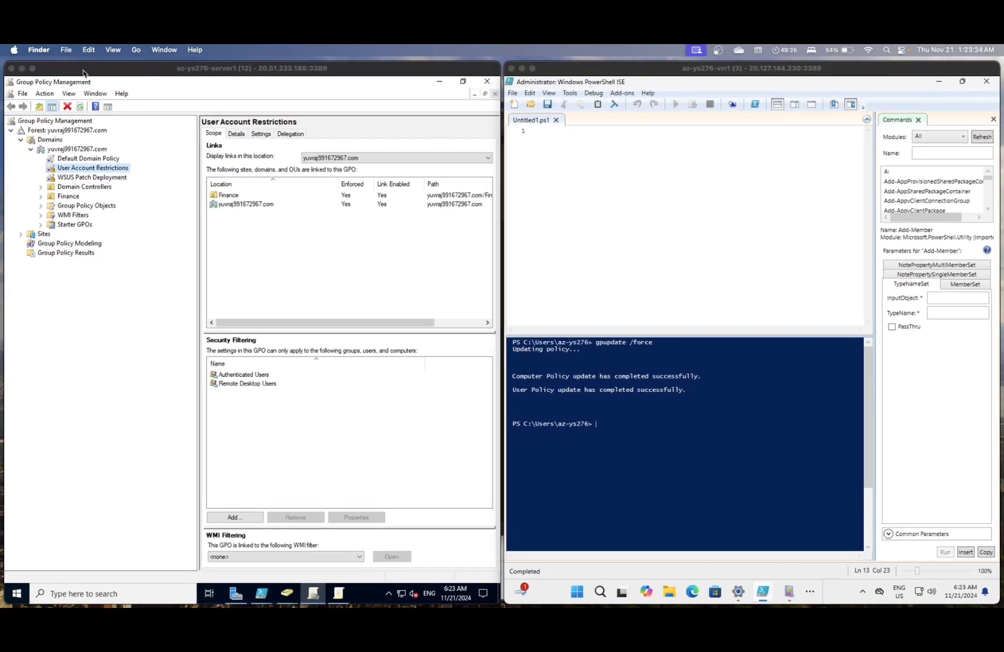
{"action": "left_click", "coordinate": [95, 94]}
- Look through the menus for the saved PC connections list, then show all open windows
{"action": "left_click", "coordinate": [164, 52]}
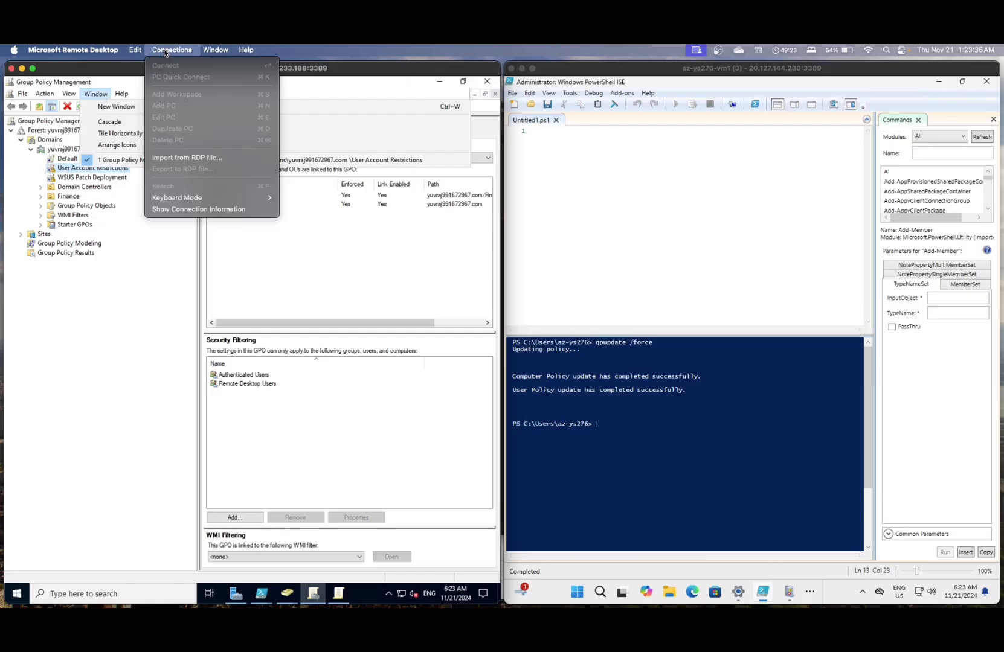
{"action": "mouse_move", "coordinate": [110, 51]}
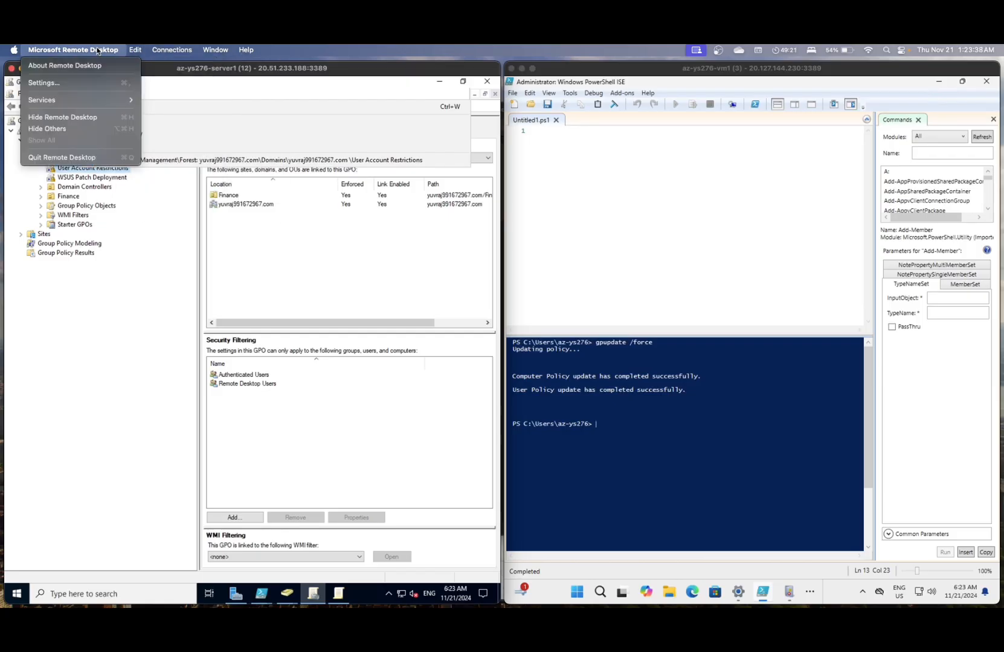
{"action": "left_click", "coordinate": [170, 49]}
{"action": "left_click", "coordinate": [170, 49]}
{"action": "left_click", "coordinate": [170, 49]}
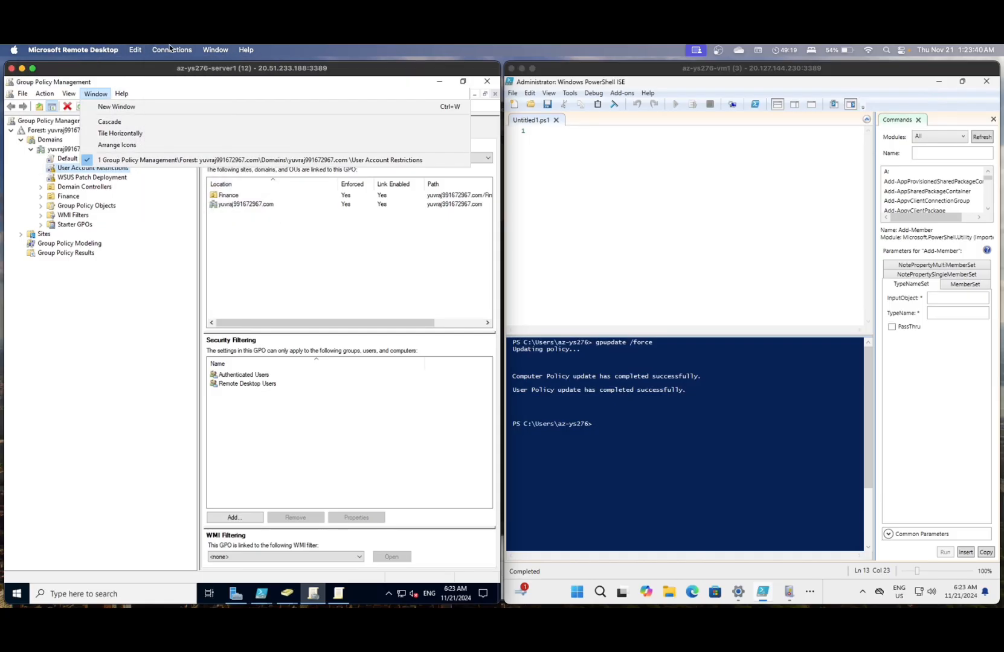
{"action": "left_click", "coordinate": [633, 185]}
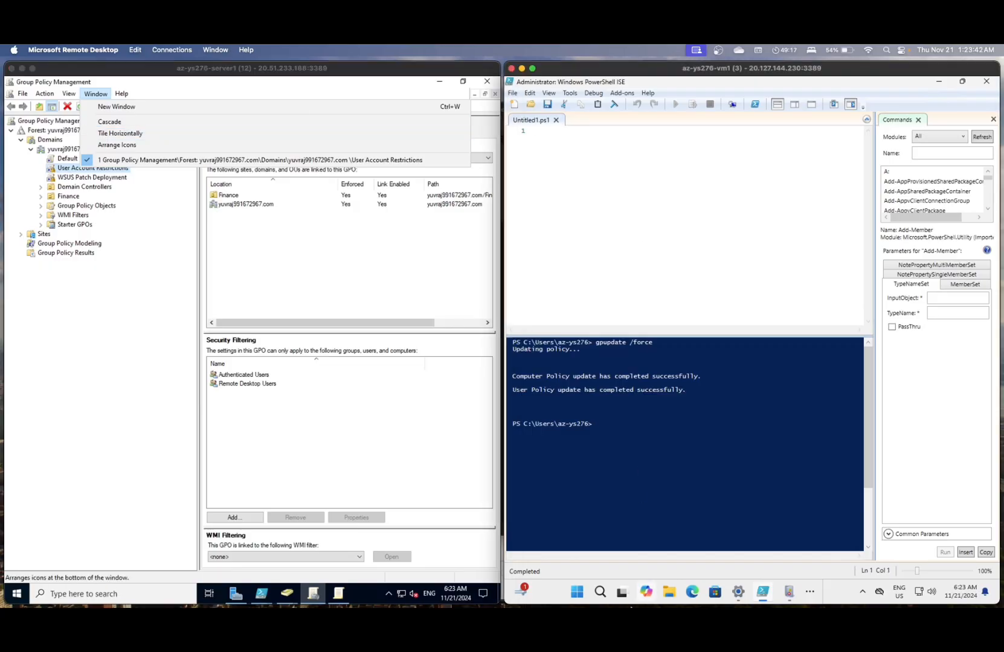
{"action": "mouse_move", "coordinate": [668, 604]}
{"action": "key", "text": "ctrl+Up"}
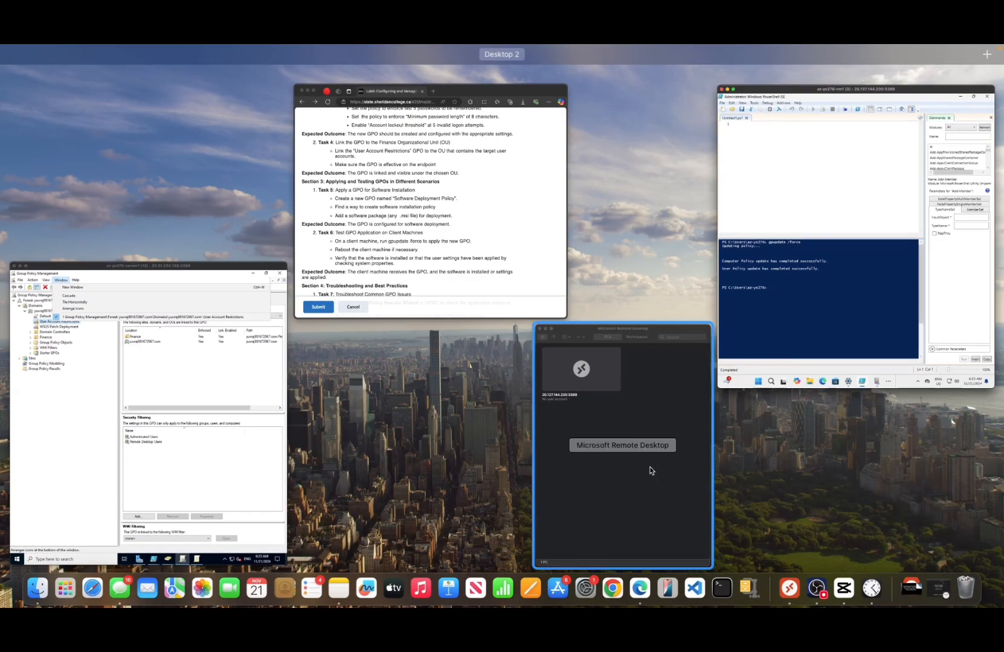
- Bring the Remote Desktop PC list forward and connect to the saved 20.127.144.230 client PC
{"action": "left_click", "coordinate": [651, 471]}
{"action": "left_click", "coordinate": [702, 302]}
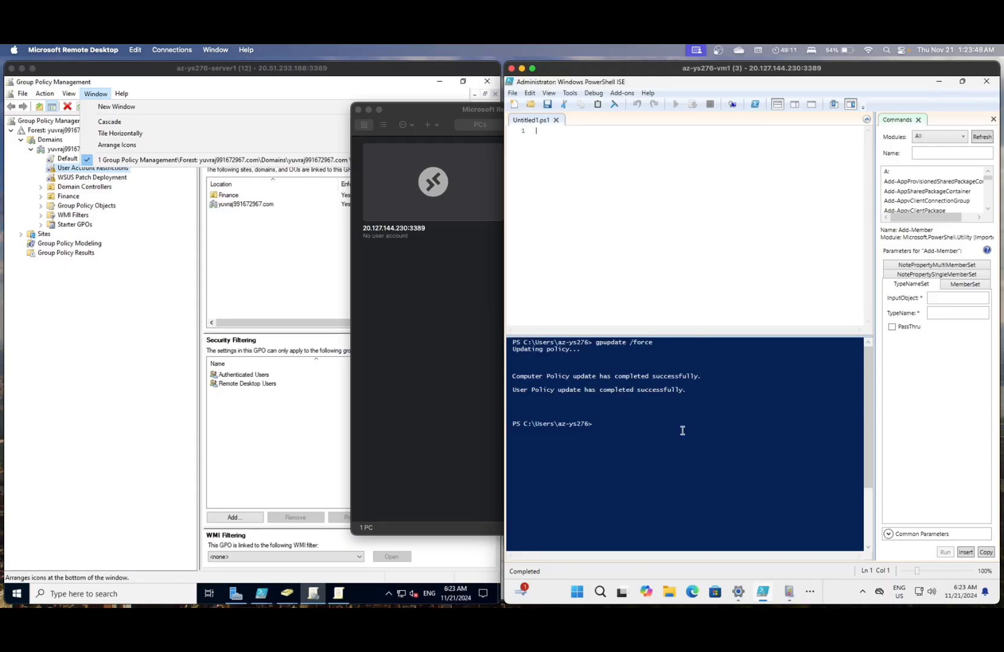
{"action": "left_click", "coordinate": [409, 387]}
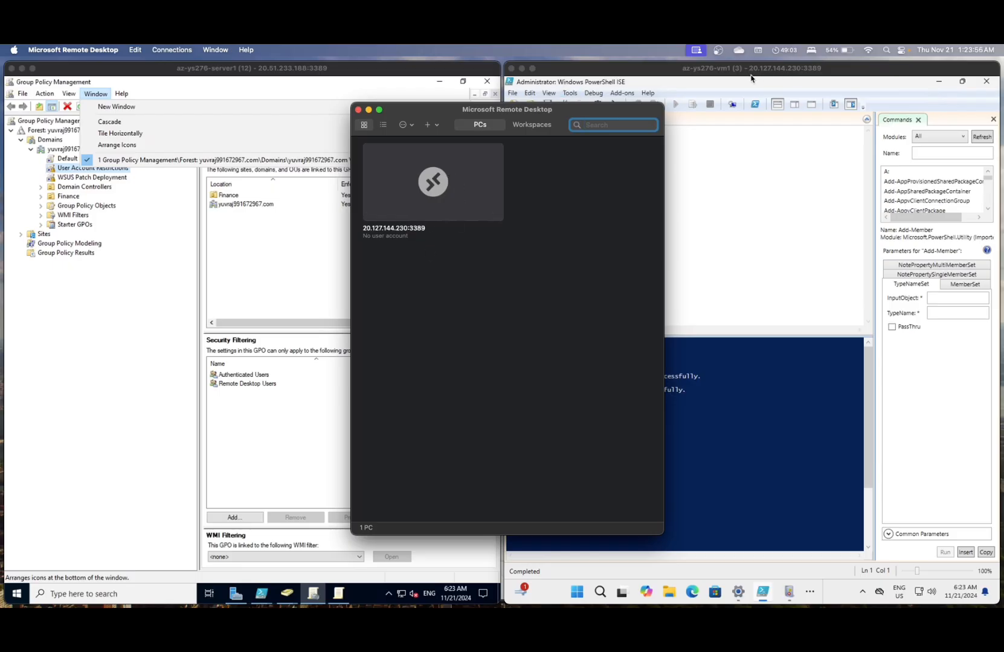
{"action": "left_click", "coordinate": [457, 180]}
{"action": "right_click", "coordinate": [458, 180]}
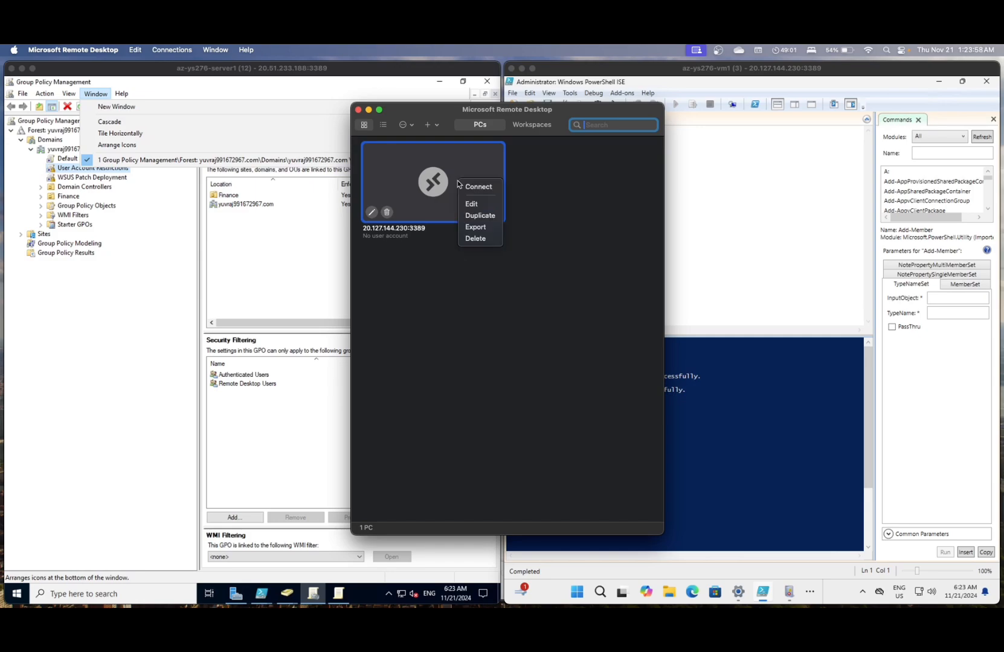
{"action": "left_click", "coordinate": [478, 187]}
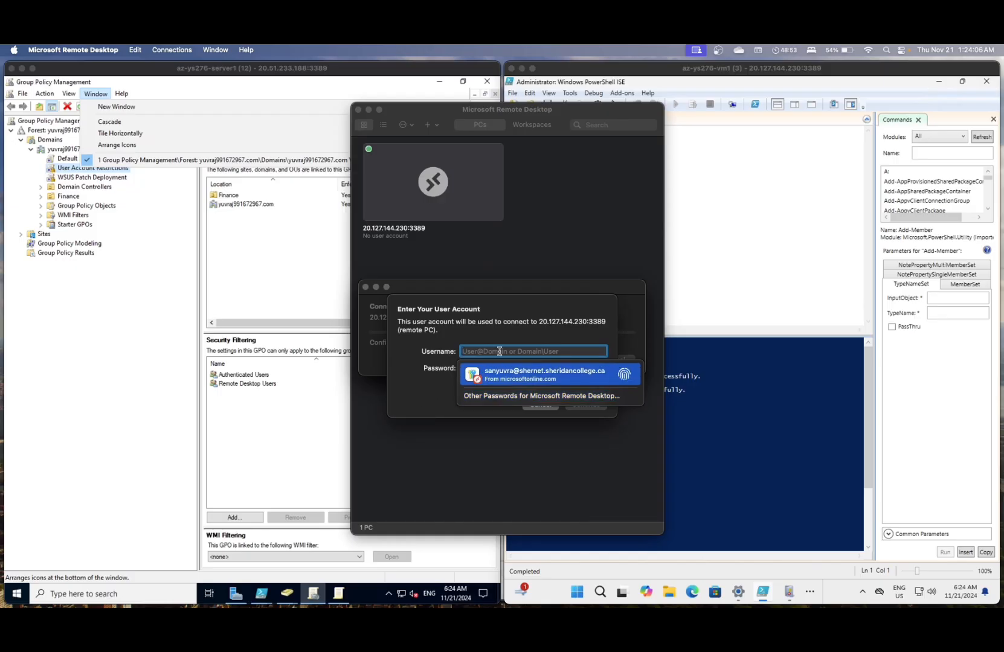
- Enter the test user's name and password and accept the unverified certificate
{"action": "type", "text": "testuser"}
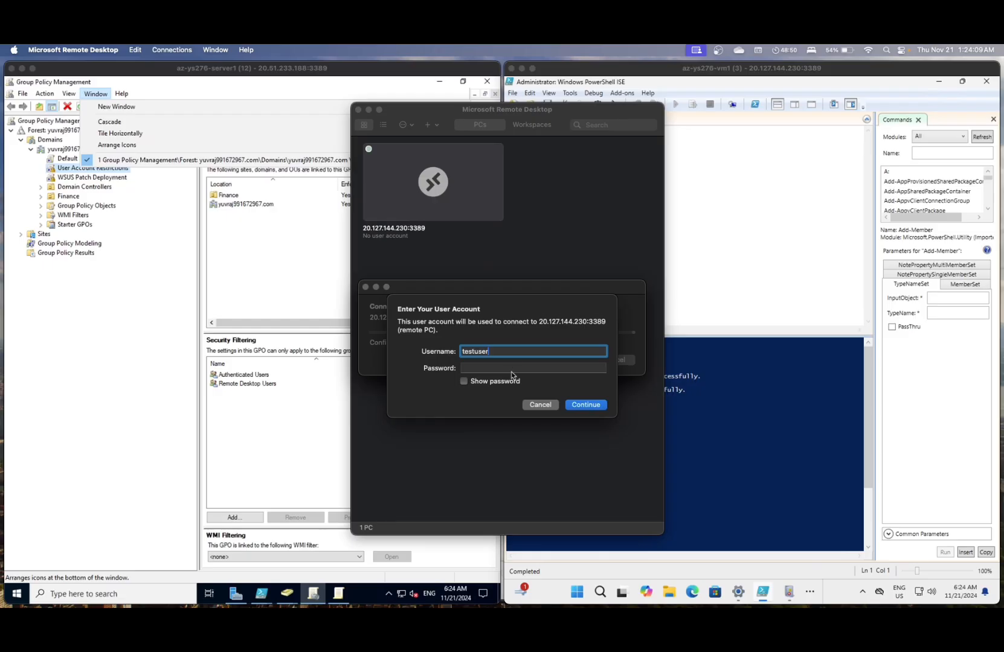
{"action": "left_click", "coordinate": [507, 367]}
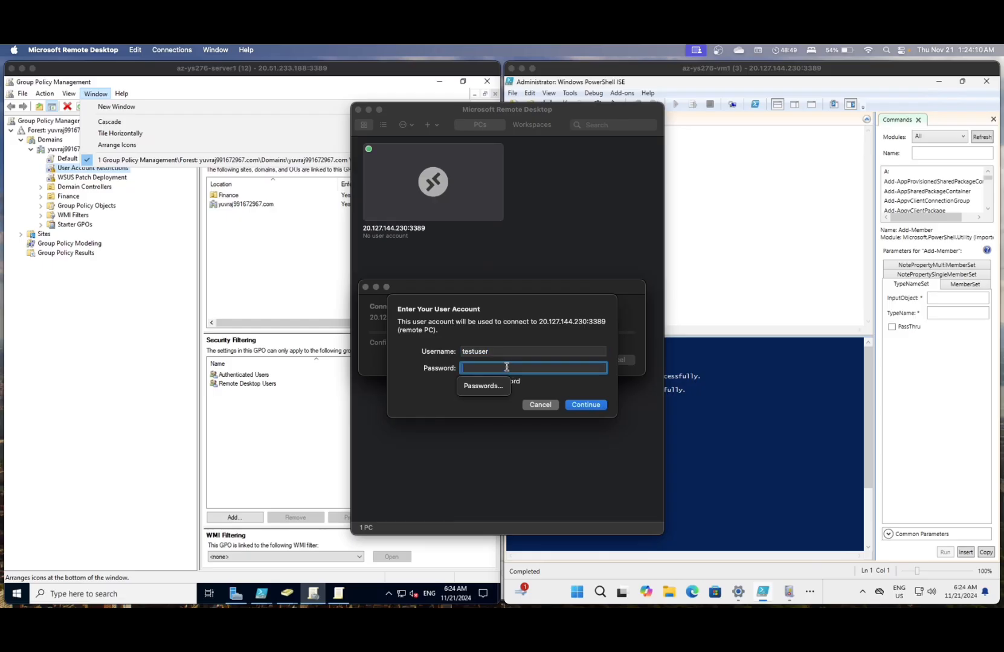
{"action": "type", "text": "••••••••••••••••••••"}
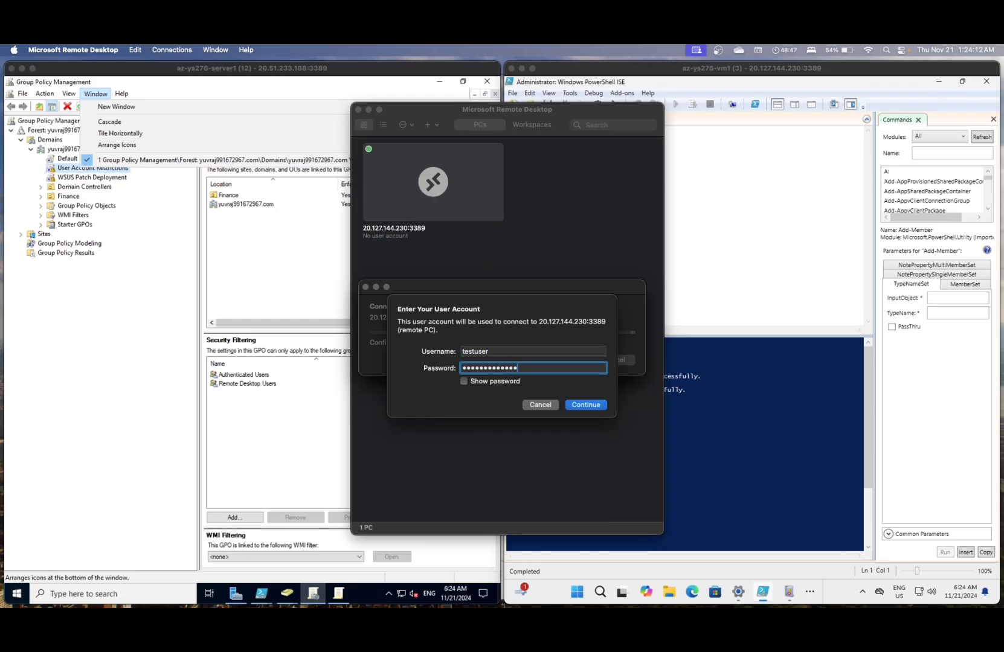
{"action": "left_click", "coordinate": [582, 403]}
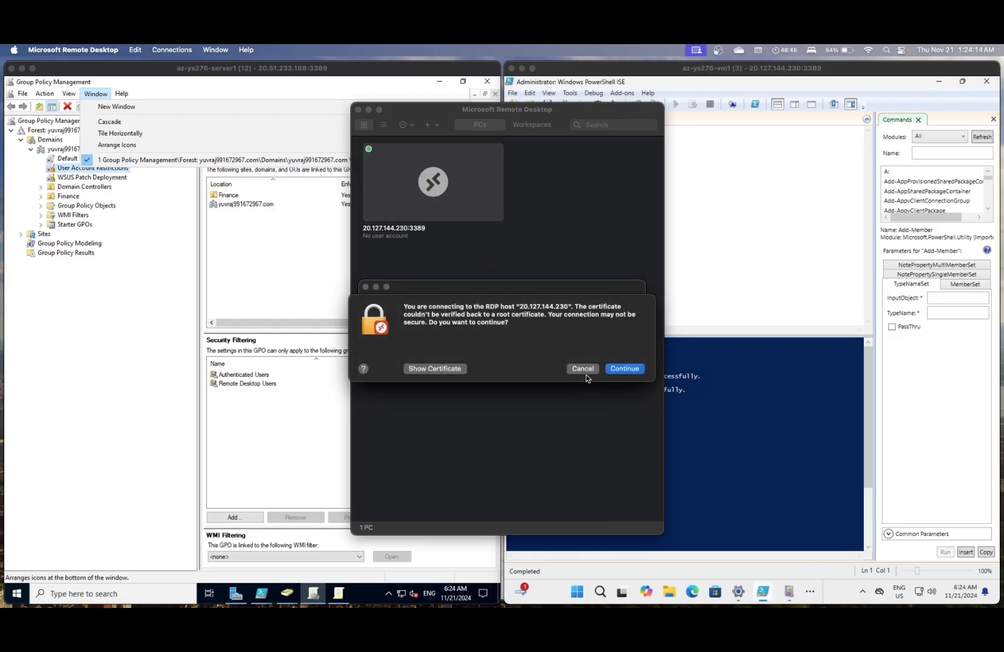
{"action": "left_click", "coordinate": [621, 372]}
- Retry the sign-in with different passwords until the account lockout error appears
{"action": "type", "text": "•••••••••••"}
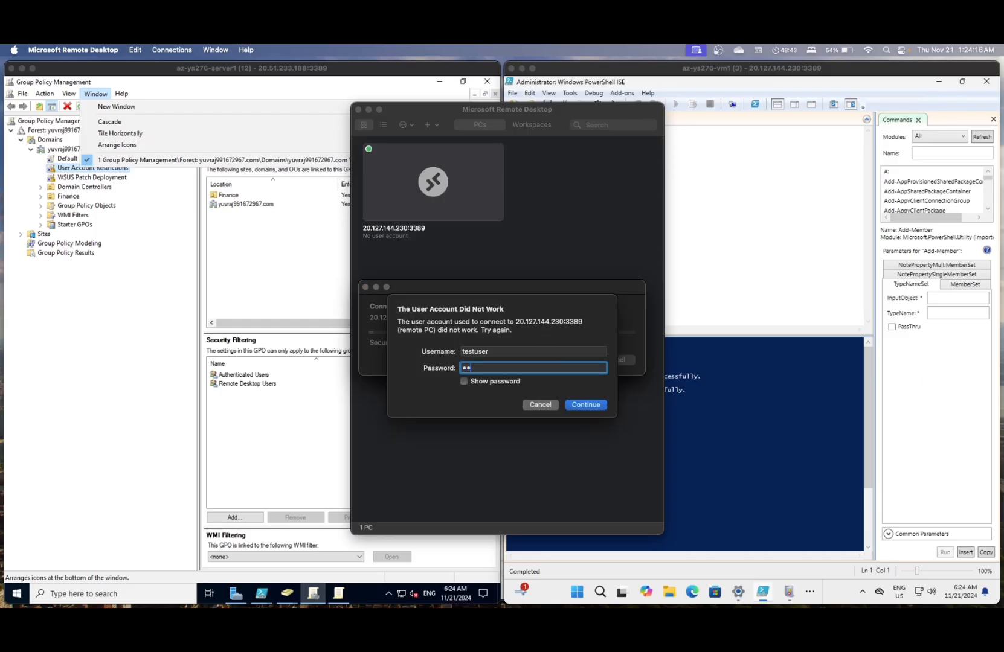
{"action": "type", "text": "•••••••••"}
{"action": "left_click", "coordinate": [585, 405]}
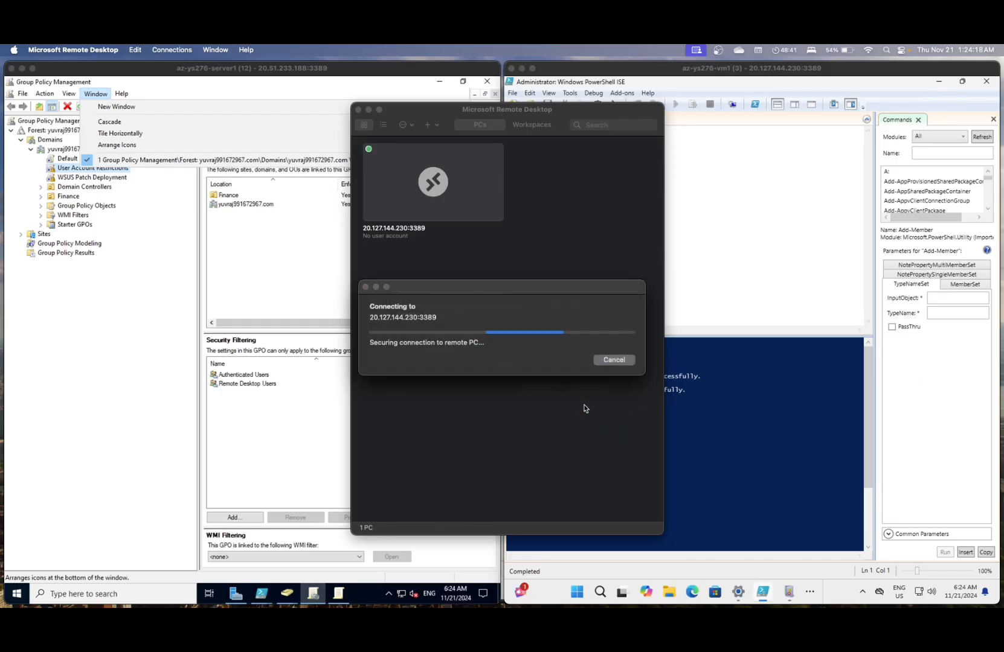
{"action": "type", "text": "••••••••••••••"}
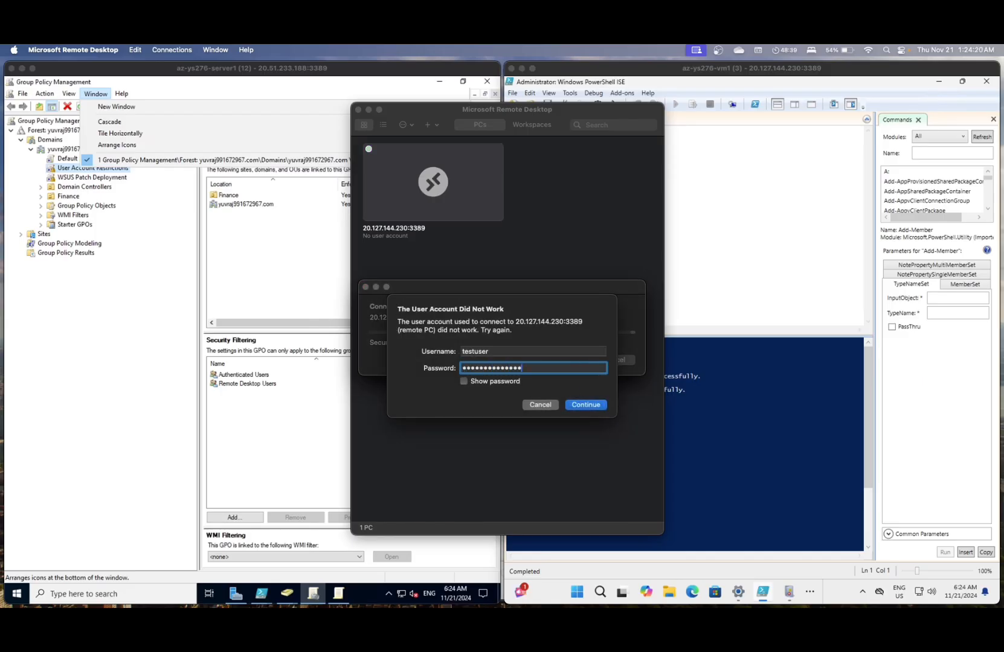
{"action": "left_click", "coordinate": [586, 404]}
{"action": "type", "text": "•••••••••••••••"}
{"action": "left_click", "coordinate": [585, 405]}
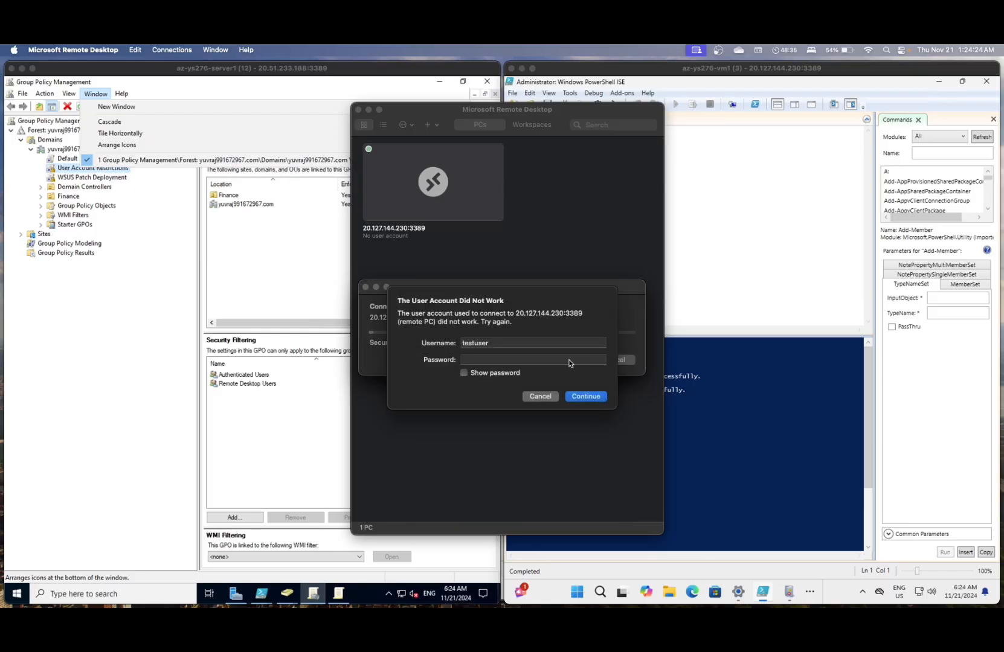
{"action": "type", "text": "•••••••••••••••••"}
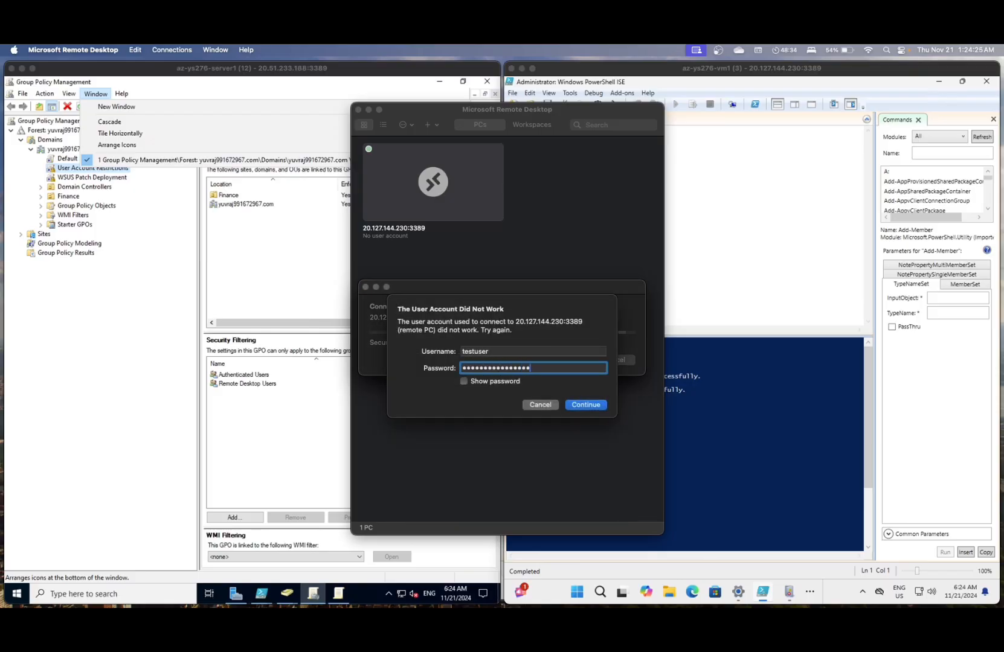
{"action": "left_click", "coordinate": [588, 405]}
{"action": "type", "text": "•••••••••••••••"}
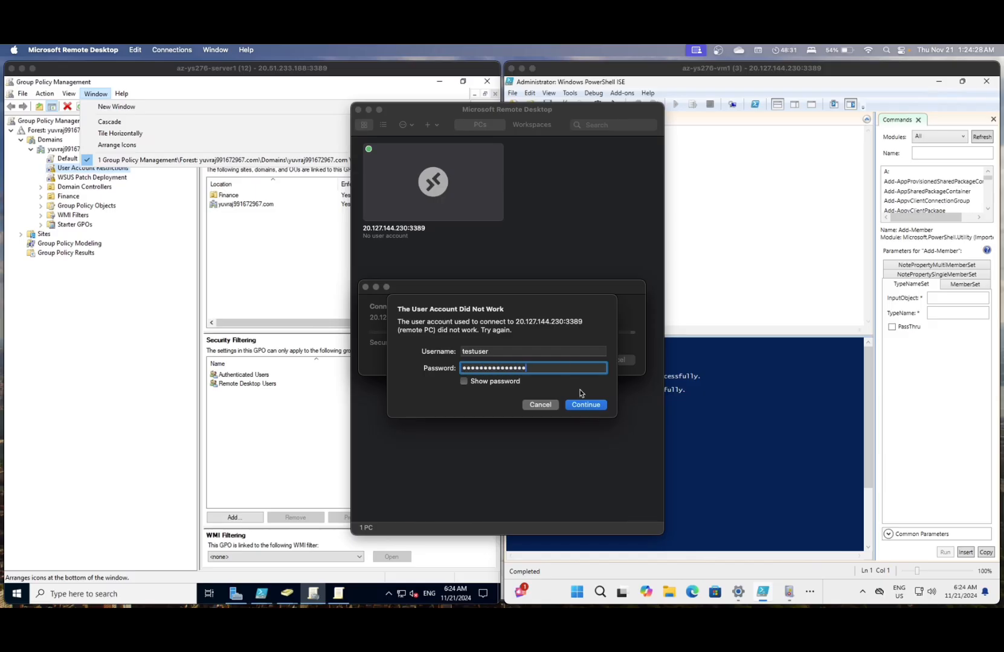
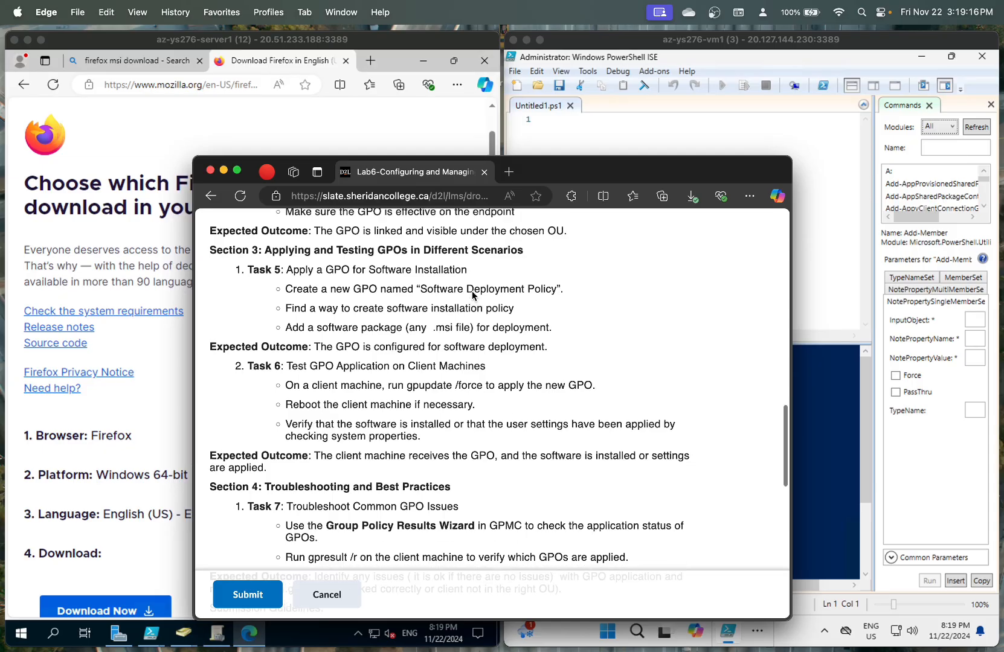
- Read through the Section 3 heading and Task 5 in the lab instructions
{"action": "scroll", "coordinate": [471, 293], "scroll_direction": "up", "scroll_amount": 3}
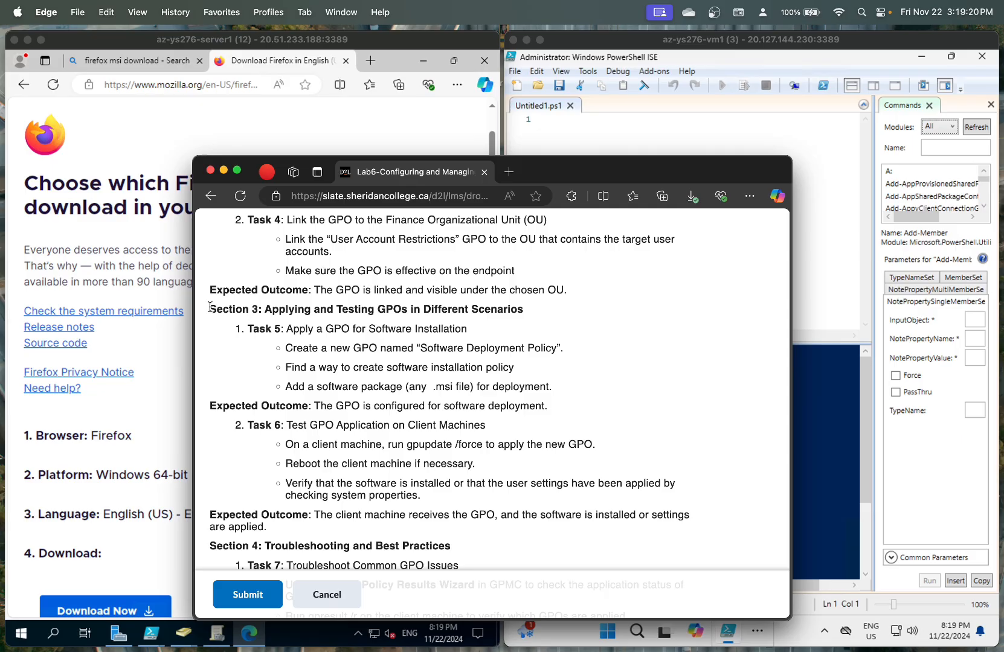
{"action": "left_click_drag", "start_coordinate": [209, 308], "coordinate": [532, 315]}
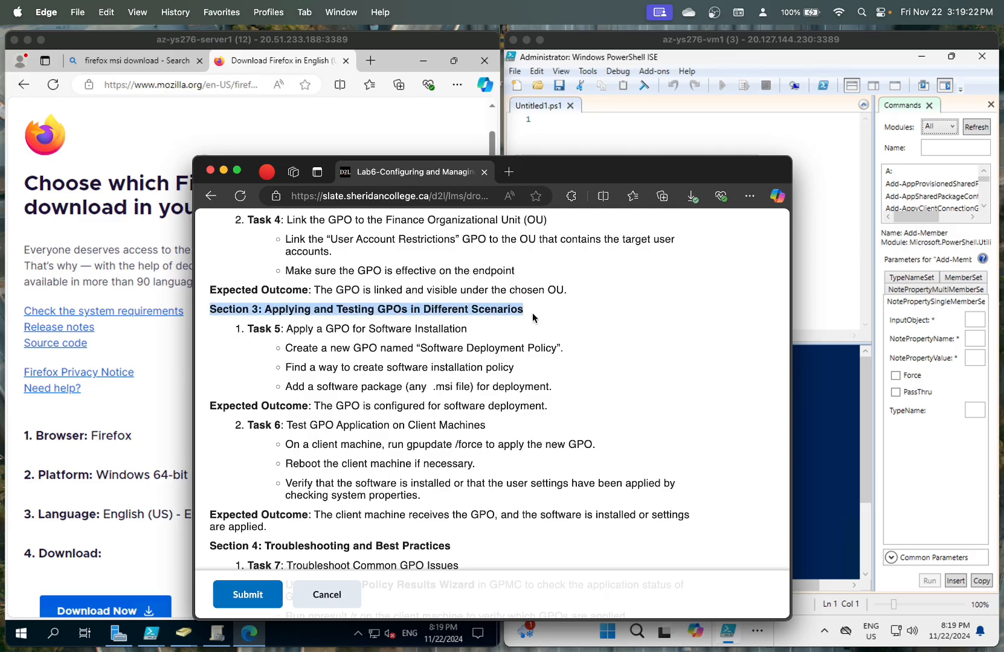
{"action": "left_click", "coordinate": [328, 352]}
{"action": "scroll", "coordinate": [320, 345], "scroll_direction": "down", "scroll_amount": 1}
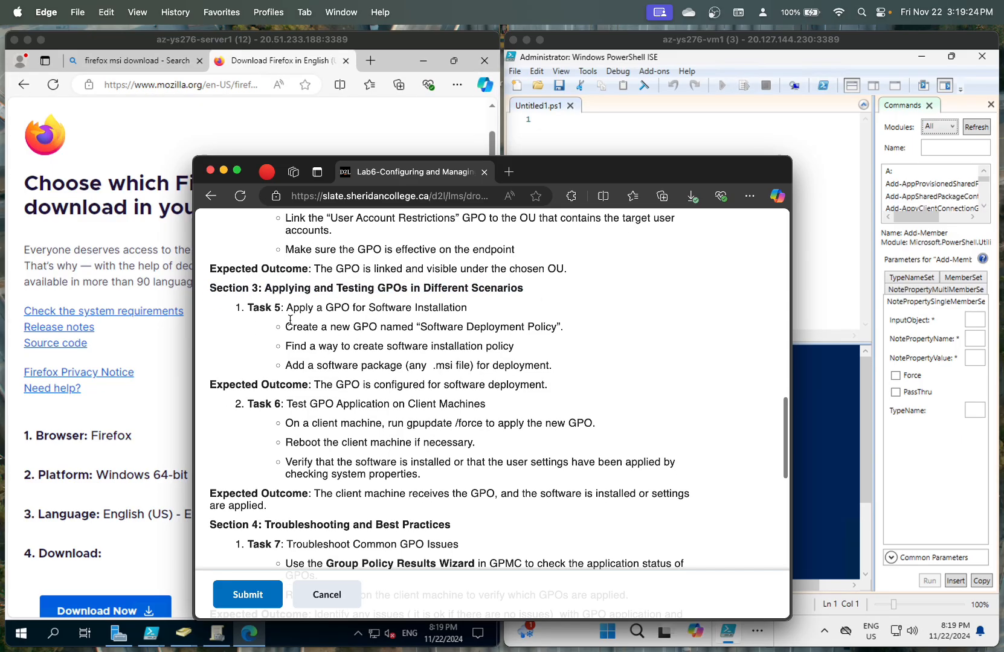
{"action": "left_click_drag", "start_coordinate": [285, 307], "coordinate": [501, 326]}
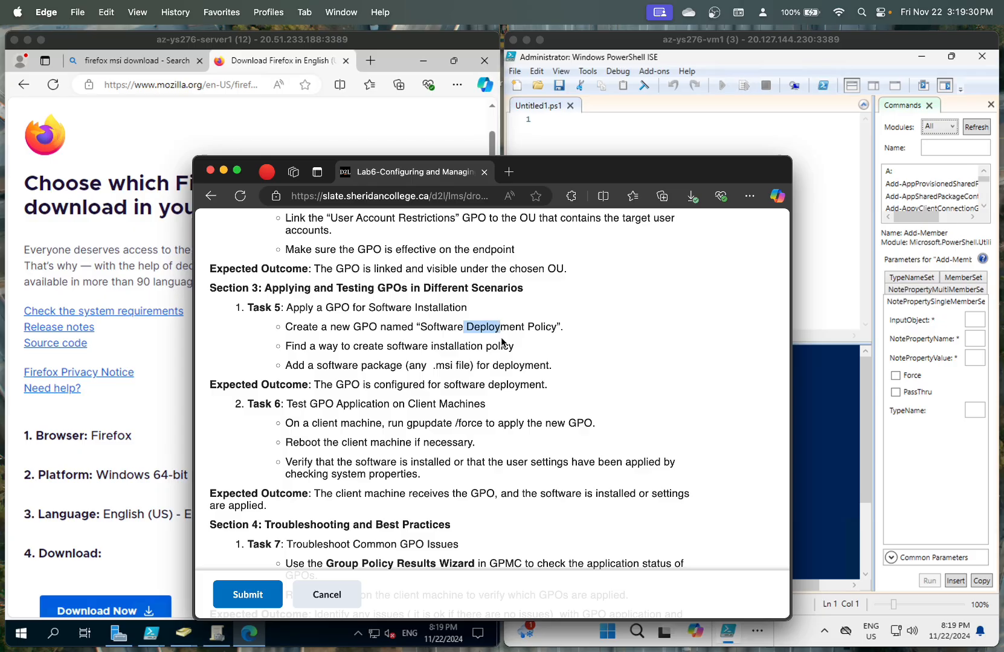
{"action": "left_click", "coordinate": [501, 342]}
{"action": "scroll", "coordinate": [501, 342], "scroll_direction": "down", "scroll_amount": 1}
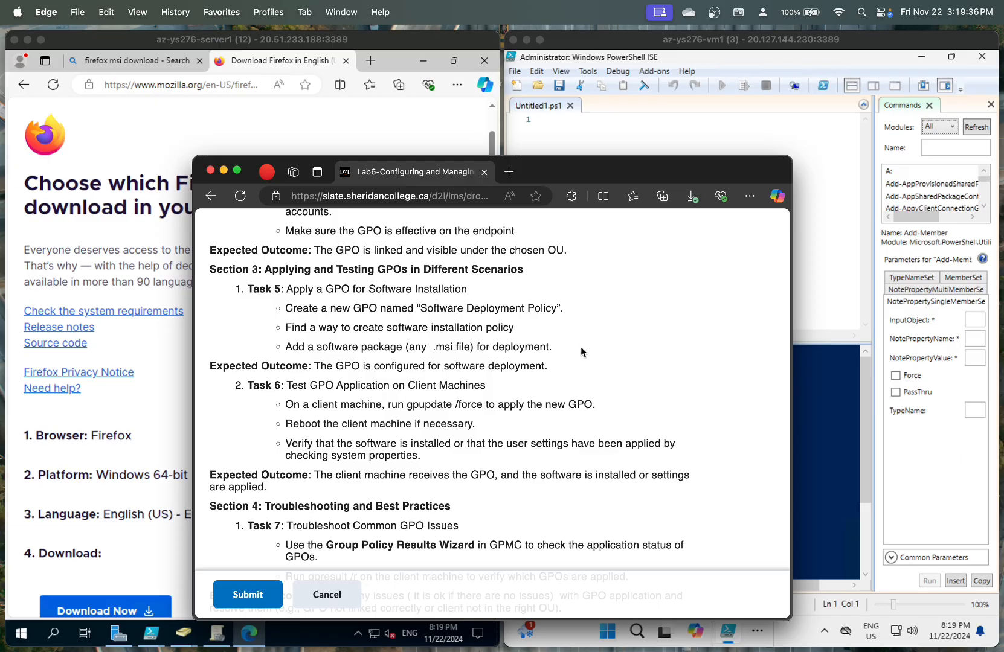
- On the server, open Edge's Downloads list to confirm Firefox Setup 132.0.2.msi finished downloading
{"action": "left_click", "coordinate": [150, 342]}
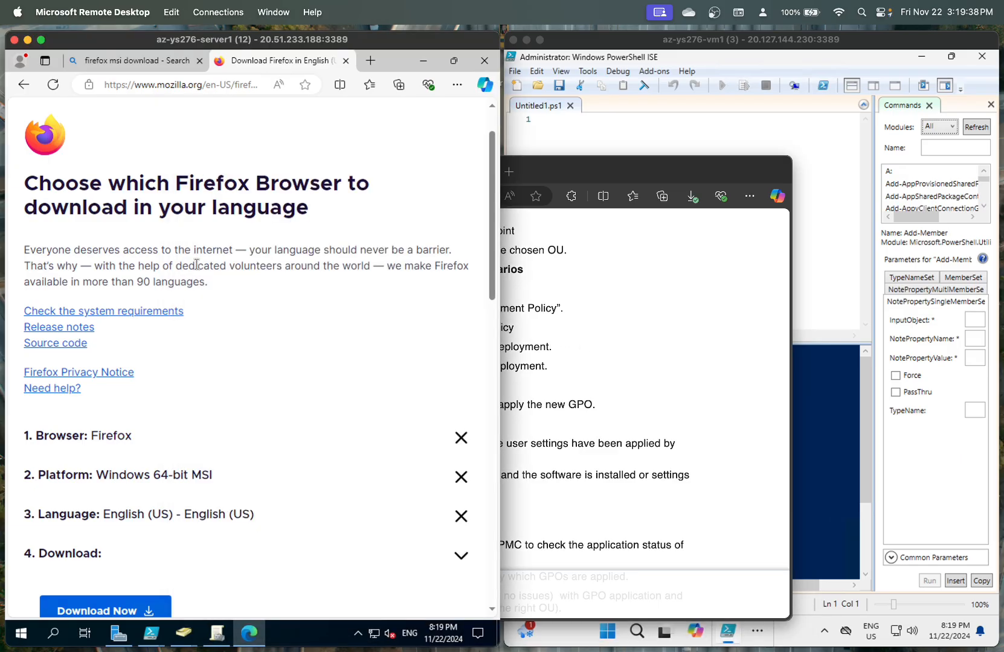
{"action": "scroll", "coordinate": [196, 264], "scroll_direction": "up", "scroll_amount": 2}
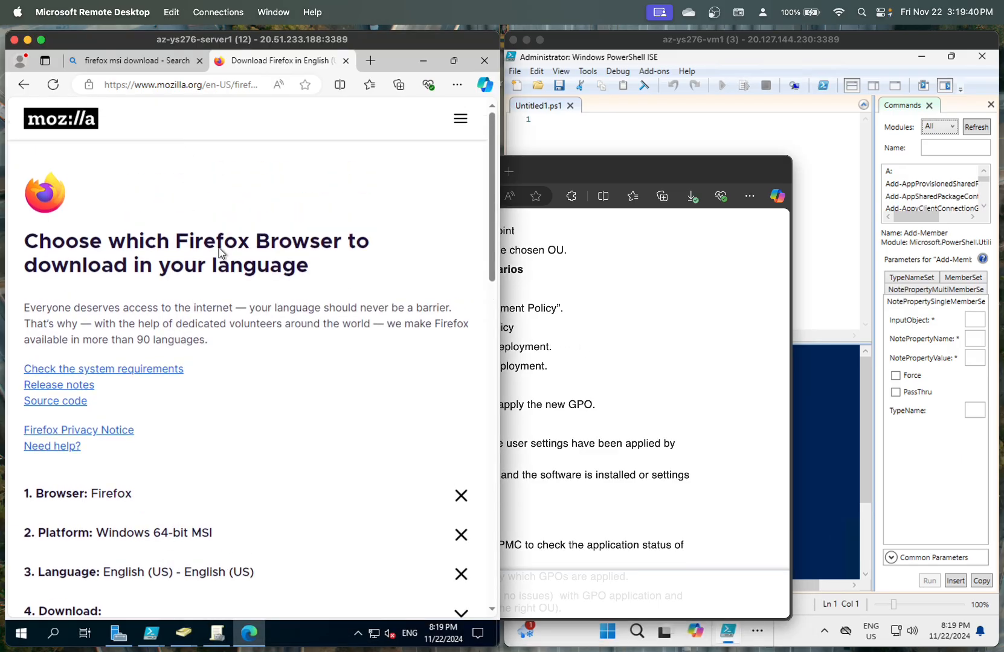
{"action": "scroll", "coordinate": [224, 254], "scroll_direction": "down", "scroll_amount": 5}
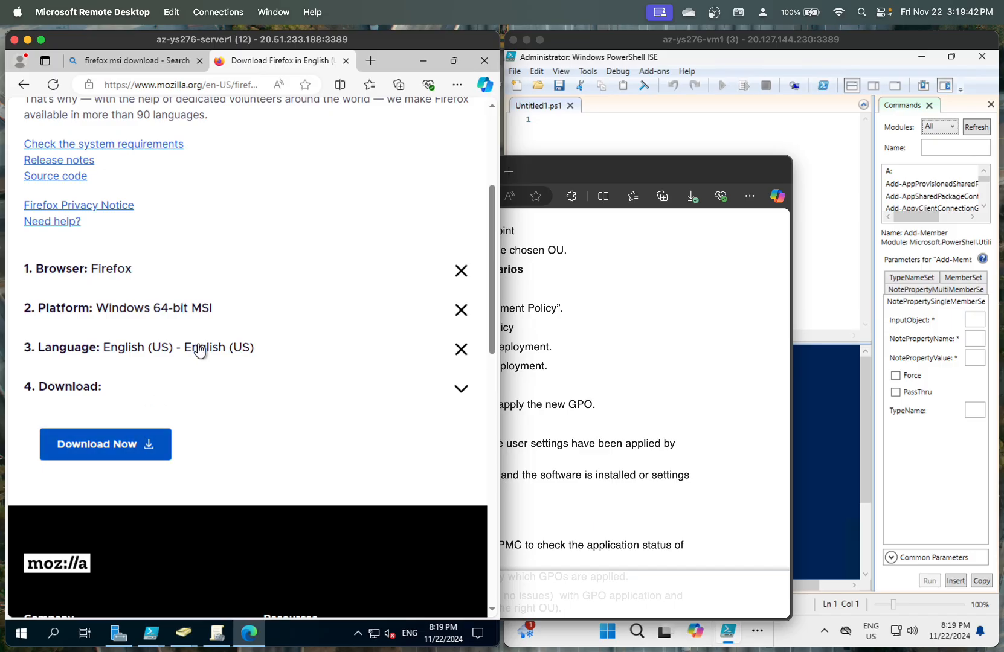
{"action": "left_click", "coordinate": [457, 84]}
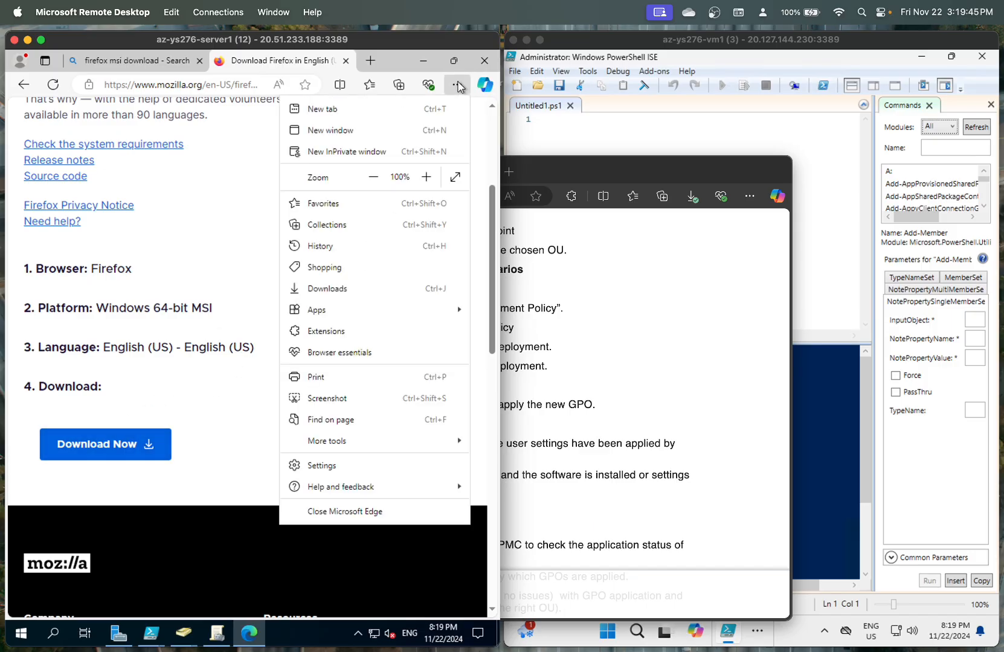
{"action": "left_click", "coordinate": [340, 288]}
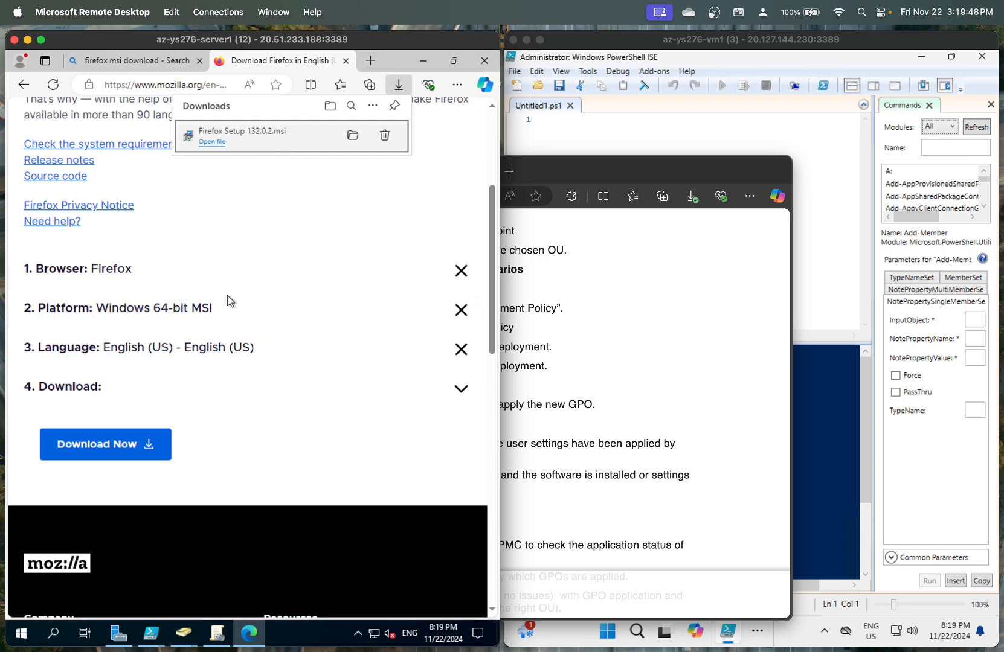
{"action": "left_click", "coordinate": [216, 634]}
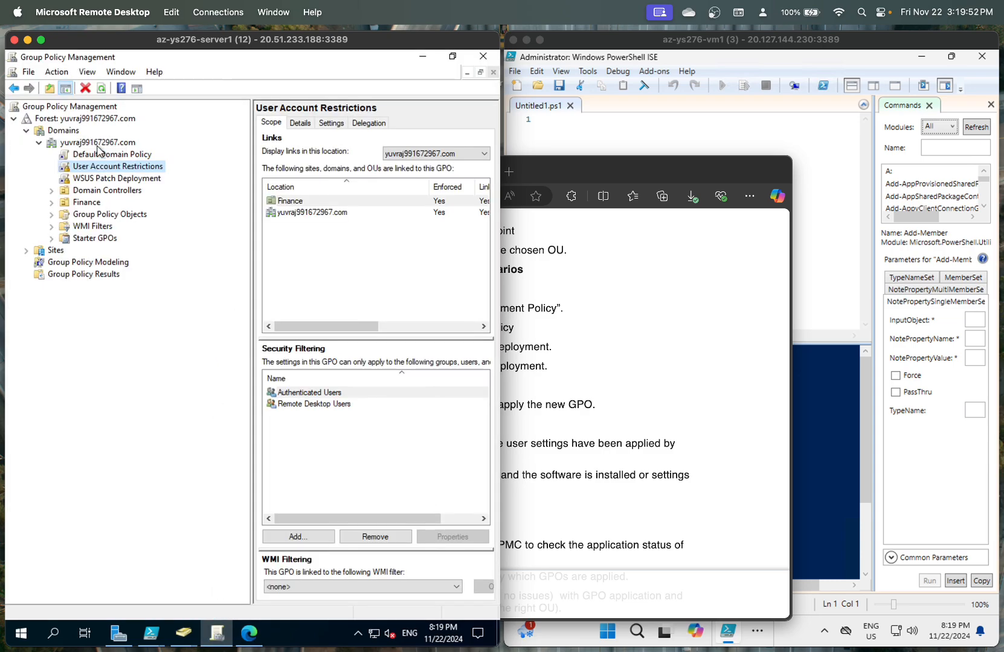
- Start a new GPO linked to the domain and name it Software Deployment Policy
{"action": "right_click", "coordinate": [95, 143]}
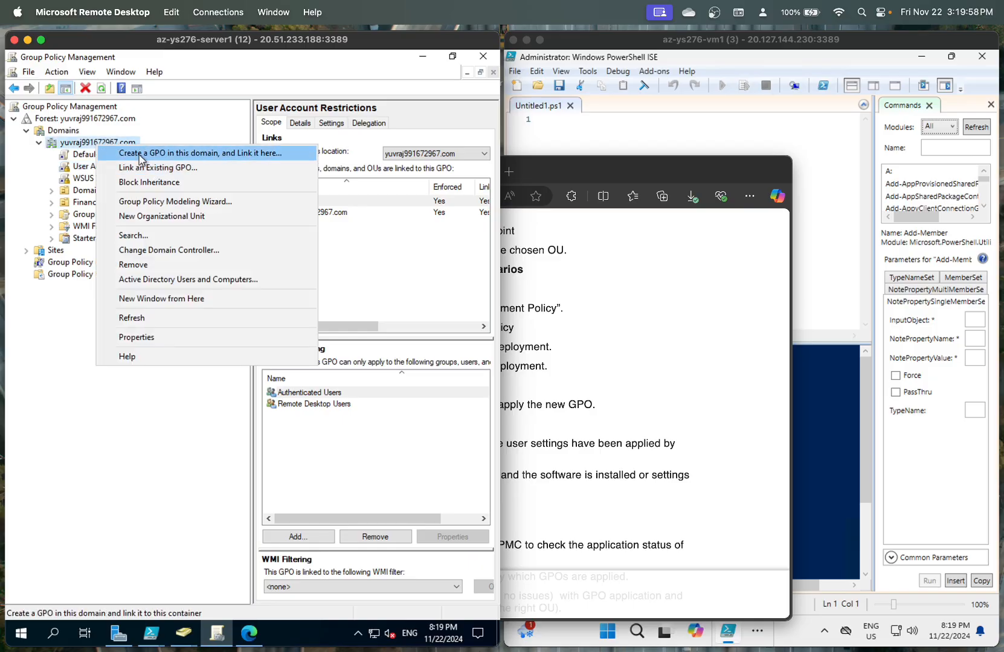
{"action": "left_click", "coordinate": [141, 154]}
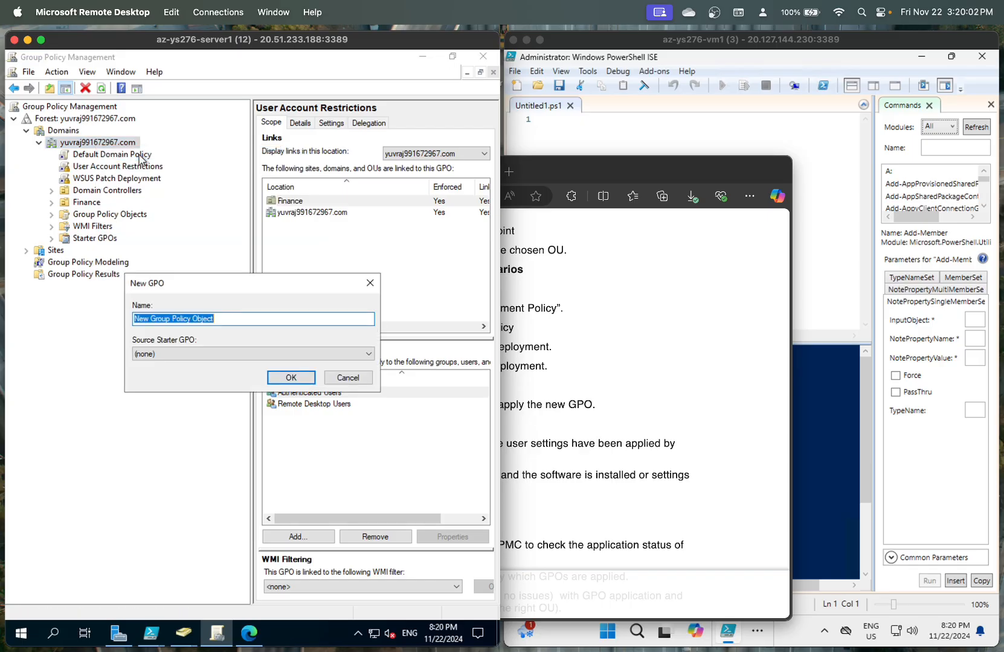
{"action": "key", "text": "BackSpace"}
{"action": "type", "text": "Com"}
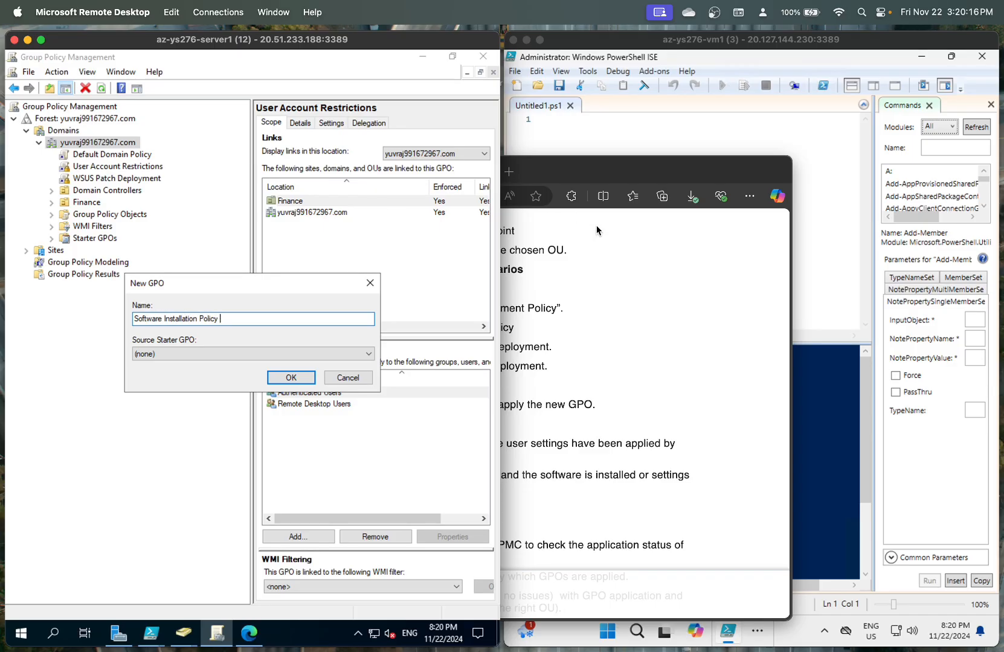
{"action": "left_click", "coordinate": [623, 286]}
{"action": "left_click", "coordinate": [87, 385]}
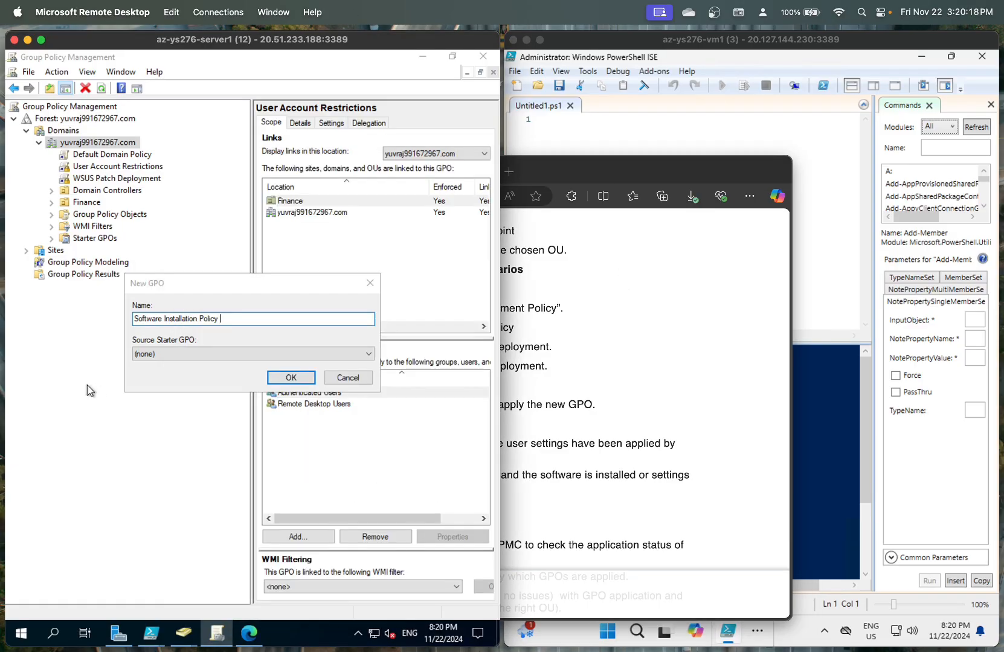
{"action": "left_click", "coordinate": [202, 319]}
{"action": "key", "text": "BackSpace"}
{"action": "key", "text": "BackSpace"}
{"action": "key", "text": "BackSpace"}
{"action": "key", "text": "BackSpace"}
{"action": "key", "text": "BackSpace"}
{"action": "key", "text": "BackSpace"}
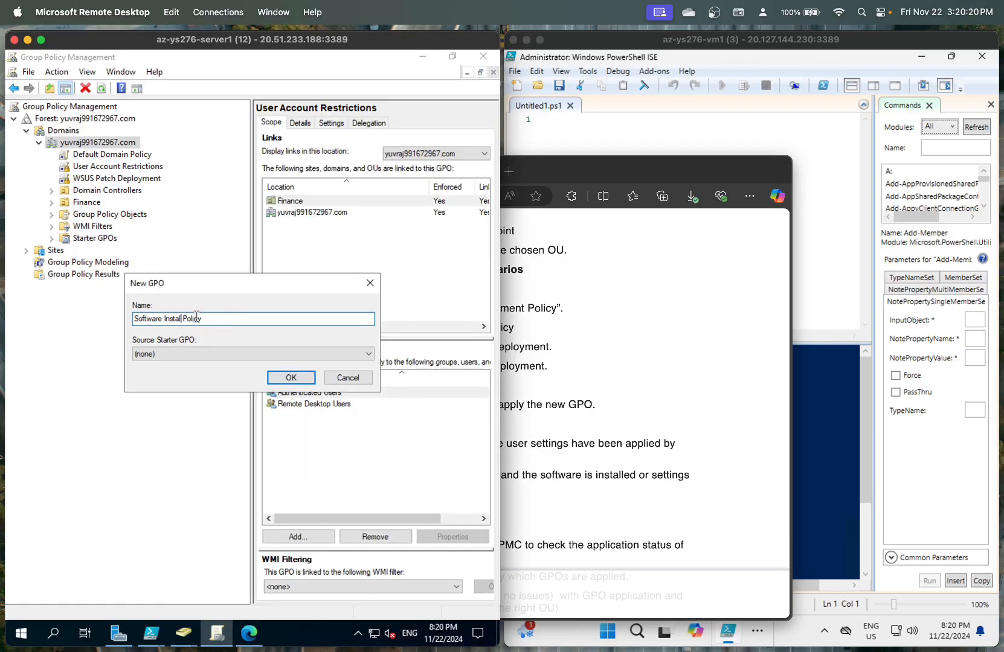
{"action": "key", "text": "BackSpace"}
{"action": "key", "text": "BackSpace"}
{"action": "key", "text": "BackSpace"}
{"action": "key", "text": "BackSpace"}
{"action": "key", "text": "BackSpace"}
{"action": "key", "text": "BackSpace"}
{"action": "type", "text": "Deployment"}
- Leave the starter GPO as none and create the GPO
{"action": "left_click", "coordinate": [542, 306]}
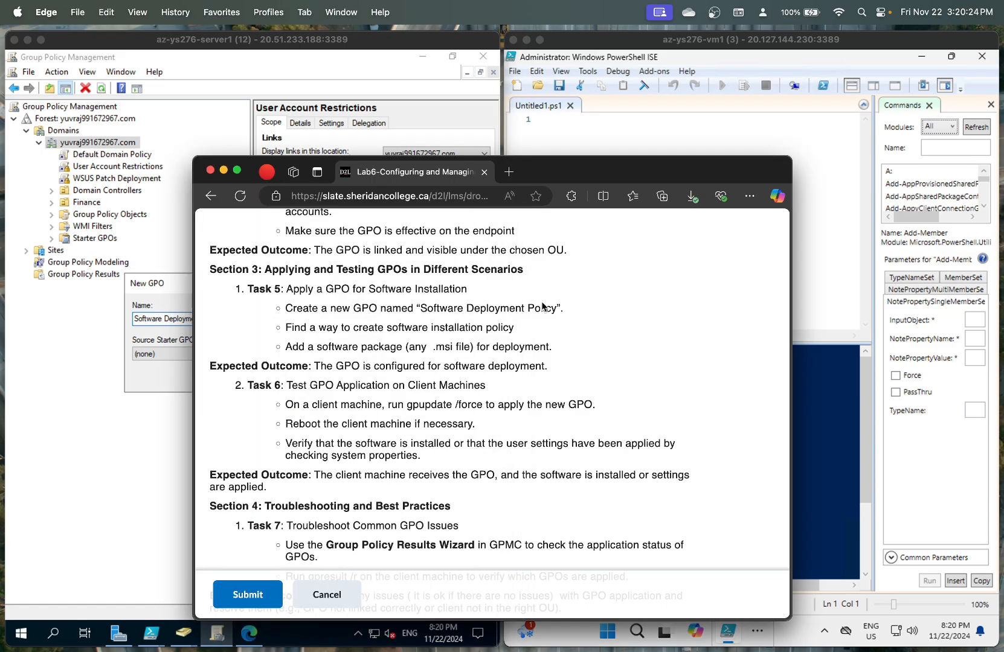
{"action": "left_click", "coordinate": [181, 353]}
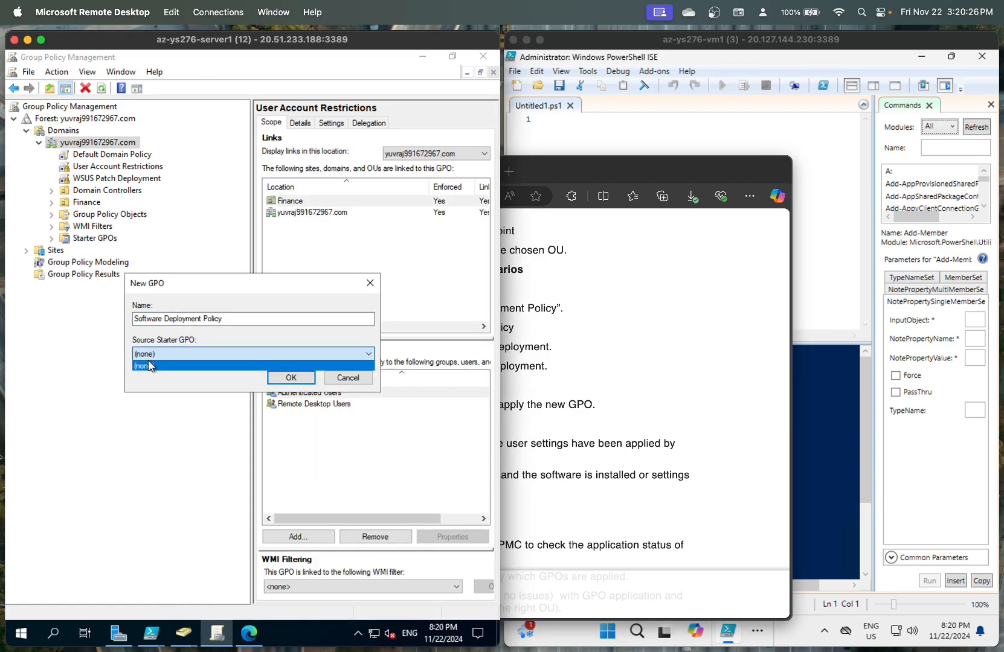
{"action": "left_click", "coordinate": [276, 363]}
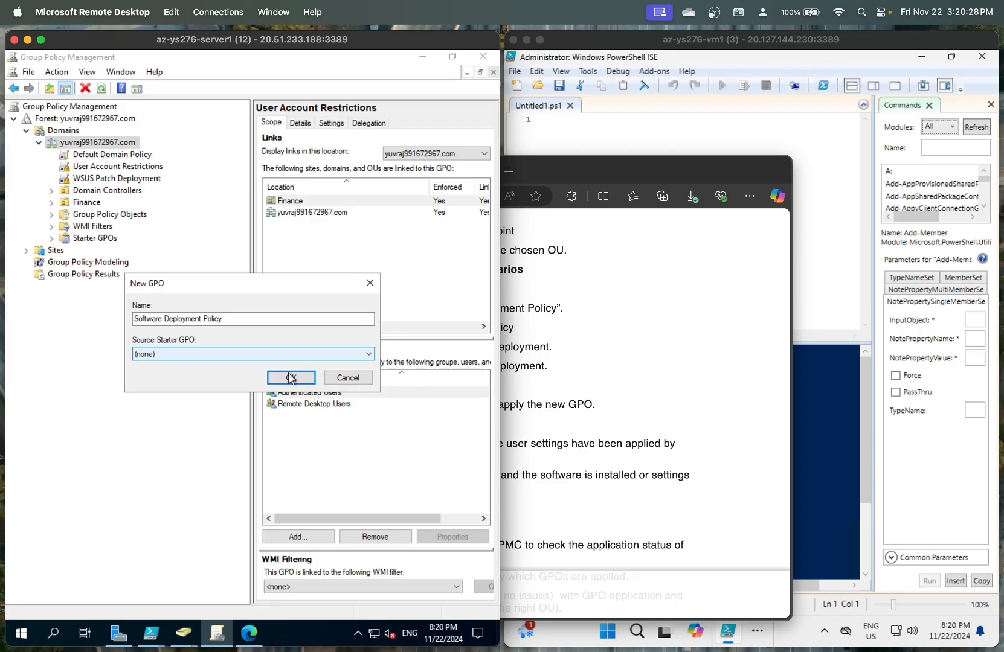
{"action": "left_click", "coordinate": [291, 377]}
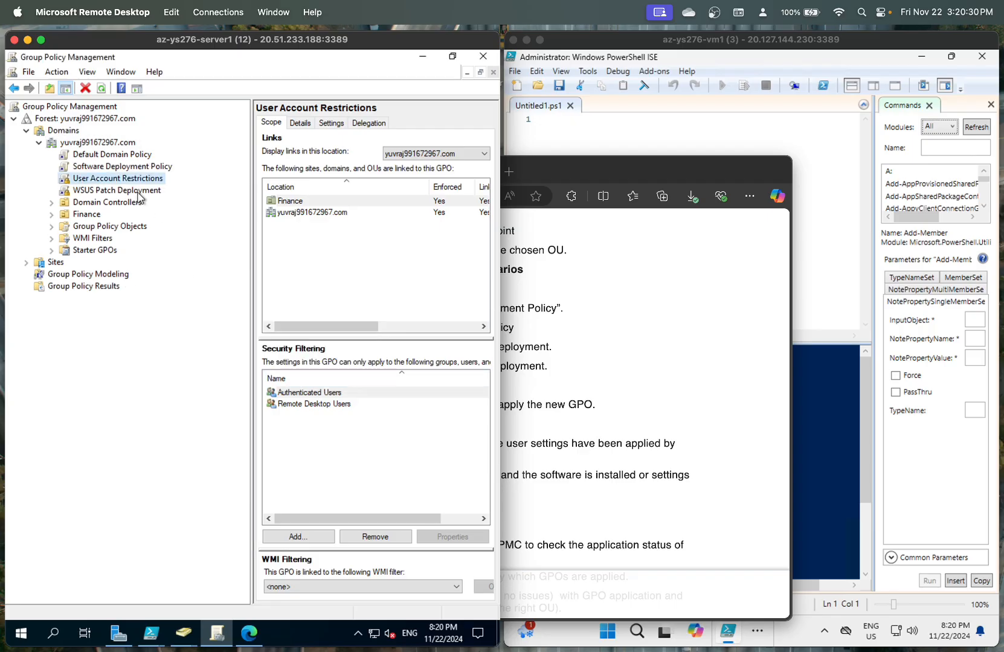
- Review the scope and domain links of Software Deployment Policy and User Account Restrictions
{"action": "left_click", "coordinate": [118, 168]}
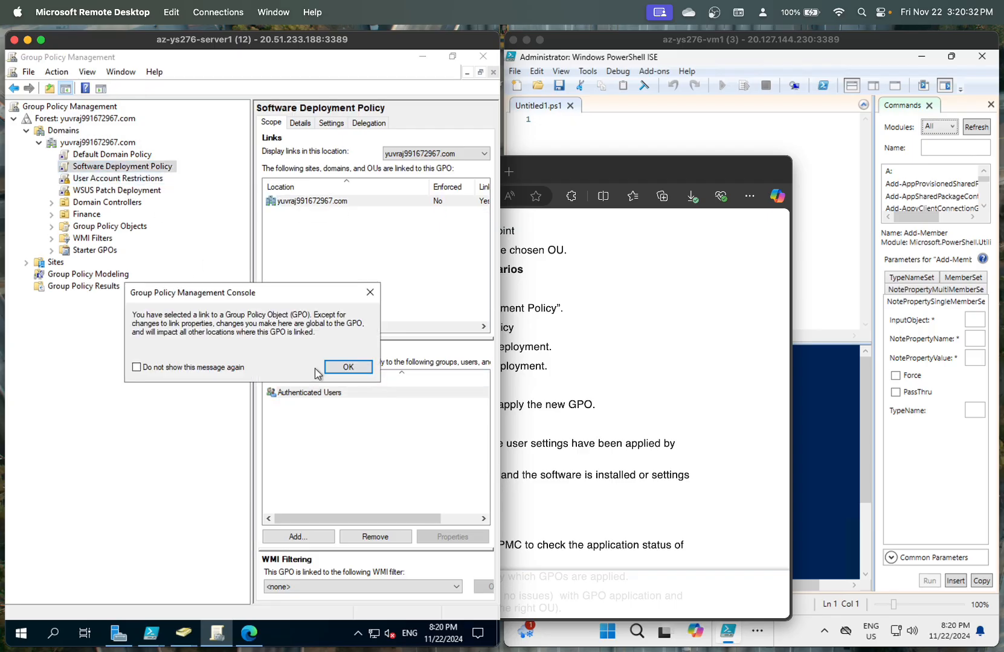
{"action": "left_click", "coordinate": [351, 368]}
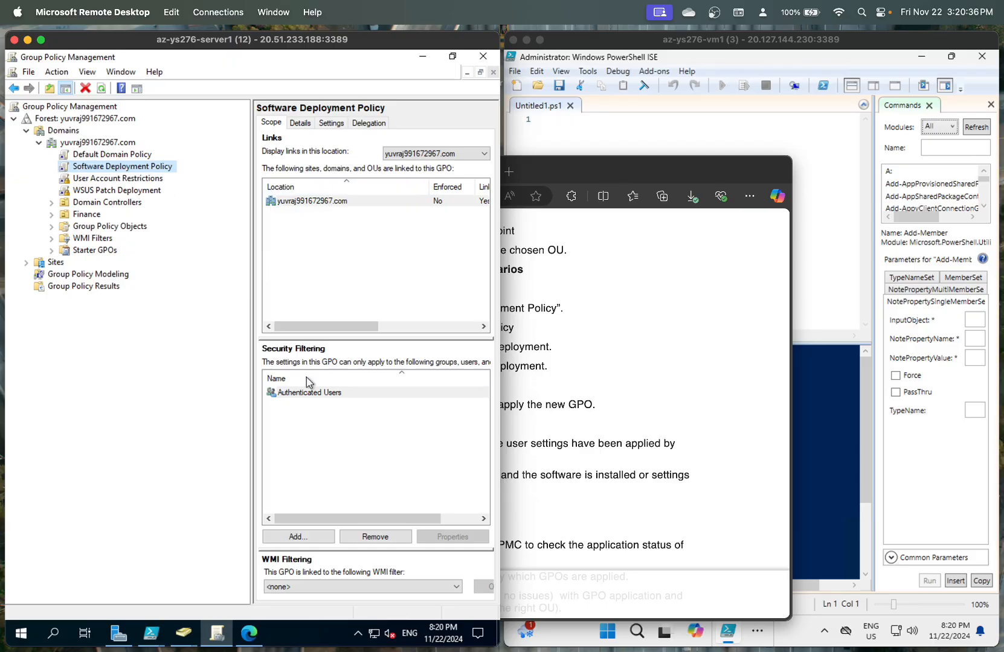
{"action": "left_click", "coordinate": [120, 178]}
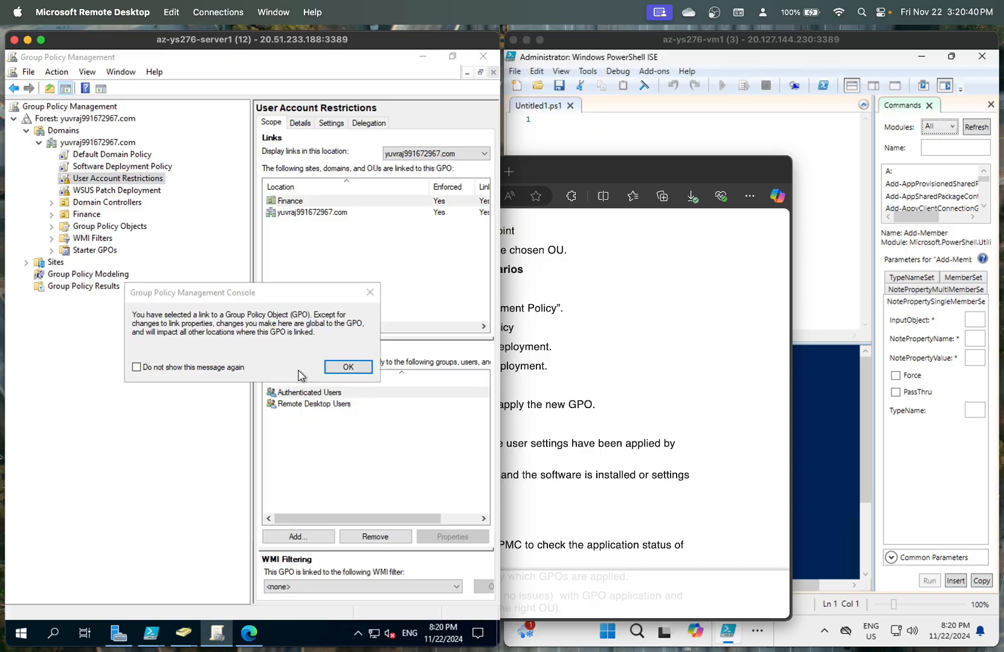
{"action": "left_click", "coordinate": [348, 367]}
{"action": "left_click", "coordinate": [122, 165]}
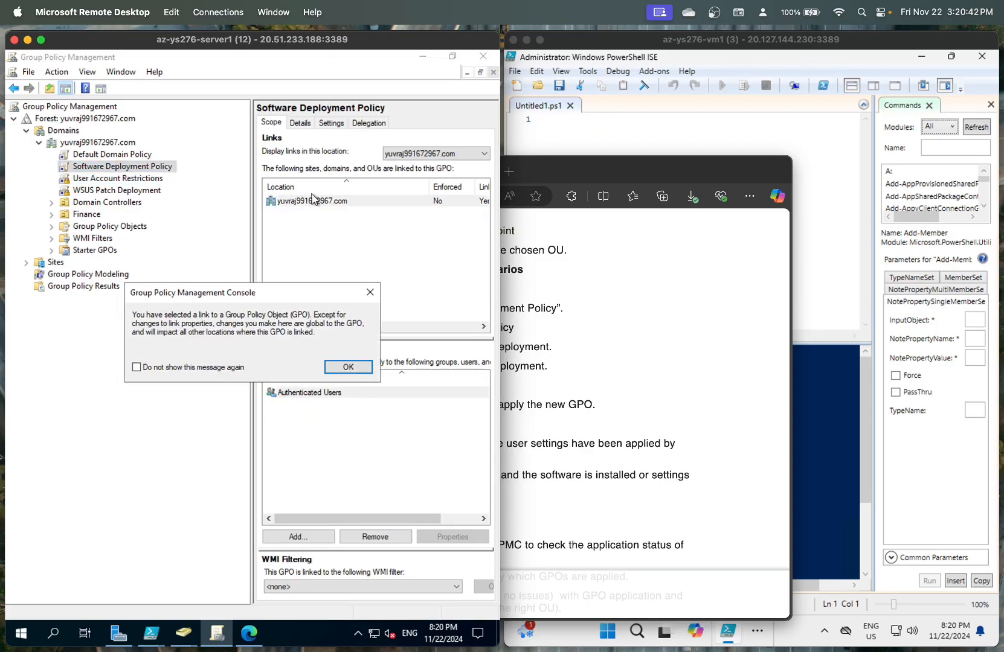
{"action": "left_click", "coordinate": [349, 367]}
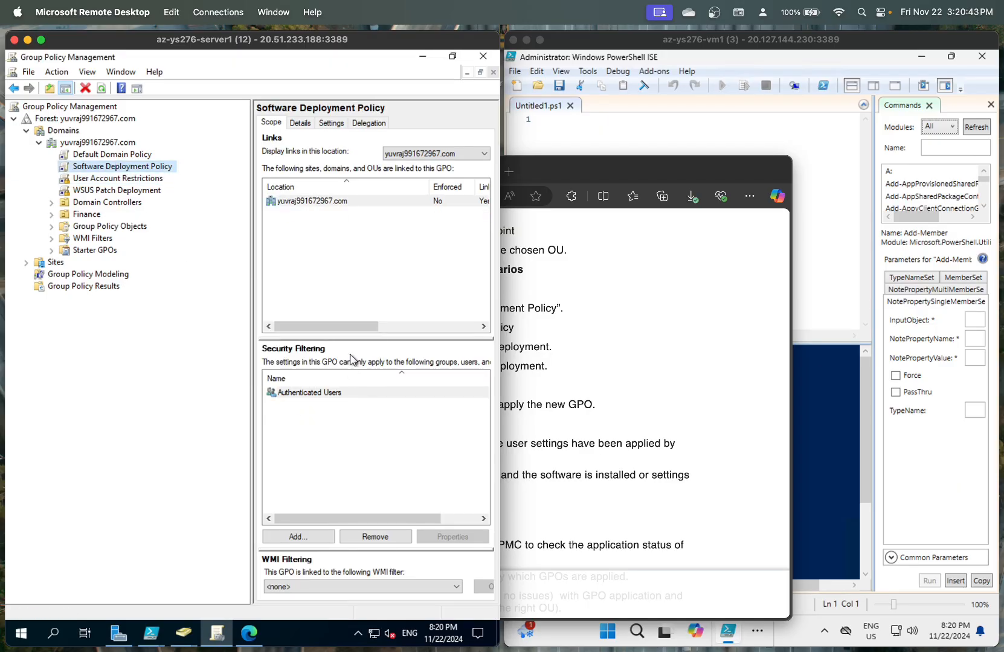
{"action": "left_click", "coordinate": [416, 155]}
{"action": "left_click", "coordinate": [416, 156]}
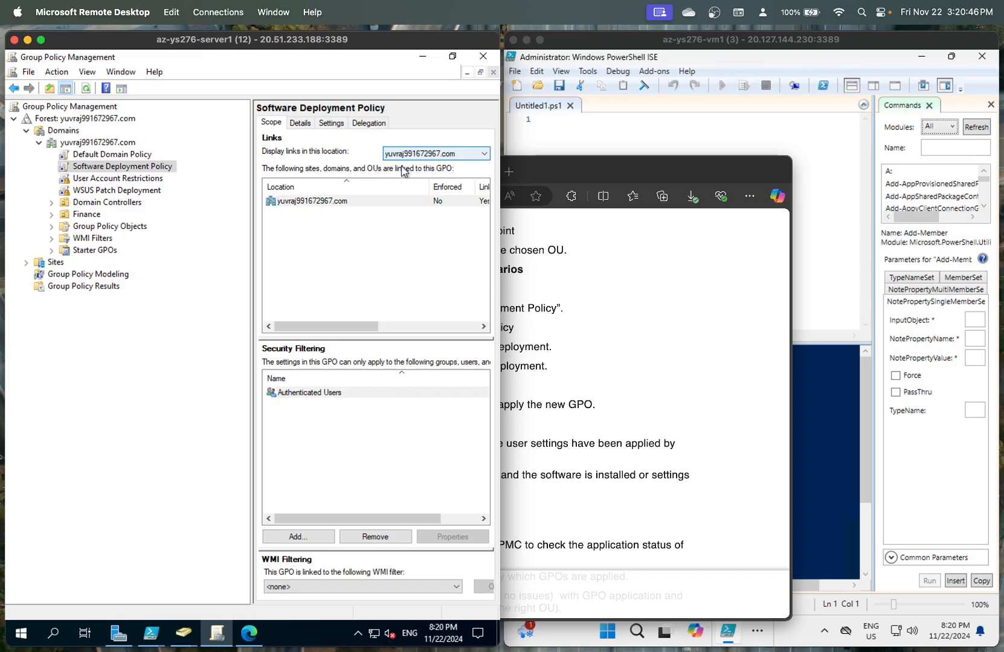
{"action": "right_click", "coordinate": [337, 205]}
{"action": "left_click", "coordinate": [319, 214]}
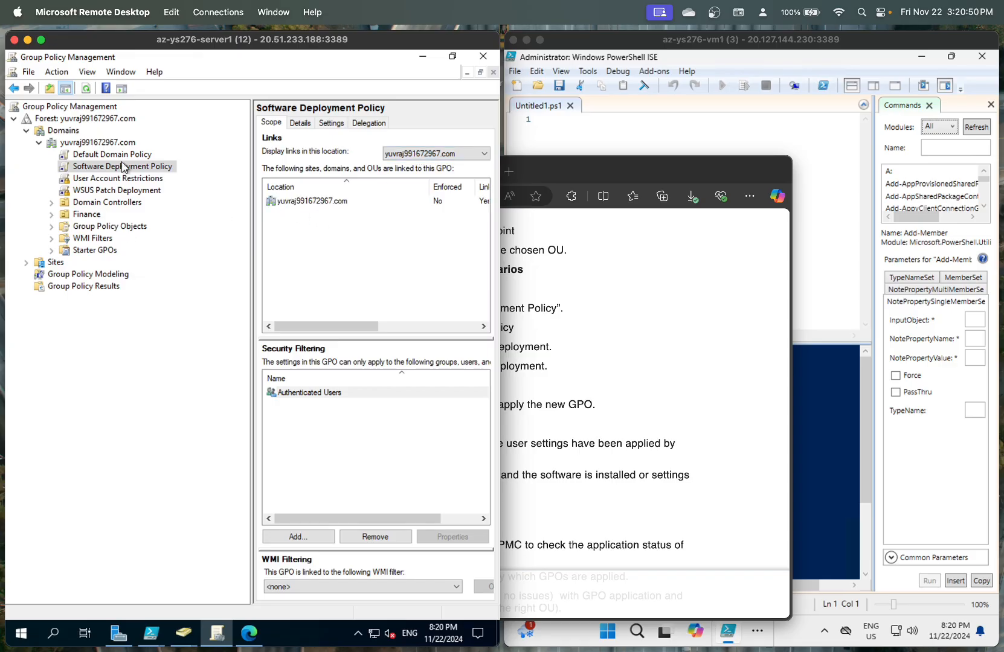
- Link the existing Software Deployment Policy GPO to the Finance OU
{"action": "right_click", "coordinate": [95, 213]}
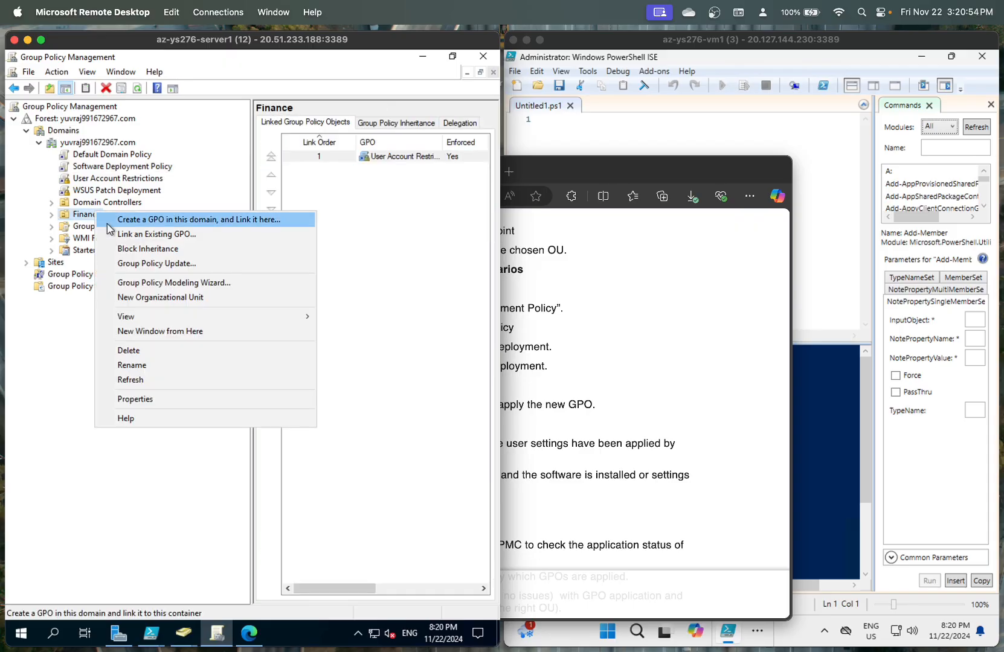
{"action": "left_click", "coordinate": [128, 234]}
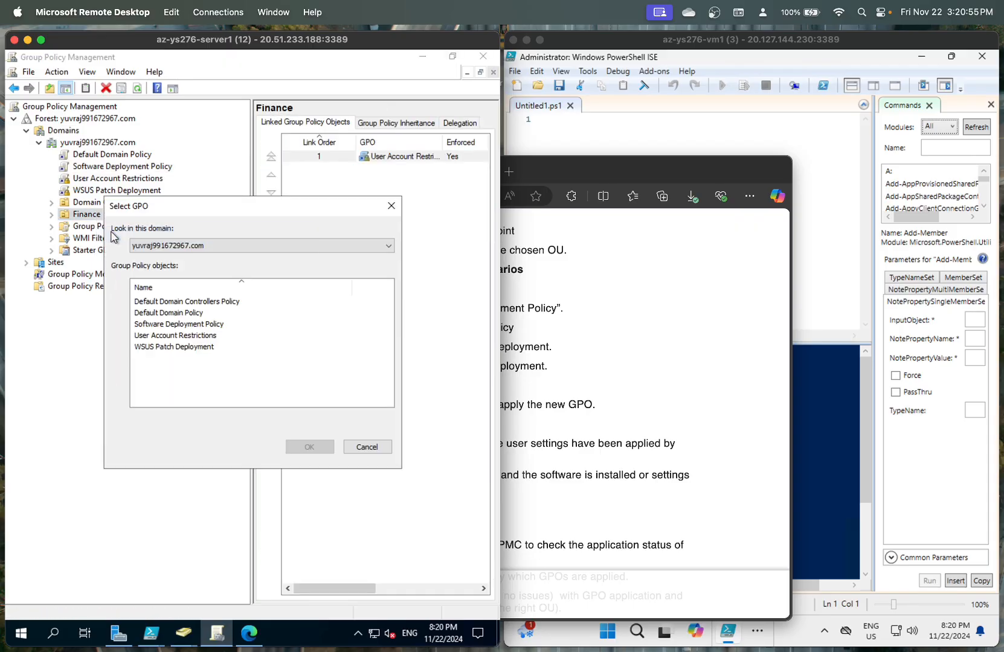
{"action": "double_click", "coordinate": [192, 326]}
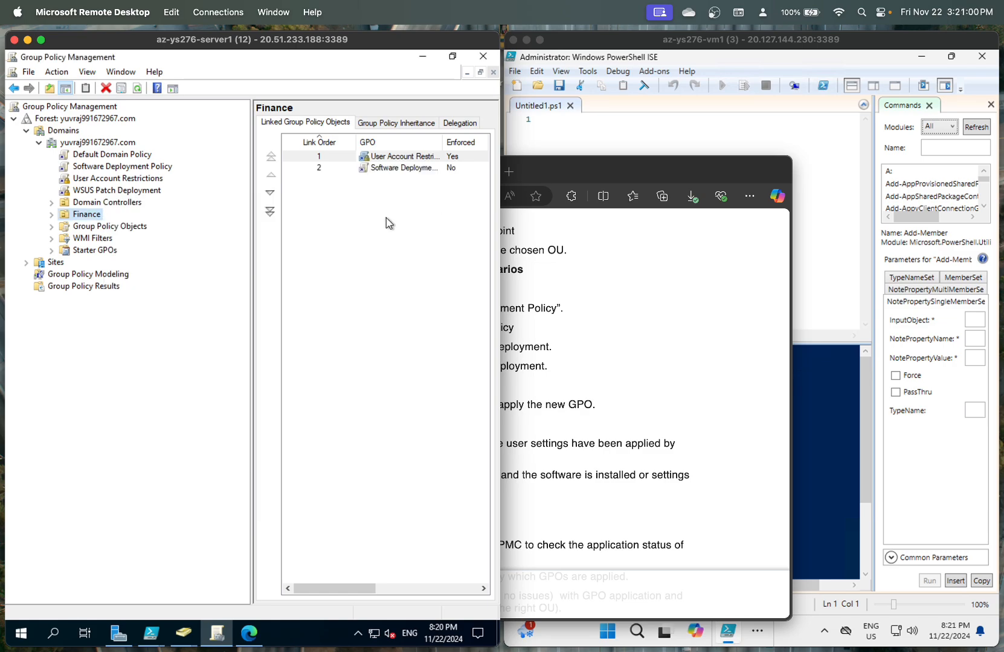
- Add Remote Desktop Users to Software Deployment Policy's security filtering
{"action": "left_click", "coordinate": [109, 168]}
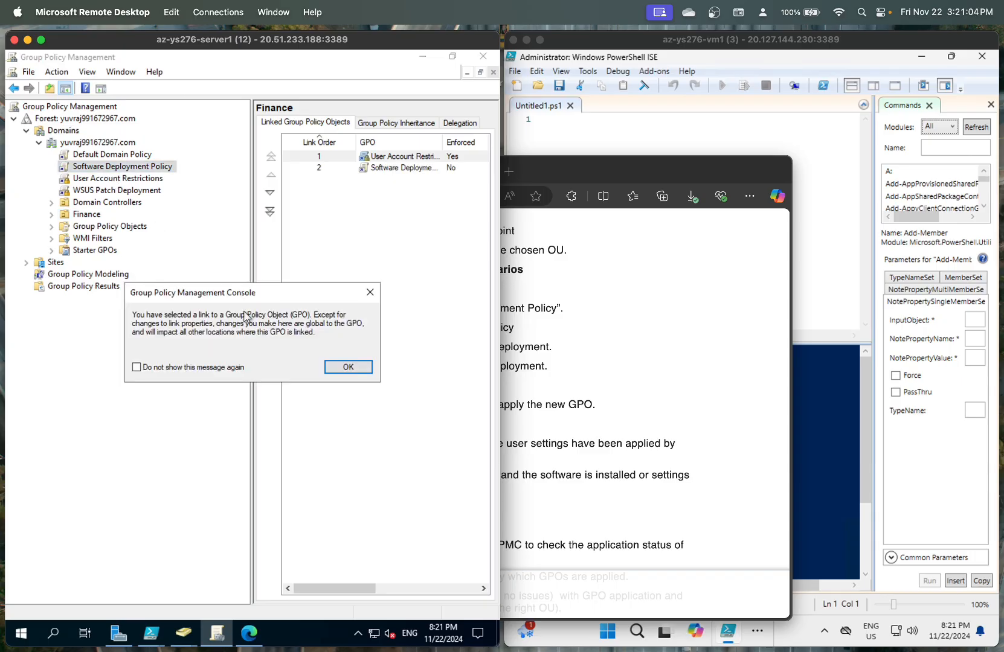
{"action": "left_click", "coordinate": [339, 367]}
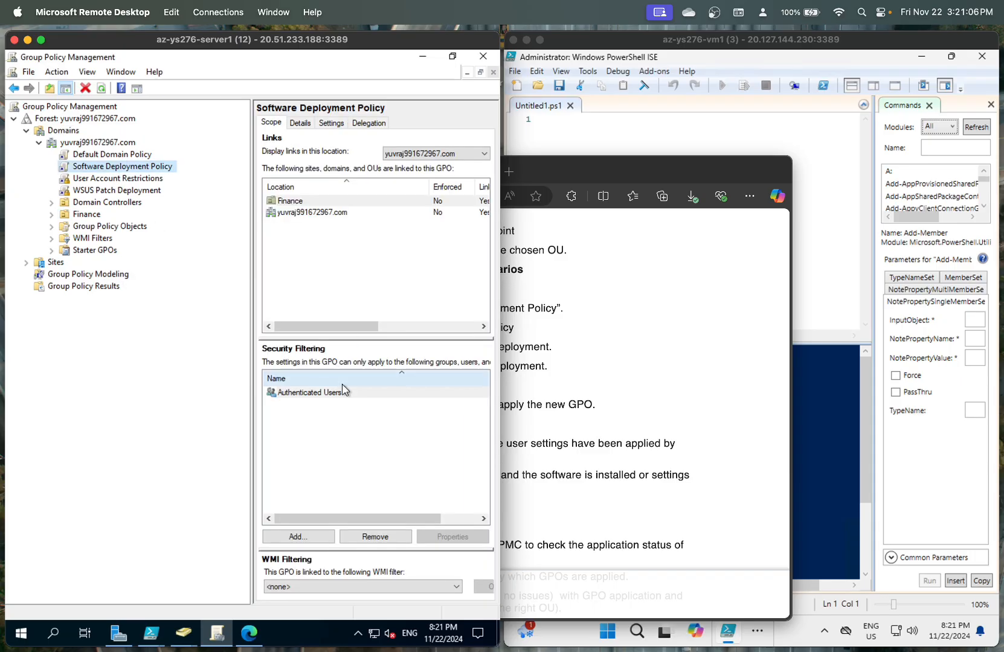
{"action": "left_click", "coordinate": [312, 537]}
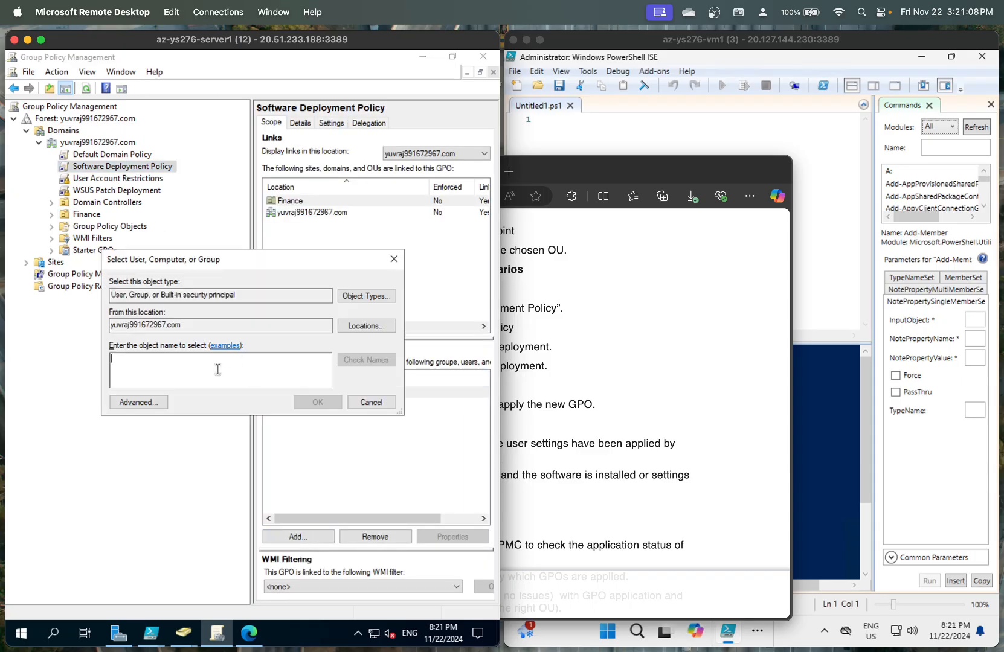
{"action": "type", "text": "Remote Desktop Users"}
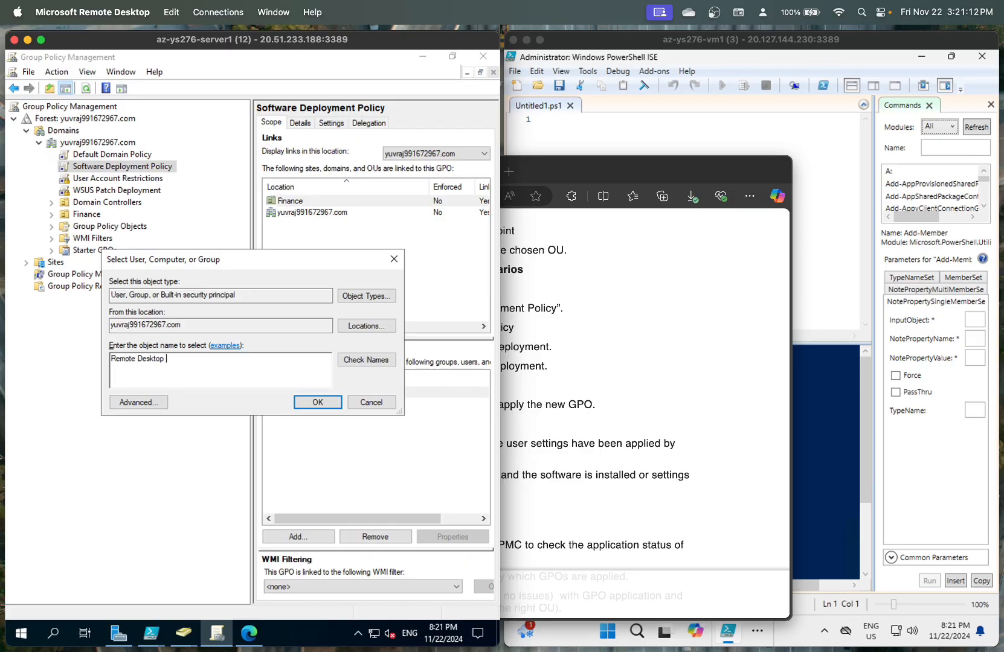
{"action": "left_click", "coordinate": [318, 402]}
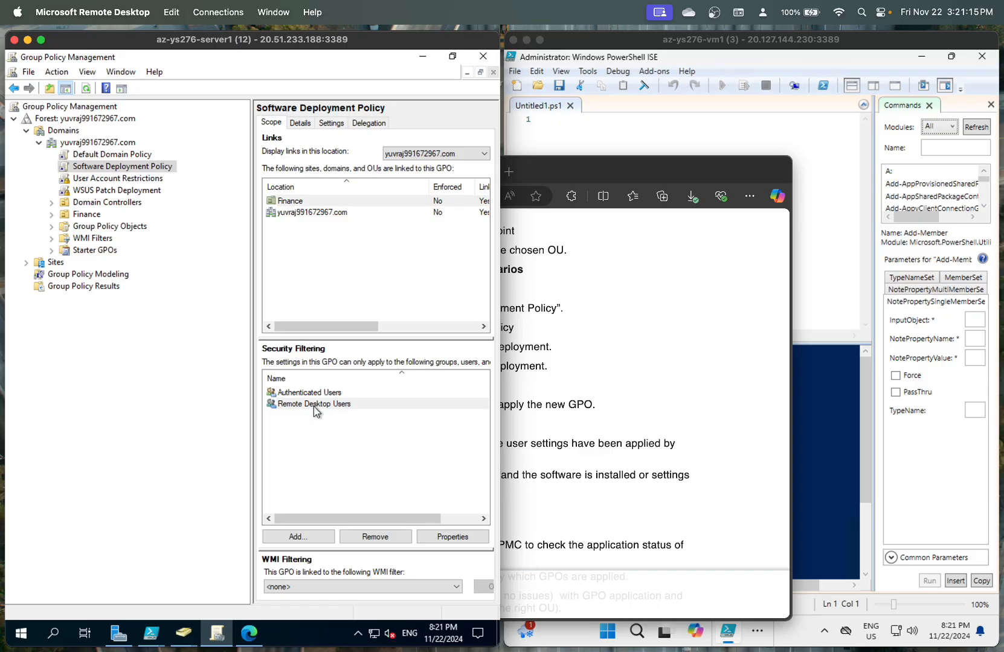
- Compare the User Account Restrictions and Software Deployment Policy scopes against the lab instructions
{"action": "left_click", "coordinate": [133, 179]}
{"action": "left_click", "coordinate": [348, 379]}
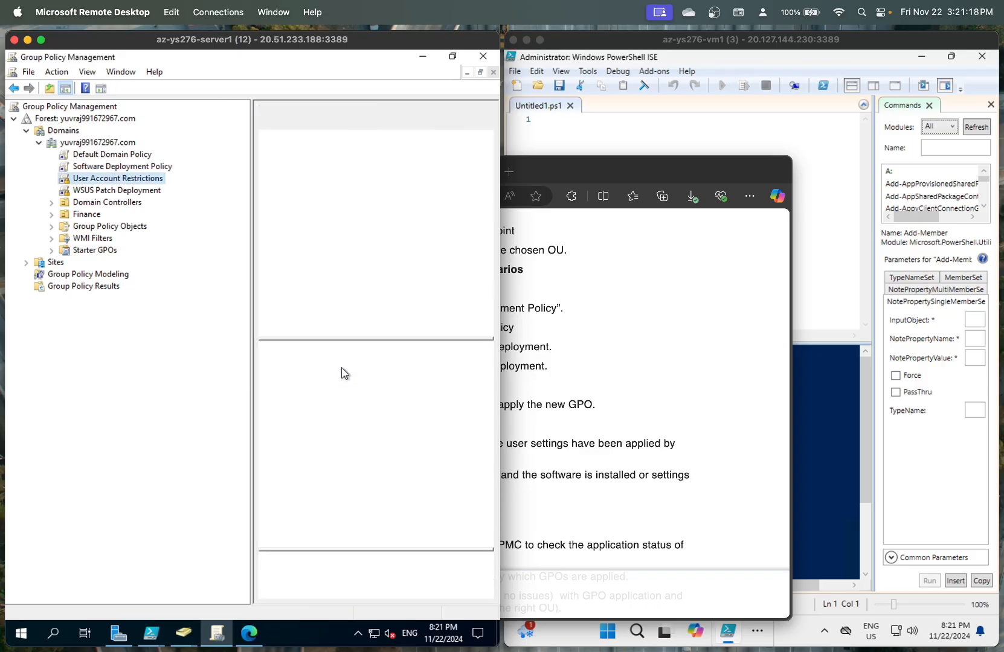
{"action": "left_click", "coordinate": [145, 168]}
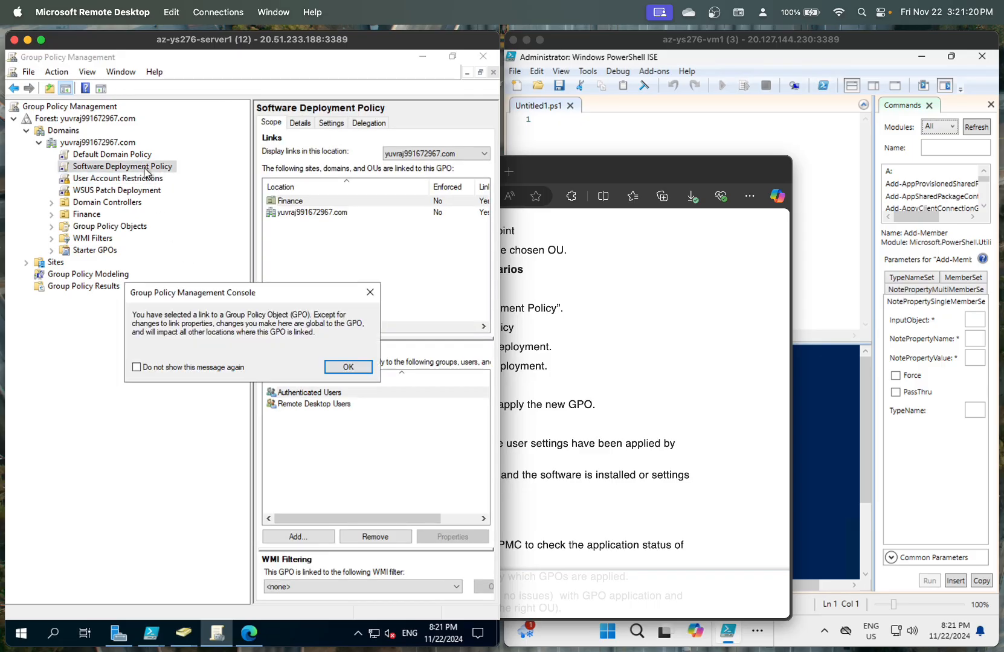
{"action": "left_click", "coordinate": [344, 366]}
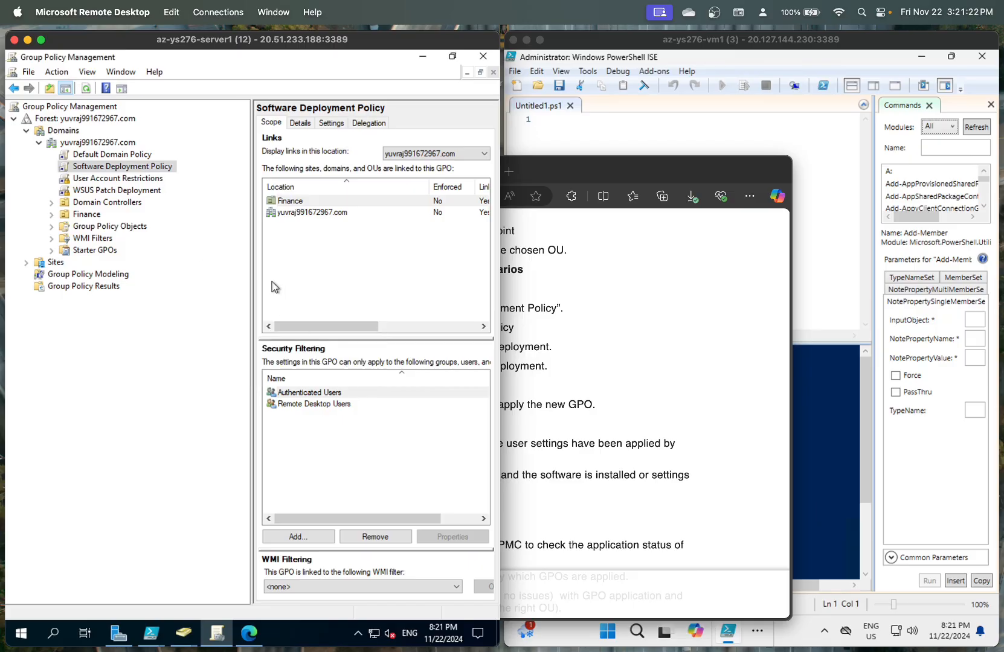
{"action": "scroll", "coordinate": [341, 399], "scroll_direction": "right", "scroll_amount": 5}
{"action": "left_click", "coordinate": [605, 393]}
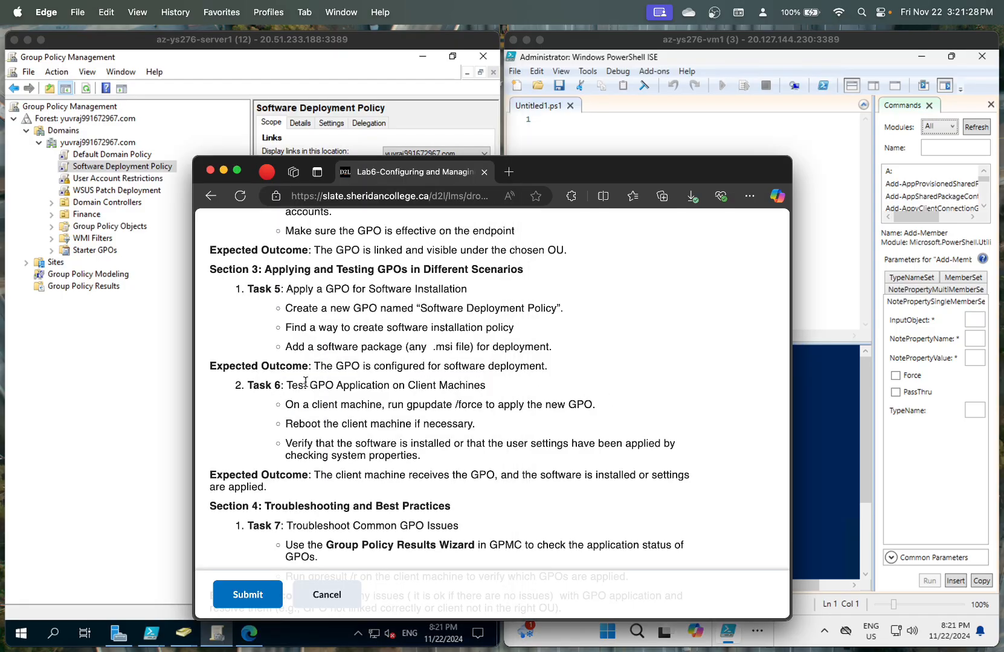
{"action": "left_click", "coordinate": [157, 382]}
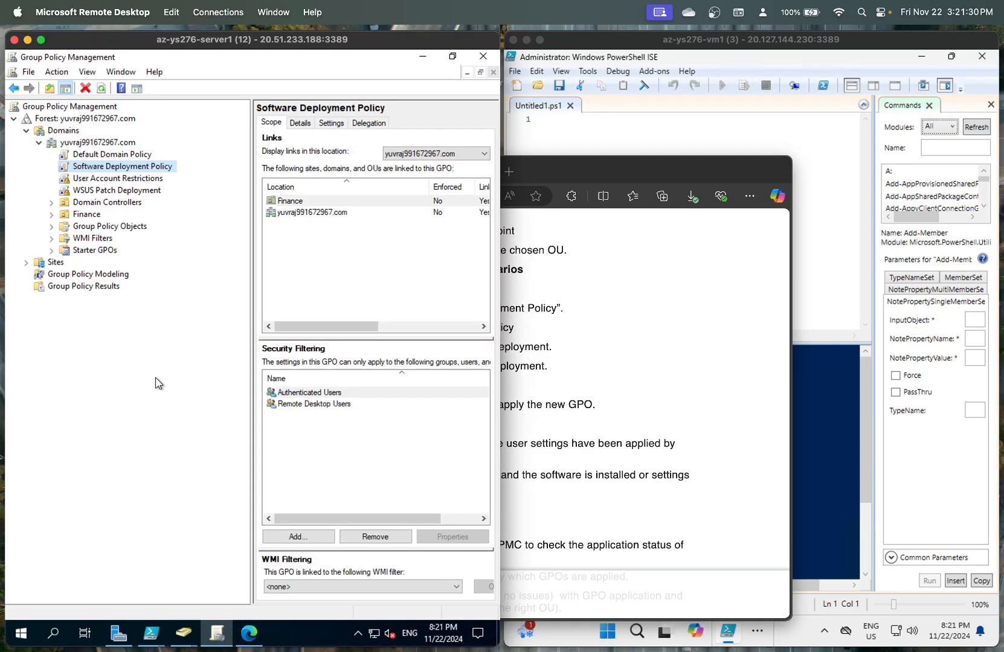
- Edit Software Deployment Policy and drill into Computer Configuration > Policies > Software Settings > Software installation
{"action": "right_click", "coordinate": [124, 169]}
{"action": "left_click", "coordinate": [155, 173]}
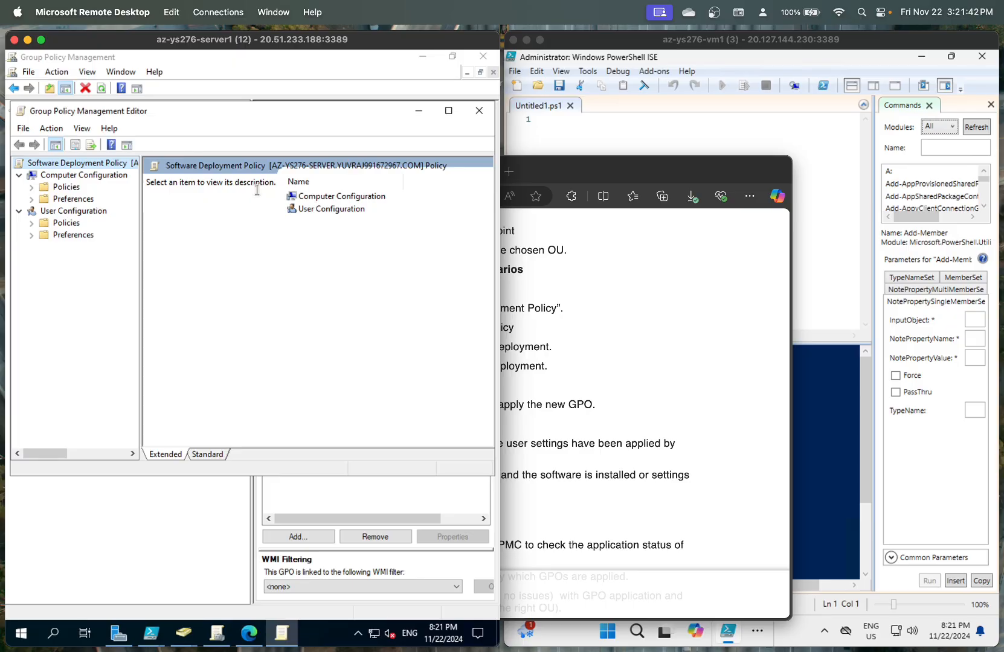
{"action": "double_click", "coordinate": [310, 198]}
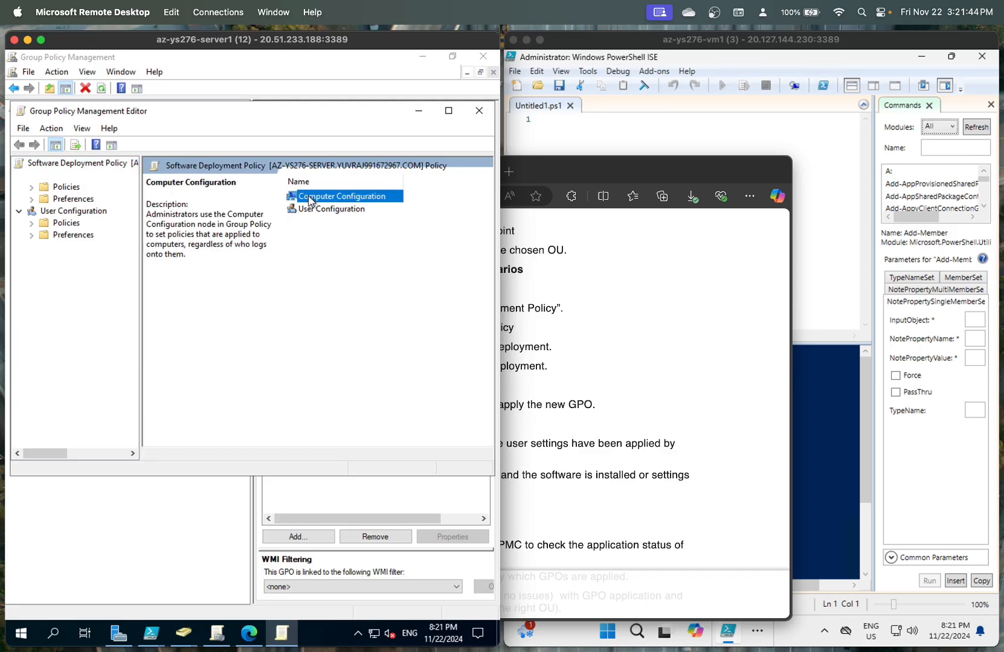
{"action": "double_click", "coordinate": [74, 189]}
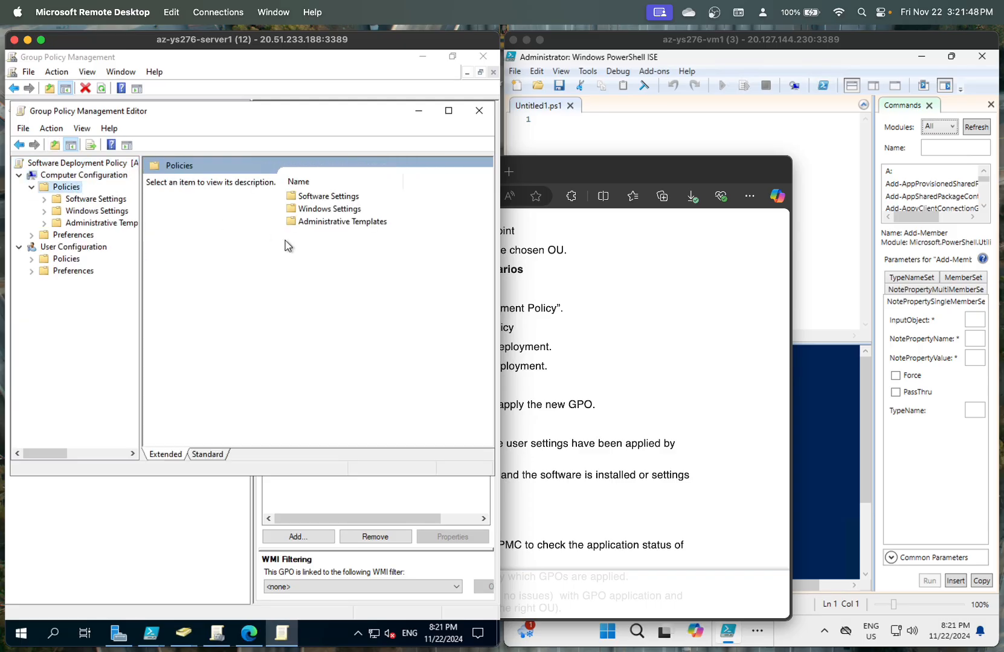
{"action": "double_click", "coordinate": [331, 197]}
{"action": "double_click", "coordinate": [331, 197]}
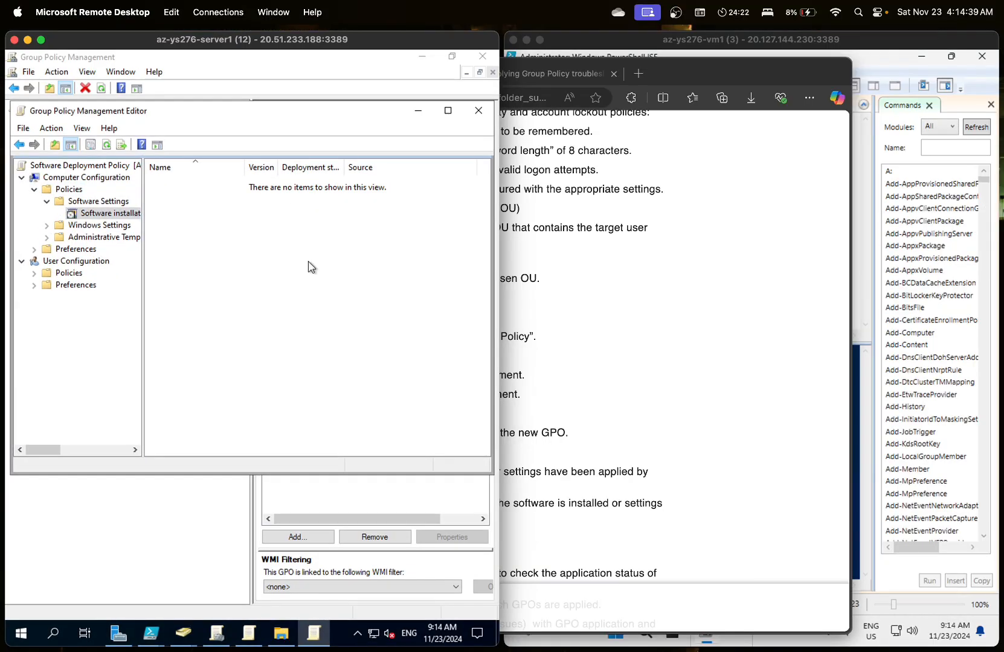
- Add the Teams_windows_x64 package from SoftwareShare as an Assigned installation
{"action": "right_click", "coordinate": [225, 215]}
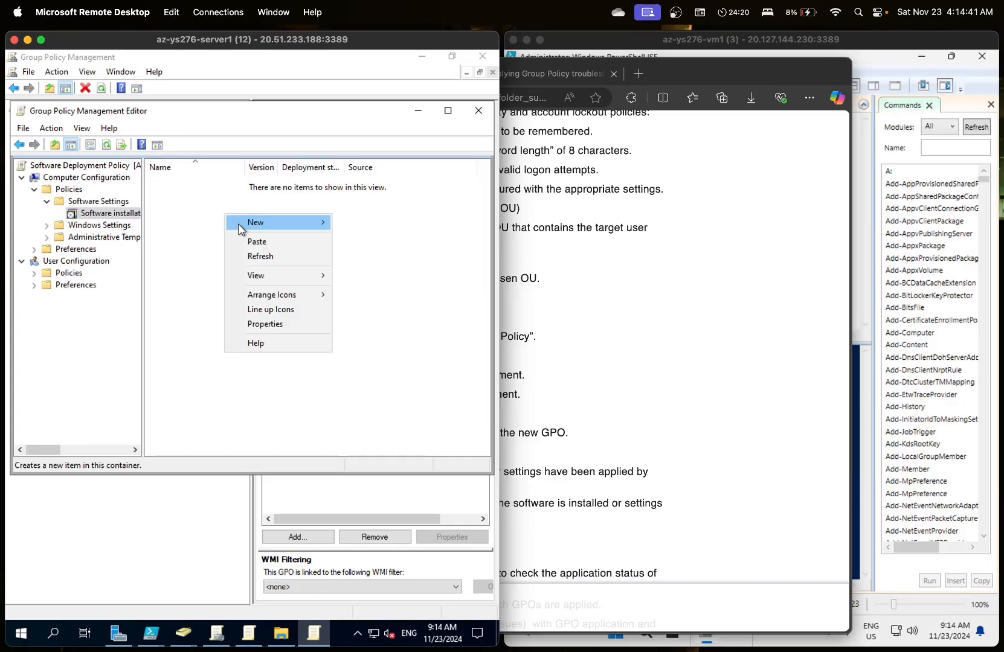
{"action": "mouse_move", "coordinate": [295, 222]}
{"action": "left_click", "coordinate": [349, 223]}
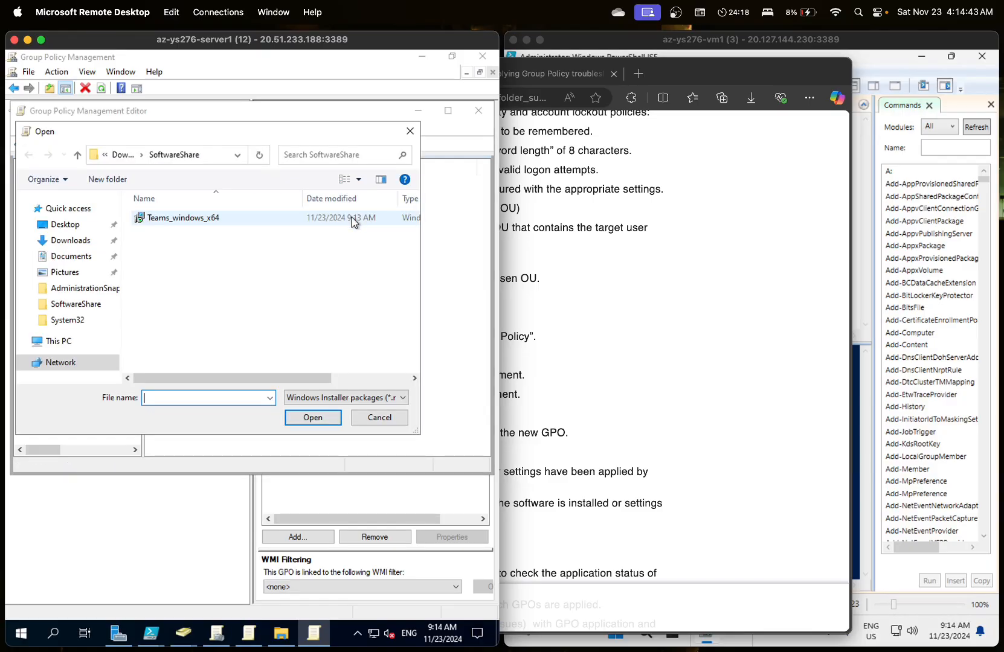
{"action": "double_click", "coordinate": [237, 220]}
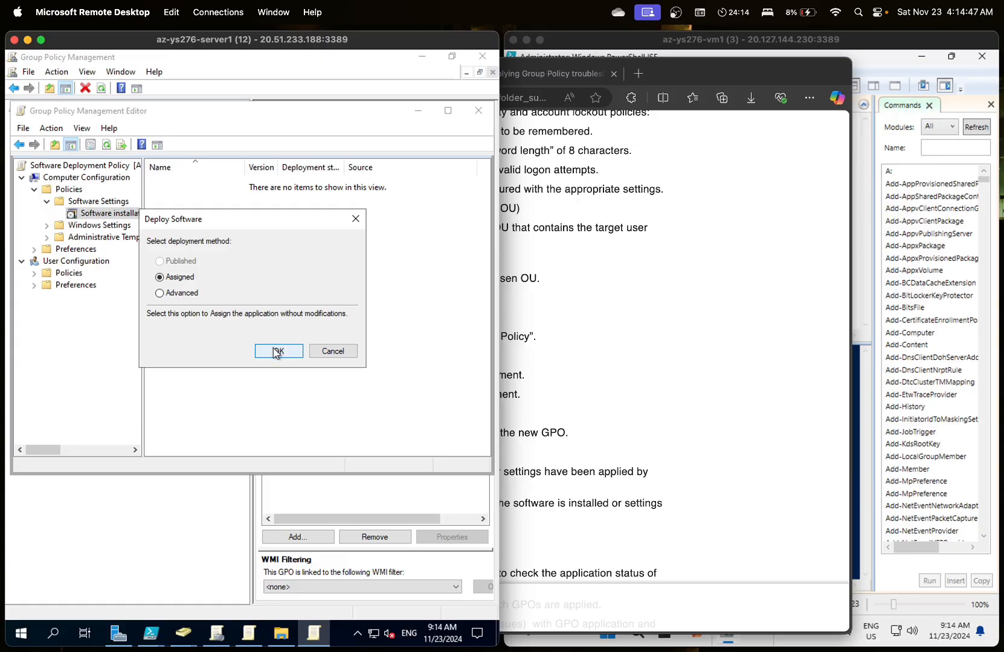
{"action": "left_click", "coordinate": [277, 351]}
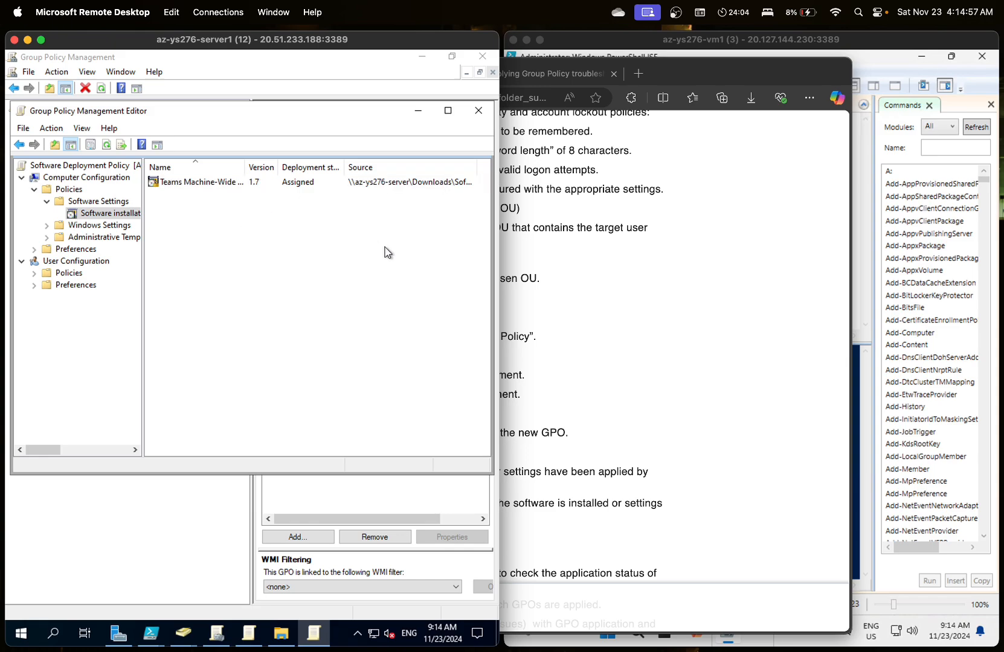
- Scroll the lab instructions to Task 6 and Task 7 on testing and troubleshooting GPO application
{"action": "left_click", "coordinate": [545, 266]}
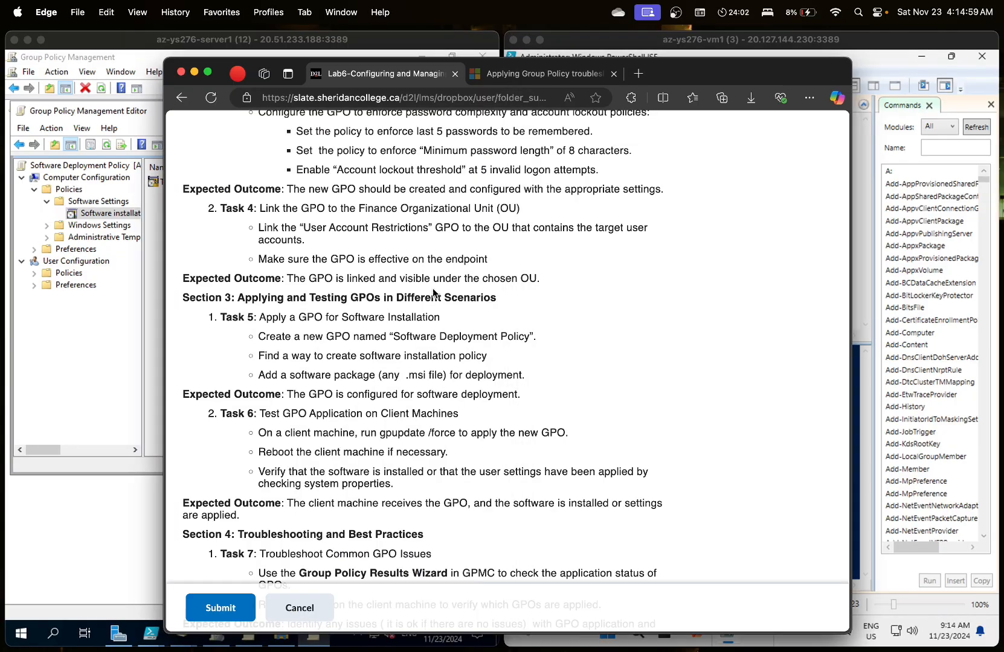
{"action": "scroll", "coordinate": [378, 320], "scroll_direction": "down", "scroll_amount": 1}
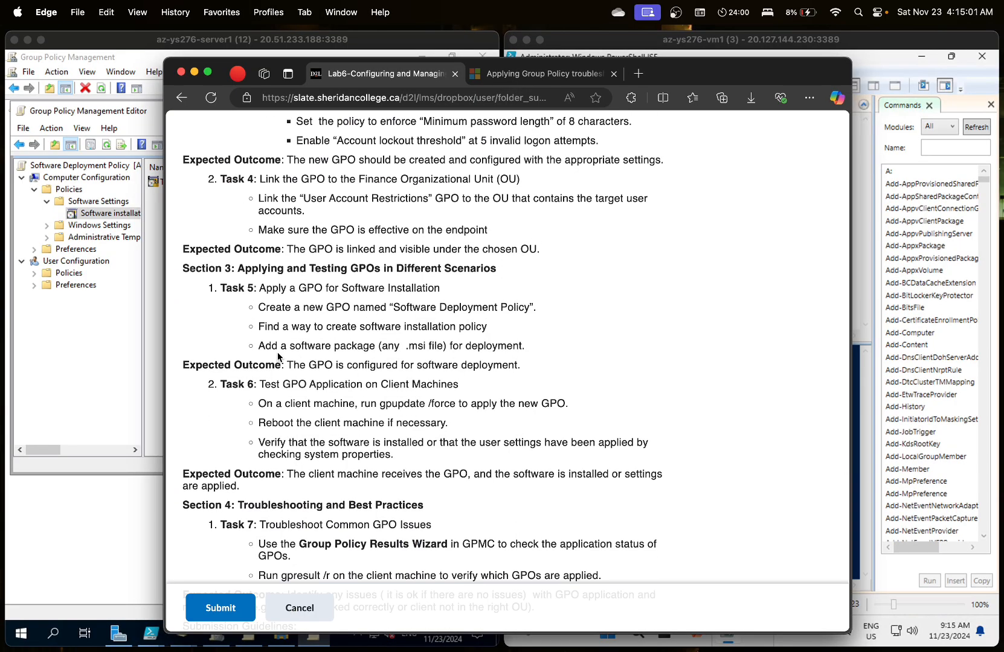
{"action": "scroll", "coordinate": [298, 386], "scroll_direction": "down", "scroll_amount": 1}
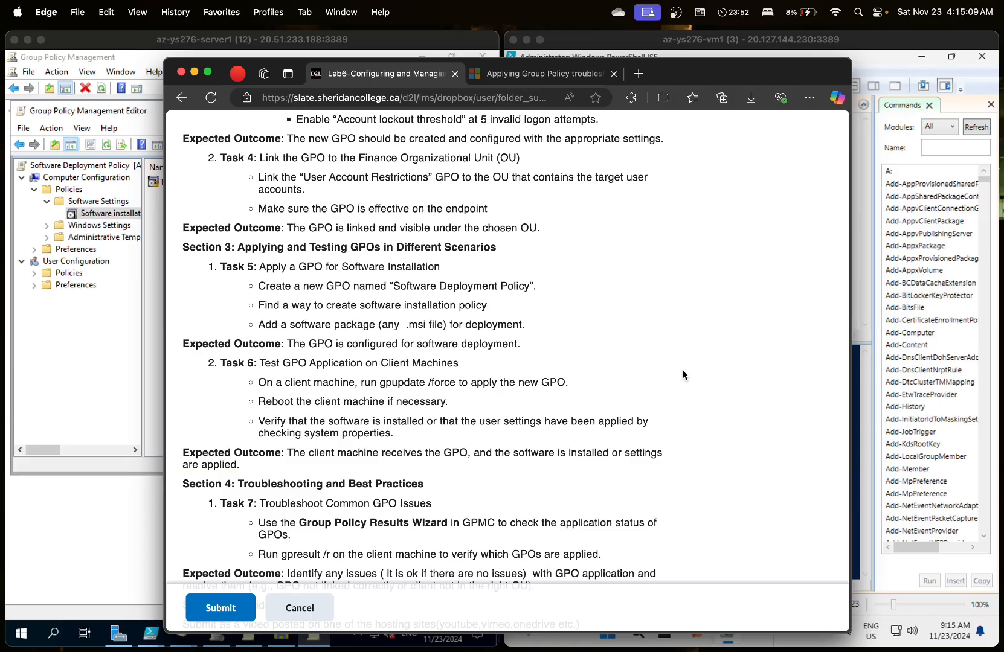
{"action": "left_click", "coordinate": [880, 318]}
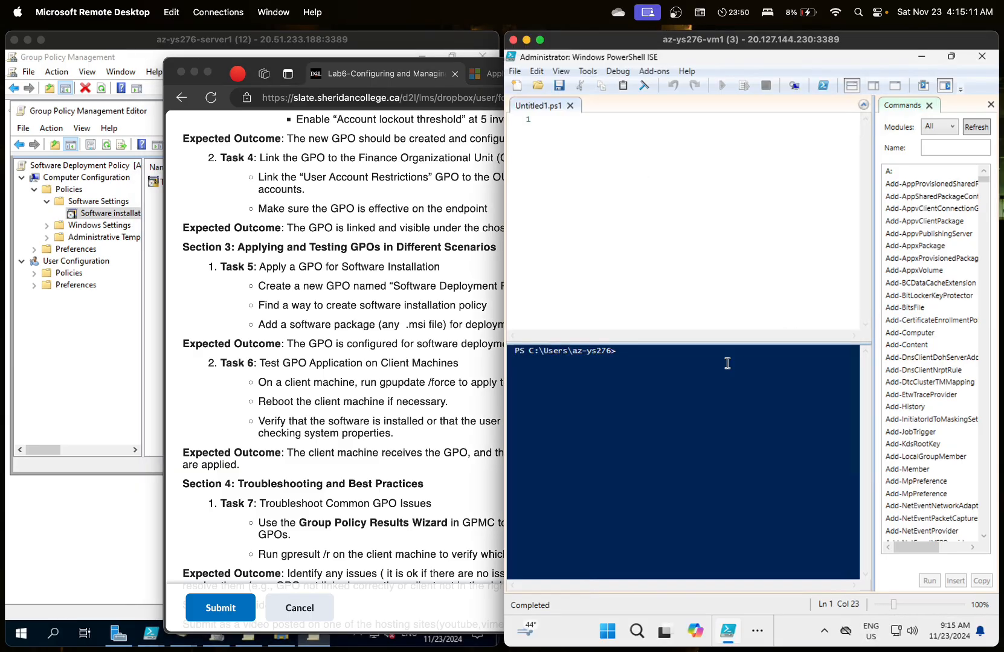
- Clear the console and rerun gpupdate /force on the client
{"action": "type", "text": "clear"}
{"action": "key", "text": "Up"}
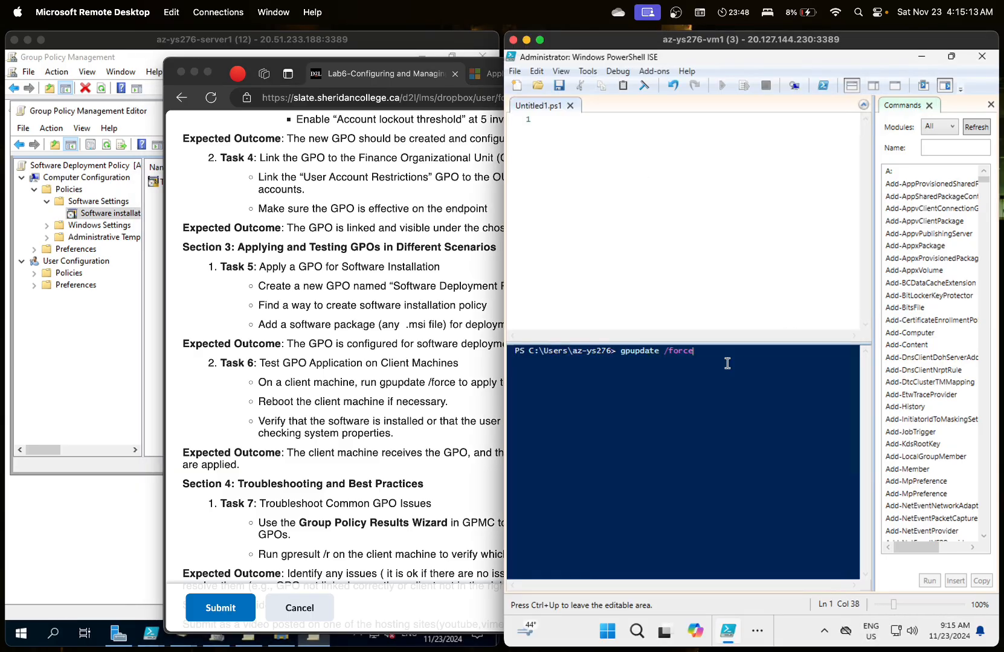
{"action": "key", "text": "Return"}
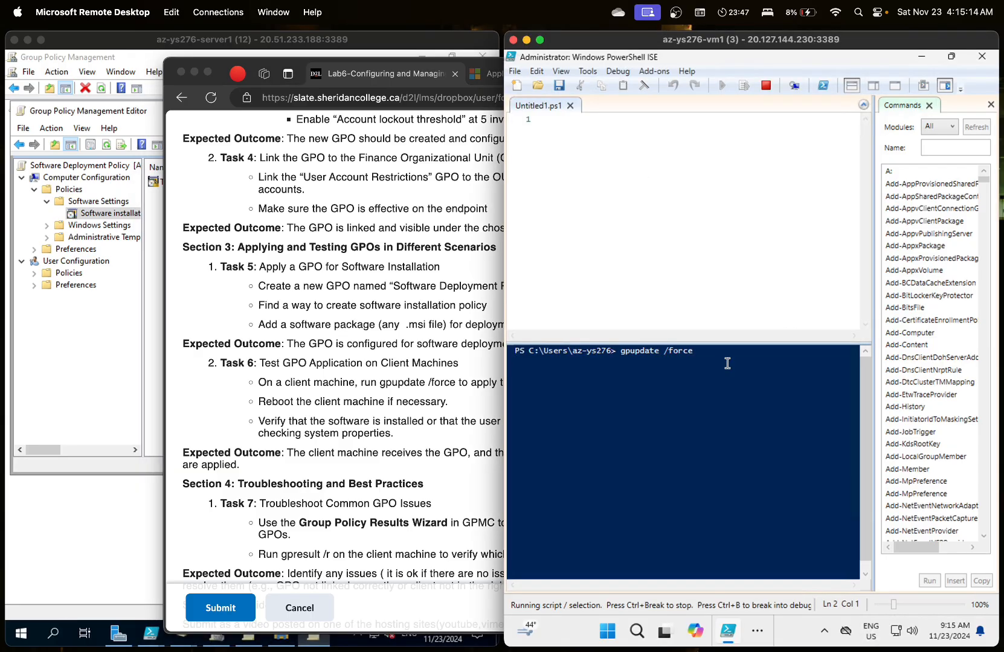
{"action": "left_click", "coordinate": [482, 370]}
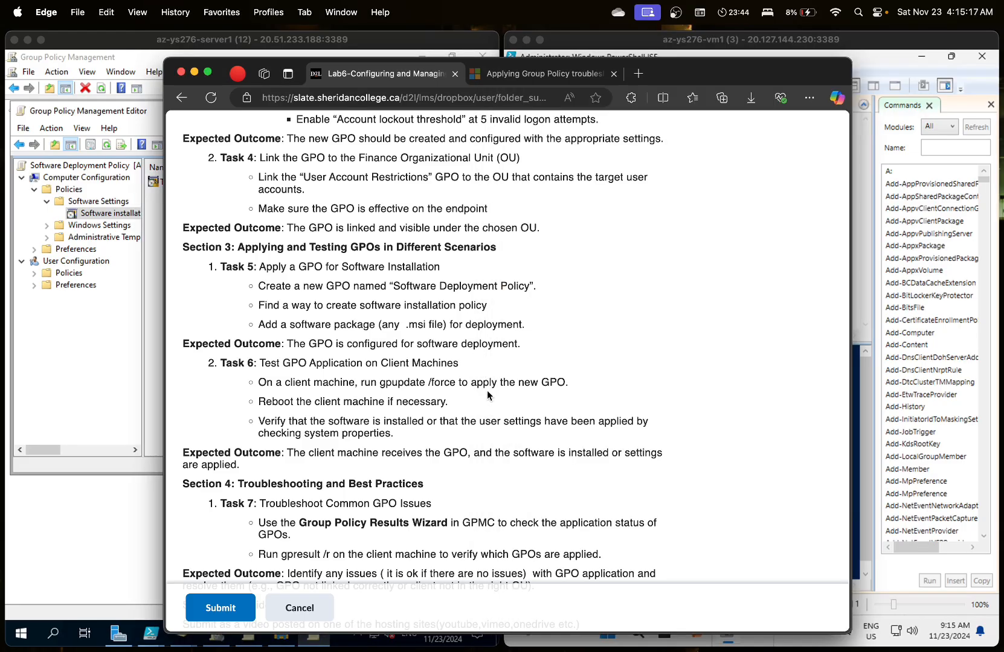
{"action": "left_click", "coordinate": [903, 333]}
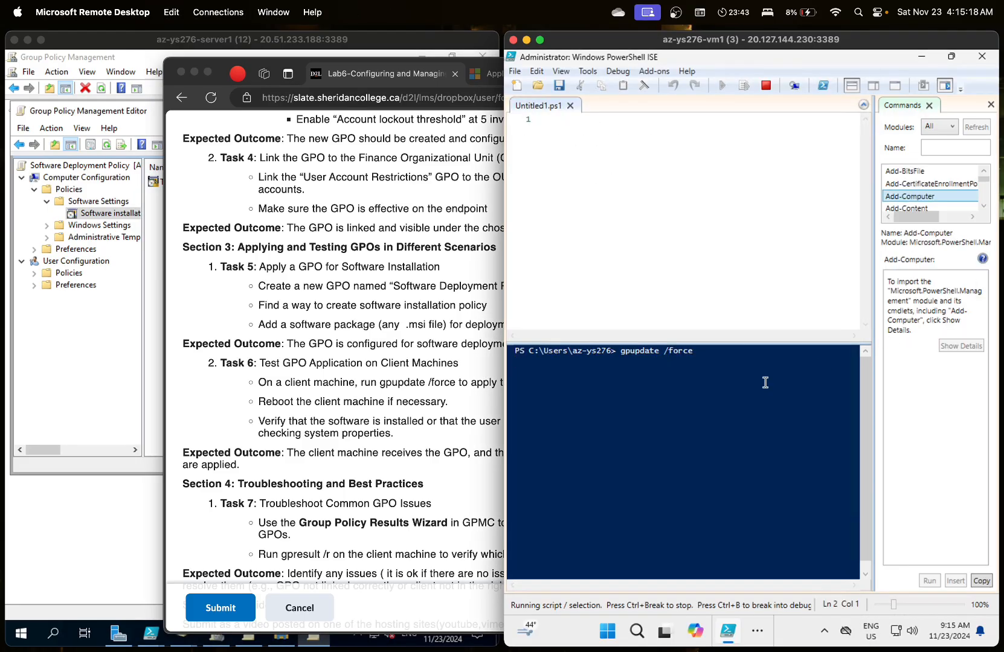
{"action": "left_click", "coordinate": [711, 408]}
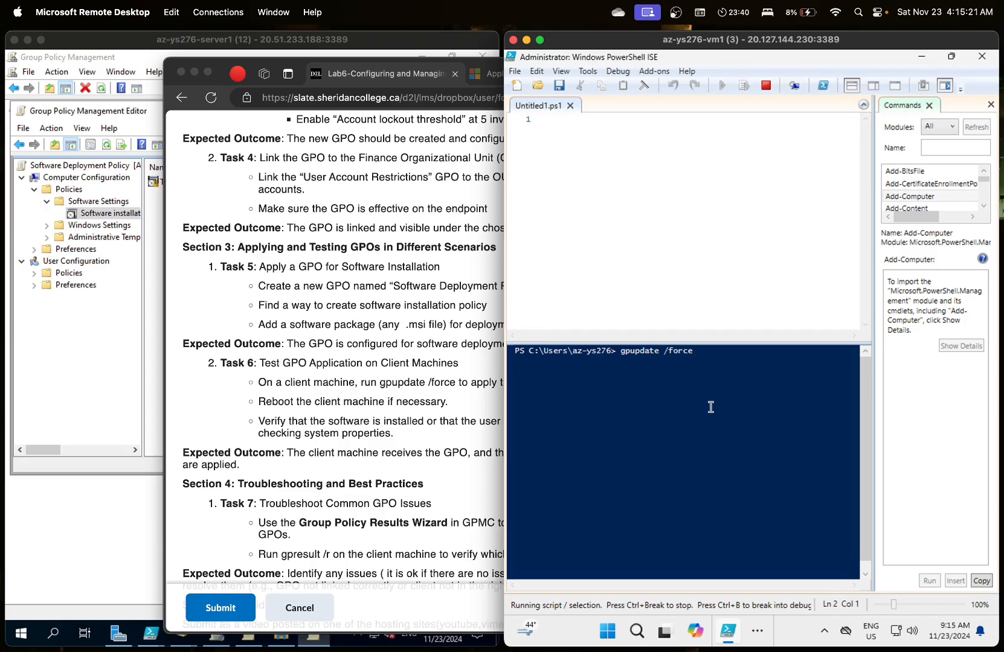
- Launch Event Viewer from the Windows search
{"action": "left_click", "coordinate": [758, 631]}
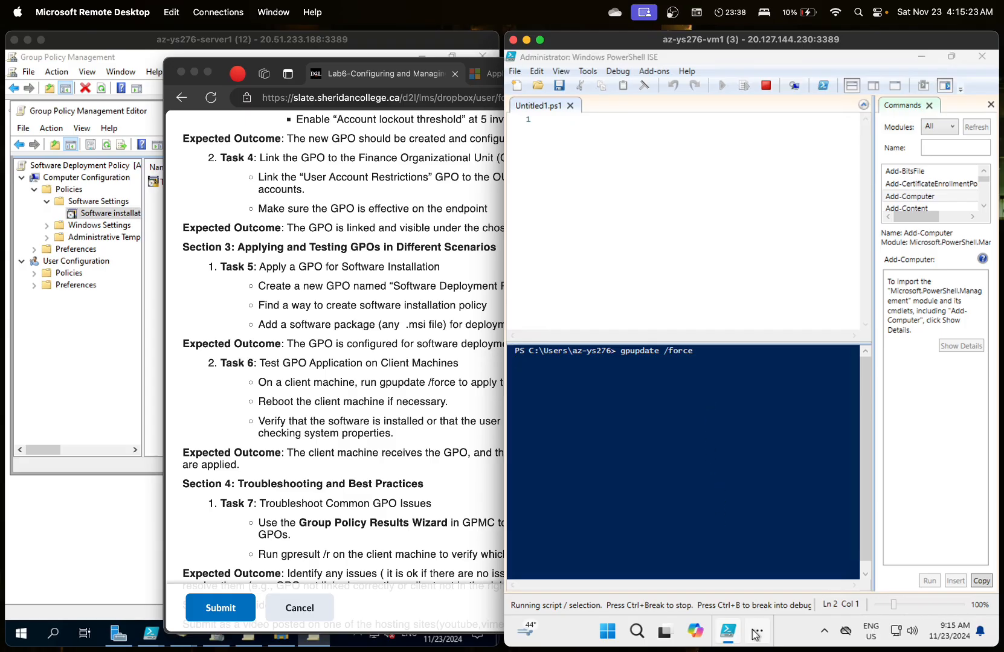
{"action": "left_click", "coordinate": [758, 622]}
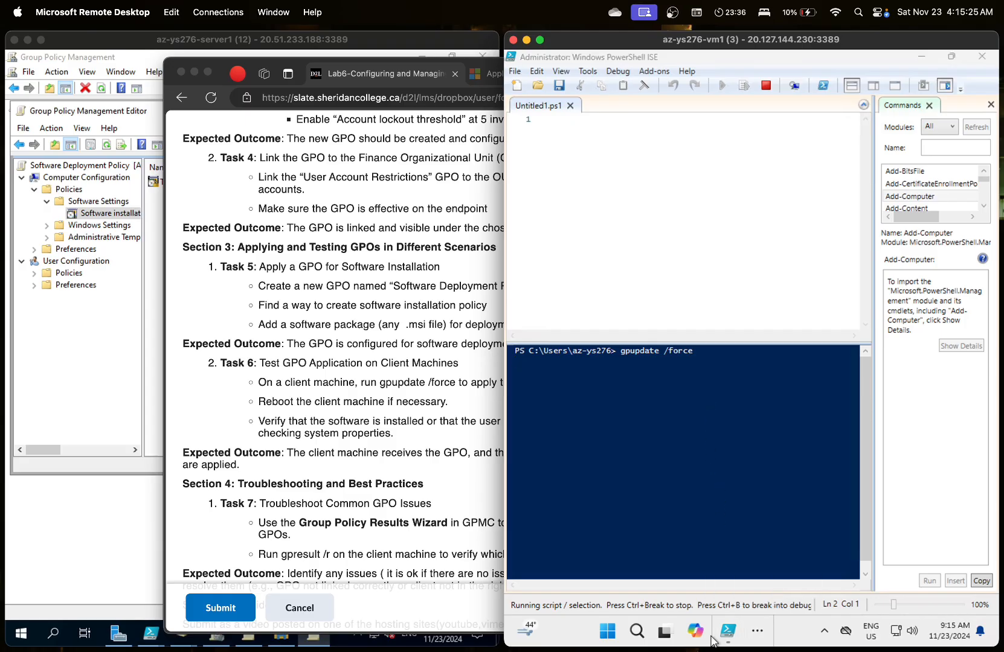
{"action": "left_click", "coordinate": [637, 630]}
{"action": "type", "text": "event viewer"}
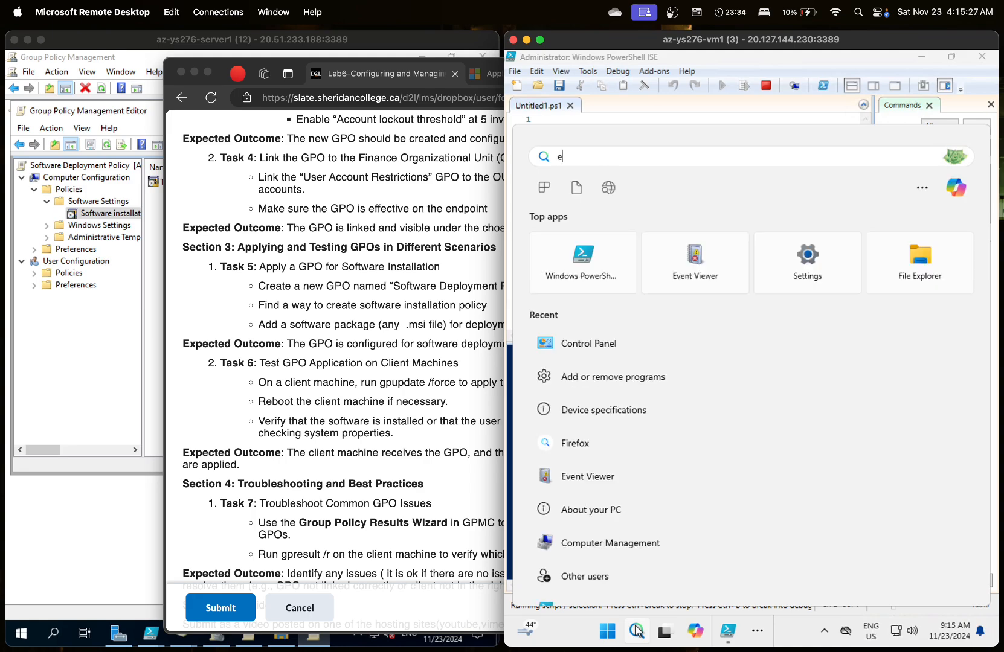
{"action": "key", "text": "Return"}
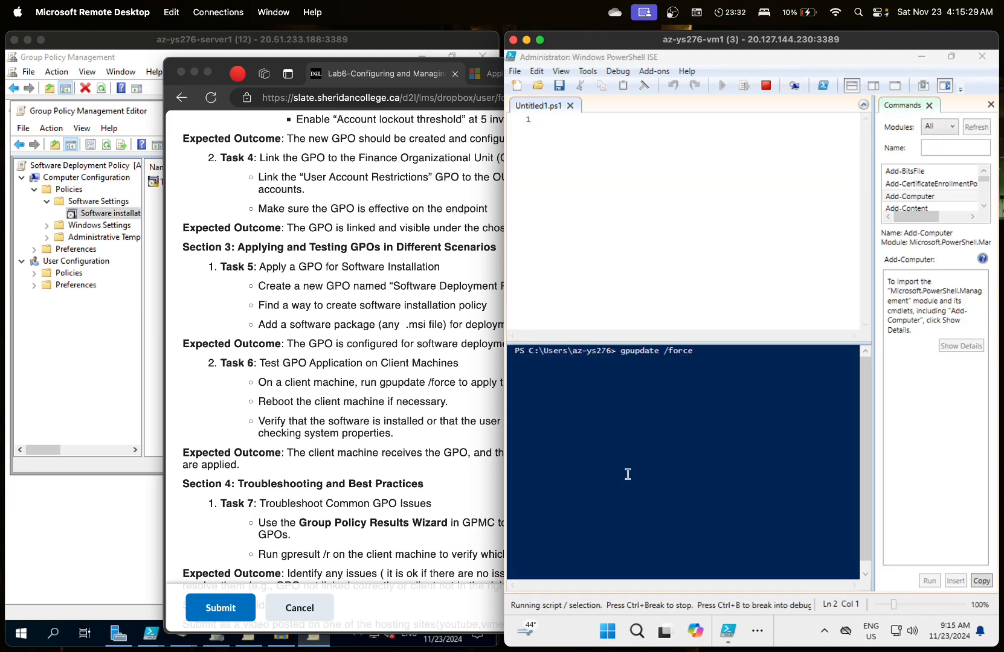
- Open the System log under Windows Logs, recovering the unresponsive Event Viewer window
{"action": "double_click", "coordinate": [577, 331]}
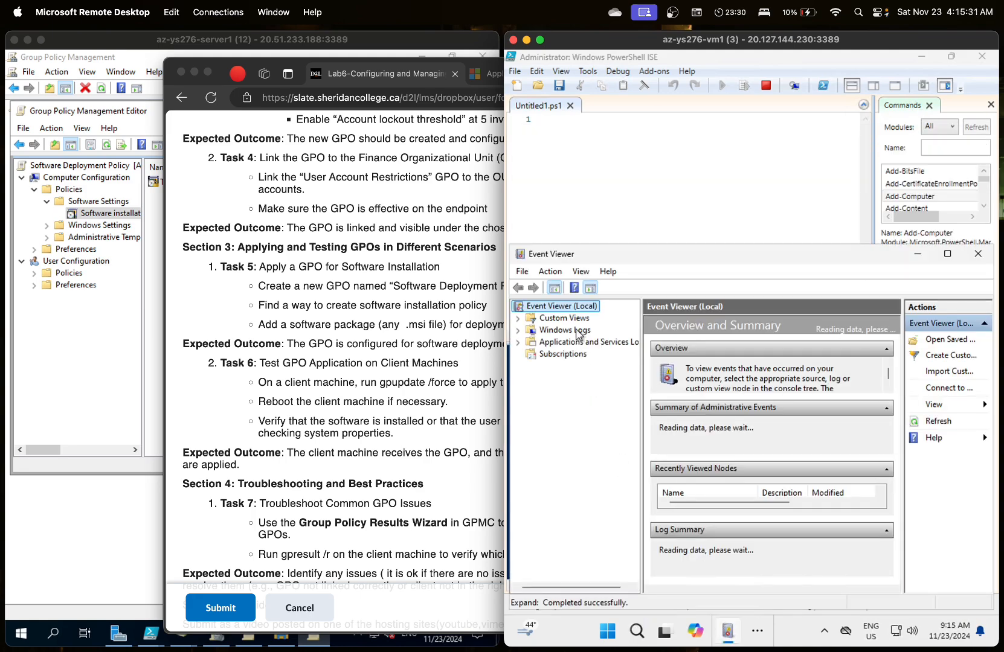
{"action": "left_click", "coordinate": [675, 378]}
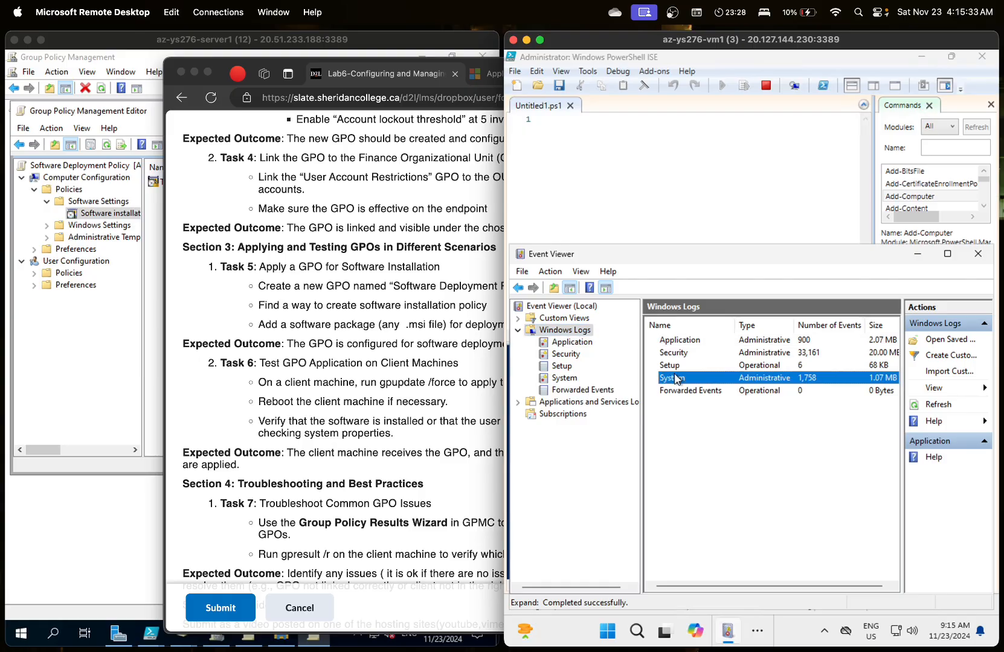
{"action": "double_click", "coordinate": [675, 378]}
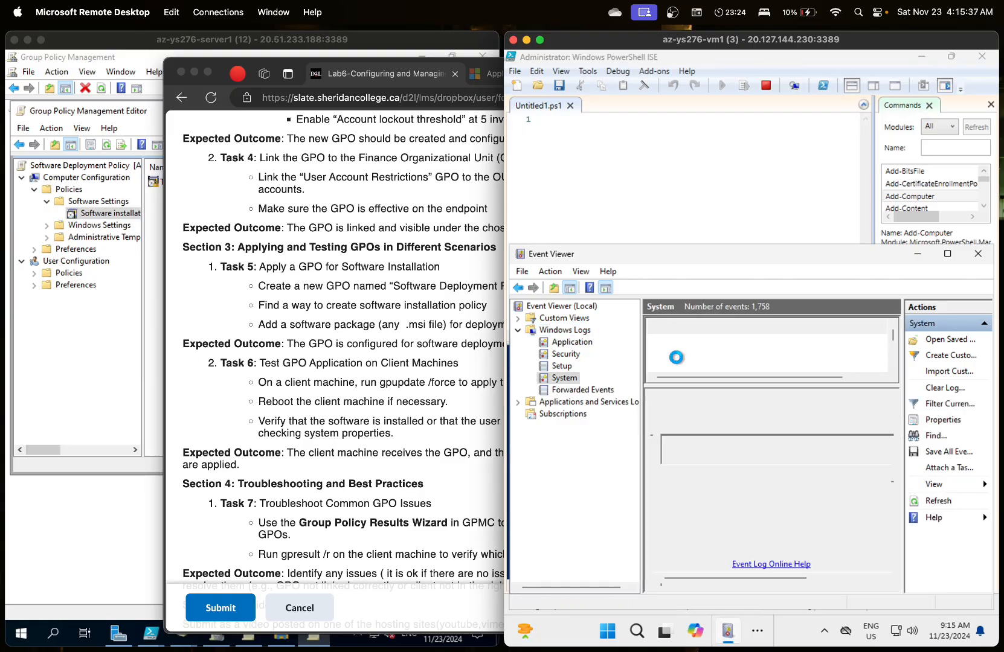
{"action": "left_click_drag", "start_coordinate": [712, 258], "coordinate": [712, 262]}
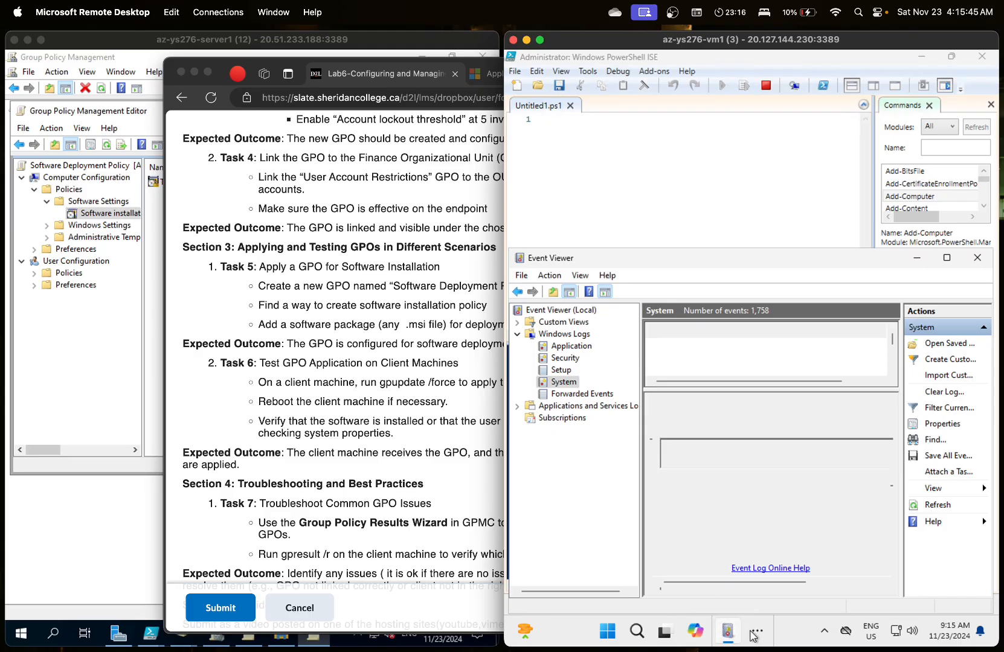
{"action": "left_click", "coordinate": [917, 259]}
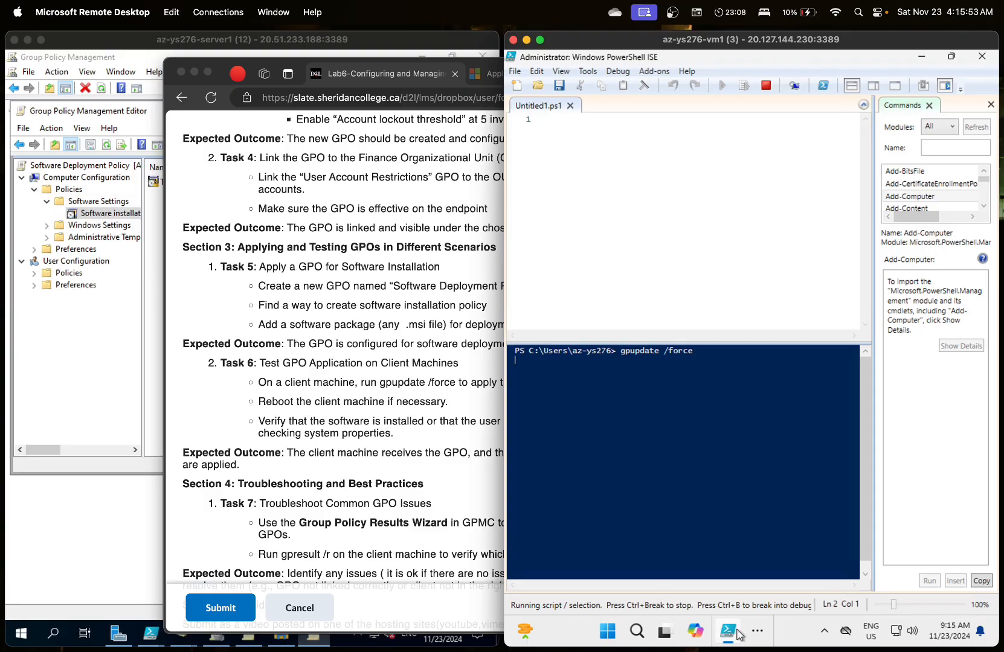
{"action": "left_click", "coordinate": [755, 633]}
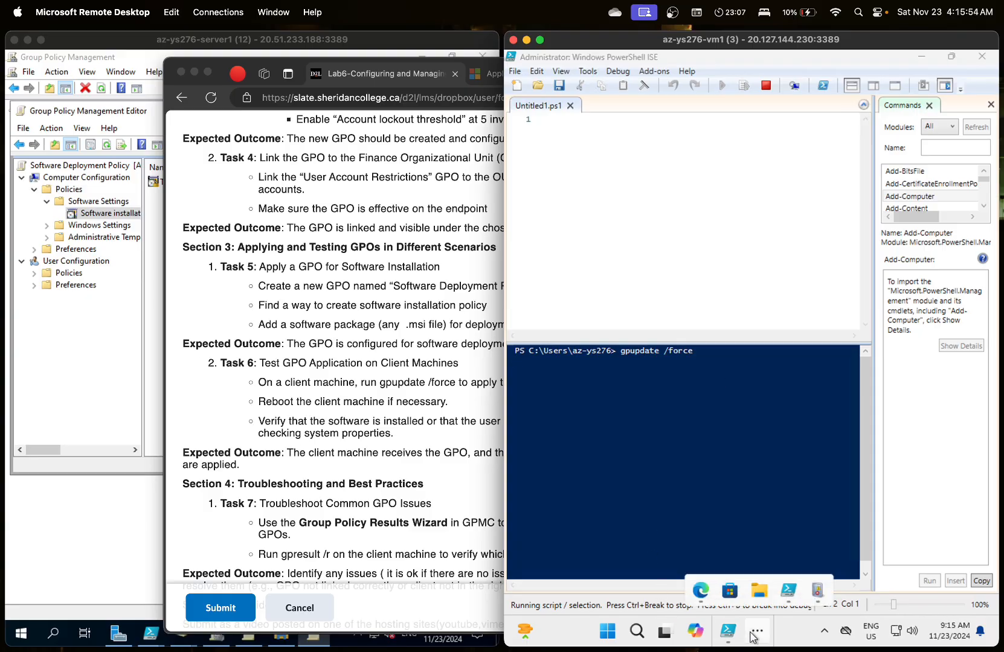
{"action": "left_click", "coordinate": [813, 591]}
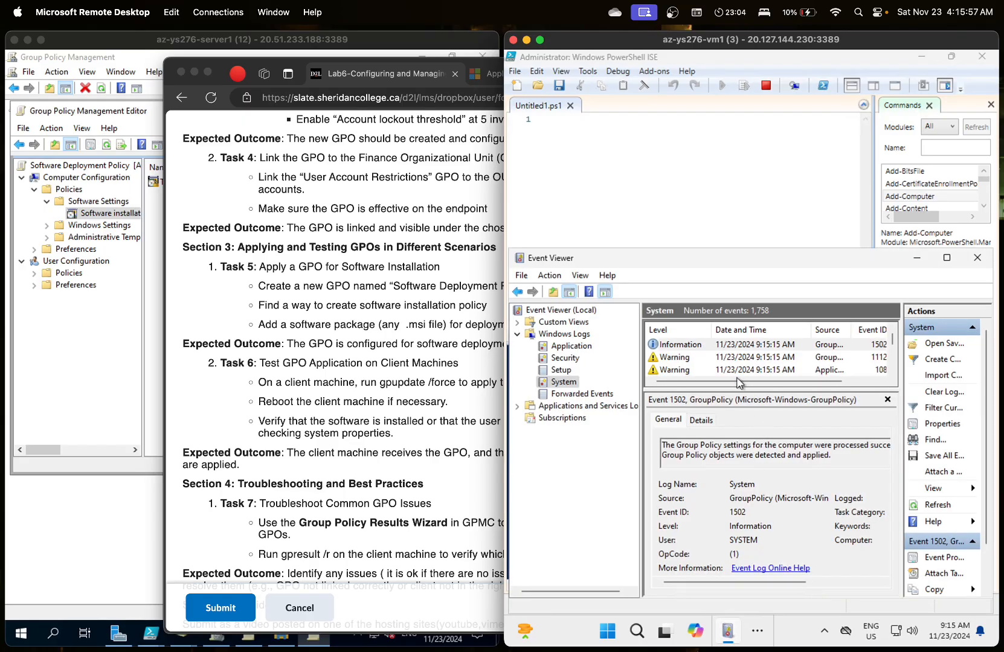
- Check GroupPolicy event 1502 and the warning below it, then return to the PowerShell prompt
{"action": "left_click", "coordinate": [715, 347]}
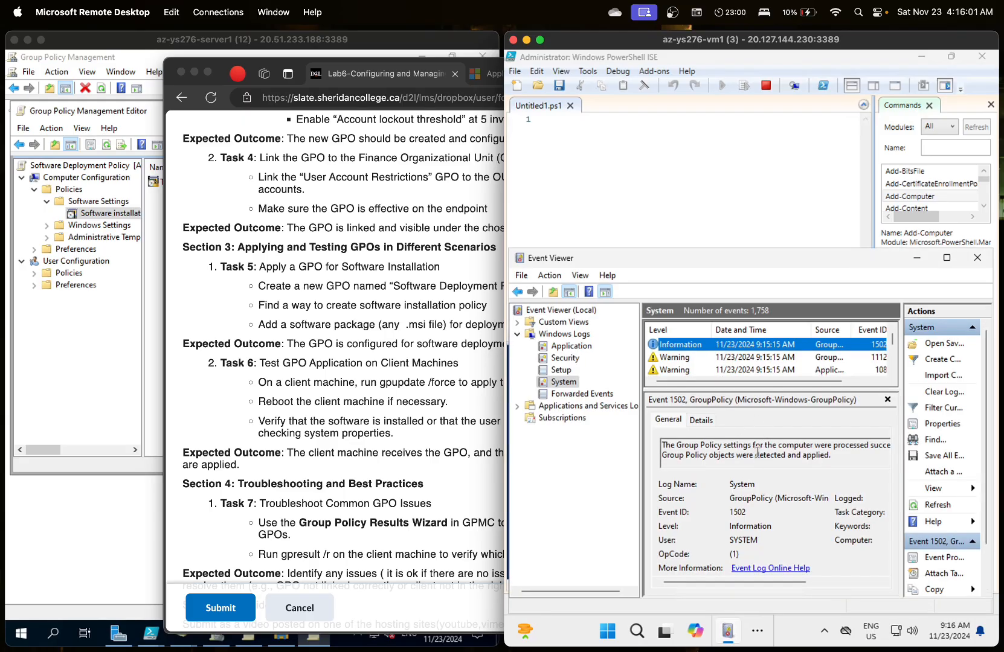
{"action": "left_click", "coordinate": [756, 358]}
{"action": "left_click", "coordinate": [753, 348]}
{"action": "left_click", "coordinate": [917, 260]}
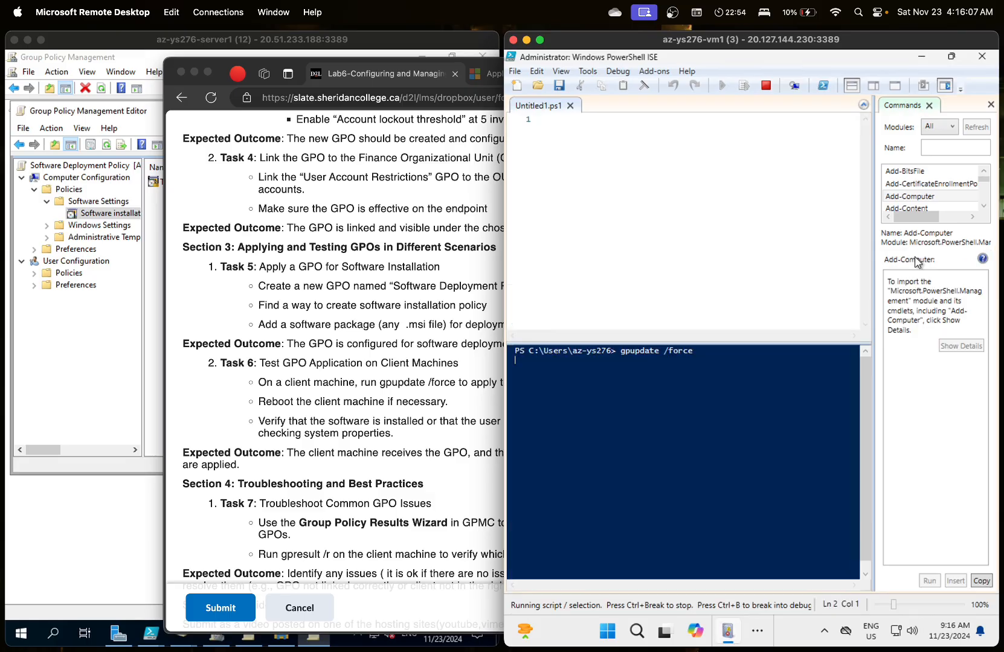
{"action": "left_click", "coordinate": [726, 351]}
{"action": "left_click", "coordinate": [720, 393]}
- Restore Event Viewer and step through the System events to Error 103
{"action": "left_click", "coordinate": [757, 630]}
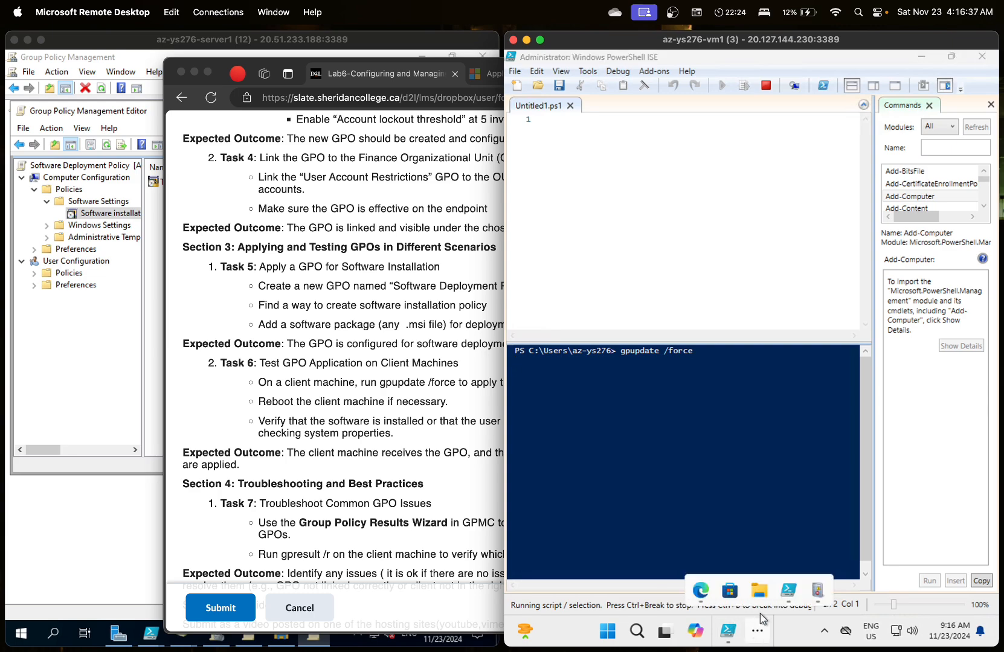
{"action": "left_click", "coordinate": [817, 591]}
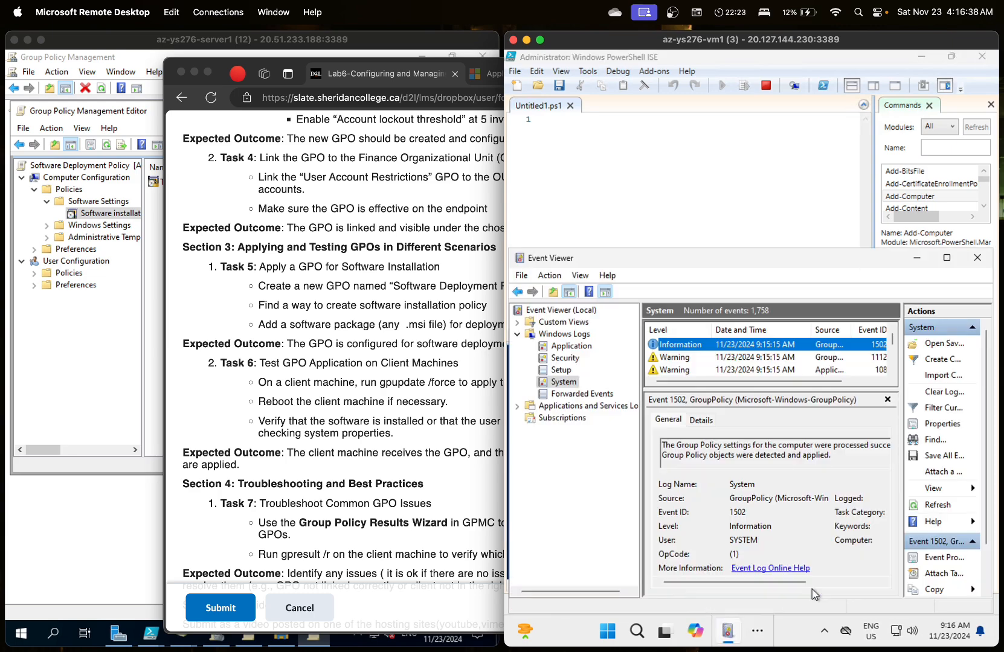
{"action": "left_click", "coordinate": [748, 368]}
{"action": "key", "text": "Up"}
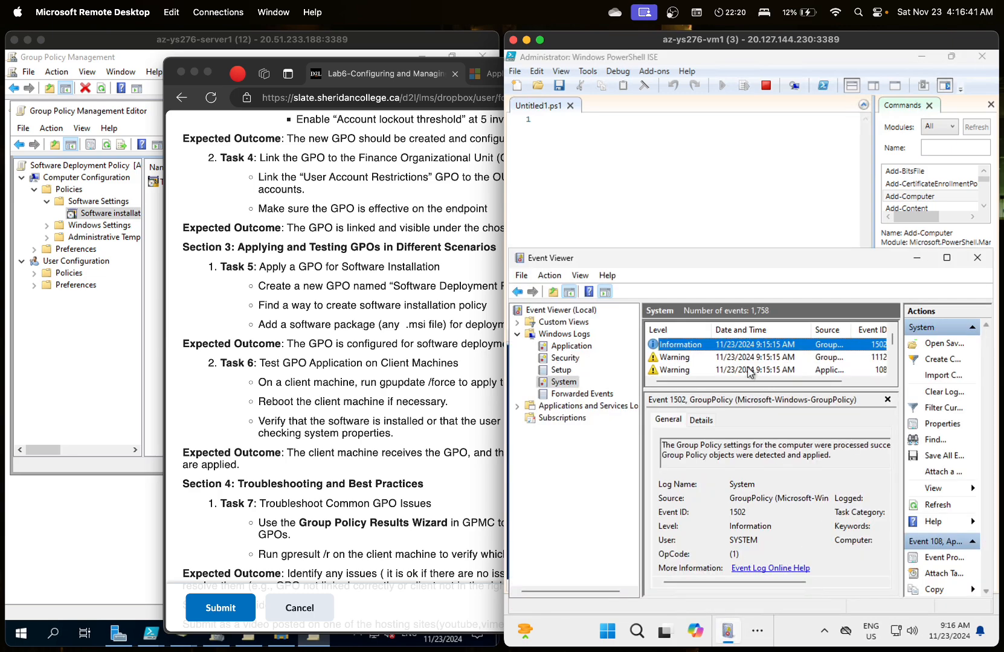
{"action": "key", "text": "Down"}
{"action": "key", "text": "Down"}
{"action": "key", "text": "Down"}
{"action": "key", "text": "Up"}
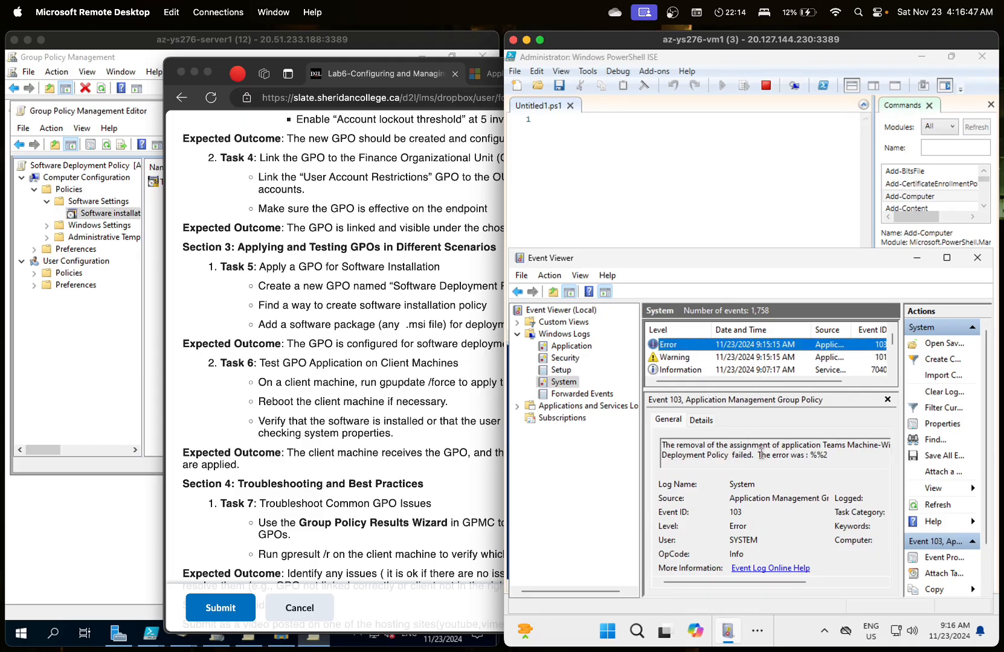
- Select the Error 103 description reporting the failed Teams assignment removal
{"action": "left_click", "coordinate": [780, 448]}
{"action": "key", "text": "Right"}
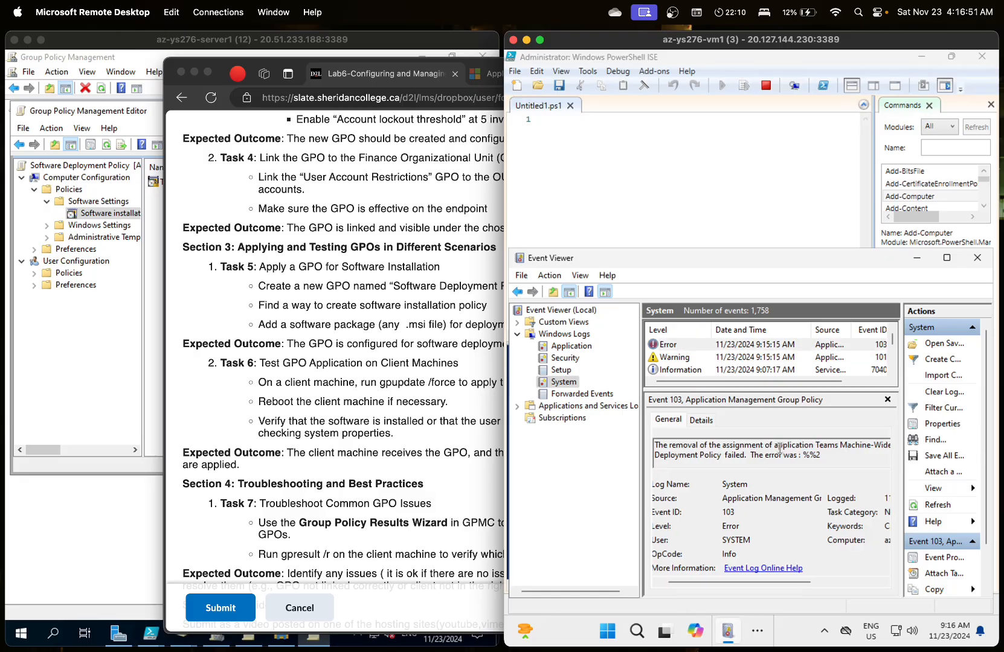
{"action": "left_click_drag", "start_coordinate": [814, 458], "coordinate": [620, 423]}
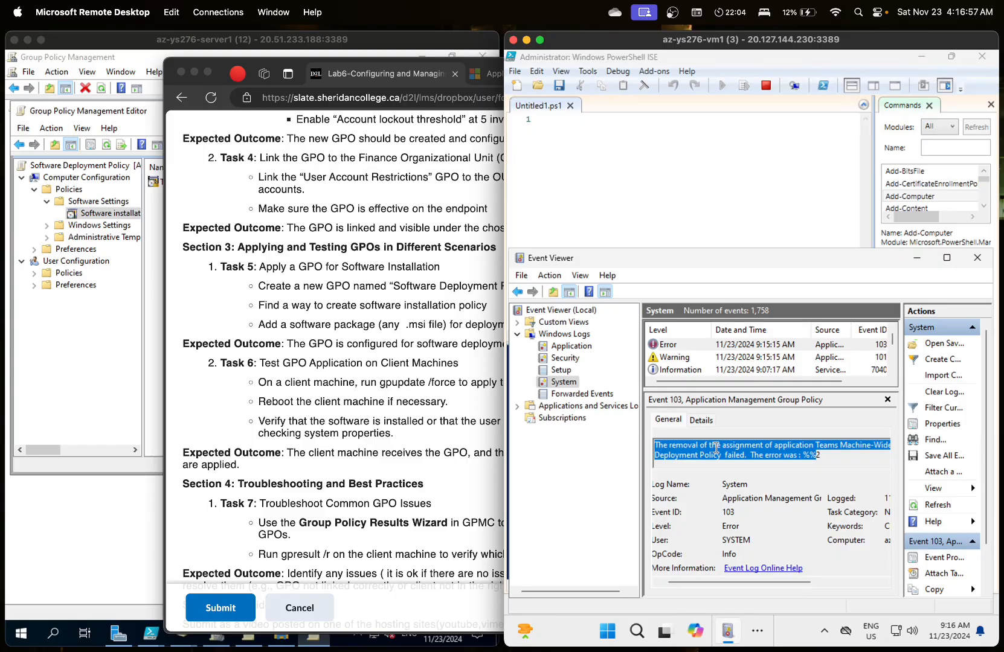
{"action": "left_click", "coordinate": [672, 12]}
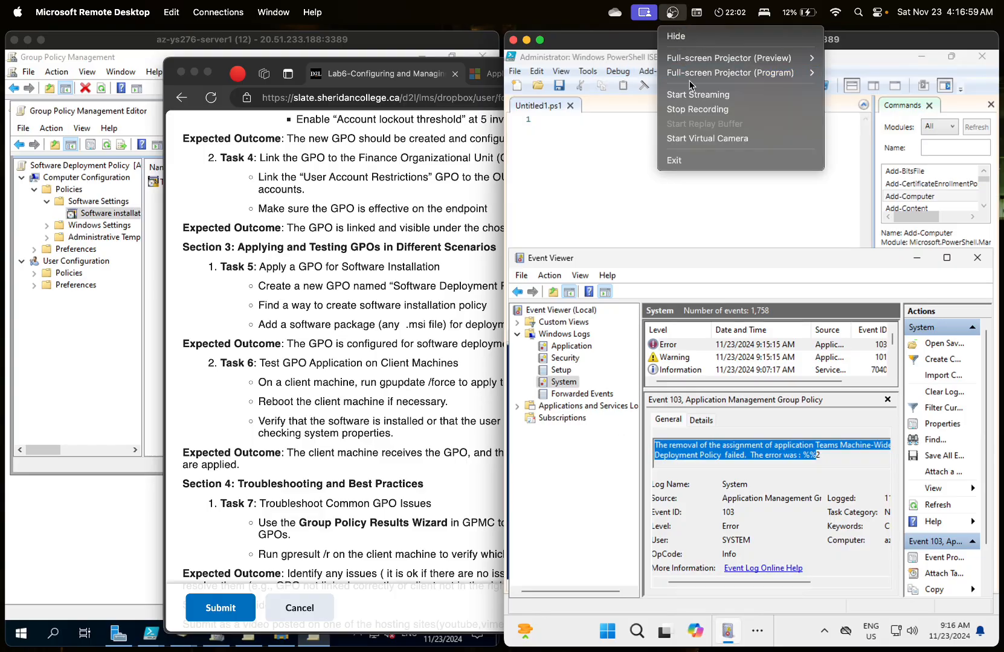
{"action": "left_click", "coordinate": [700, 109]}
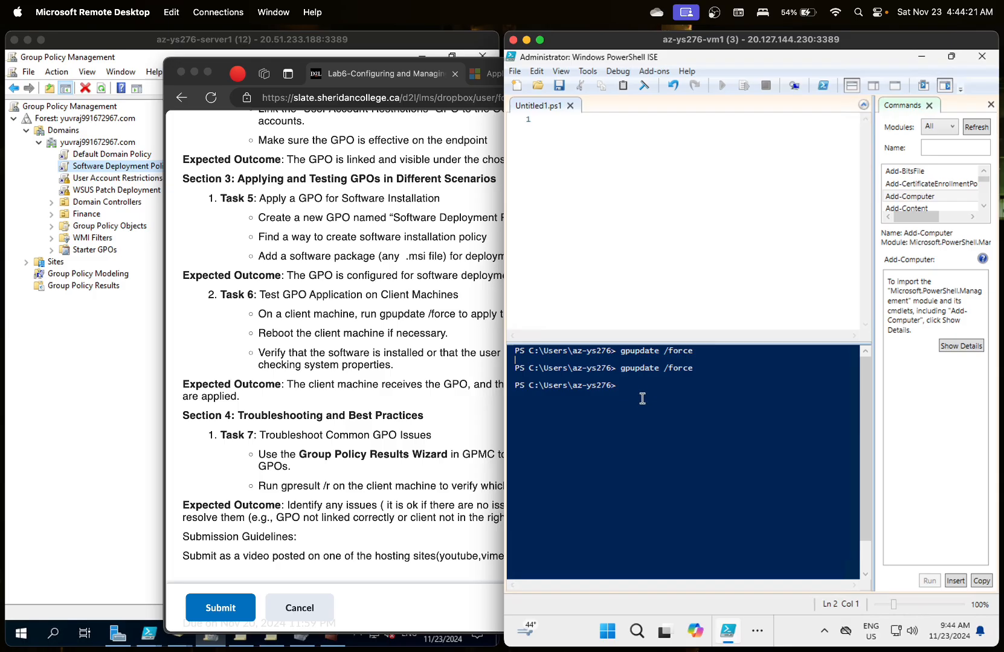
- Compare System Warning 108 (installation changes delayed until next logon) with Error 103, then bring up Start
{"action": "left_click", "coordinate": [757, 631]}
{"action": "left_click", "coordinate": [817, 597]}
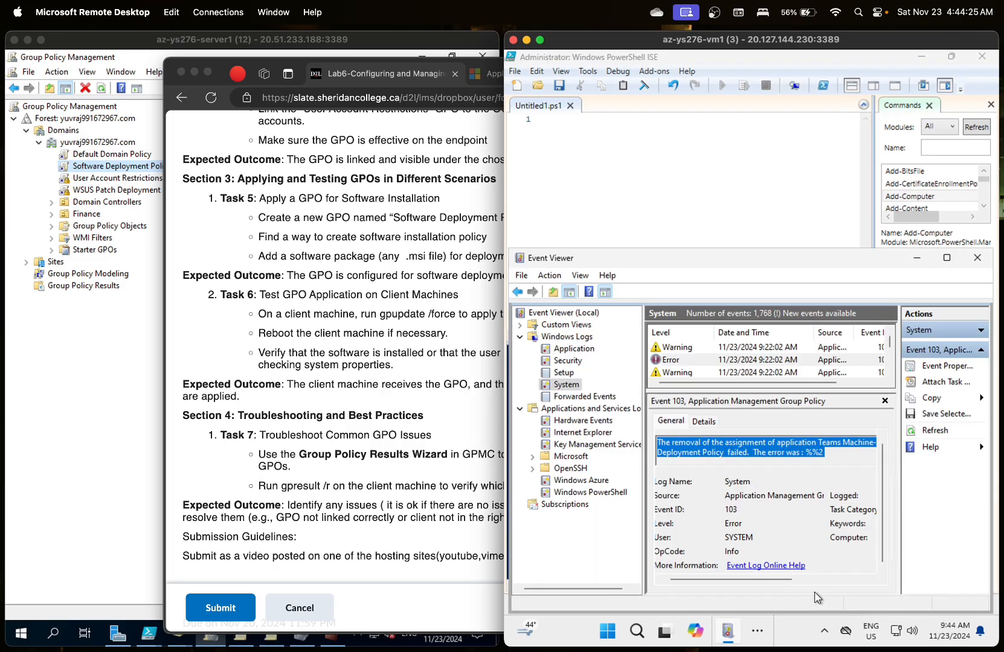
{"action": "left_click", "coordinate": [684, 360]}
{"action": "left_click", "coordinate": [684, 348]}
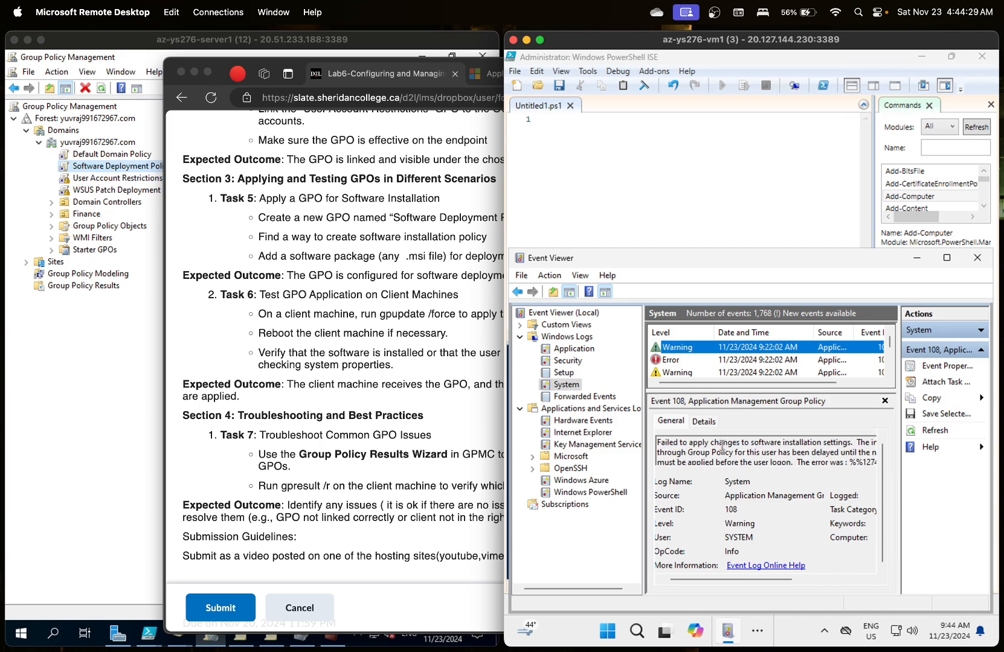
{"action": "left_click", "coordinate": [723, 450]}
{"action": "left_click", "coordinate": [678, 361]}
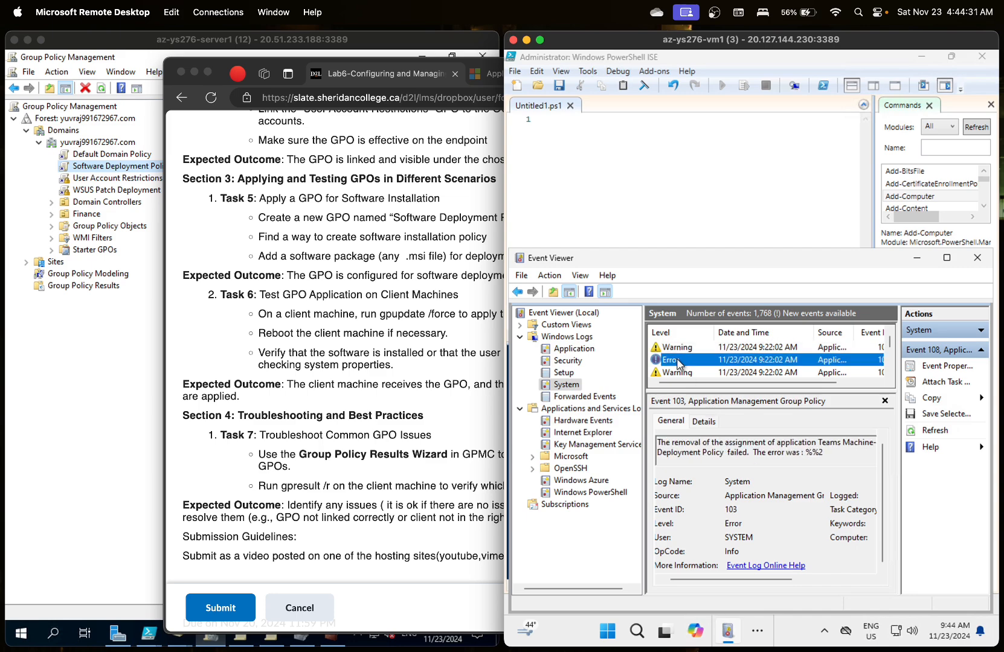
{"action": "left_click", "coordinate": [681, 349]}
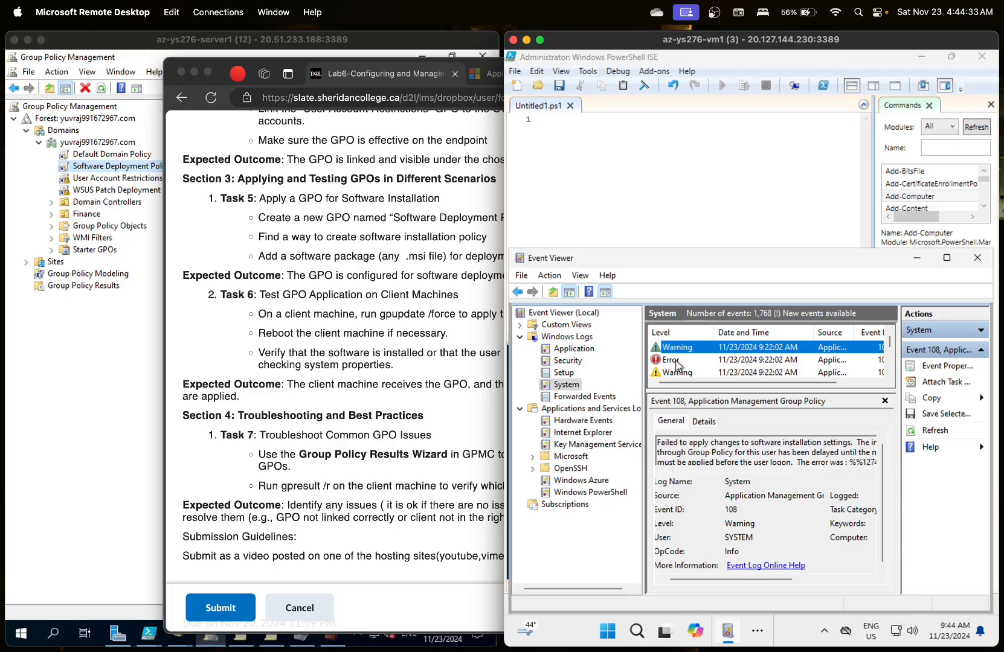
{"action": "left_click", "coordinate": [677, 362]}
{"action": "left_click", "coordinate": [678, 349]}
{"action": "left_click", "coordinate": [614, 634]}
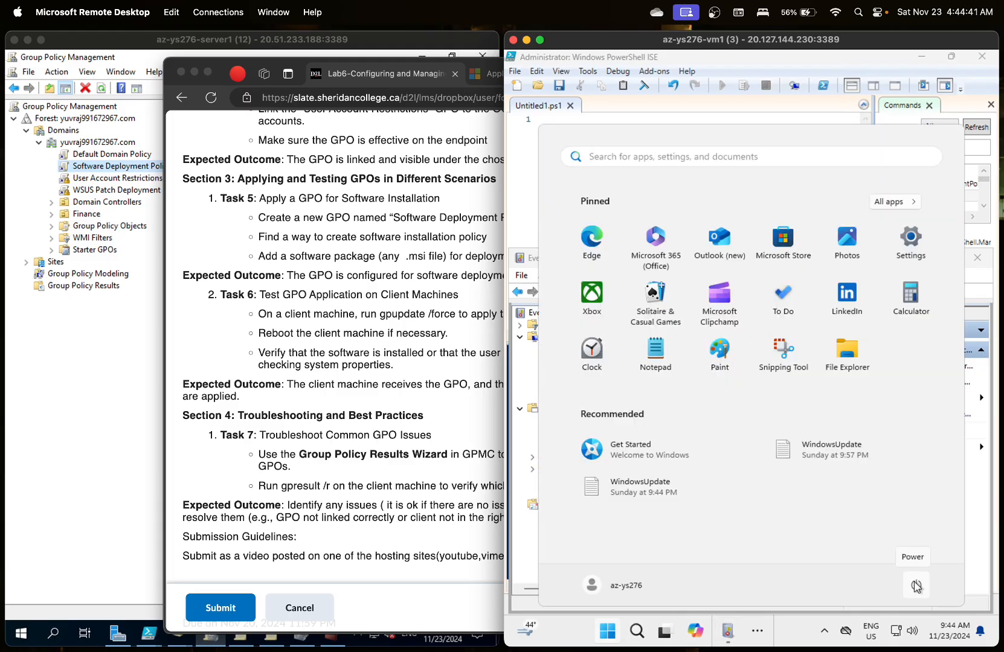
- Rerun gpupdate /force in the client's PowerShell ISE console by recalling the previous command
{"action": "left_click", "coordinate": [525, 260]}
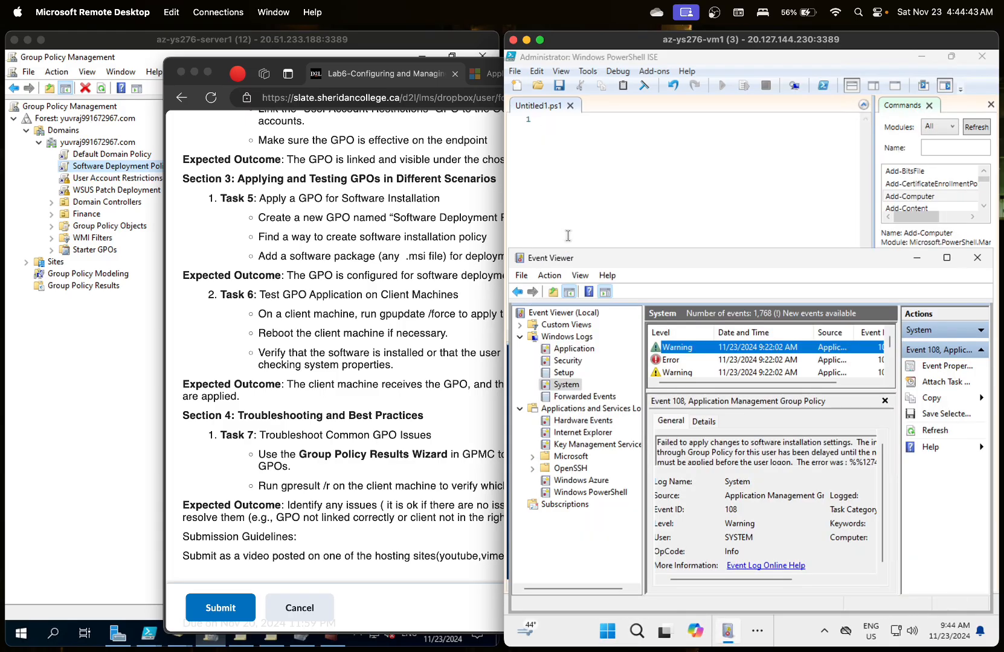
{"action": "left_click", "coordinate": [612, 217]}
{"action": "left_click", "coordinate": [650, 383]}
{"action": "key", "text": "Up"}
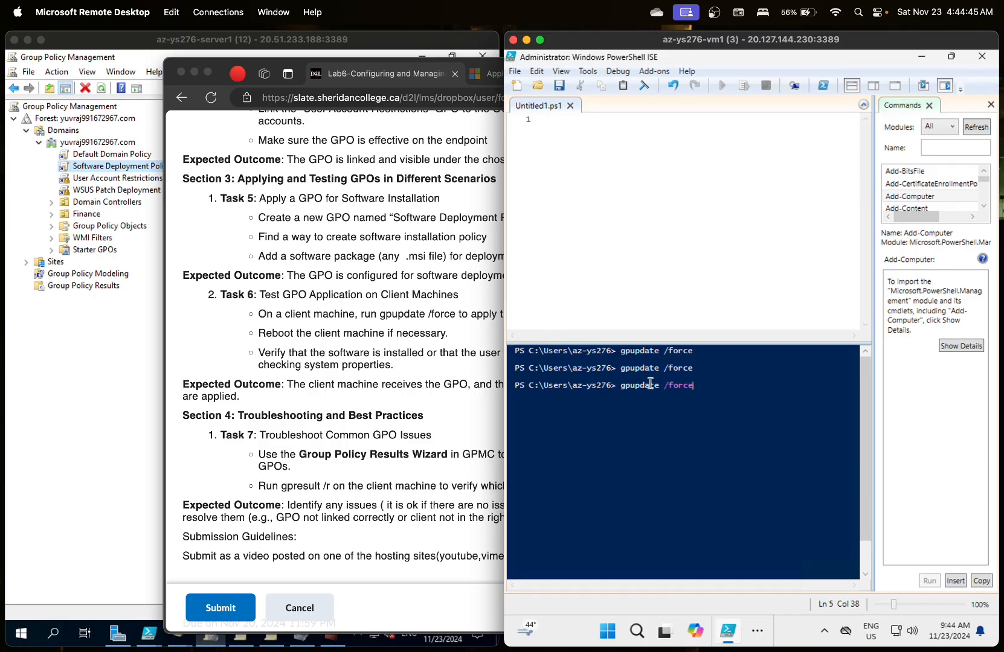
{"action": "key", "text": "Return"}
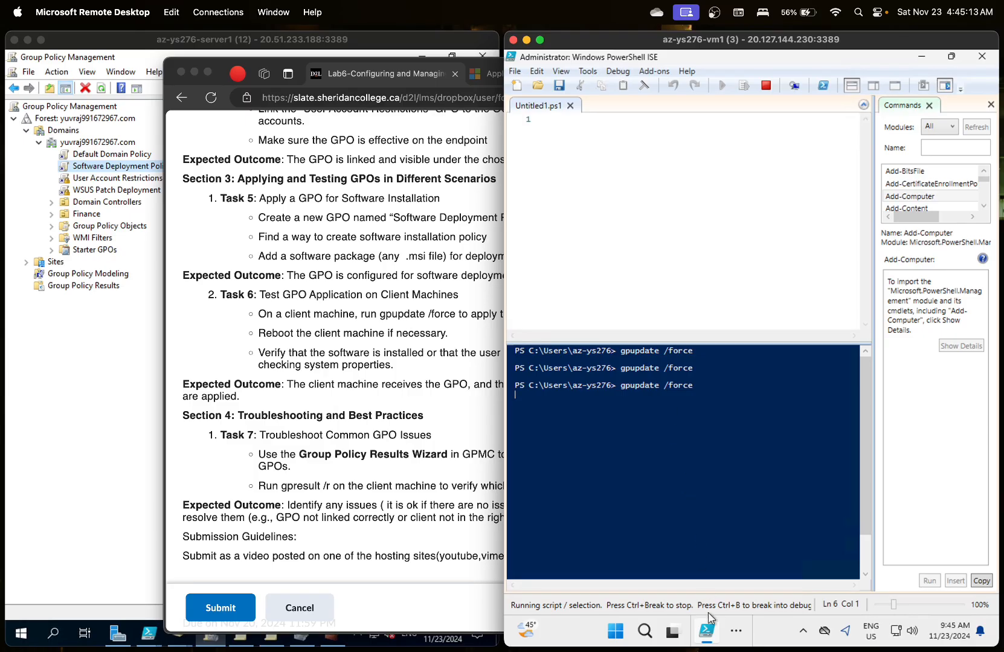
- Check the hidden taskbar apps, then return to the PowerShell ISE console while gpupdate runs
{"action": "left_click", "coordinate": [734, 633]}
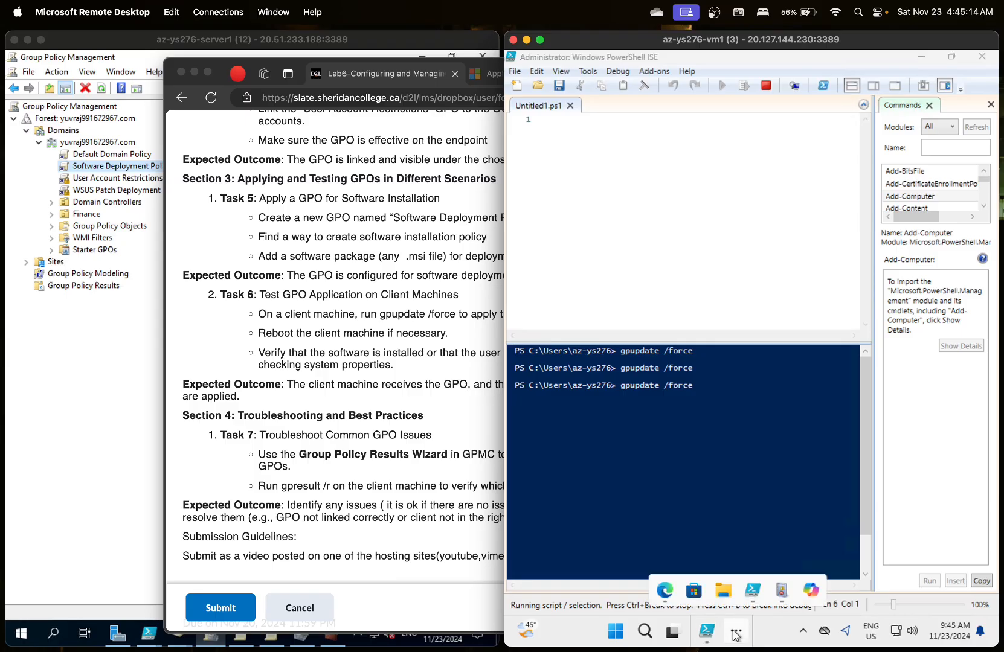
{"action": "left_click", "coordinate": [782, 589]}
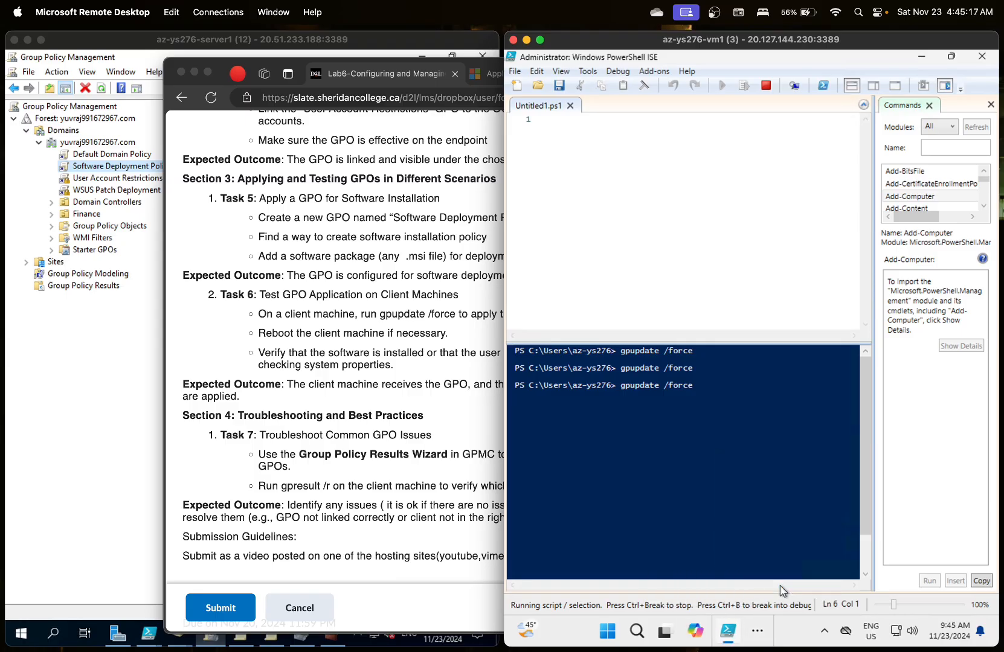
{"action": "left_click", "coordinate": [757, 630]}
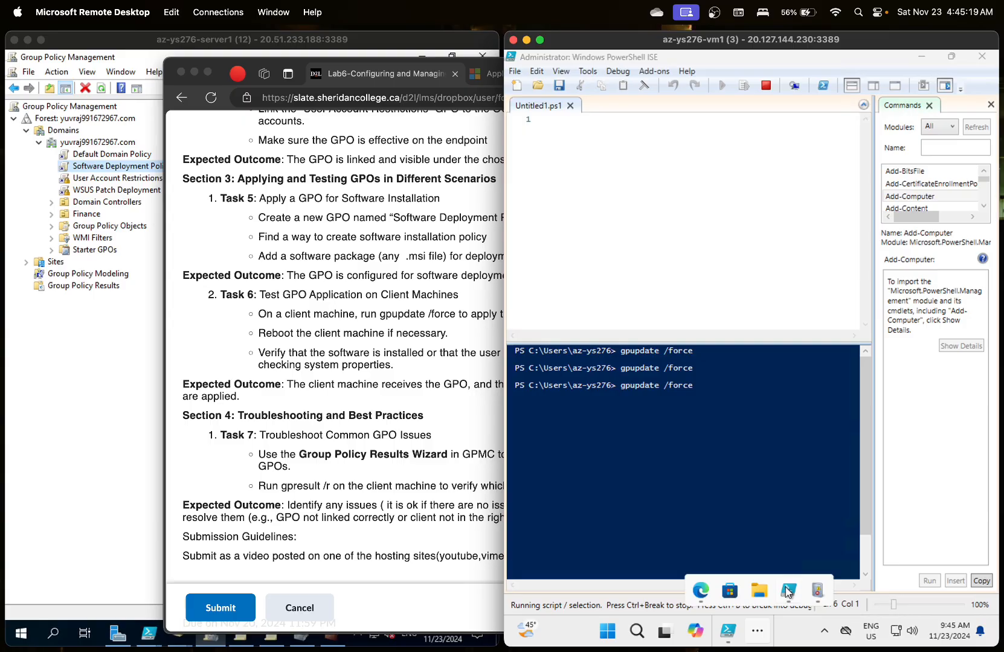
{"action": "mouse_move", "coordinate": [787, 592]}
{"action": "left_click", "coordinate": [779, 524]}
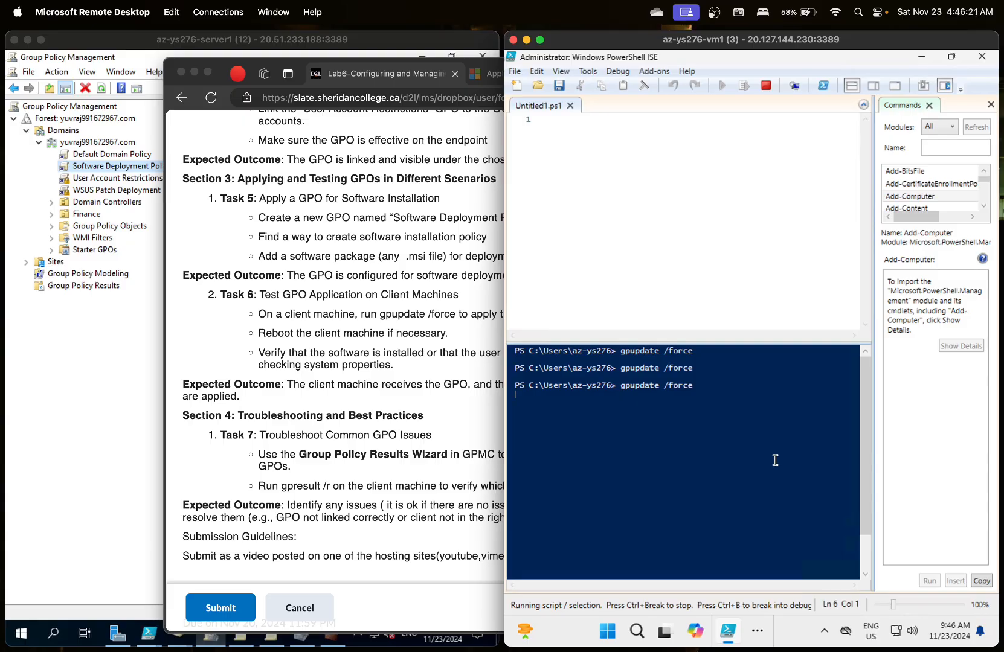
{"action": "mouse_move", "coordinate": [756, 631]}
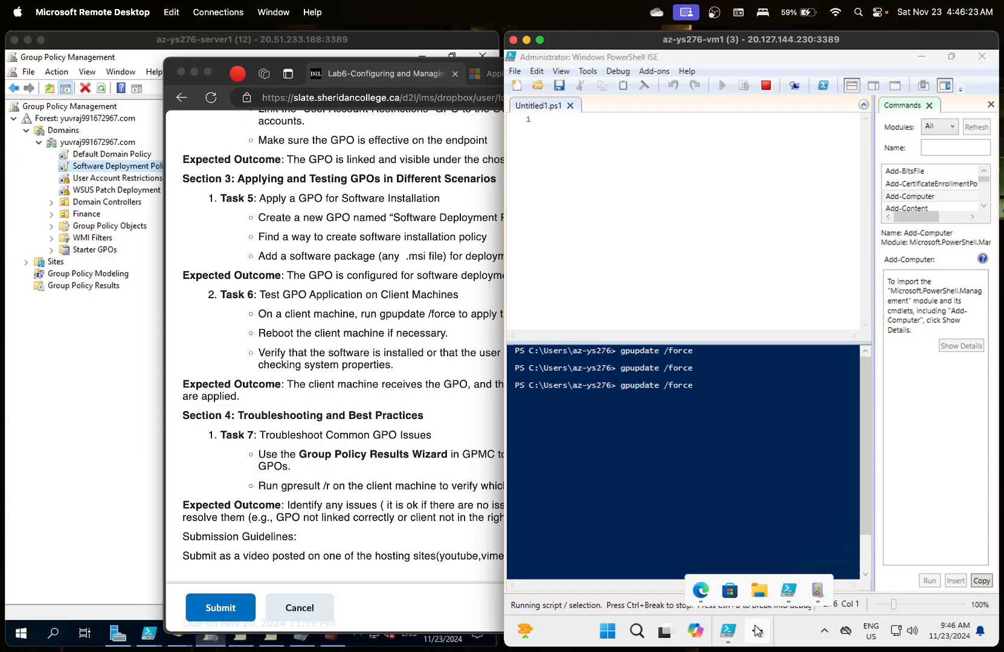
{"action": "left_click", "coordinate": [815, 598]}
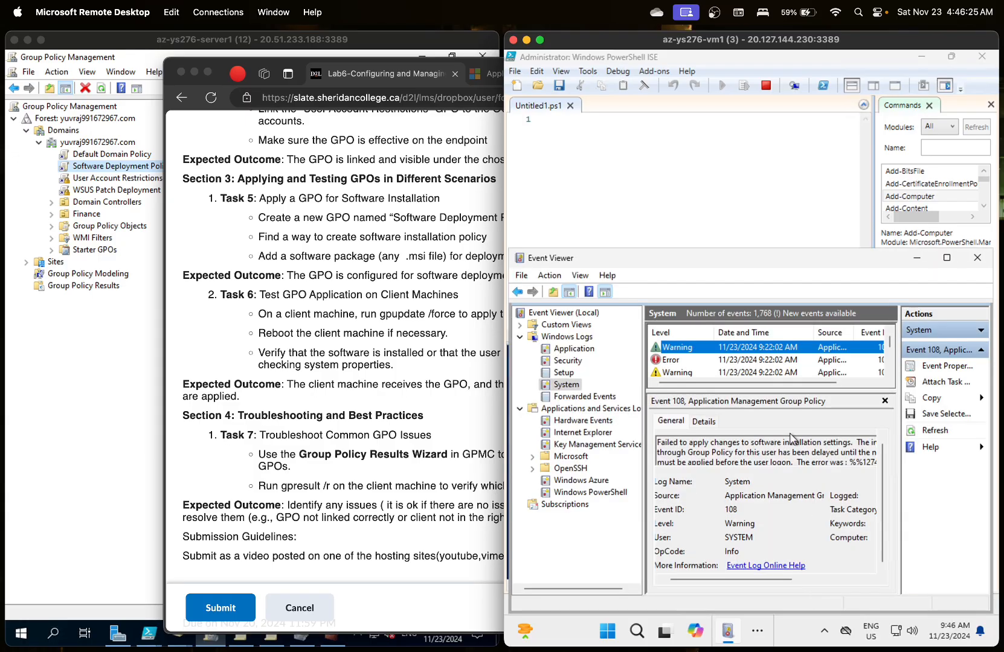
{"action": "left_click", "coordinate": [788, 361]}
{"action": "left_click", "coordinate": [788, 362]}
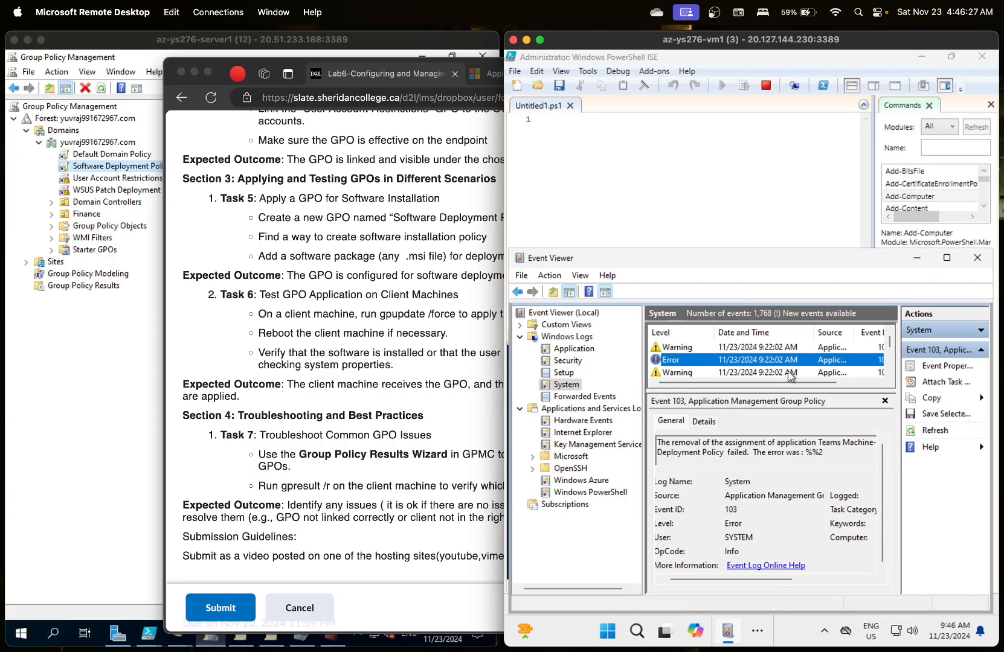
{"action": "left_click", "coordinate": [790, 373]}
{"action": "left_click", "coordinate": [786, 354]}
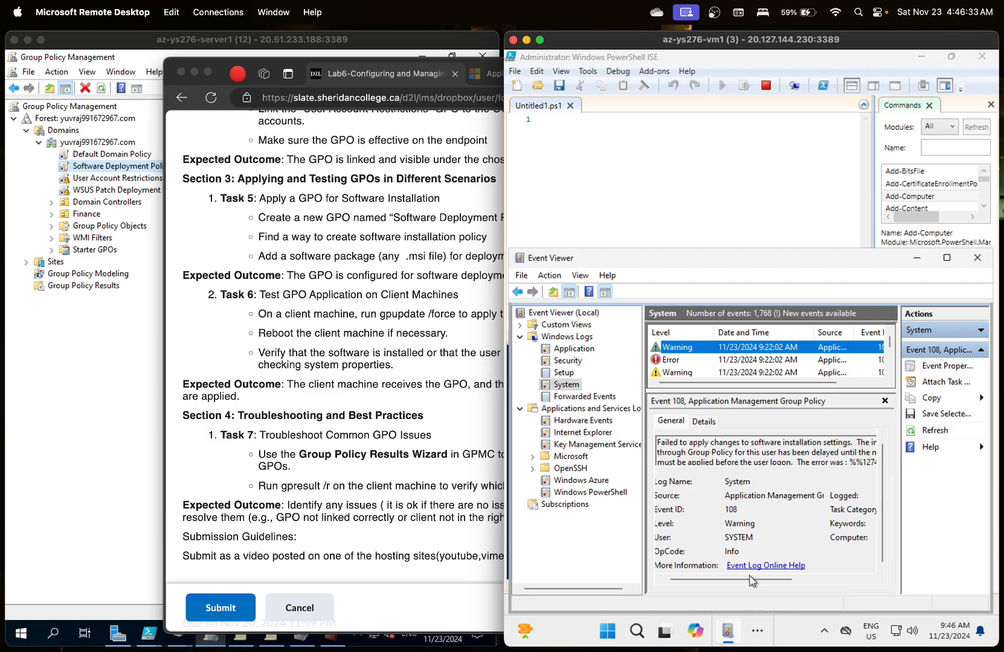
{"action": "scroll", "coordinate": [719, 579], "scroll_direction": "right", "scroll_amount": 3}
{"action": "left_click_drag", "start_coordinate": [791, 564], "coordinate": [744, 554]}
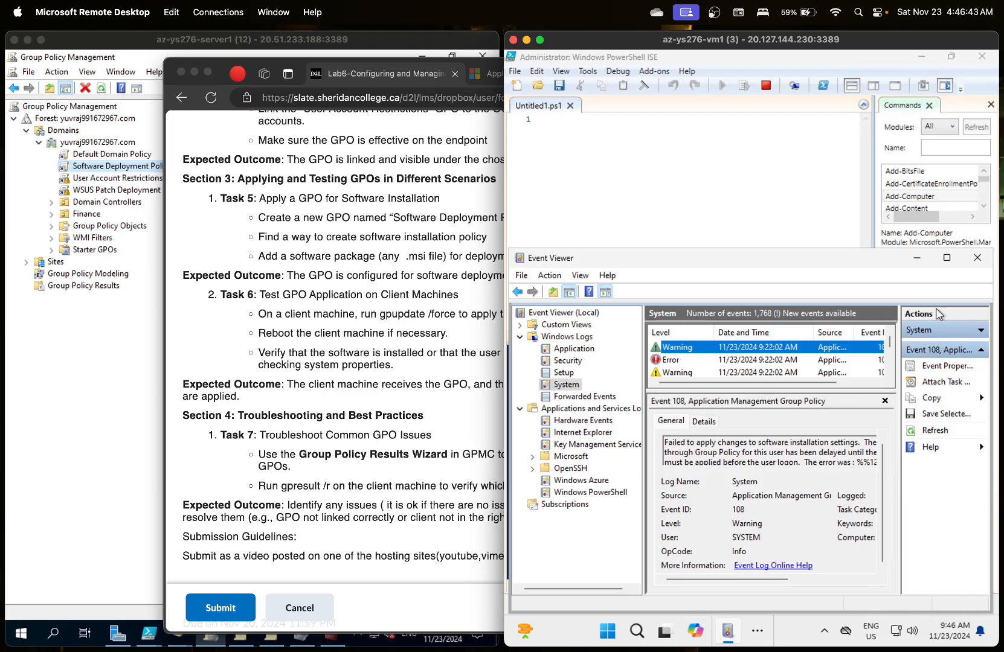
{"action": "left_click", "coordinate": [917, 258]}
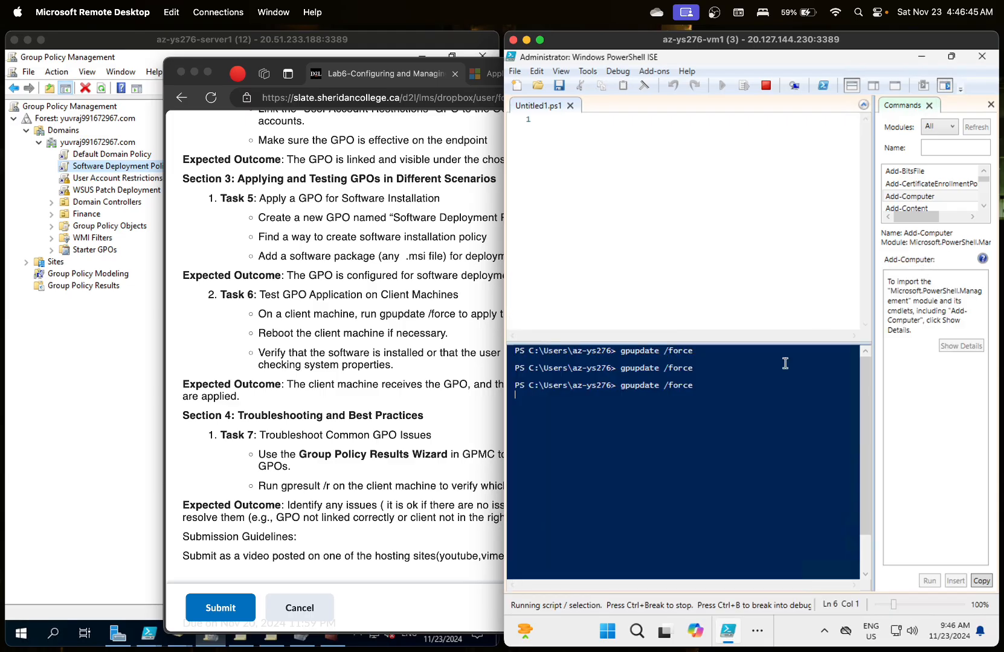
- Restart the Windows 11 client from its Start menu power options and dismiss the disconnected-session notice
{"action": "left_click", "coordinate": [608, 630]}
{"action": "left_click", "coordinate": [915, 585]}
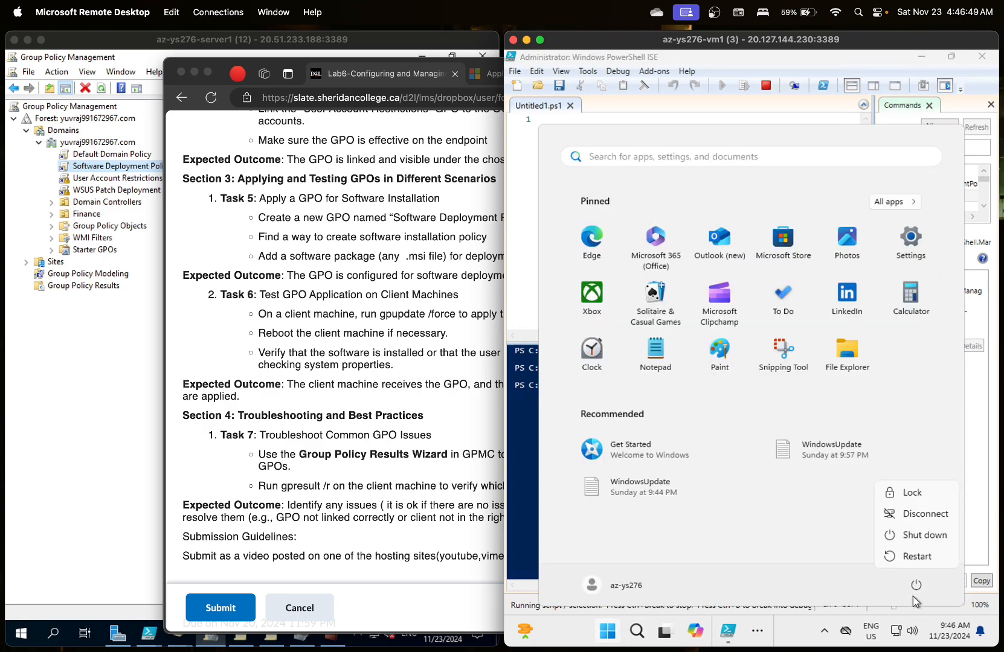
{"action": "left_click", "coordinate": [919, 559]}
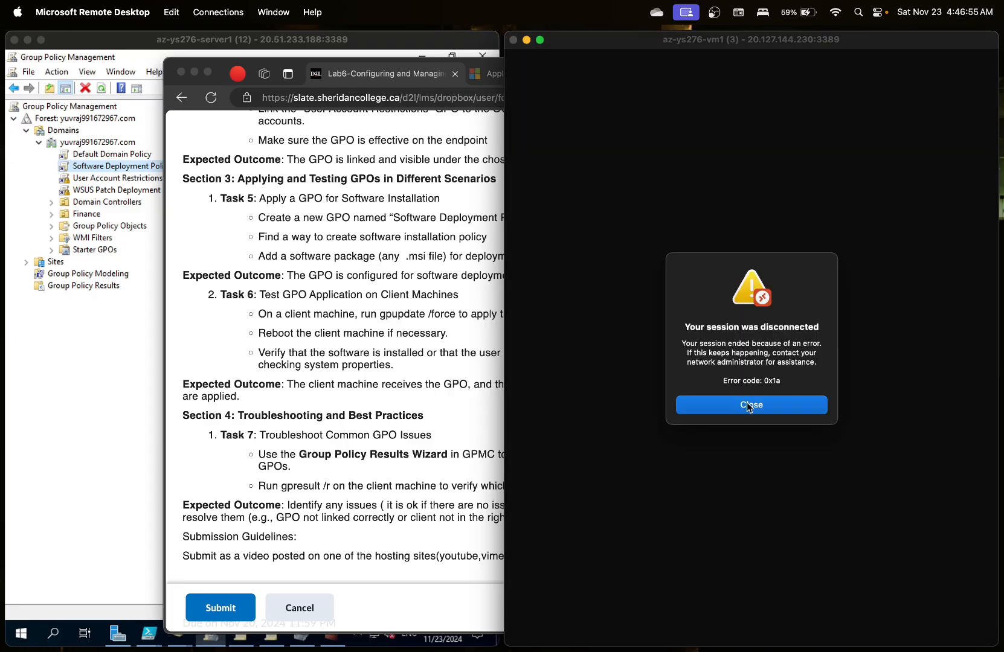
{"action": "left_click", "coordinate": [749, 406]}
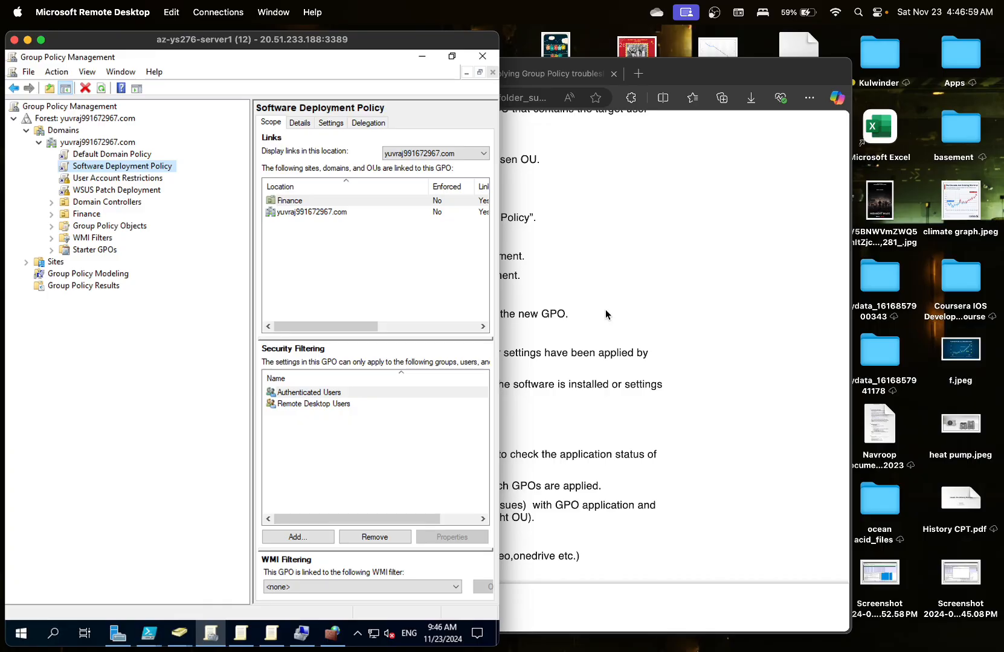
- Launch the vm1 .rdp file from Edge's downloads list, then cancel that first connection attempt
{"action": "left_click", "coordinate": [607, 295]}
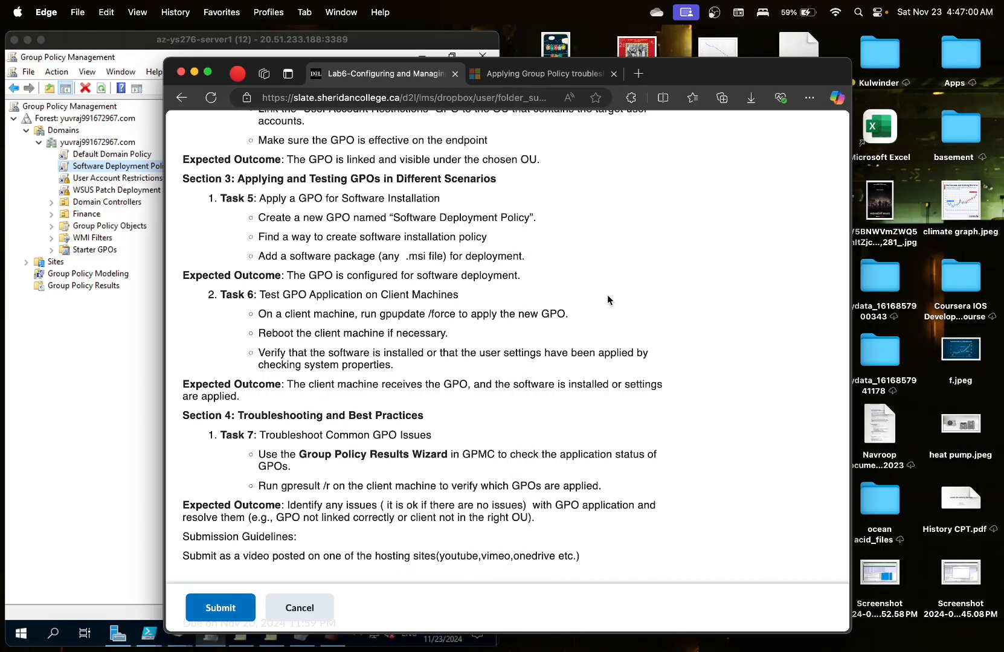
{"action": "left_click", "coordinate": [751, 98]}
{"action": "scroll", "coordinate": [641, 350], "scroll_direction": "down", "scroll_amount": 5}
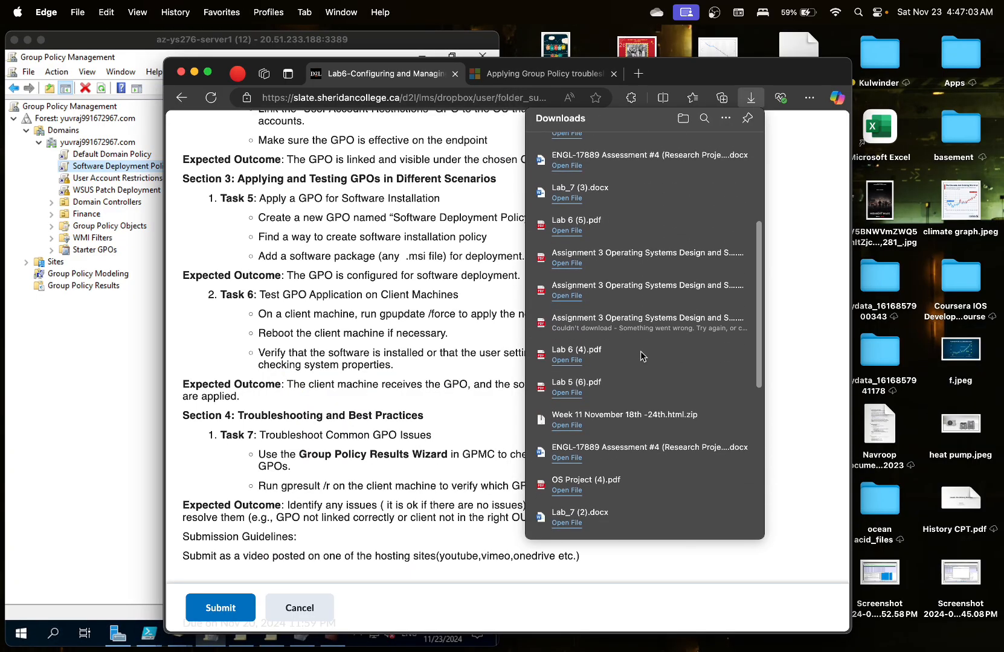
{"action": "scroll", "coordinate": [642, 356], "scroll_direction": "down", "scroll_amount": 10}
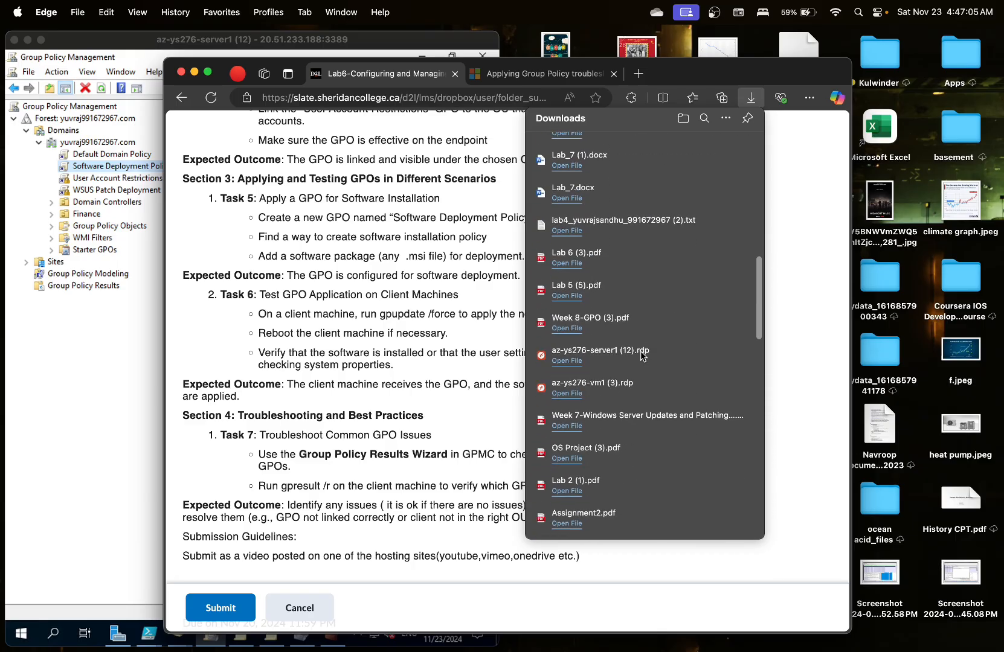
{"action": "left_click", "coordinate": [610, 349]}
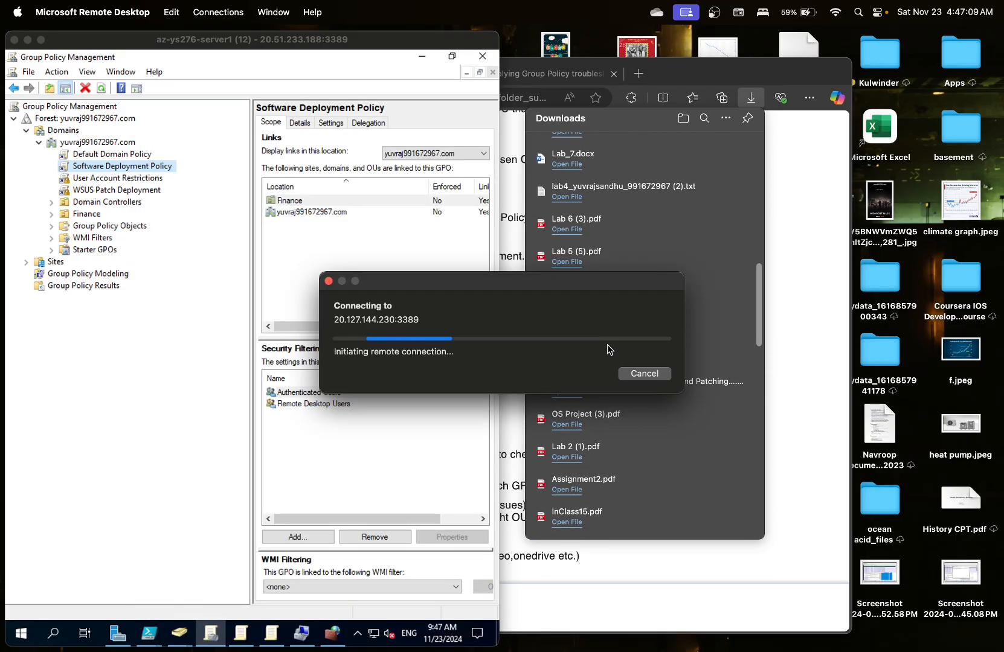
{"action": "left_click", "coordinate": [644, 374]}
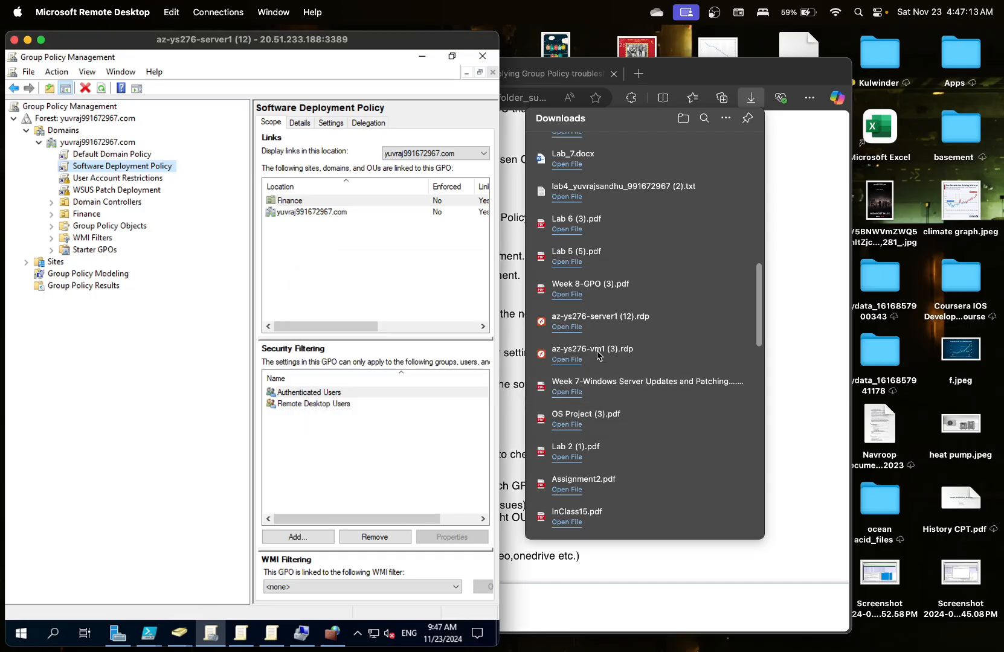
- Reopen the client's .rdp file and sign in using the saved account password
{"action": "left_click", "coordinate": [586, 356]}
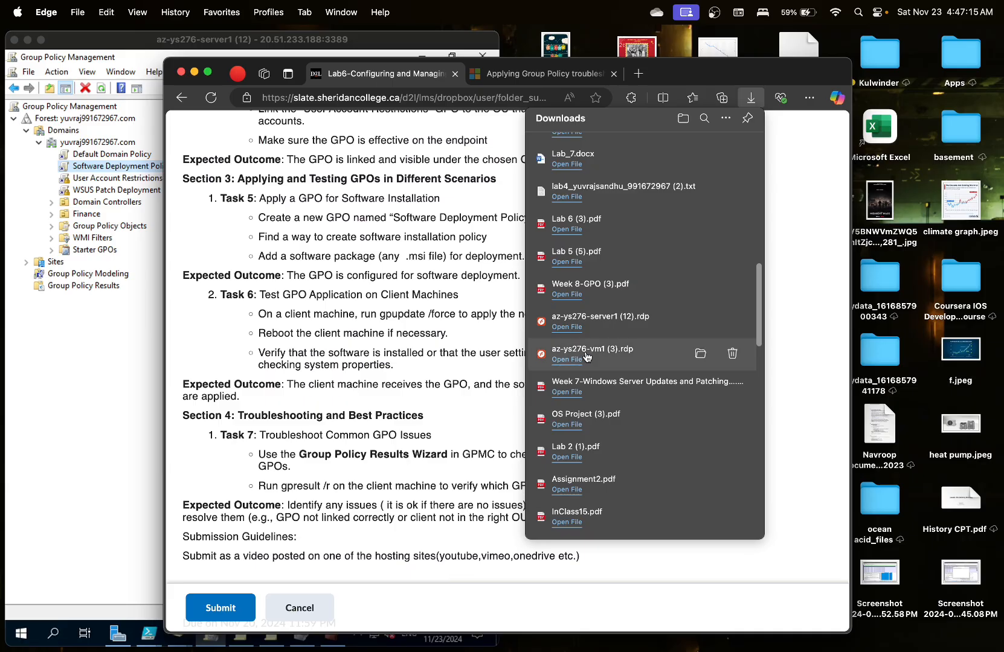
{"action": "left_click", "coordinate": [572, 360]}
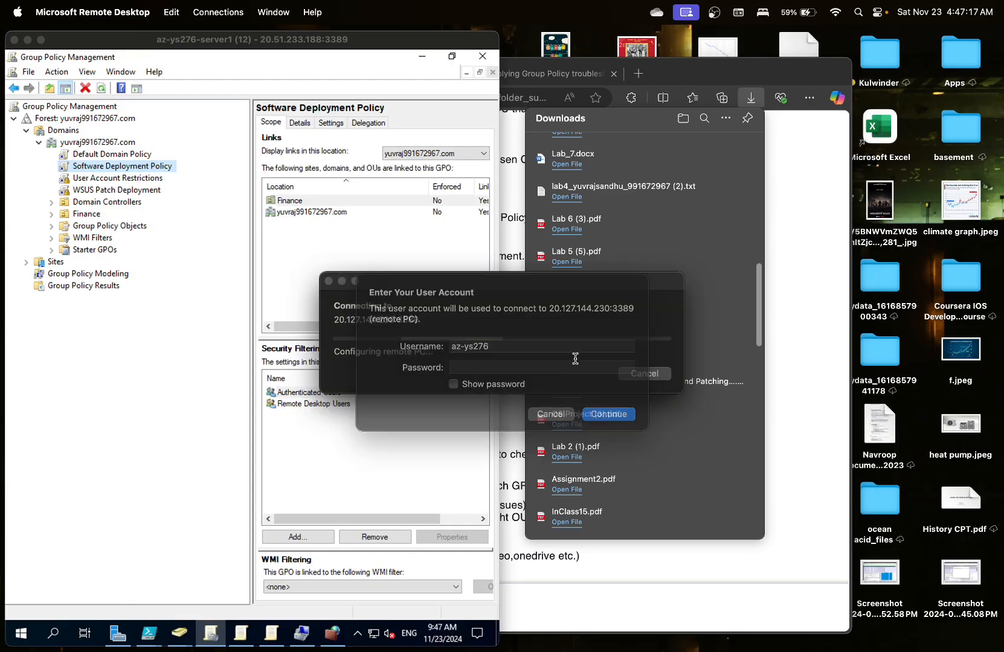
{"action": "left_click", "coordinate": [551, 381]}
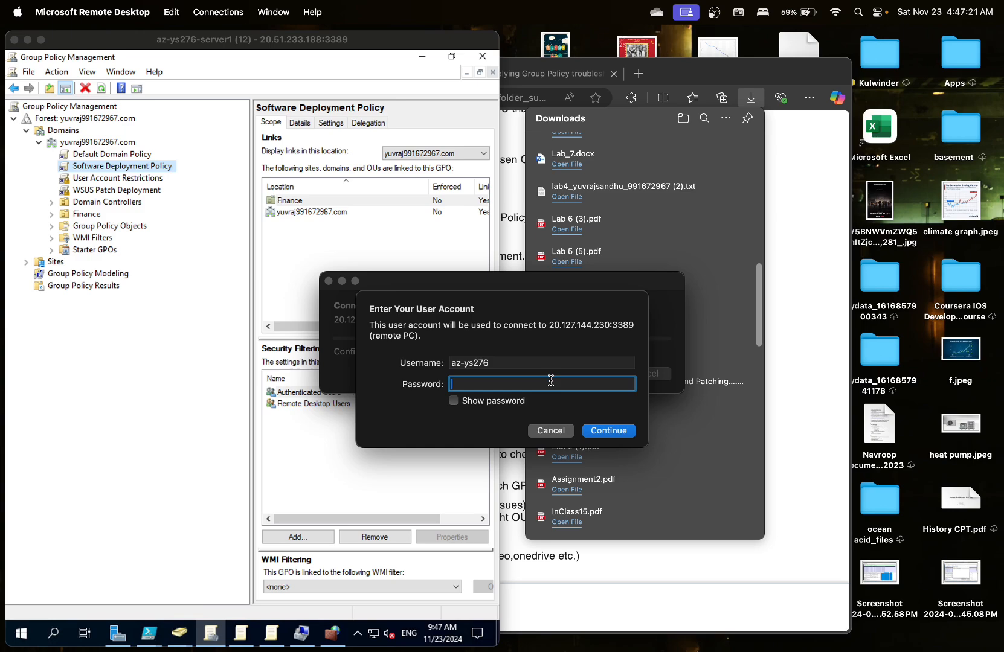
{"action": "left_click", "coordinate": [551, 362]}
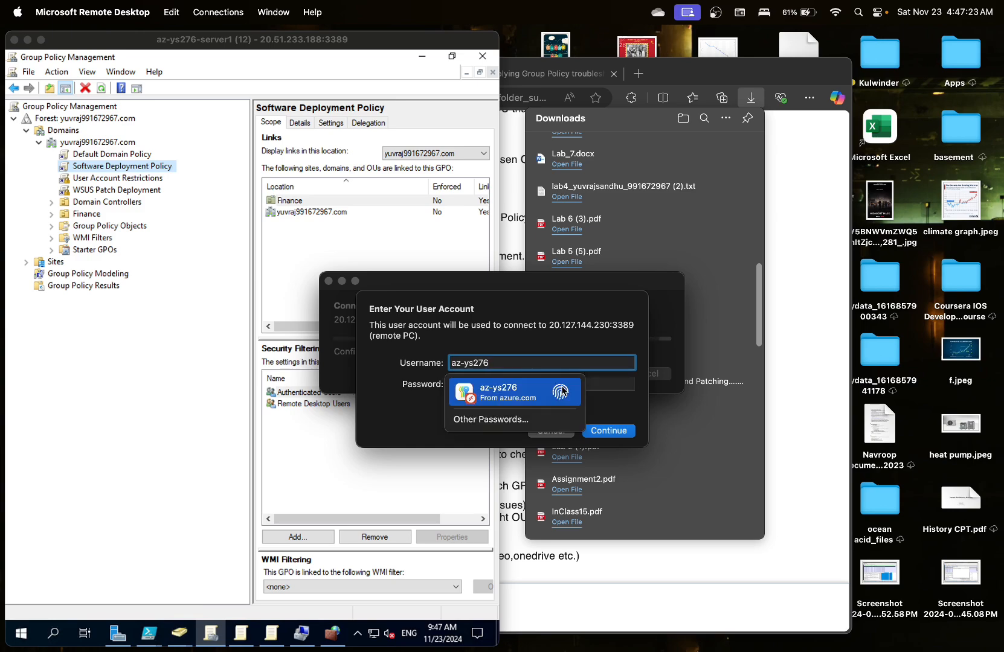
{"action": "left_click", "coordinate": [562, 392]}
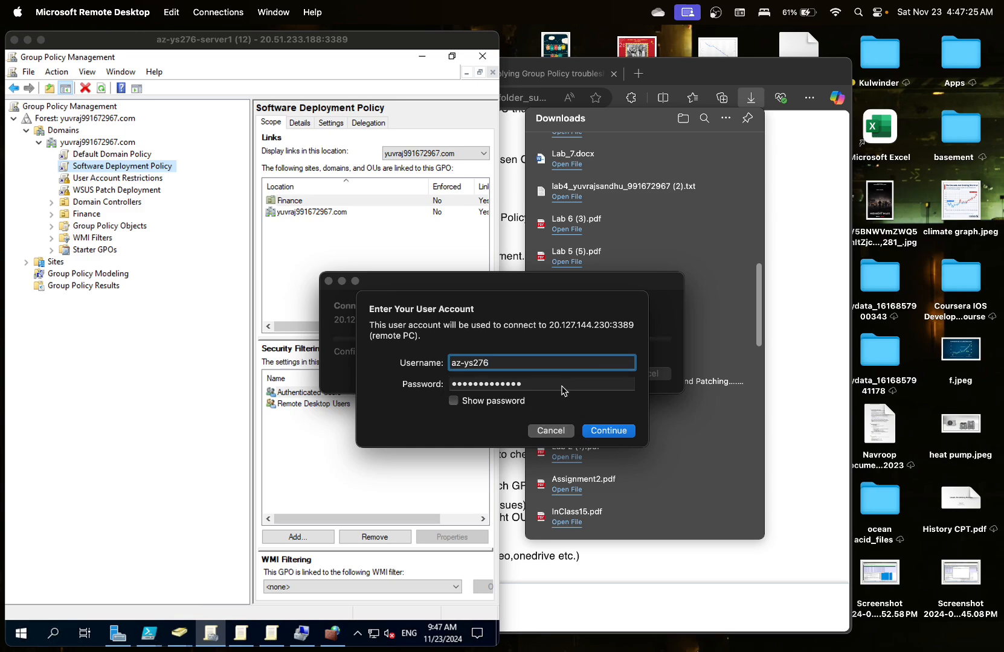
{"action": "key", "text": "Return"}
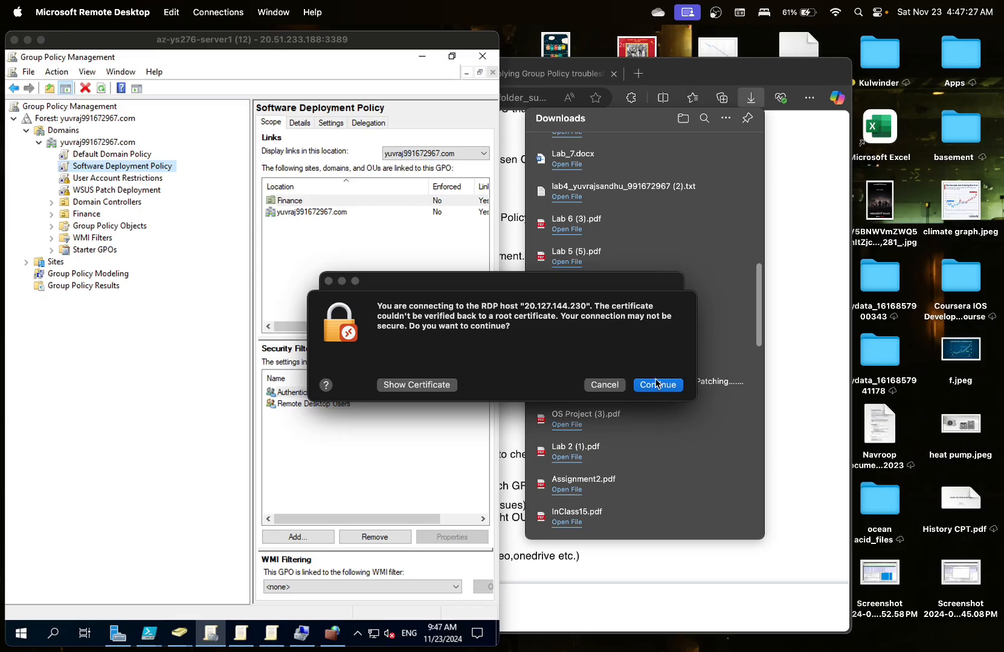
- Accept the certificate for 20.127.144.230, exit full screen, and tile the client session to the right half
{"action": "left_click", "coordinate": [657, 384]}
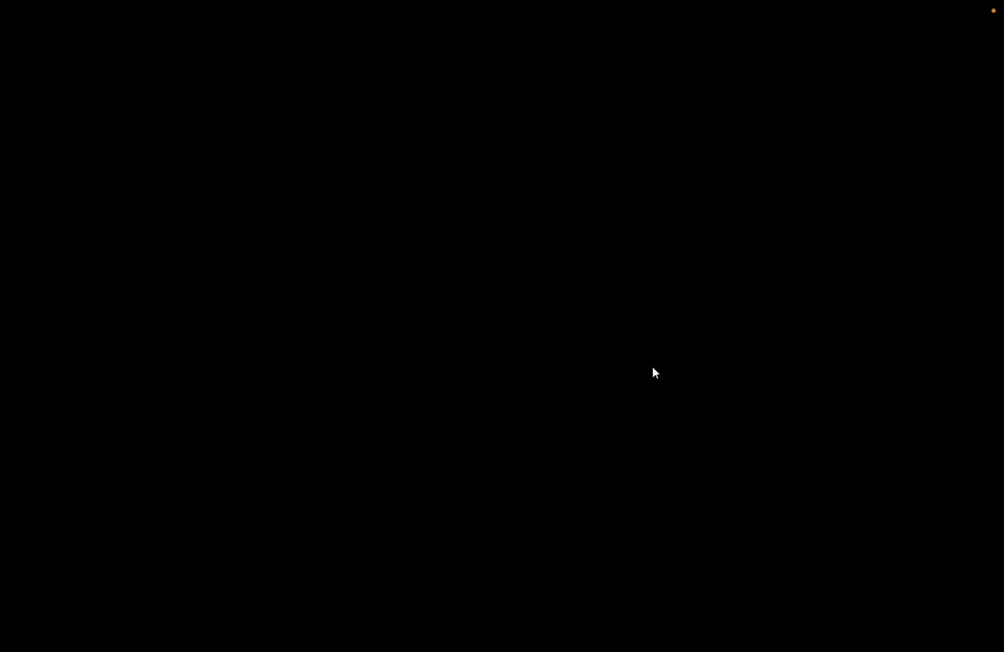
{"action": "left_click", "coordinate": [35, 31]}
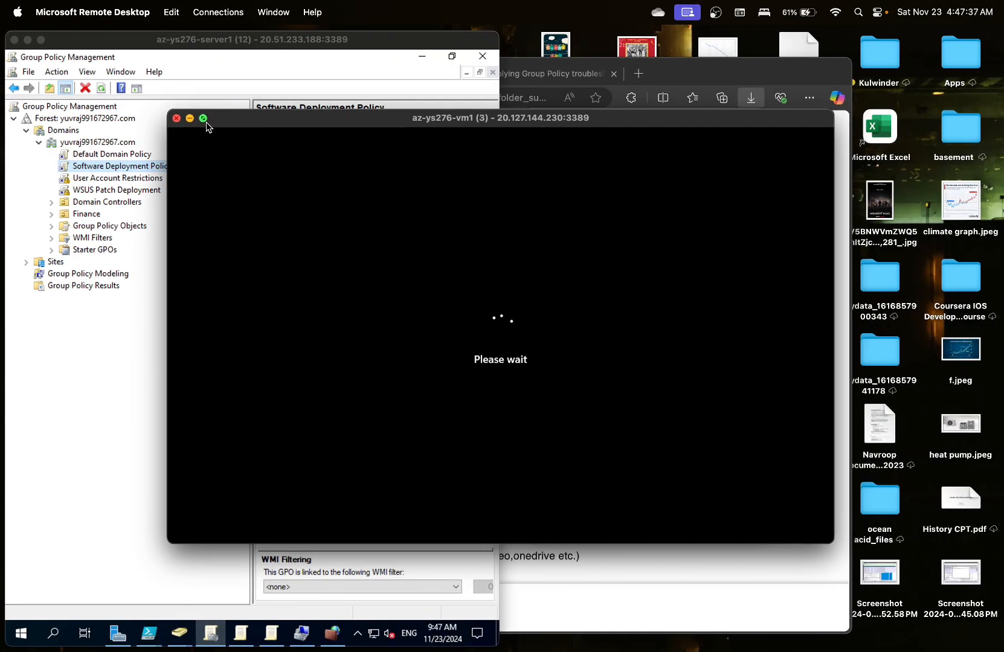
{"action": "mouse_move", "coordinate": [207, 127]}
{"action": "left_click", "coordinate": [235, 162]}
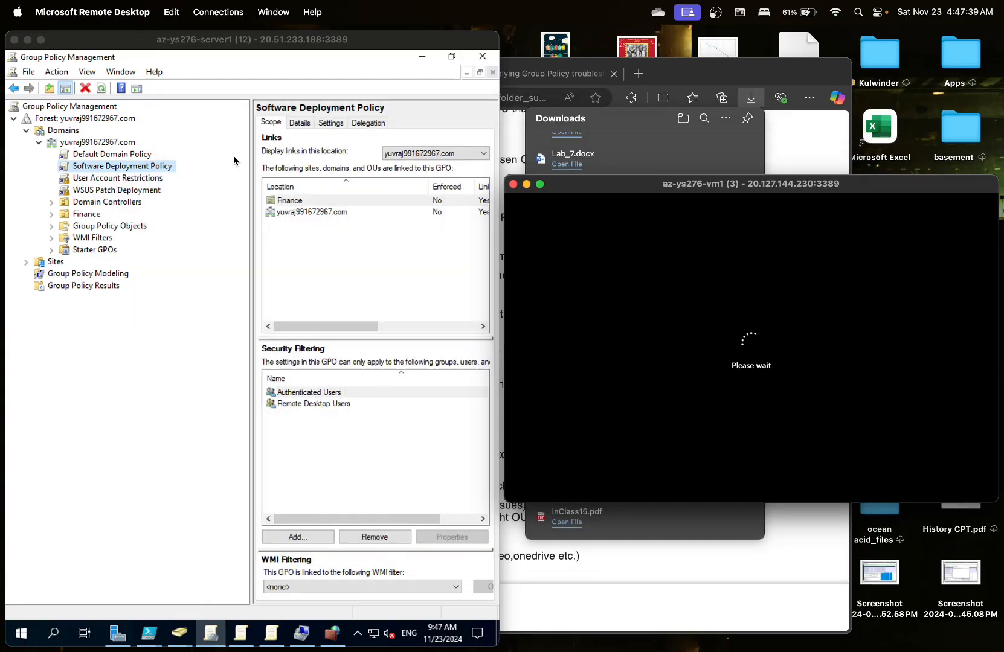
{"action": "left_click", "coordinate": [274, 12]}
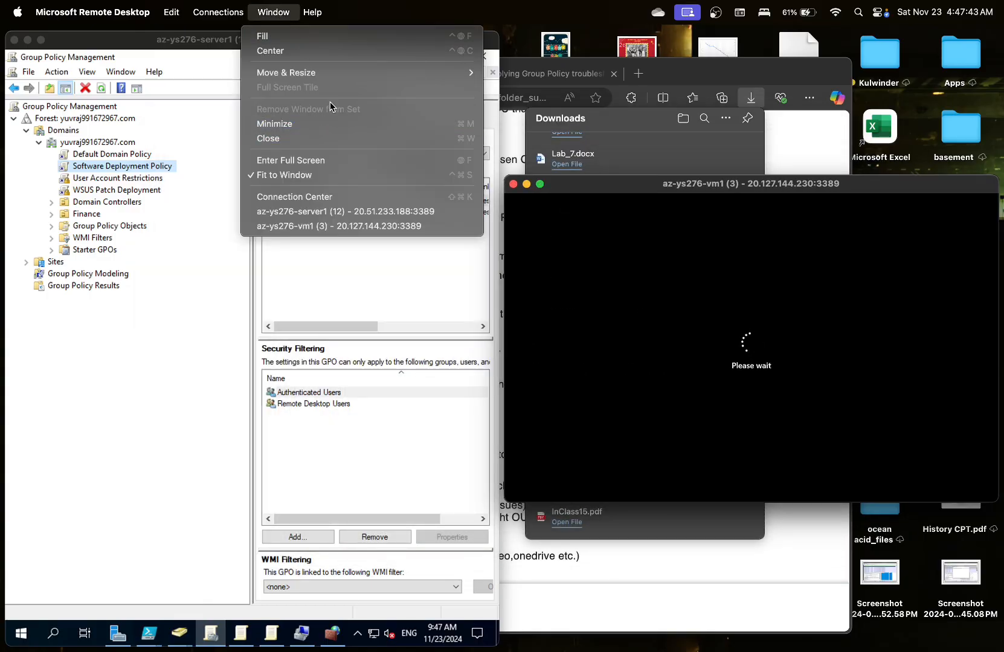
{"action": "mouse_move", "coordinate": [340, 72]}
{"action": "left_click", "coordinate": [512, 101]}
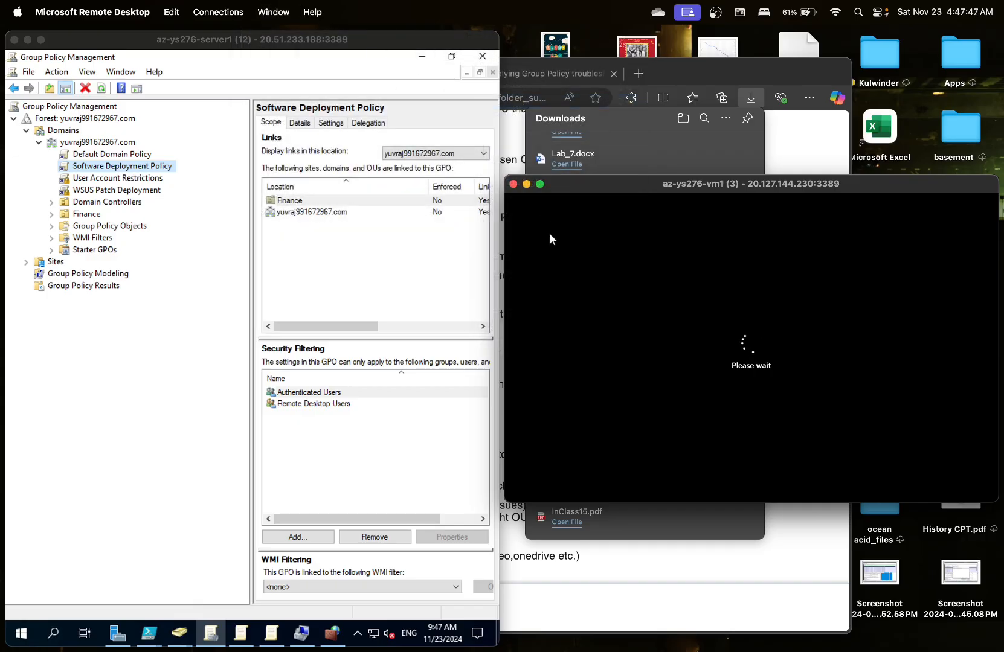
- Pull the client window out of its tile and snap it back into the right half
{"action": "left_click_drag", "start_coordinate": [613, 186], "coordinate": [594, 174]}
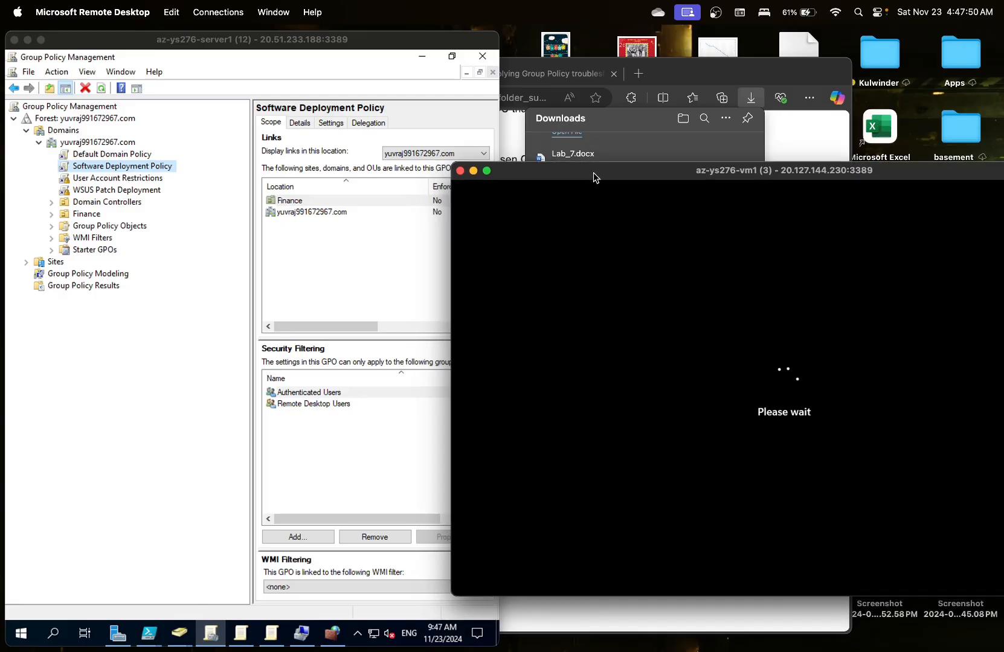
{"action": "left_click", "coordinate": [289, 18]}
{"action": "mouse_move", "coordinate": [348, 73]}
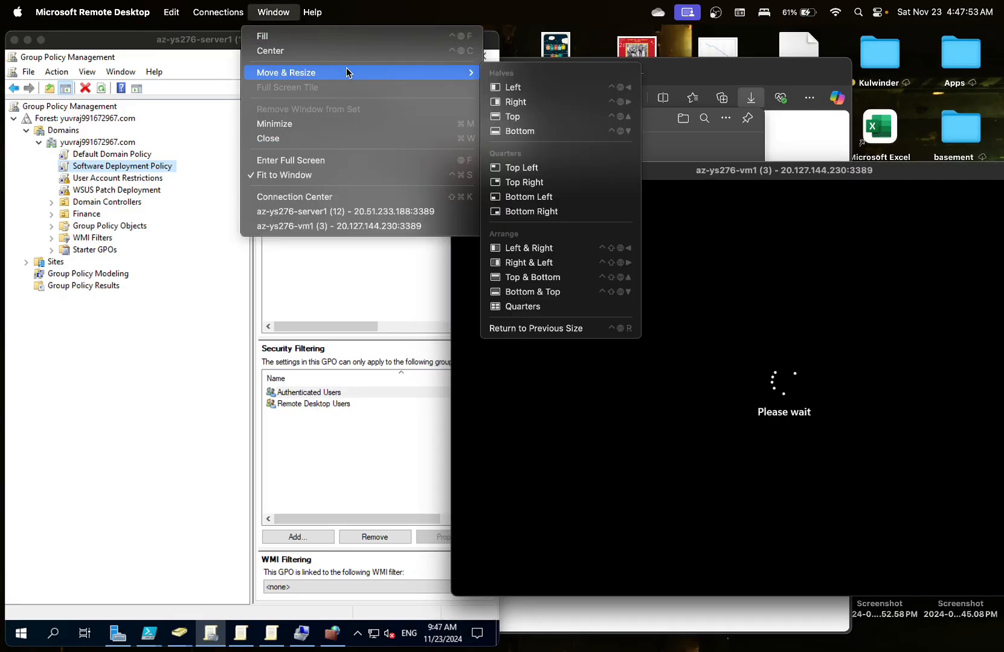
{"action": "left_click", "coordinate": [513, 102]}
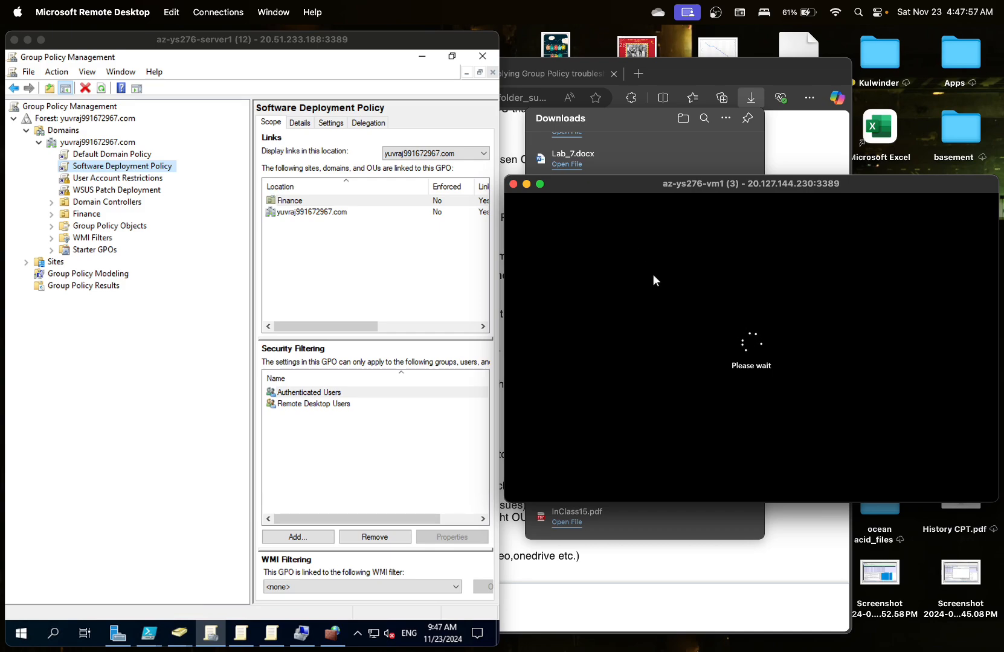
- Move the client window aside, check the lab instructions, then bring the az-ys276-vm1 session forward
{"action": "left_click_drag", "start_coordinate": [706, 181], "coordinate": [517, 144]}
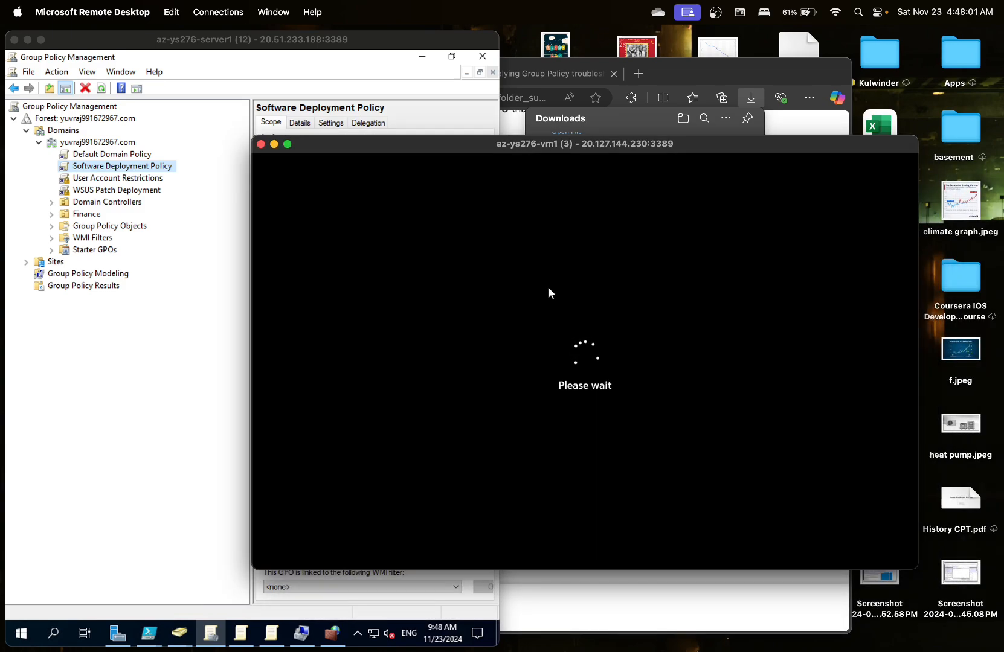
{"action": "mouse_move", "coordinate": [368, 146]}
{"action": "left_mouse_down"}
{"action": "mouse_move", "coordinate": [427, 148]}
{"action": "mouse_move", "coordinate": [375, 146]}
{"action": "left_mouse_up"}
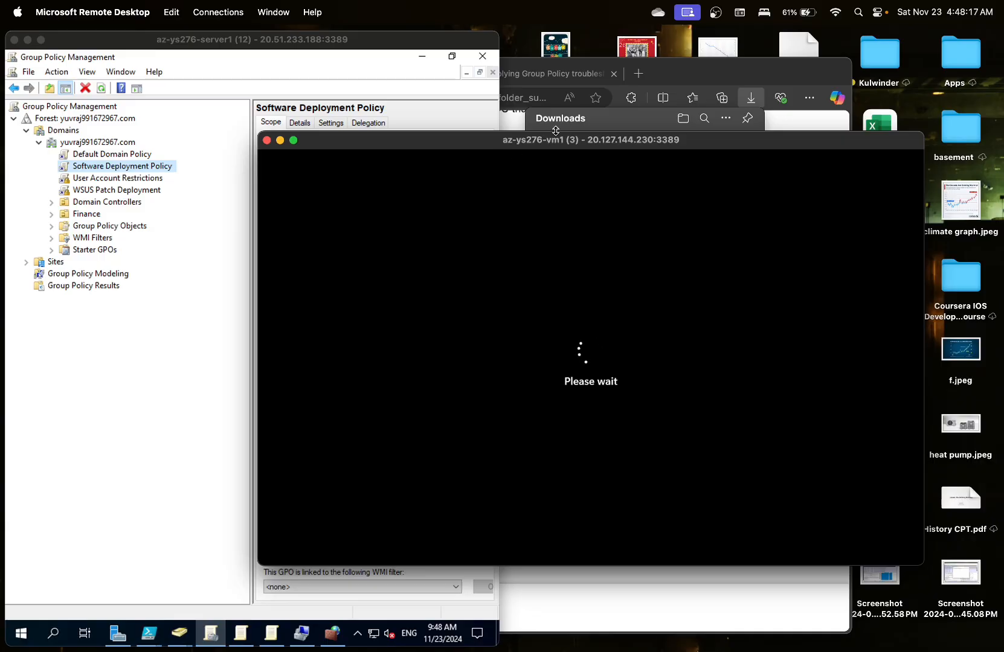
{"action": "left_click_drag", "start_coordinate": [554, 136], "coordinate": [664, 91]}
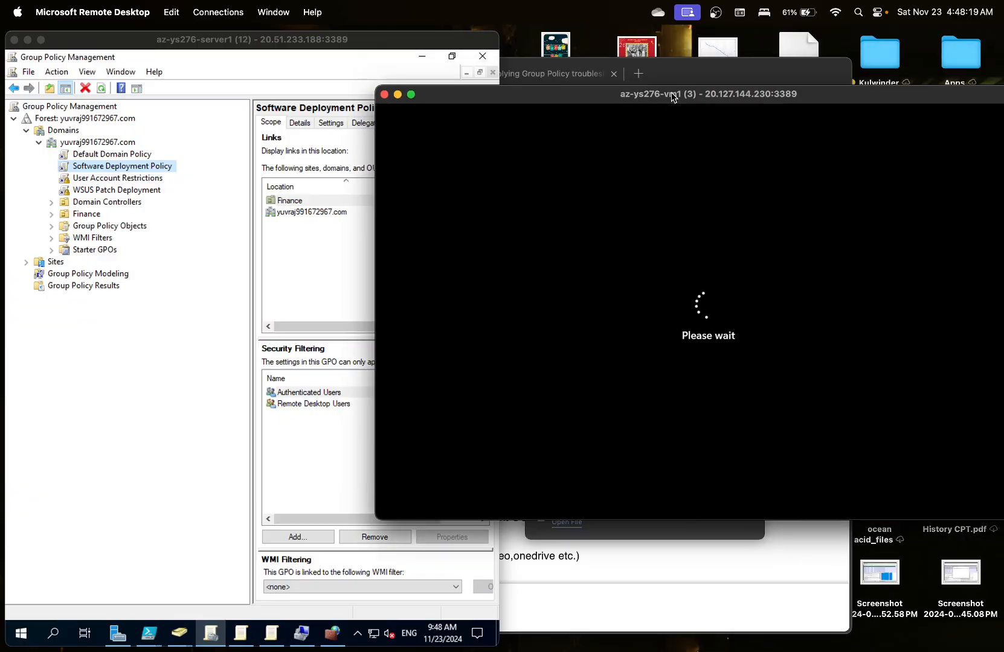
{"action": "left_click", "coordinate": [587, 568]}
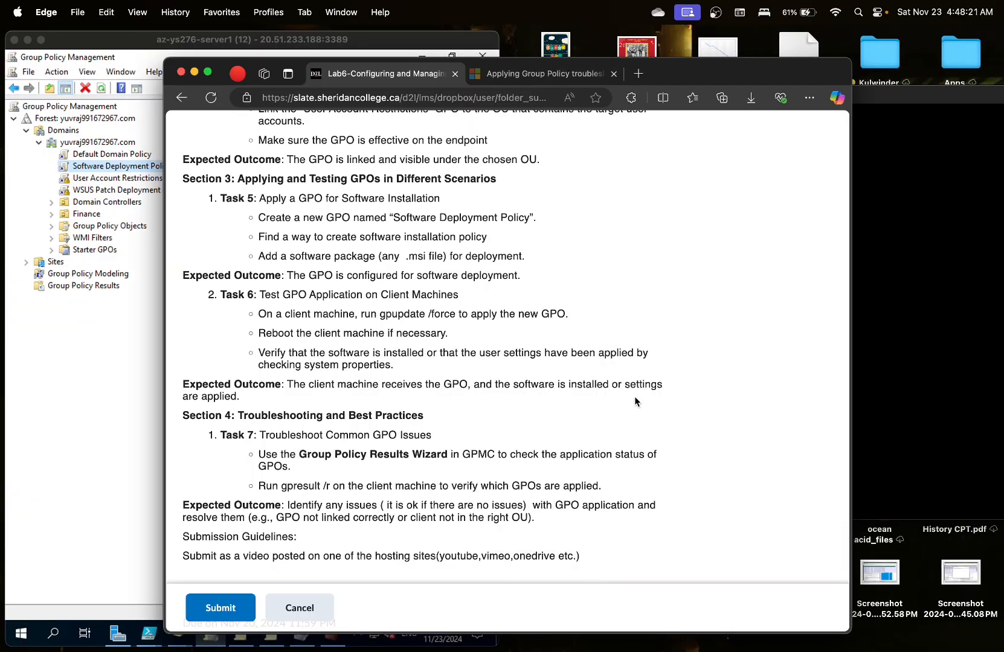
{"action": "left_click", "coordinate": [915, 318]}
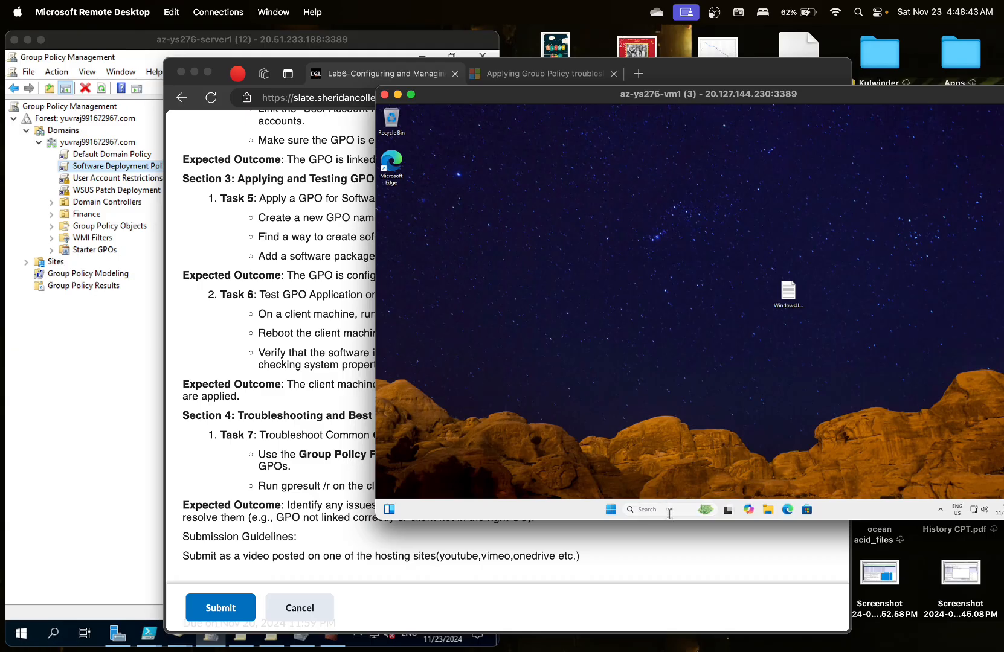
- Search the client for 'mi', 'teams' and 'micro', finding no Teams app, then search 'cont' for Control Panel
{"action": "left_click", "coordinate": [666, 510]}
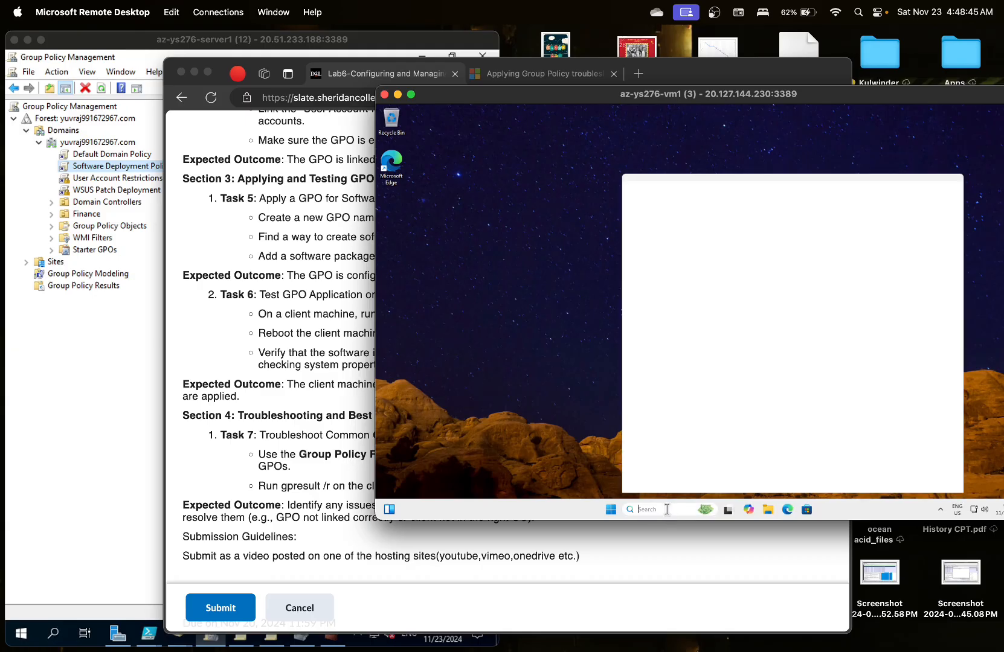
{"action": "type", "text": "m"}
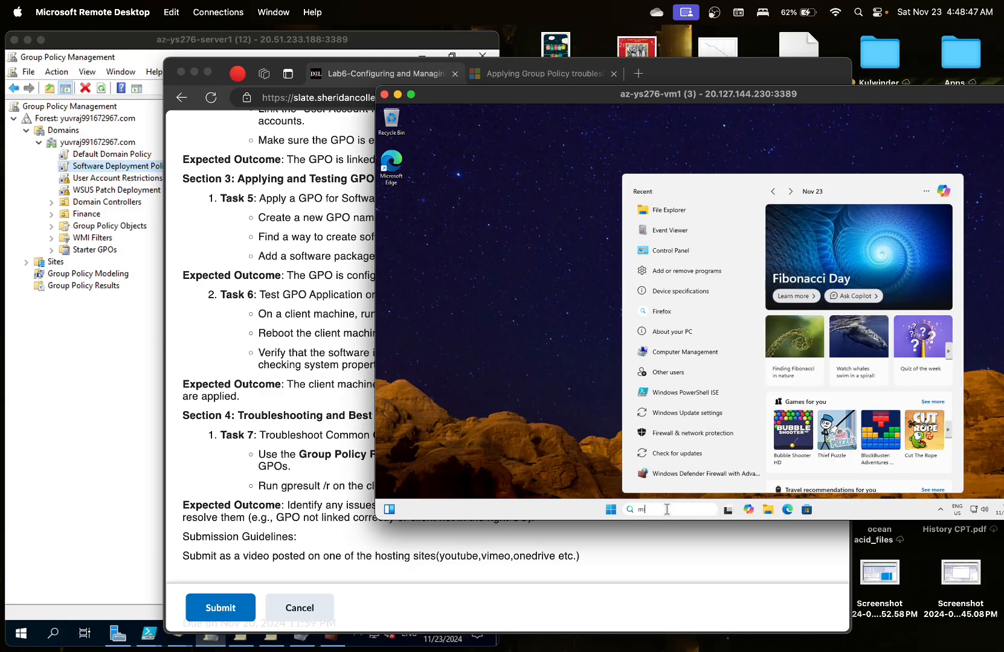
{"action": "type", "text": "i"}
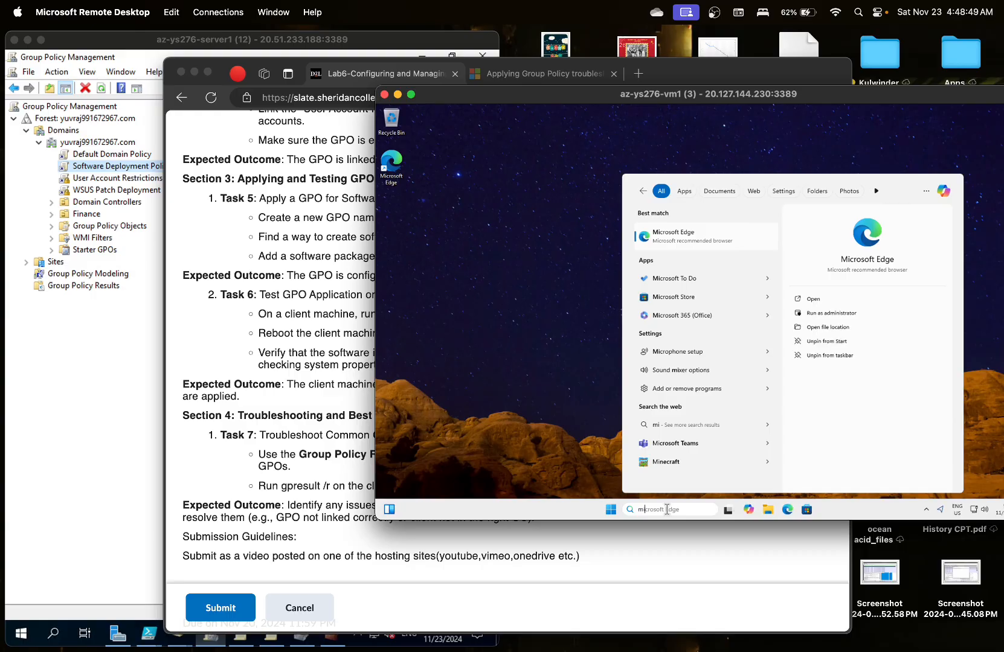
{"action": "key", "text": "BackSpace"}
{"action": "key", "text": "BackSpace"}
{"action": "key", "text": "BackSpace"}
{"action": "type", "text": "t"}
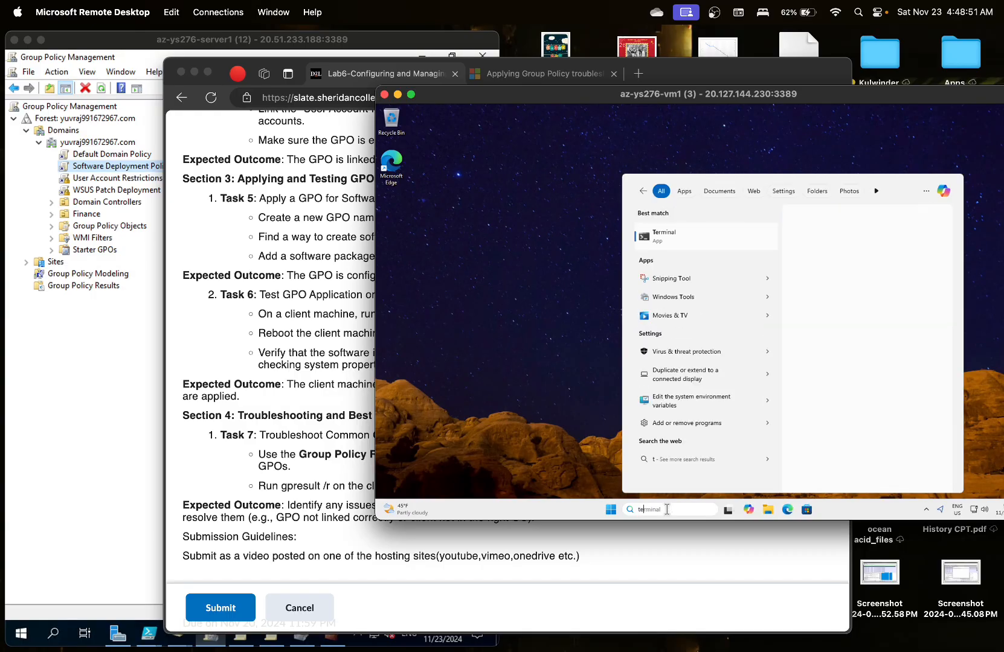
{"action": "type", "text": "eams"}
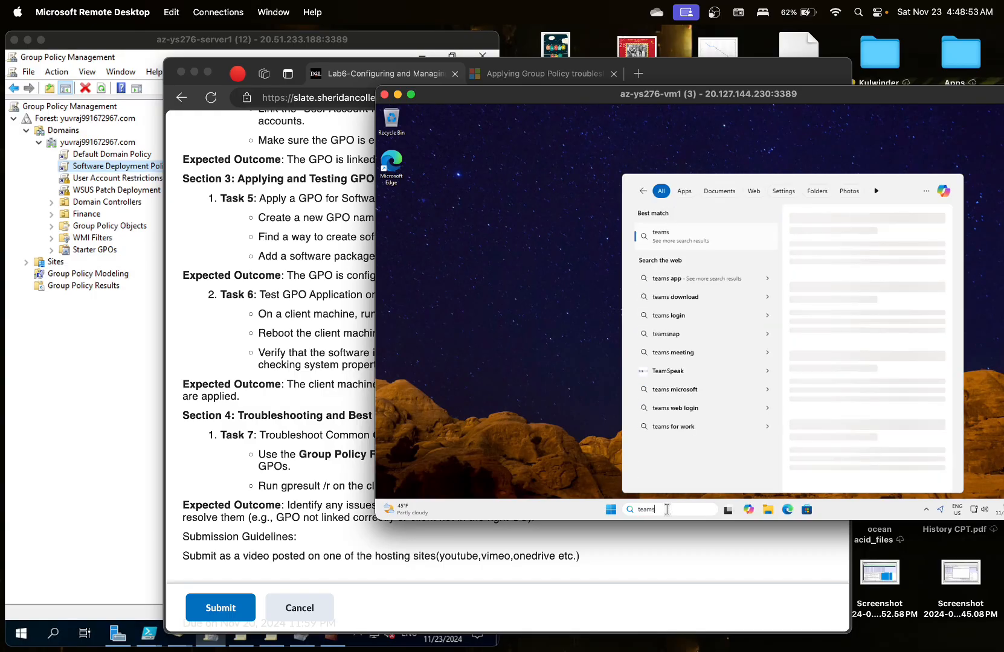
{"action": "key", "text": "BackSpace"}
{"action": "key", "text": "BackSpace"}
{"action": "key", "text": "BackSpace"}
{"action": "key", "text": "BackSpace"}
{"action": "key", "text": "BackSpace"}
{"action": "type", "text": "m"}
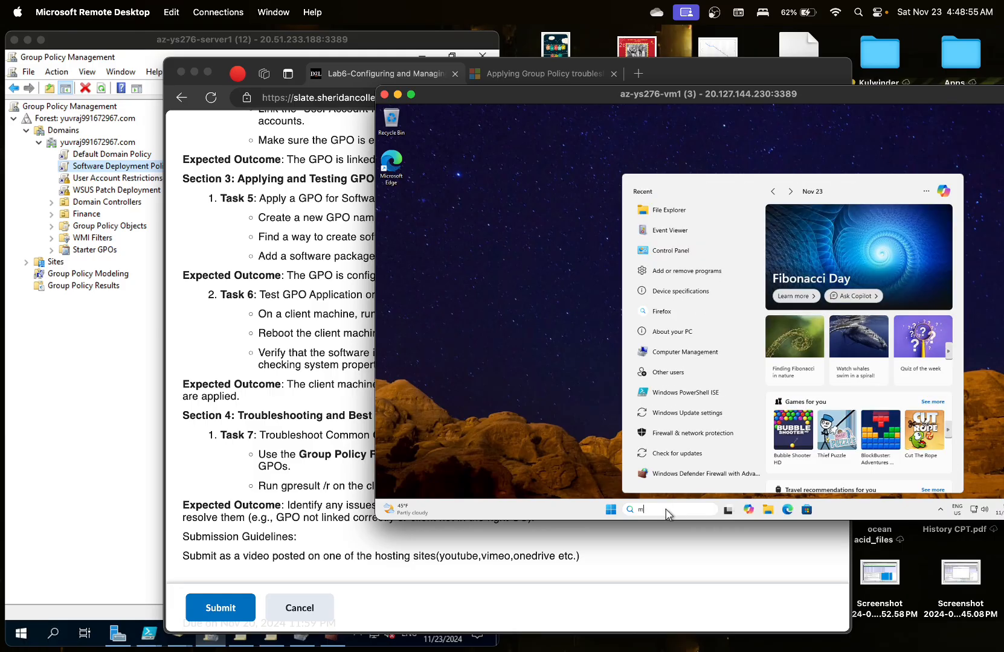
{"action": "type", "text": "icro"}
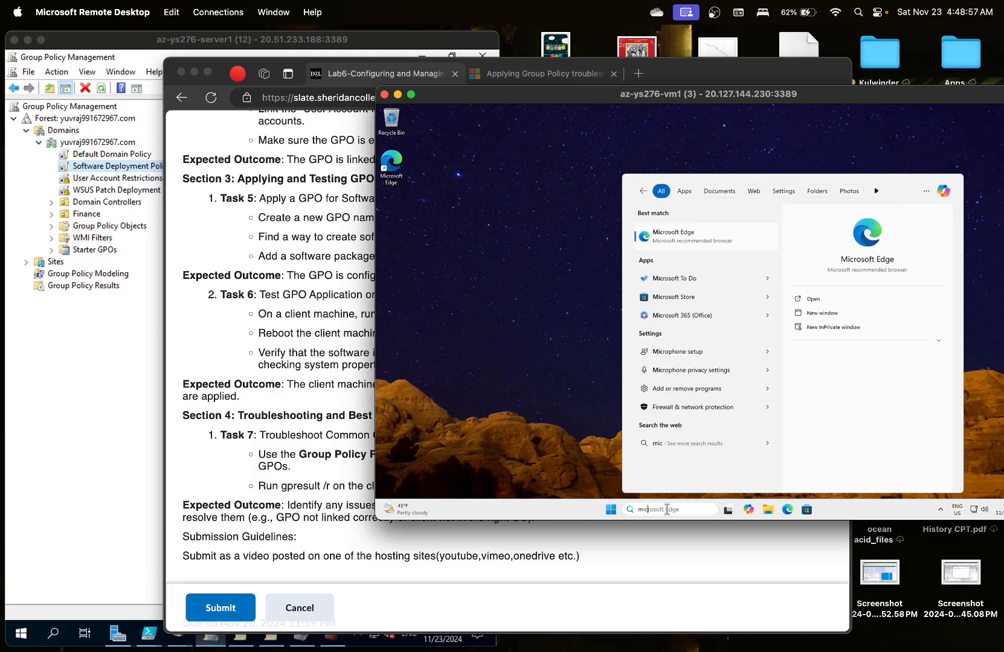
{"action": "key", "text": "BackSpace"}
{"action": "key", "text": "BackSpace"}
{"action": "key", "text": "BackSpace"}
{"action": "key", "text": "BackSpace"}
{"action": "key", "text": "BackSpace"}
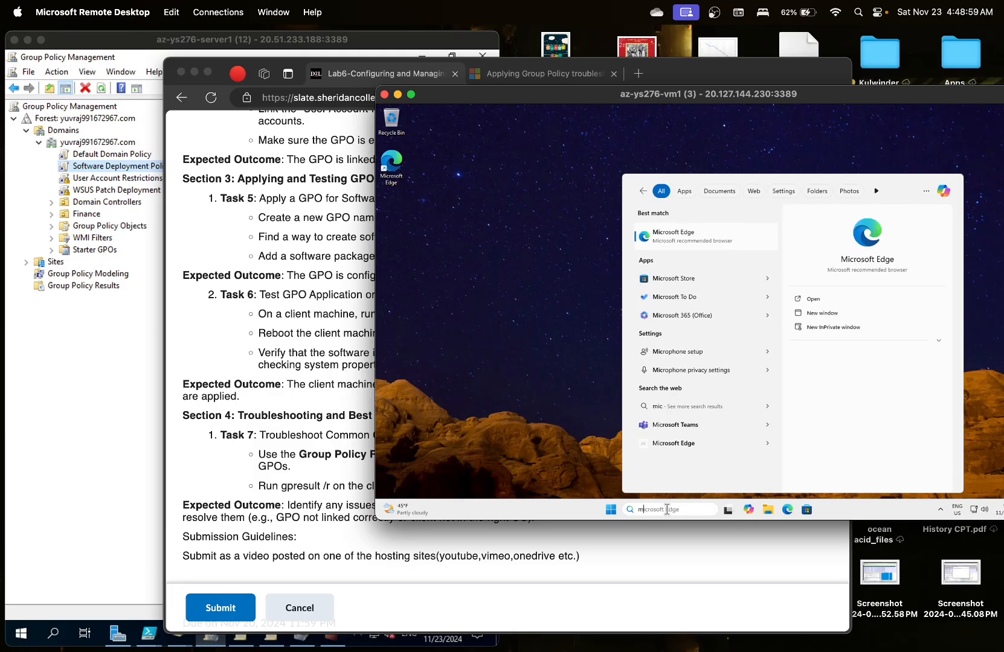
{"action": "type", "text": "teams"}
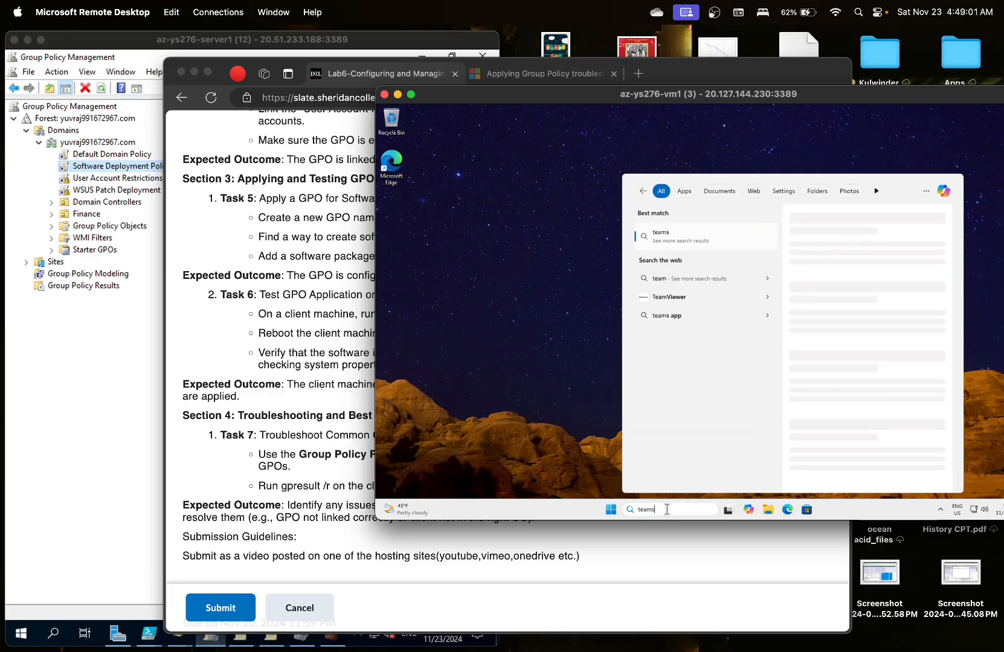
{"action": "key", "text": "BackSpace"}
{"action": "key", "text": "BackSpace"}
{"action": "key", "text": "BackSpace"}
{"action": "key", "text": "BackSpace"}
{"action": "key", "text": "BackSpace"}
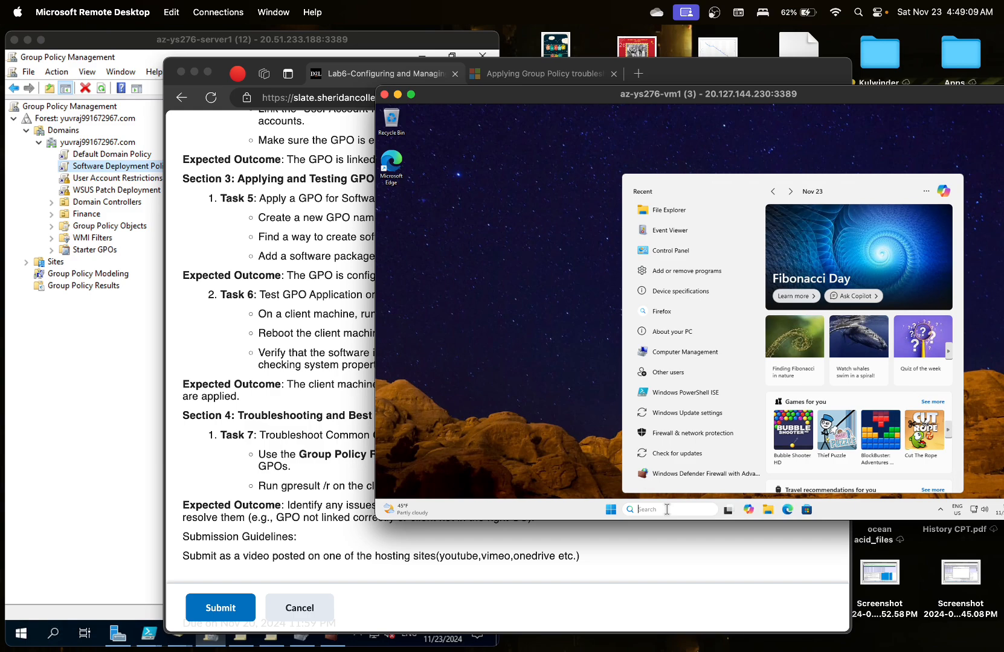
{"action": "type", "text": "cont"}
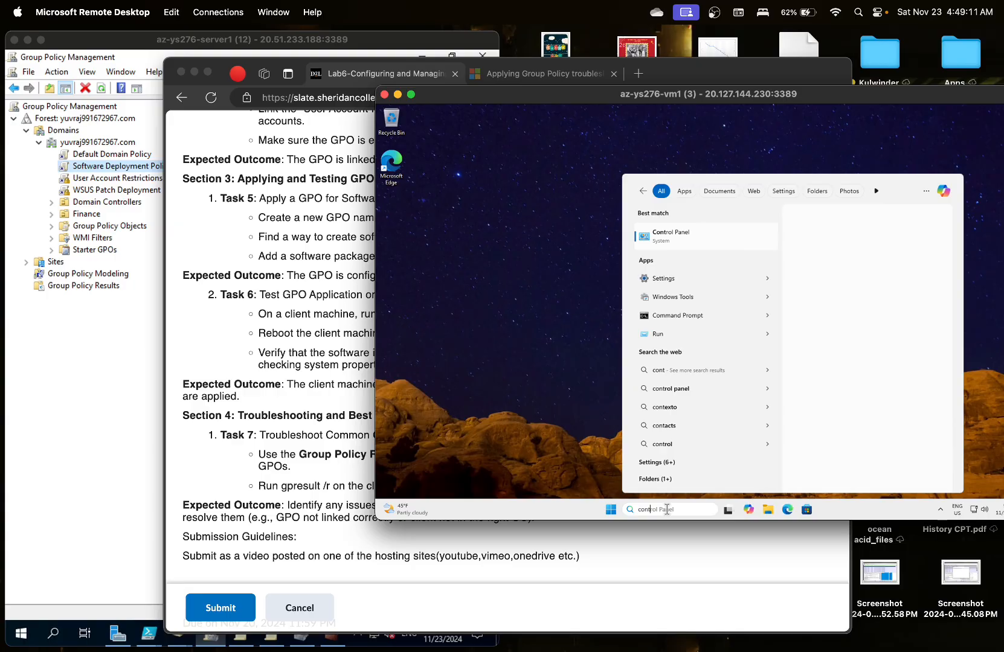
- In Control Panel > Programs > Programs and Features, select Teams Machine-Wide Installer 1.7, installed 11/23/2024
{"action": "left_click", "coordinate": [673, 241]}
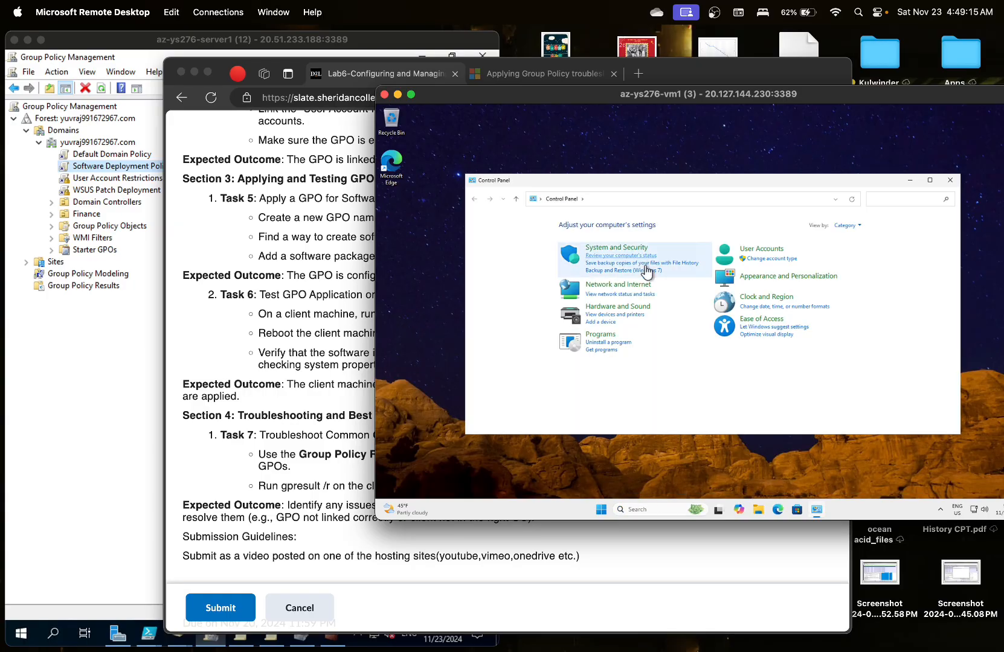
{"action": "left_click", "coordinate": [601, 335]}
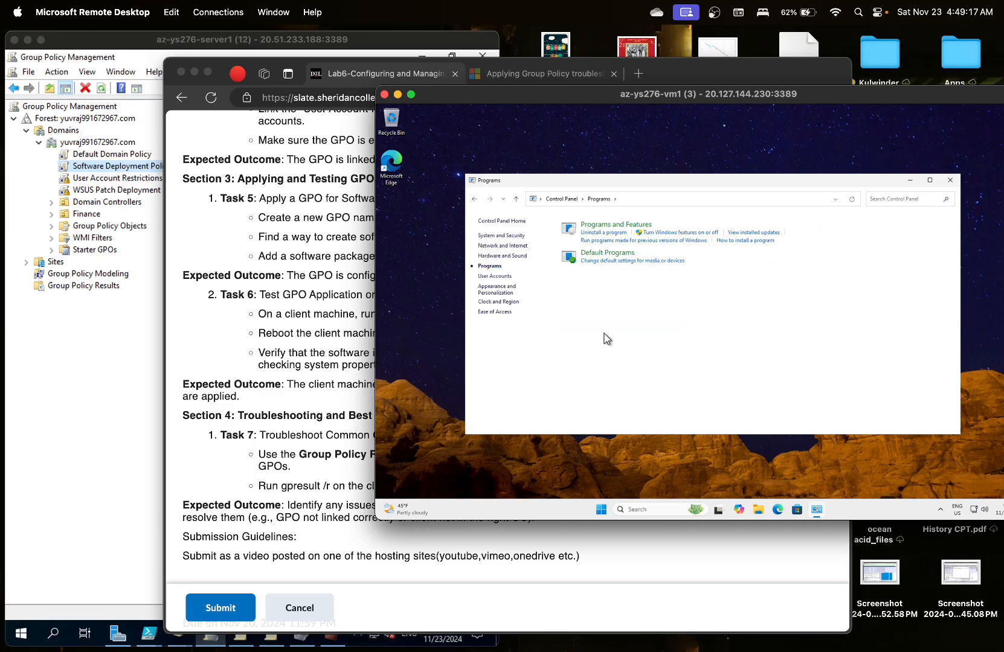
{"action": "left_click", "coordinate": [625, 226]}
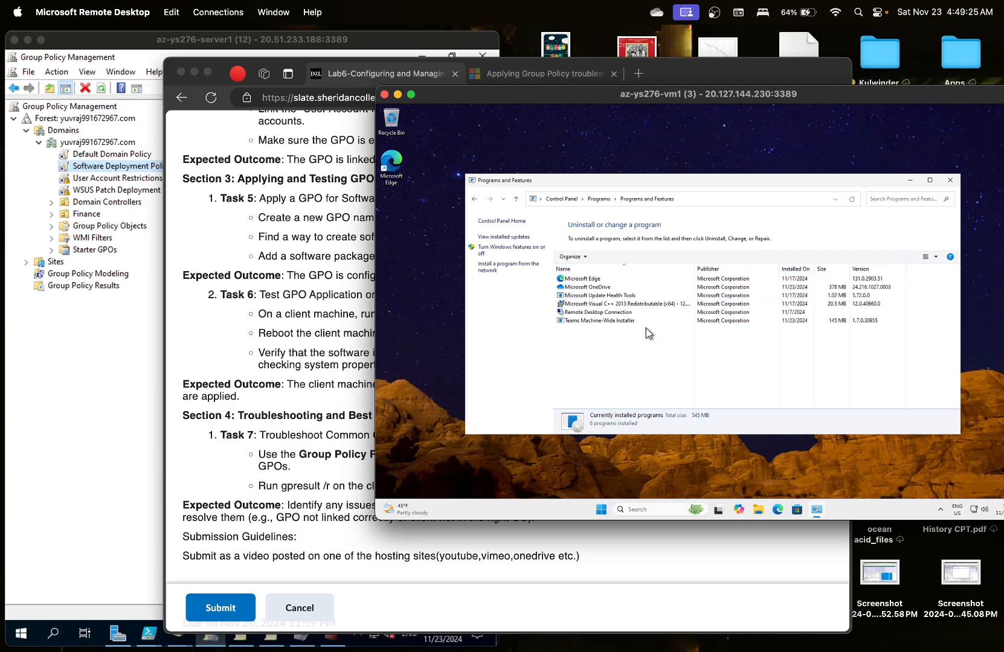
{"action": "left_click", "coordinate": [625, 324]}
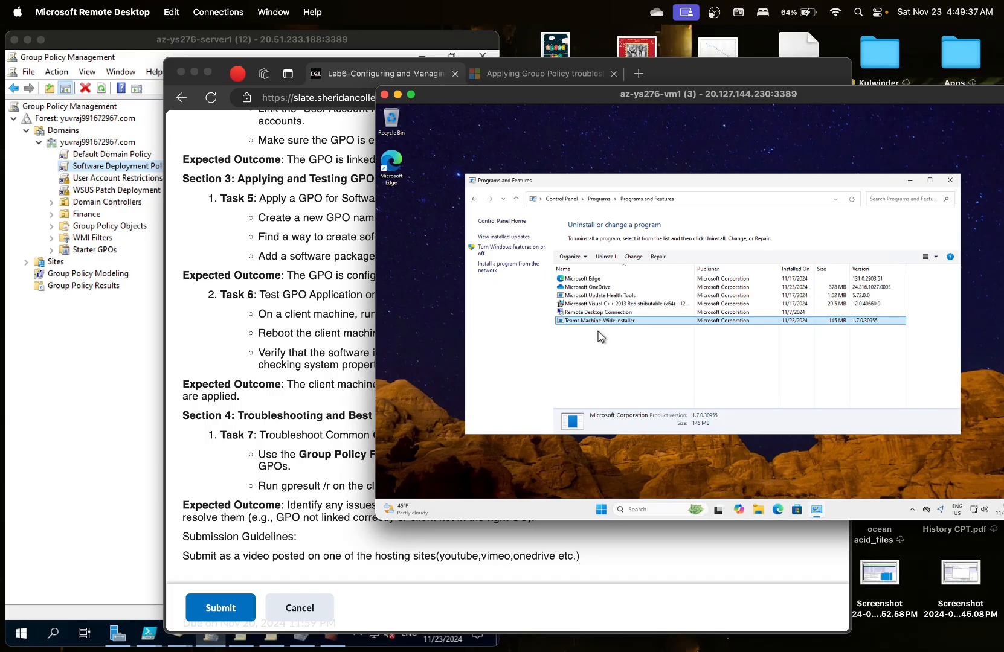
- Switch between the lab instructions and the installed programs list, then scroll down the lab page
{"action": "left_click", "coordinate": [323, 399]}
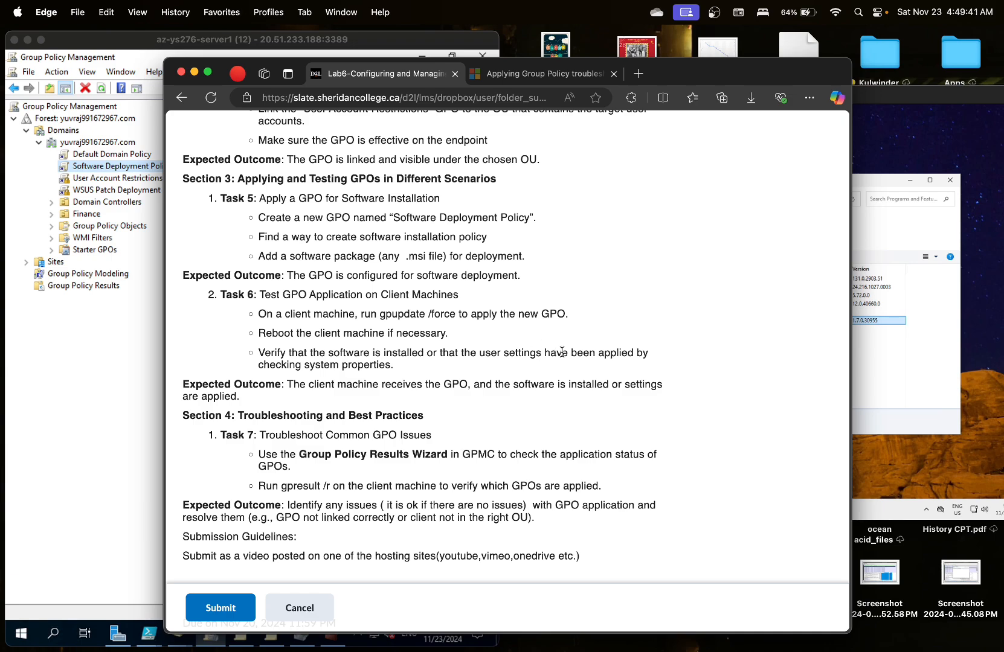
{"action": "left_click", "coordinate": [868, 360]}
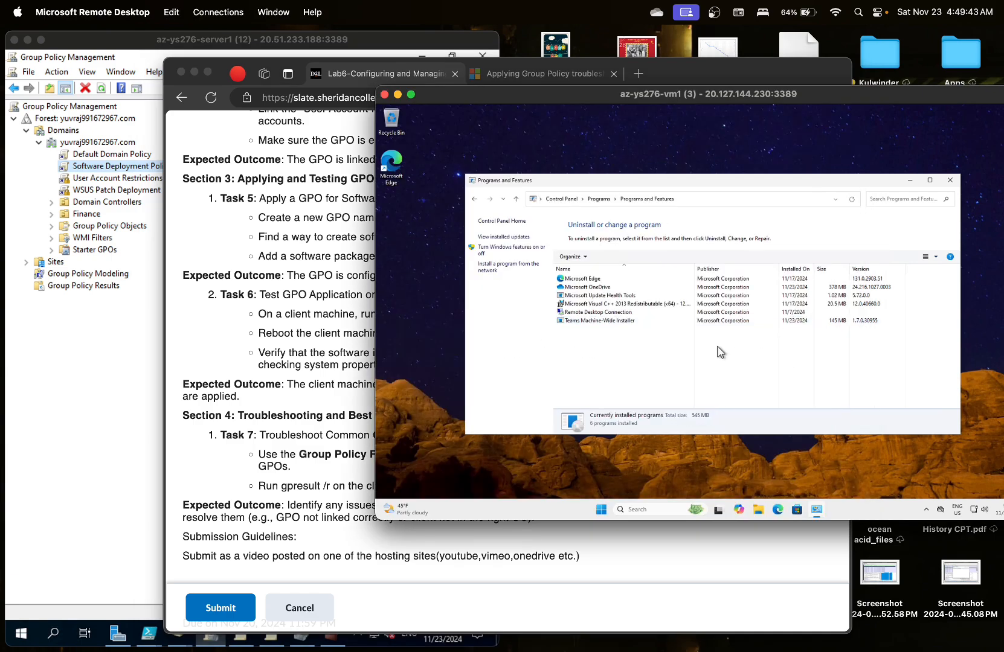
{"action": "left_click", "coordinate": [356, 387]}
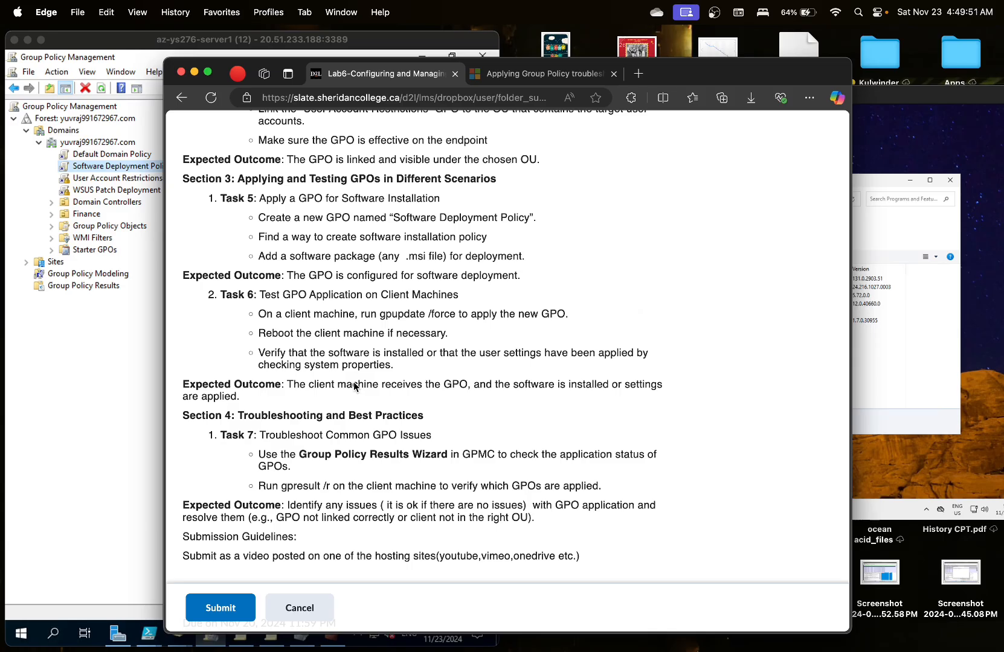
{"action": "left_click", "coordinate": [929, 140]}
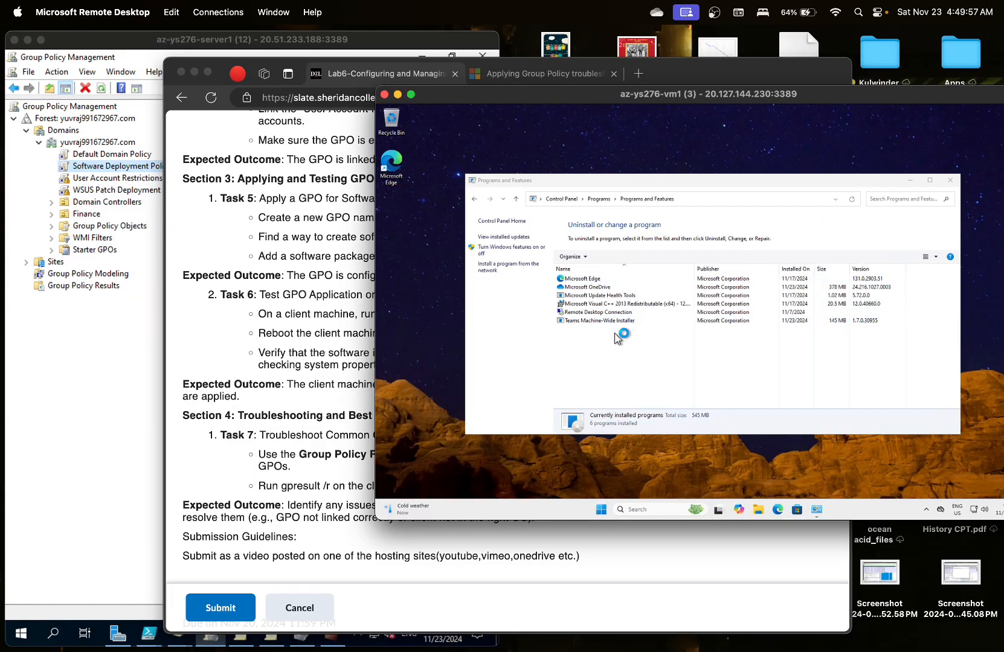
{"action": "left_click", "coordinate": [313, 369]}
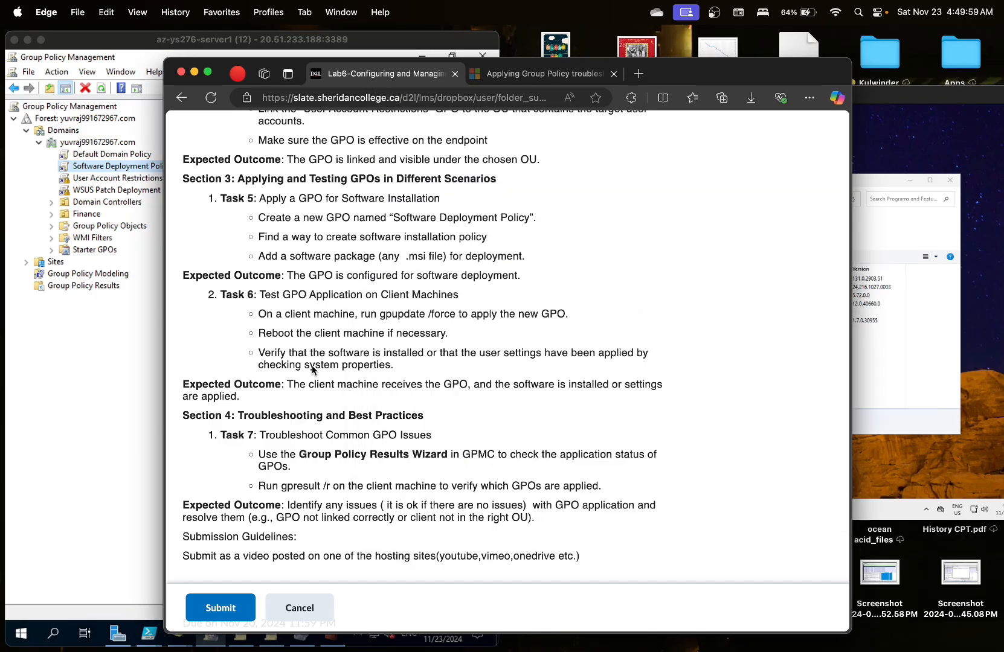
{"action": "scroll", "coordinate": [313, 370], "scroll_direction": "down", "scroll_amount": 1}
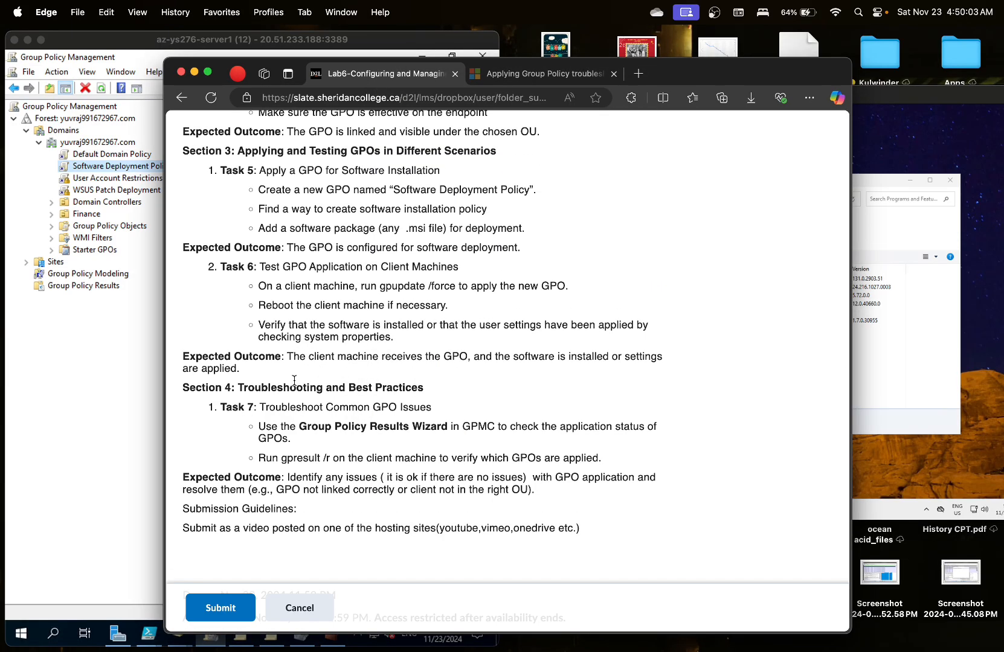
{"action": "scroll", "coordinate": [291, 380], "scroll_direction": "down", "scroll_amount": 2}
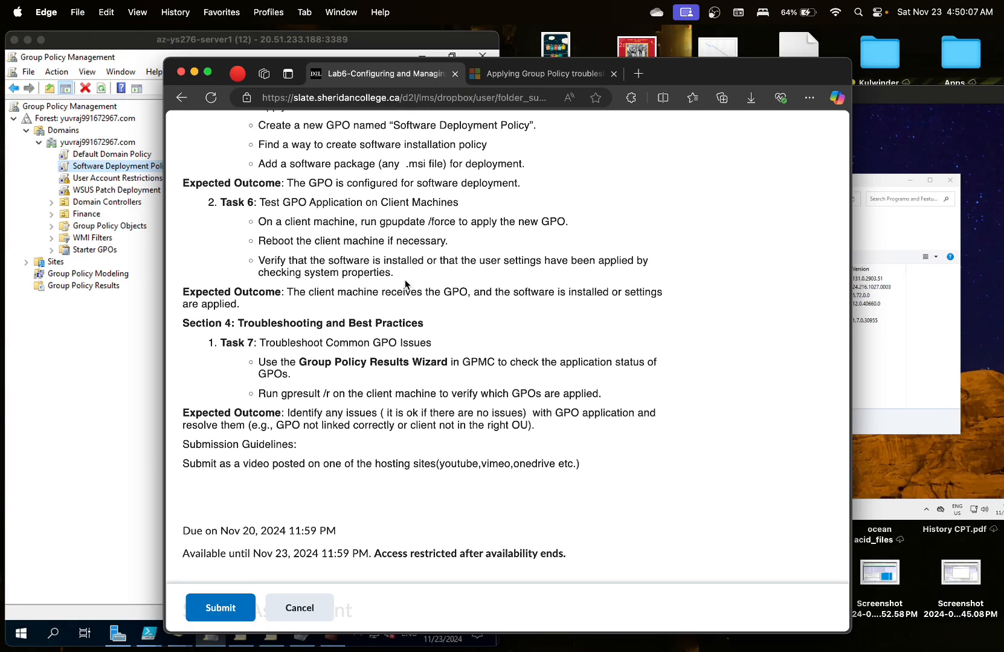
{"action": "left_click", "coordinate": [714, 15]}
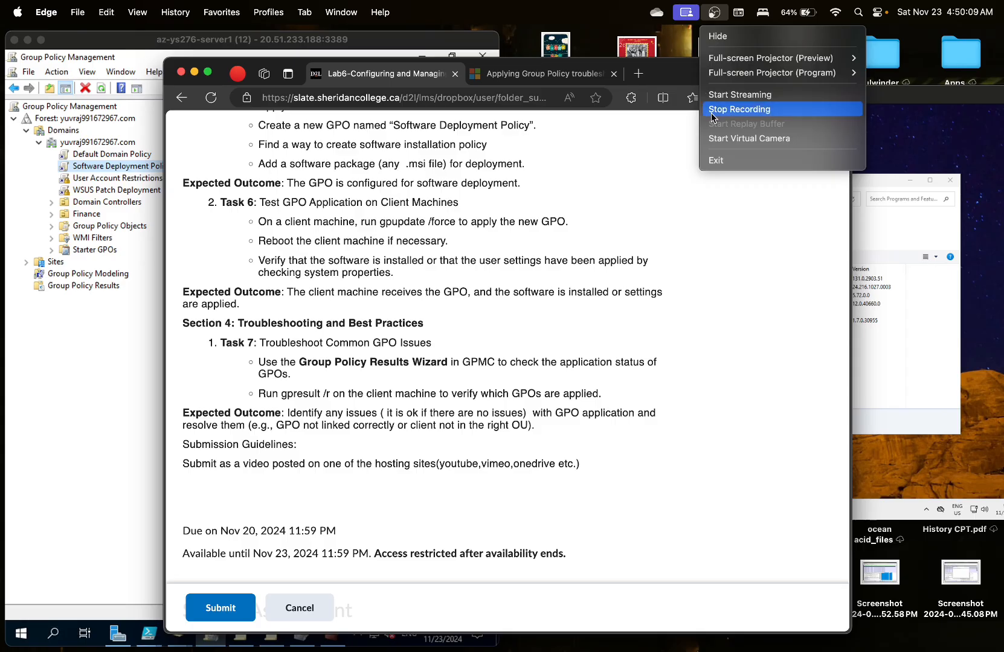
- Scroll the Group Policy Results report through Component Status and Settings, then bring back the client's Programs and Features
{"action": "left_click", "coordinate": [718, 104]}
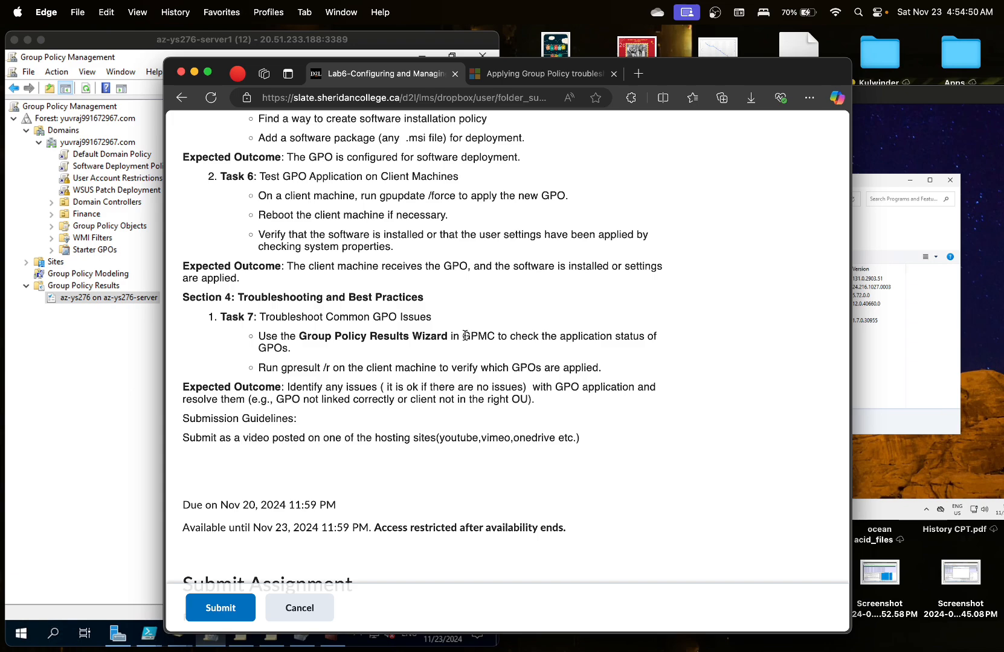
{"action": "left_click", "coordinate": [100, 354]}
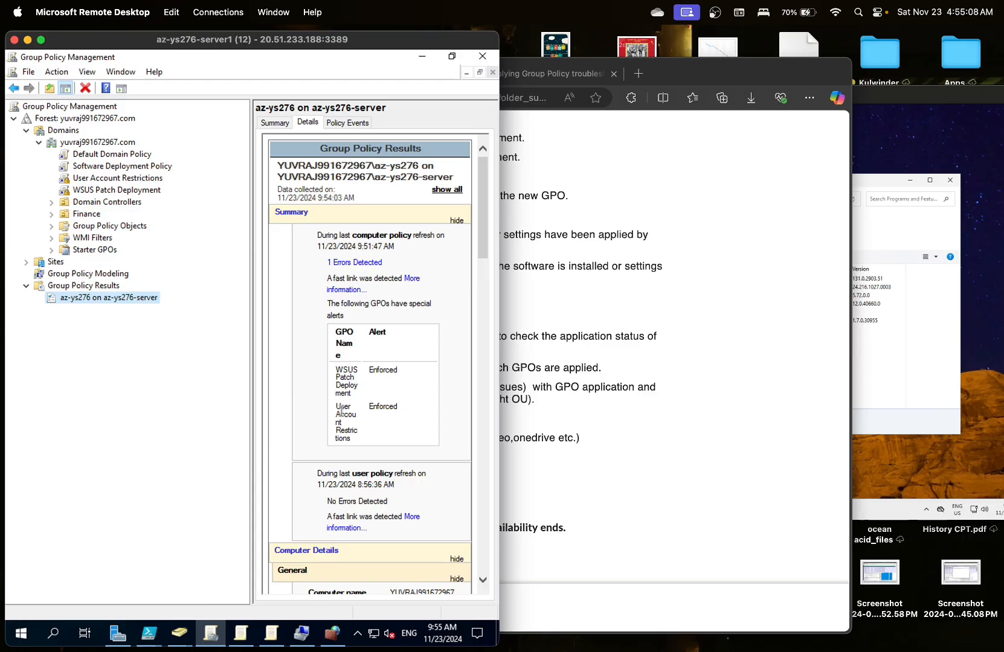
{"action": "scroll", "coordinate": [341, 412], "scroll_direction": "down", "scroll_amount": 1}
{"action": "scroll", "coordinate": [341, 412], "scroll_direction": "down", "scroll_amount": 2}
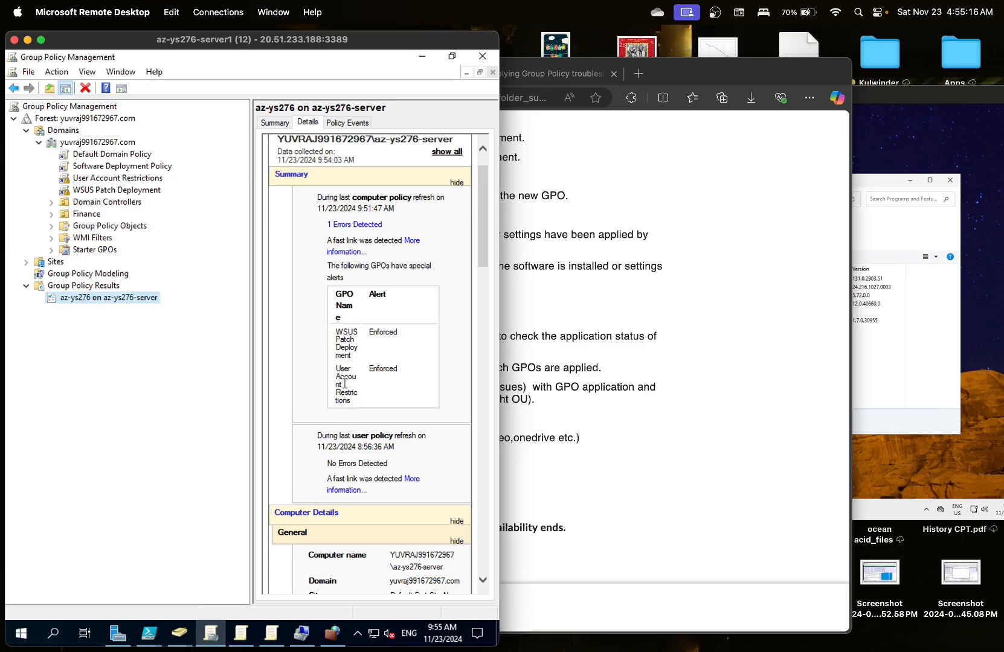
{"action": "scroll", "coordinate": [345, 386], "scroll_direction": "down", "scroll_amount": 5}
{"action": "scroll", "coordinate": [345, 383], "scroll_direction": "down", "scroll_amount": 6}
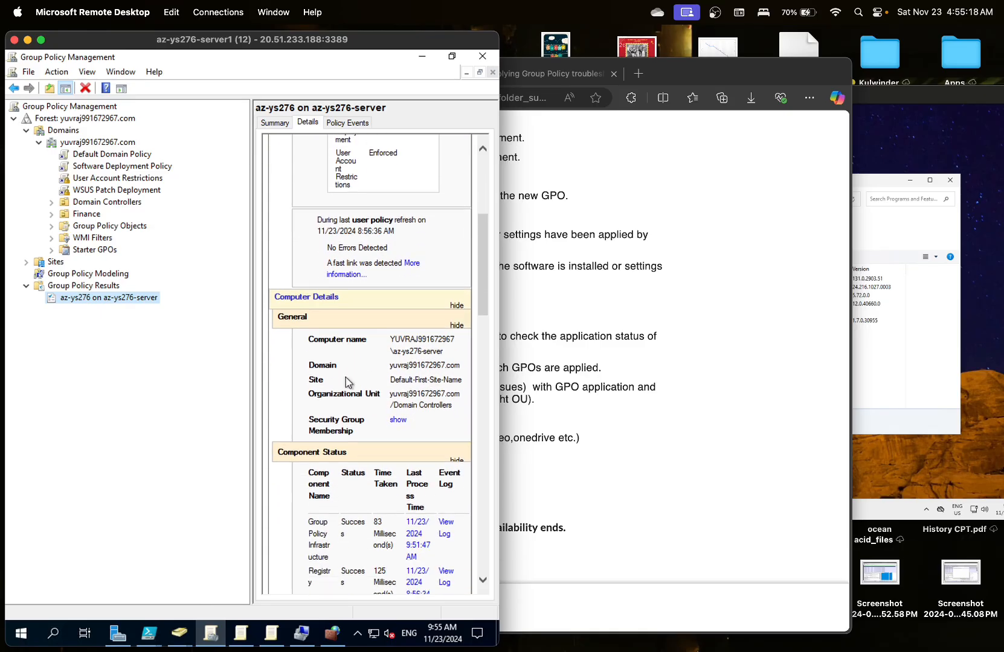
{"action": "scroll", "coordinate": [353, 341], "scroll_direction": "down", "scroll_amount": 3}
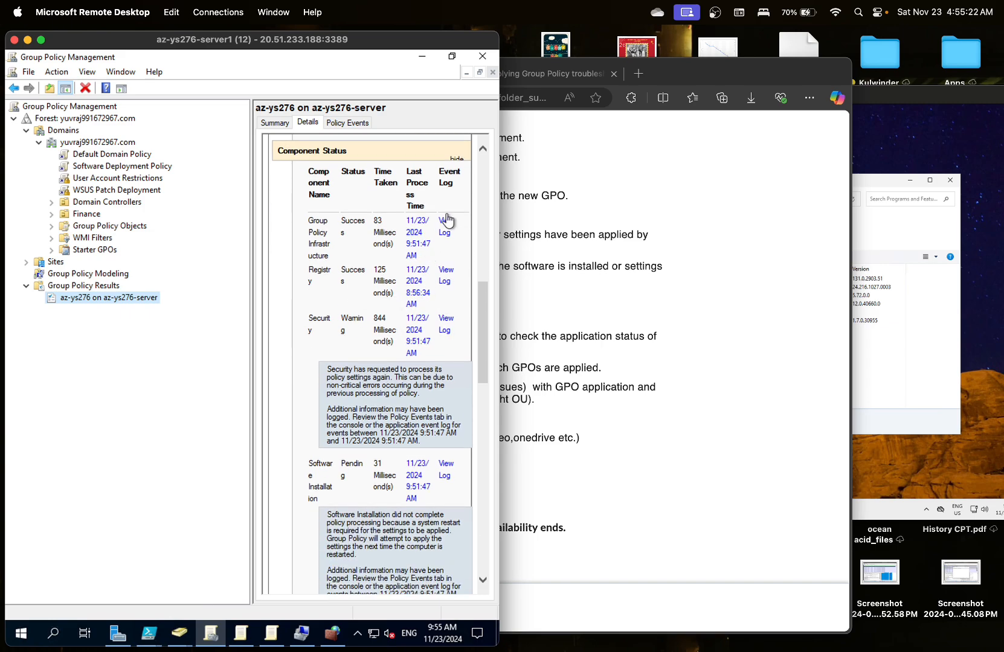
{"action": "scroll", "coordinate": [350, 323], "scroll_direction": "up", "scroll_amount": 5}
{"action": "scroll", "coordinate": [354, 311], "scroll_direction": "down", "scroll_amount": 11}
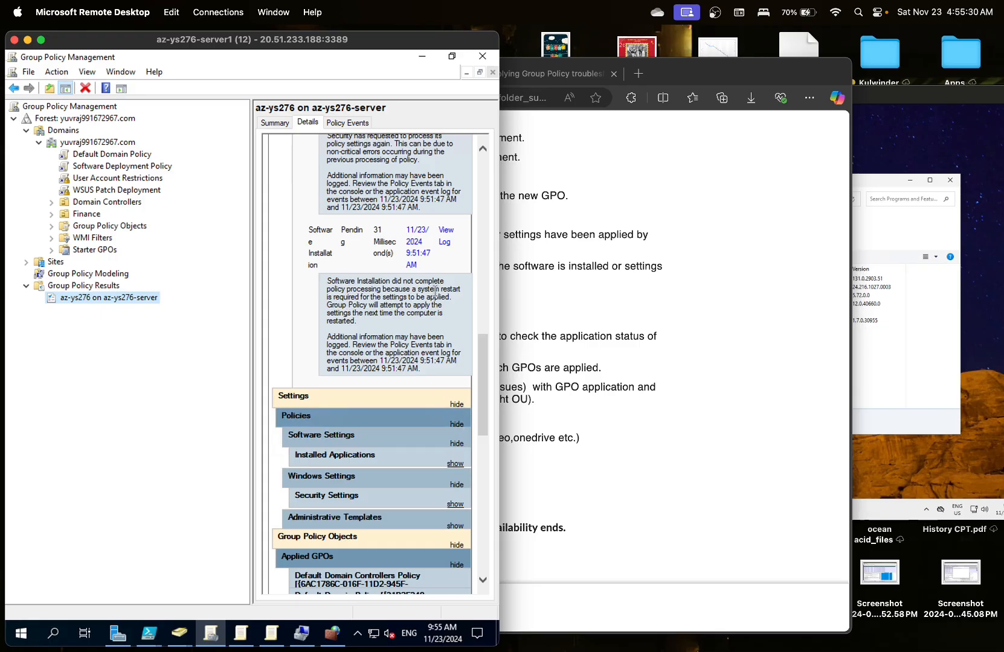
{"action": "left_click", "coordinate": [880, 258]}
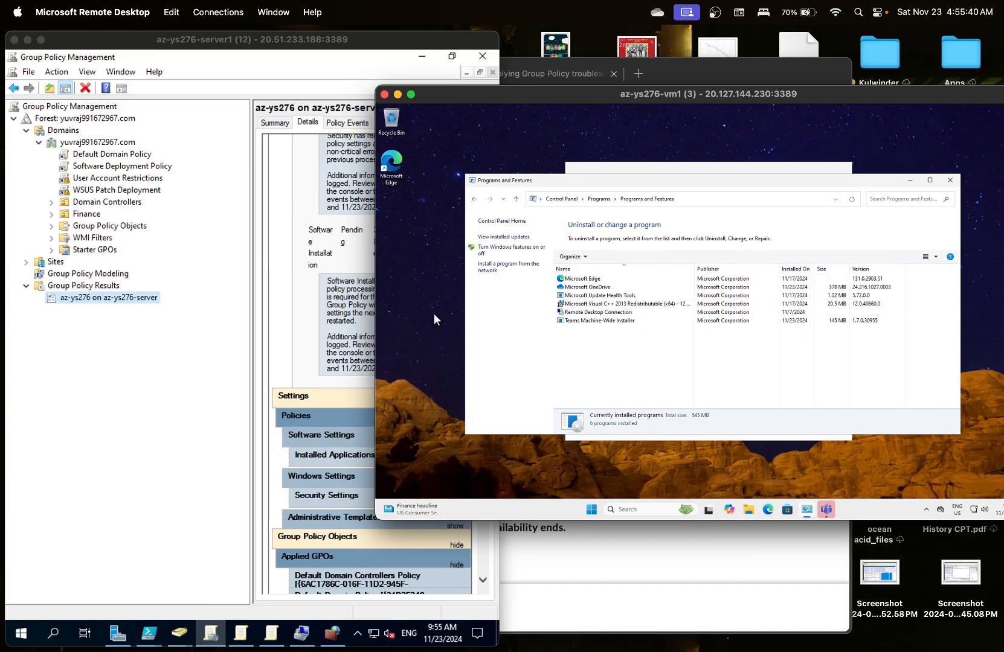
{"action": "left_click", "coordinate": [353, 323]}
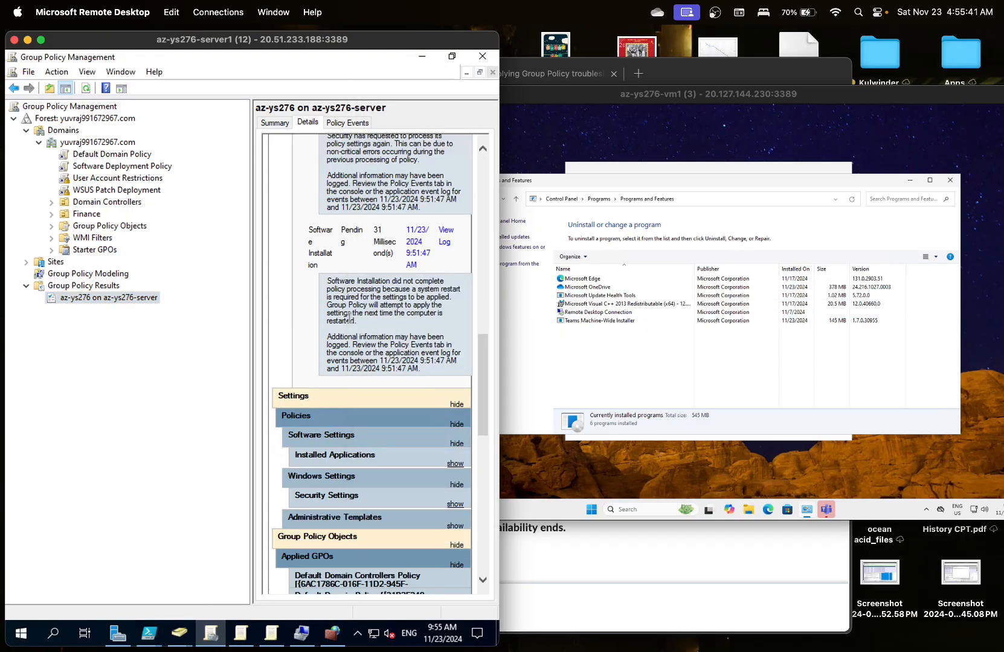
{"action": "left_click", "coordinate": [557, 536]}
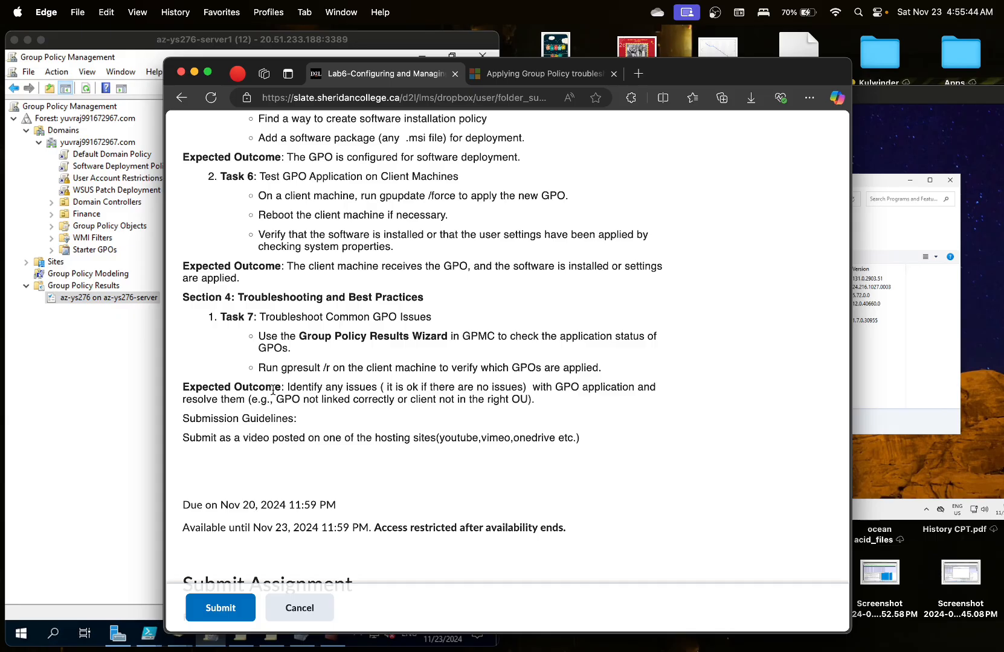
{"action": "left_click", "coordinate": [923, 377]}
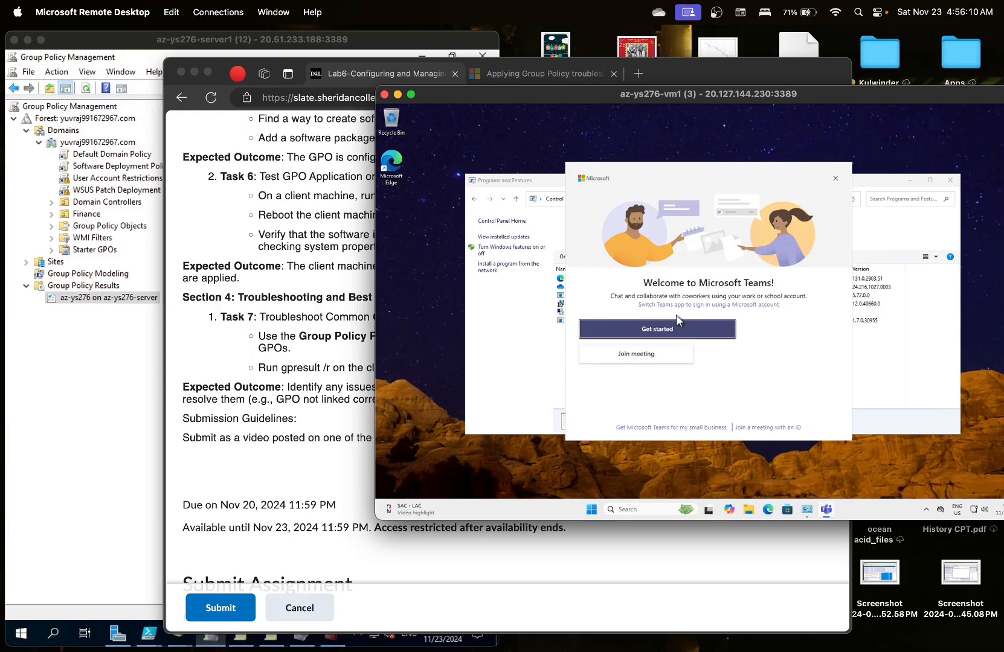
{"action": "left_click", "coordinate": [544, 366]}
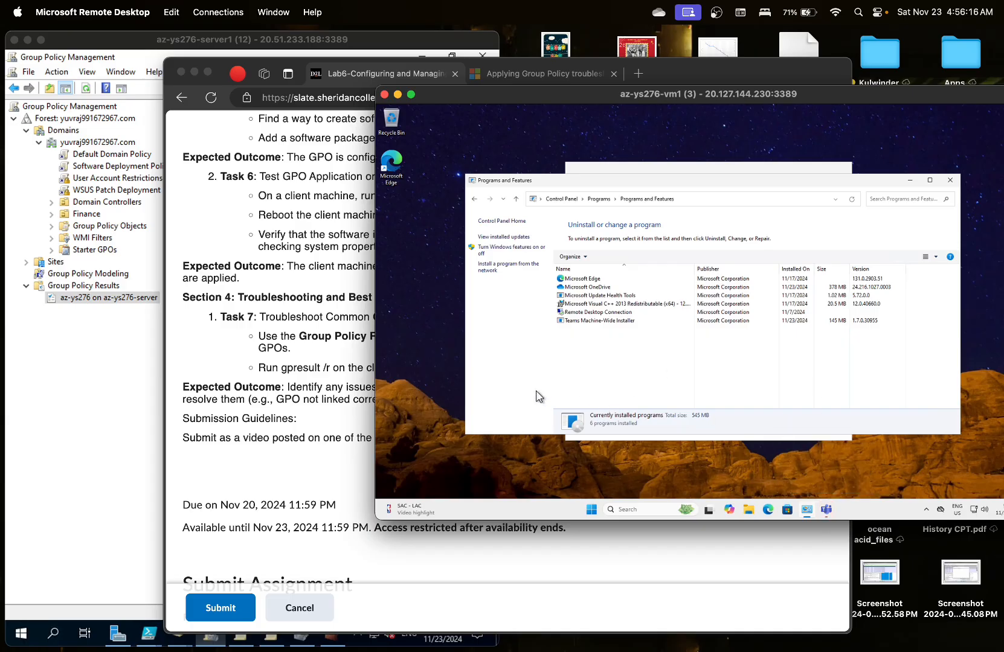
{"action": "left_click", "coordinate": [222, 384]}
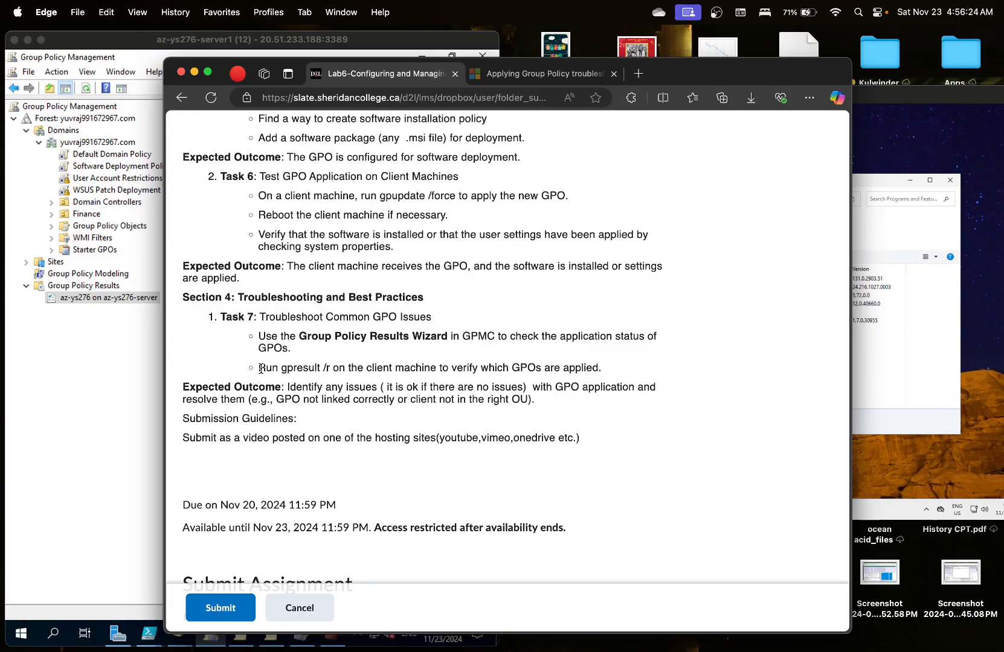
{"action": "left_click", "coordinate": [904, 499]}
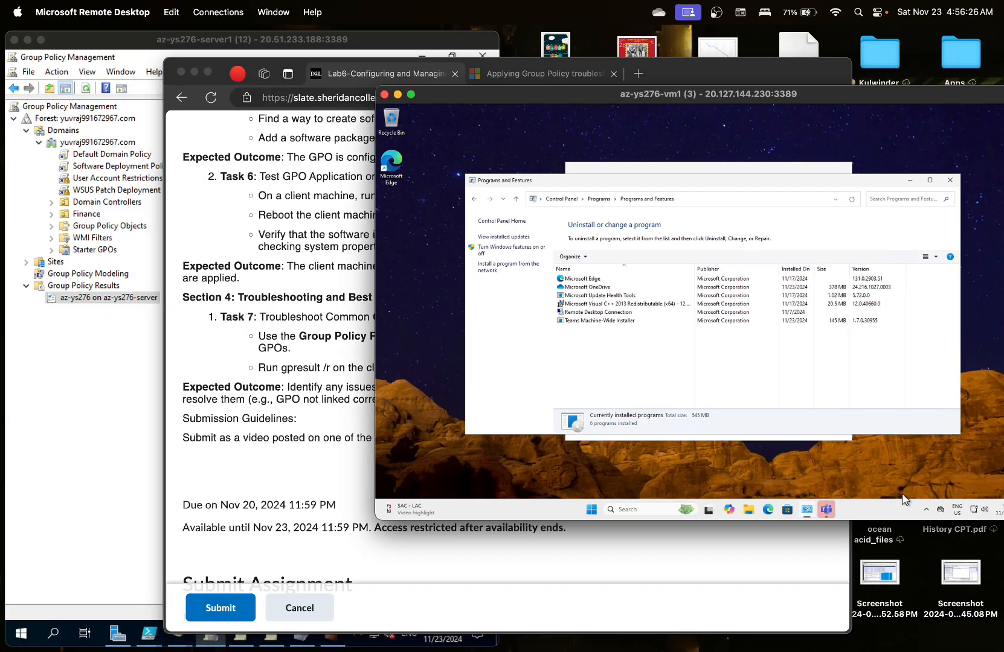
- Search 'po' on the client and launch Windows PowerShell ISE as administrator
{"action": "left_click", "coordinate": [658, 510]}
{"action": "type", "text": "po"}
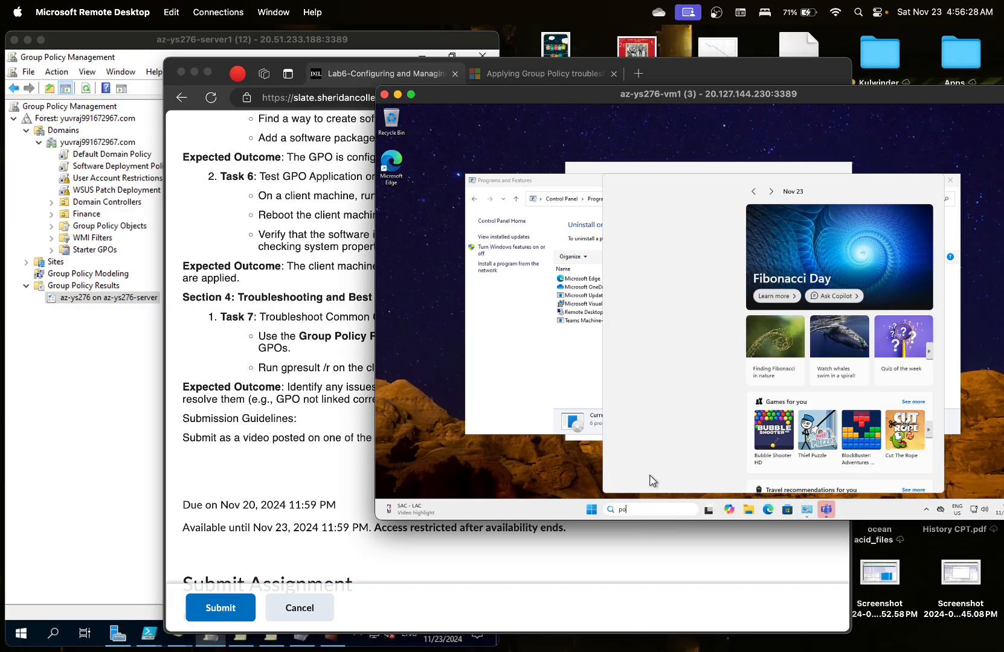
{"action": "right_click", "coordinate": [661, 238]}
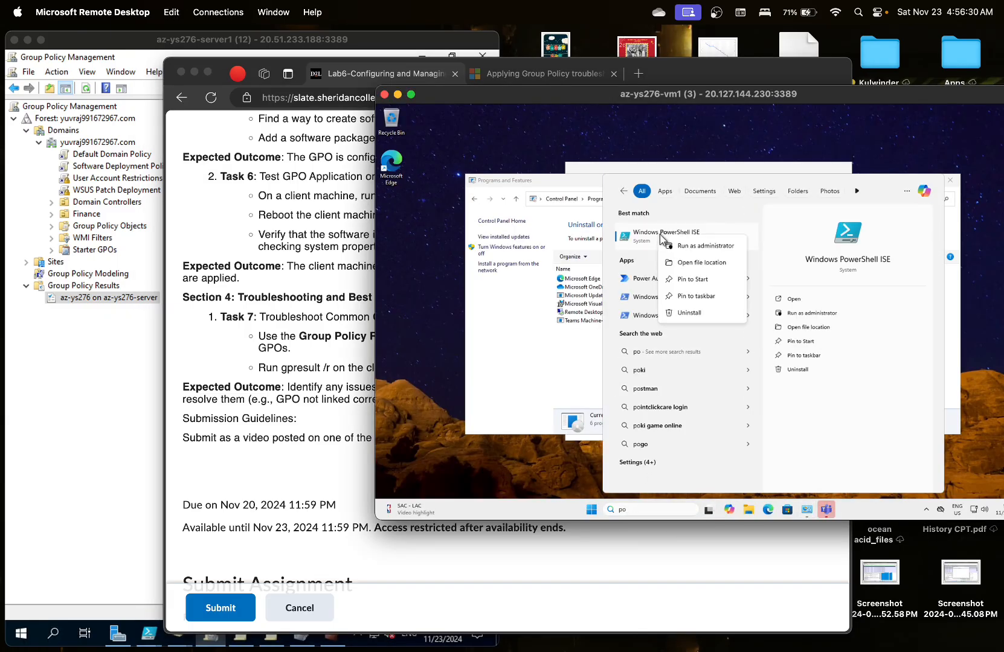
{"action": "left_click", "coordinate": [680, 246]}
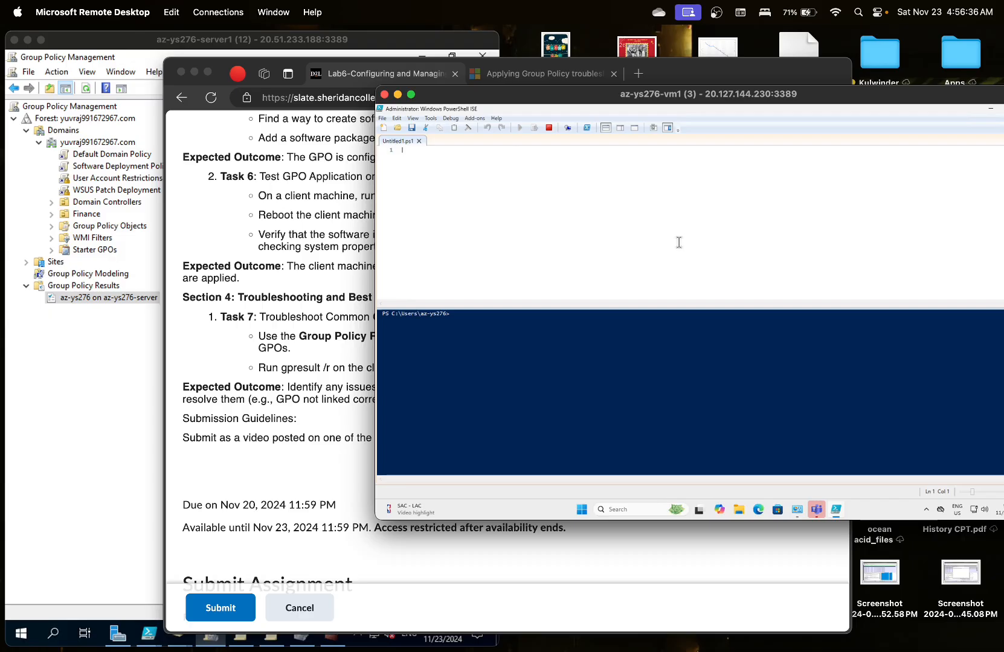
- Run gpresult /r and scroll up to the applied GPOs listing Software Deployment Policy
{"action": "left_click", "coordinate": [670, 337]}
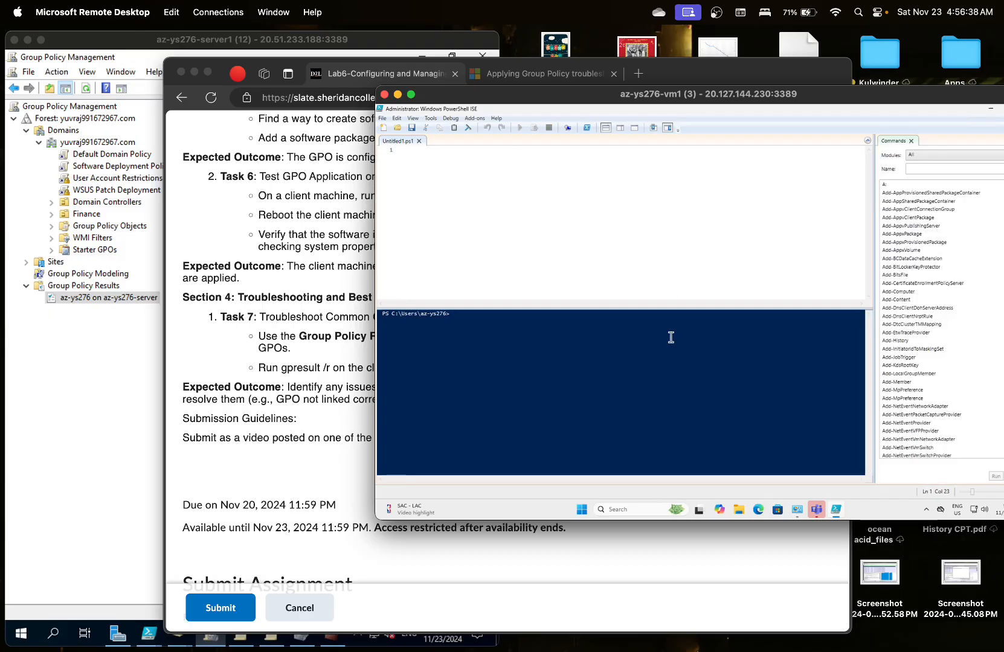
{"action": "type", "text": "gpresult /r"}
{"action": "key", "text": "Return"}
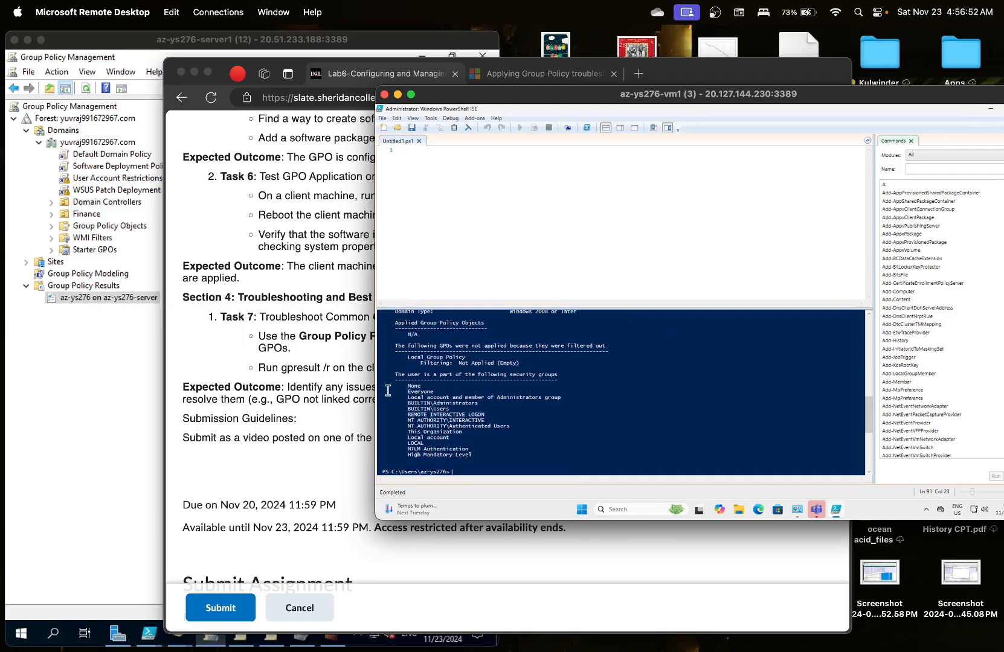
{"action": "left_click", "coordinate": [364, 396]}
{"action": "left_click", "coordinate": [874, 354]}
{"action": "scroll", "coordinate": [644, 393], "scroll_direction": "up", "scroll_amount": 5}
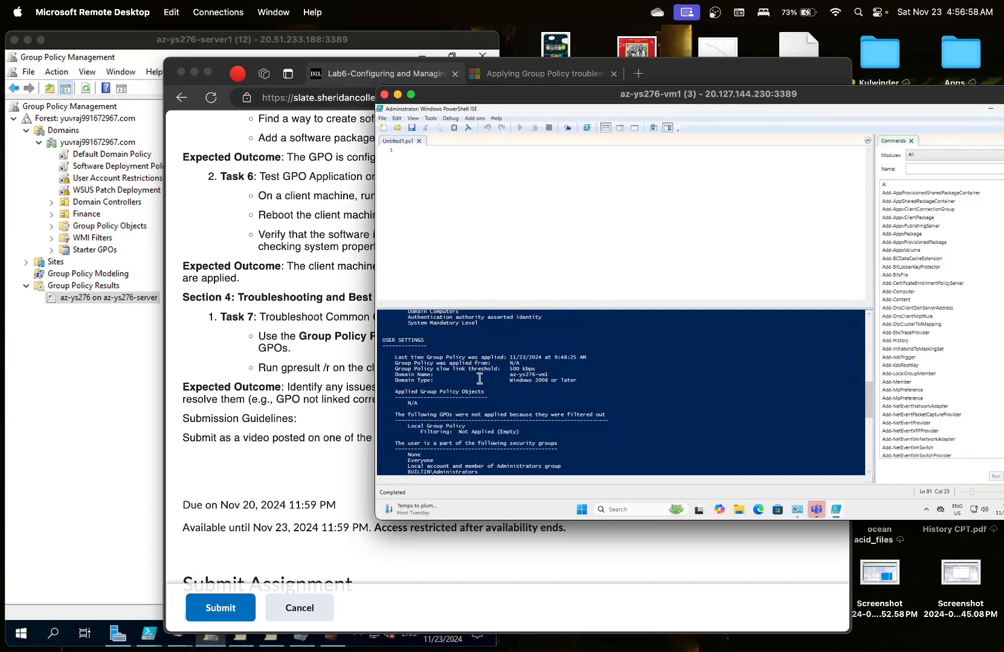
{"action": "scroll", "coordinate": [479, 379], "scroll_direction": "up", "scroll_amount": 3}
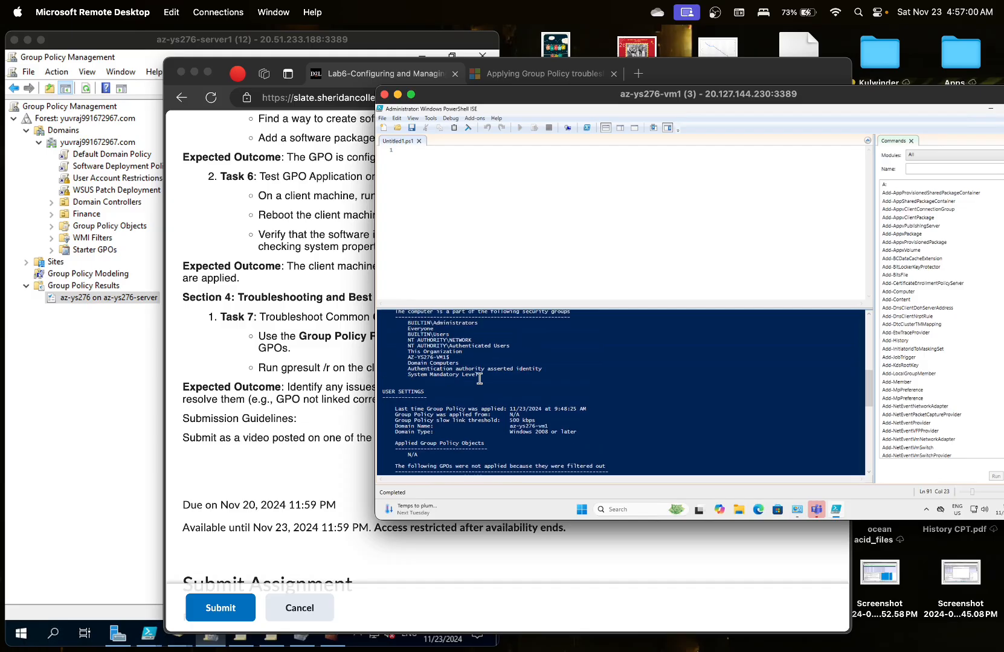
{"action": "scroll", "coordinate": [449, 360], "scroll_direction": "up", "scroll_amount": 4}
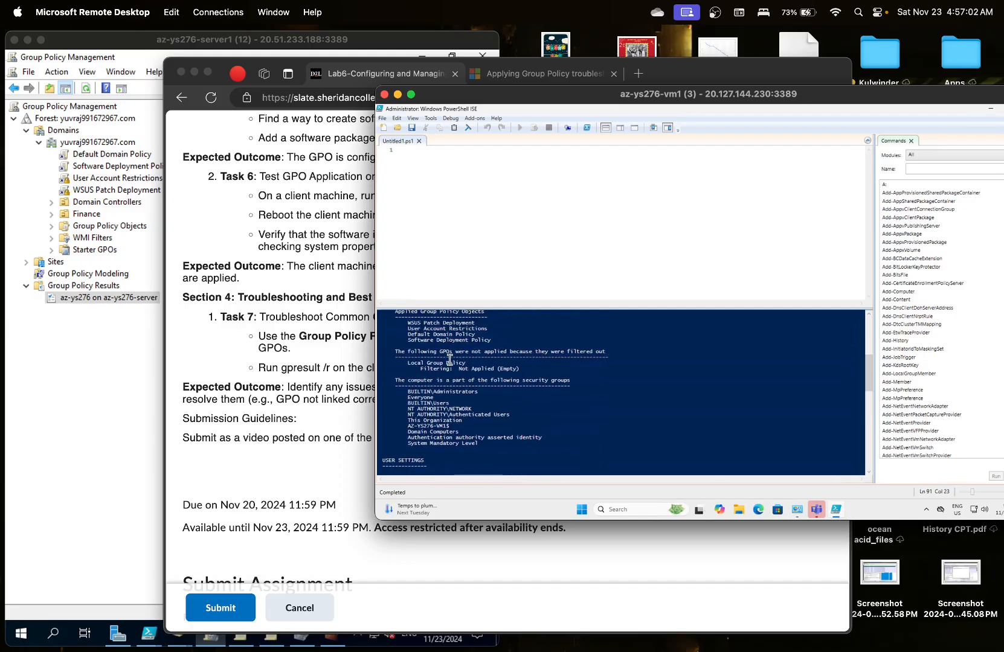
{"action": "scroll", "coordinate": [449, 360], "scroll_direction": "up", "scroll_amount": 1}
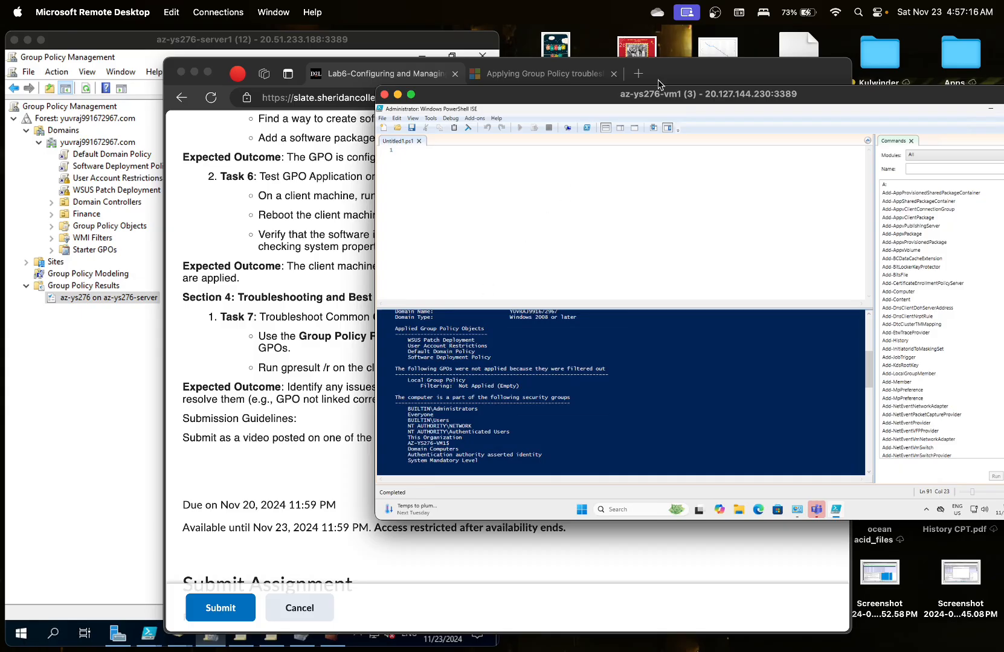
- Bring the Lab6 assignment page forward and scroll to its objectives, prerequisites and lab outline
{"action": "left_click", "coordinate": [714, 12]}
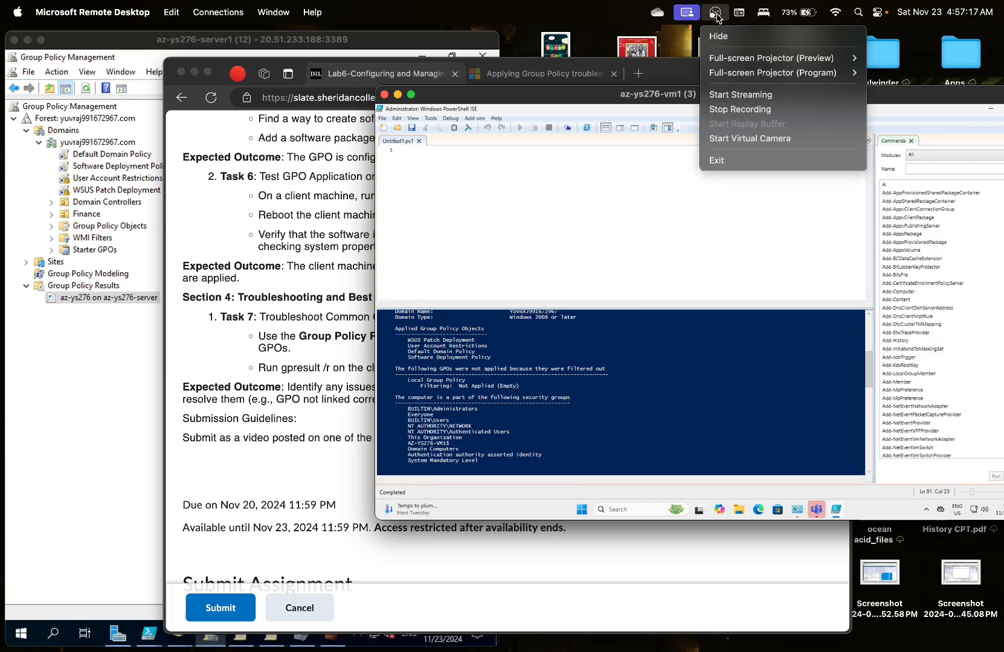
{"action": "left_click", "coordinate": [719, 110]}
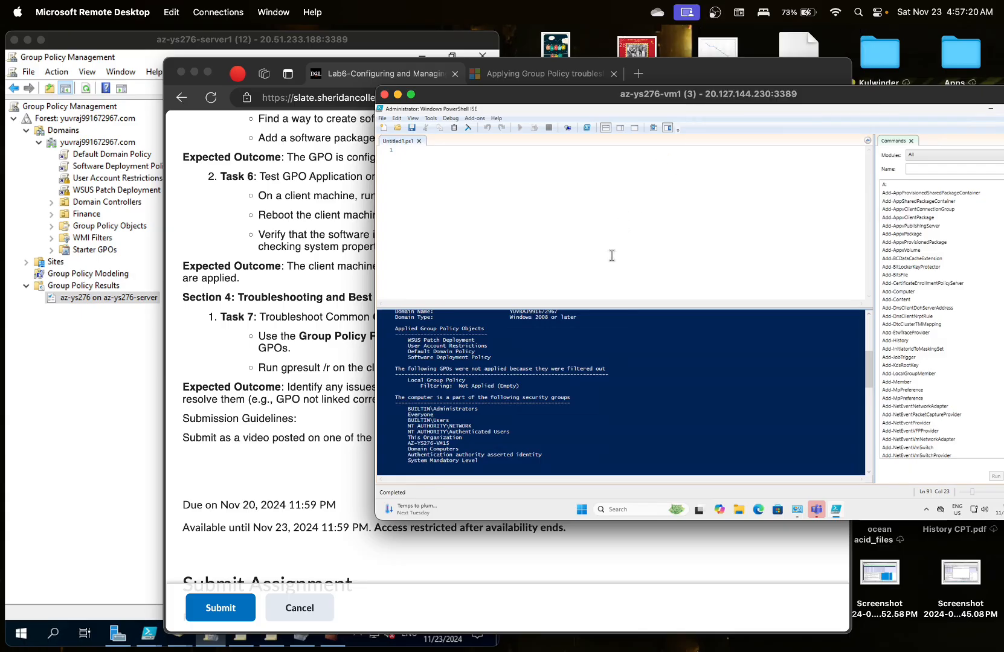
{"action": "left_click", "coordinate": [346, 400]}
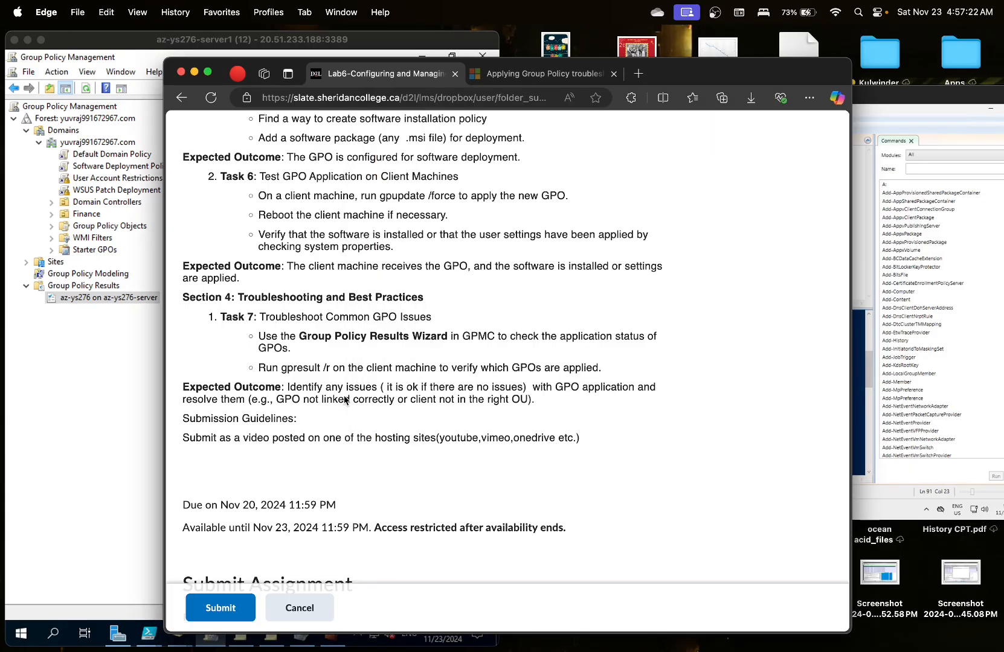
{"action": "scroll", "coordinate": [346, 401], "scroll_direction": "up", "scroll_amount": 15}
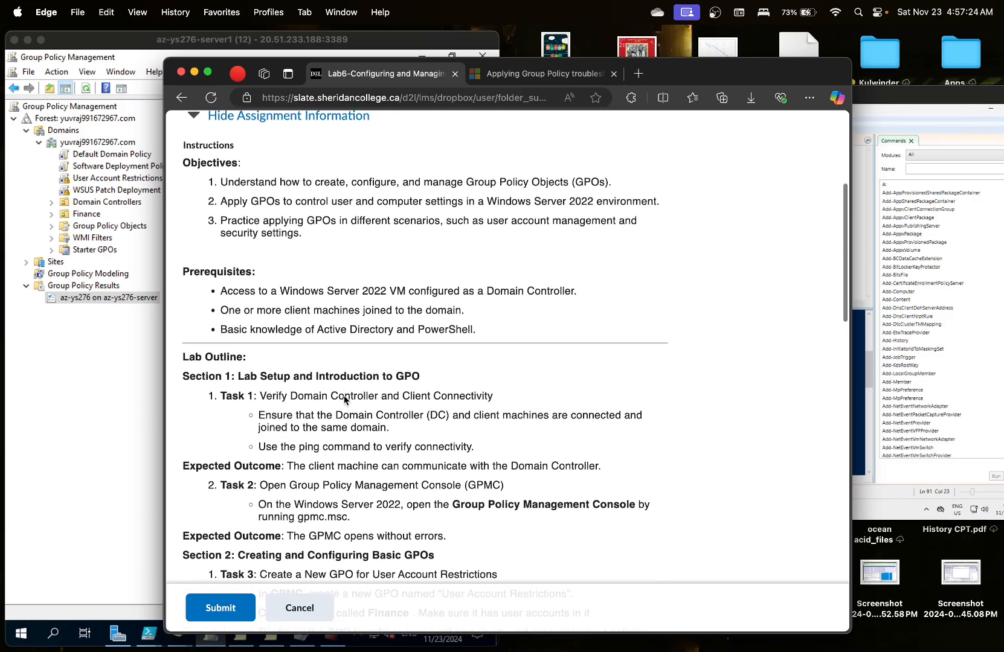
{"action": "scroll", "coordinate": [343, 400], "scroll_direction": "up", "scroll_amount": 4}
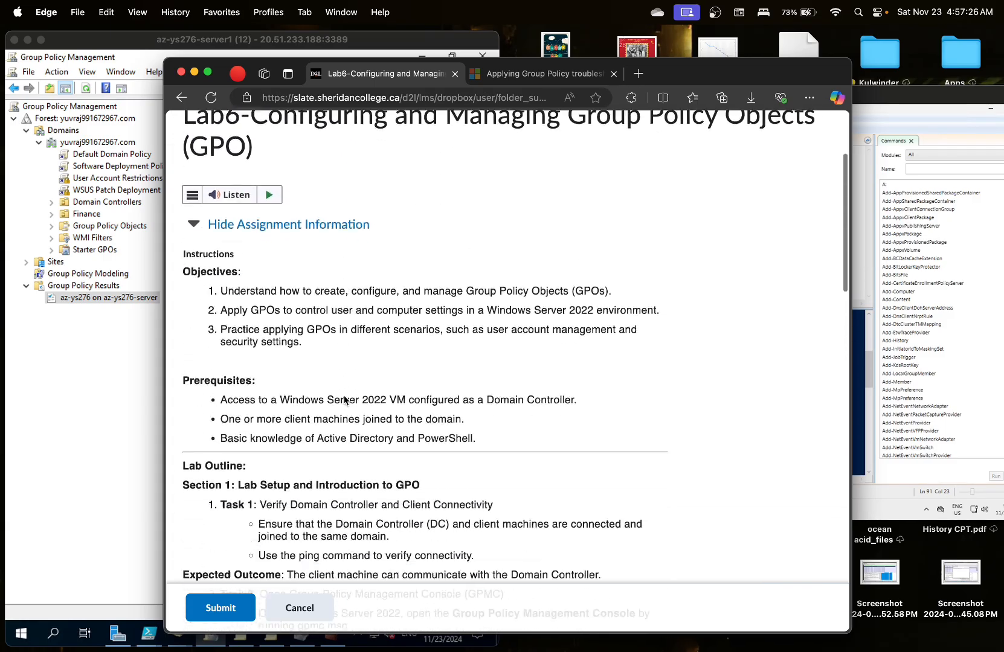
{"action": "scroll", "coordinate": [345, 400], "scroll_direction": "down", "scroll_amount": 2}
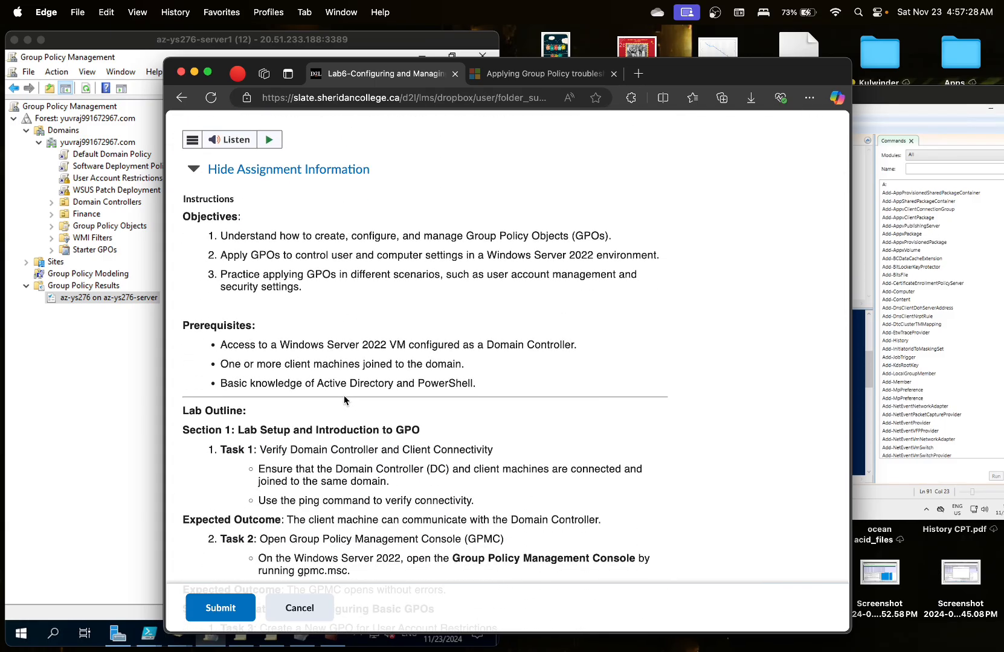
{"action": "scroll", "coordinate": [344, 400], "scroll_direction": "down", "scroll_amount": 4}
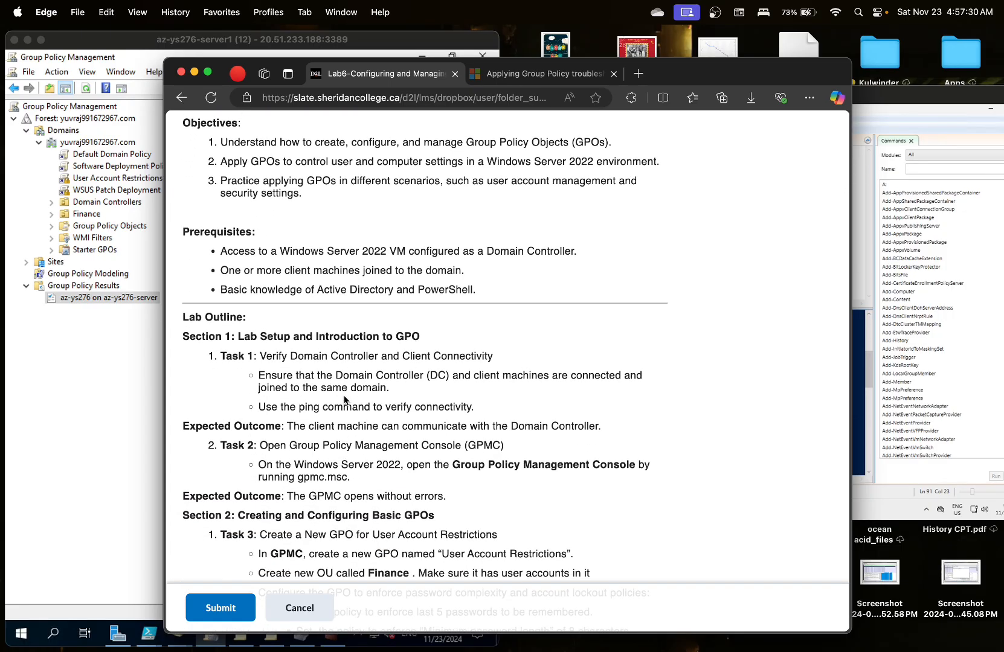